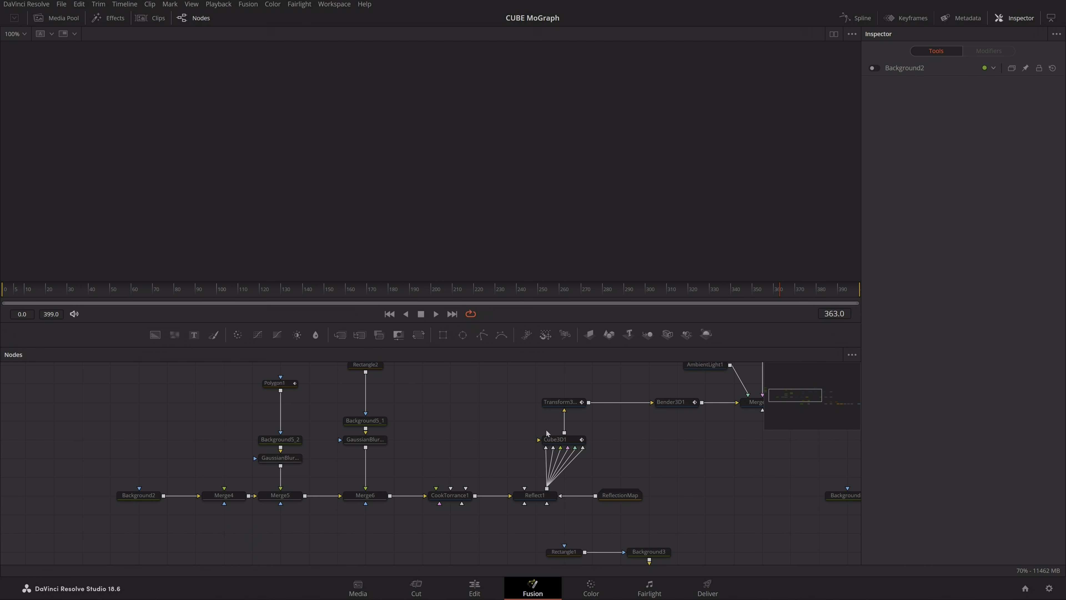
Add a Shape3D node beside Cube3D1, show it in the viewer and set its shape to Cube
left_click(559, 439)
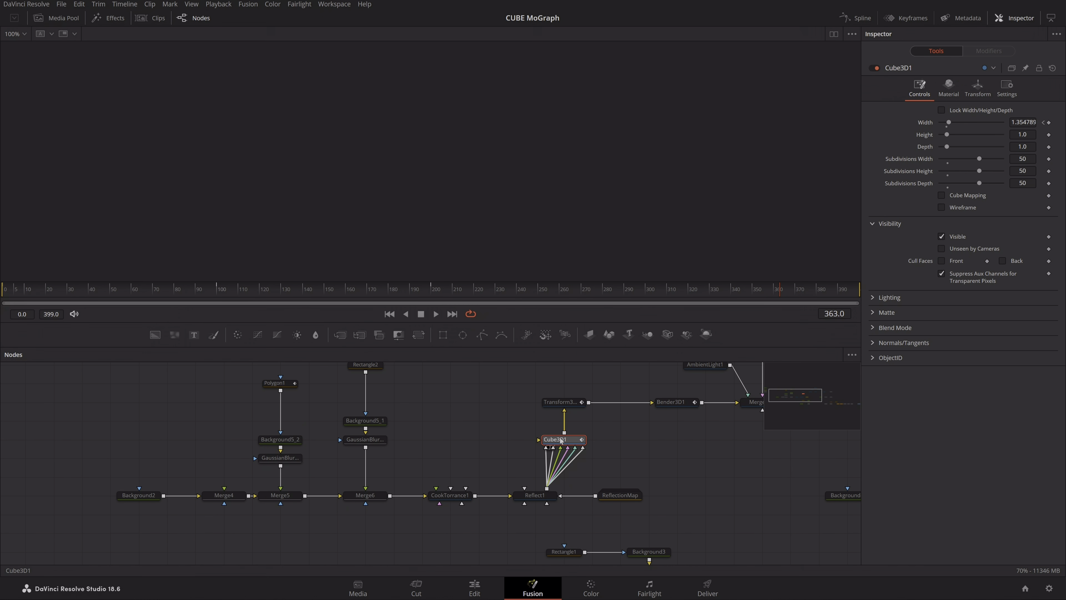
scroll(570, 414, "up", 1)
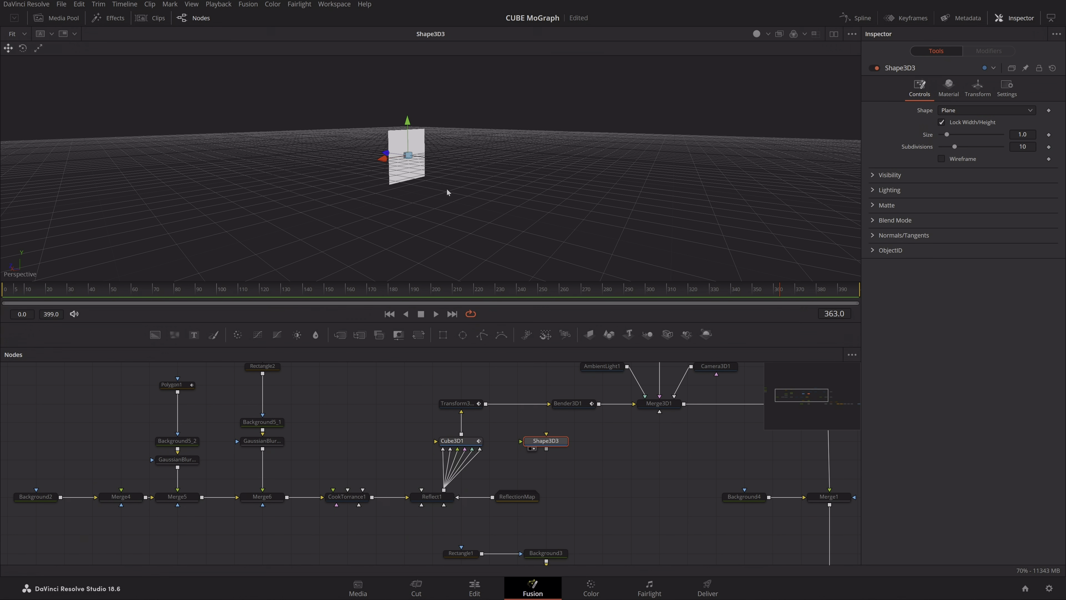
key("f")
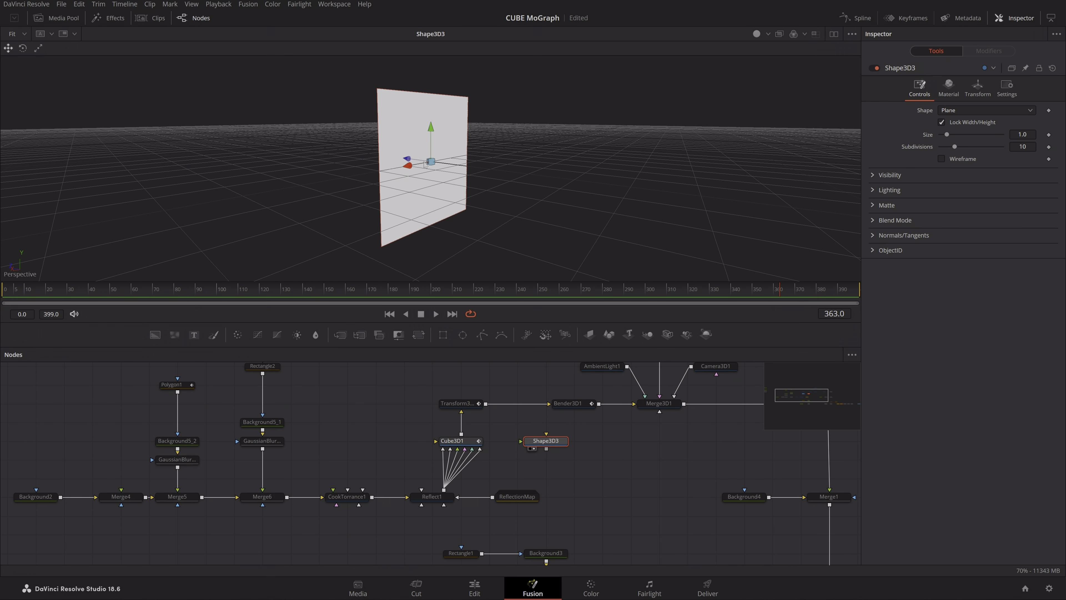
left_click_drag(540, 164, 813, 148)
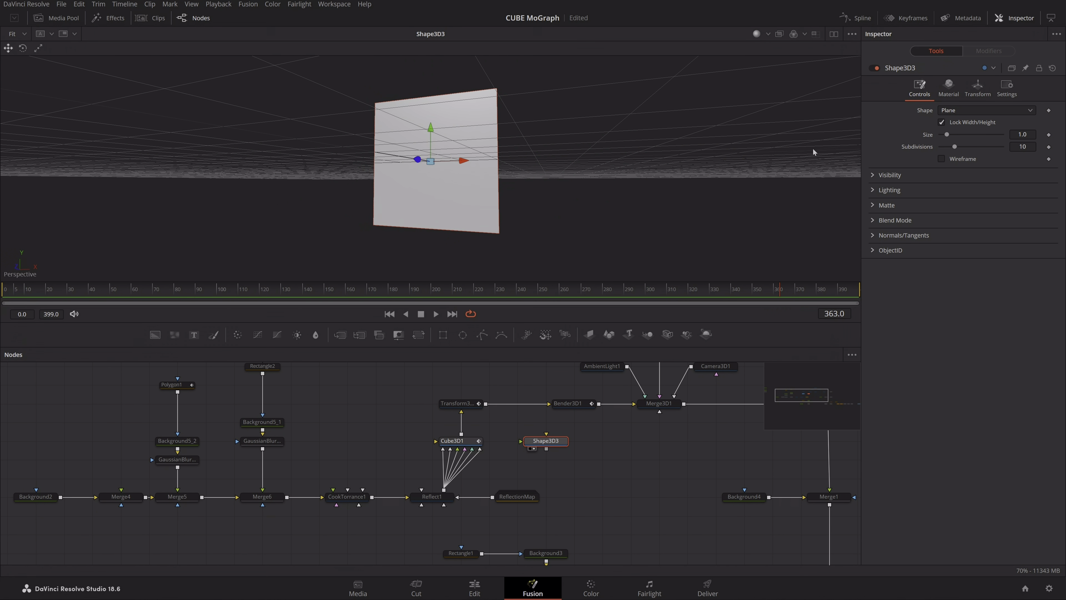
left_click(974, 110)
left_click(948, 134)
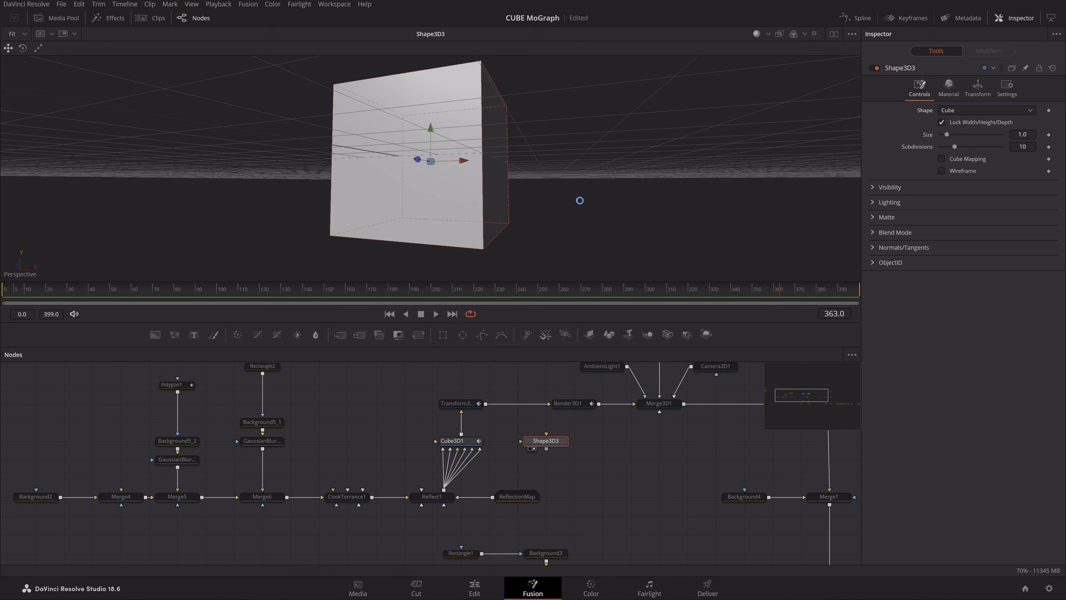
left_click_drag(517, 167, 406, 150)
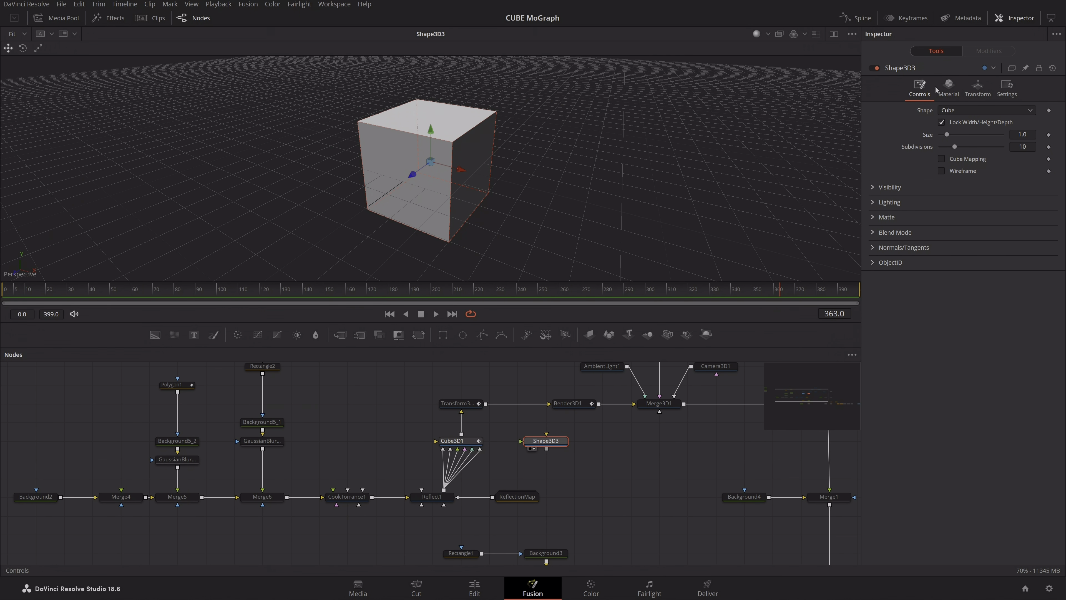
Set the Shape3D cube's diffuse colour to yellow, with red 1.0, green about 0.85 and blue about 0.114
left_click(948, 86)
left_click(968, 121)
left_click(618, 223)
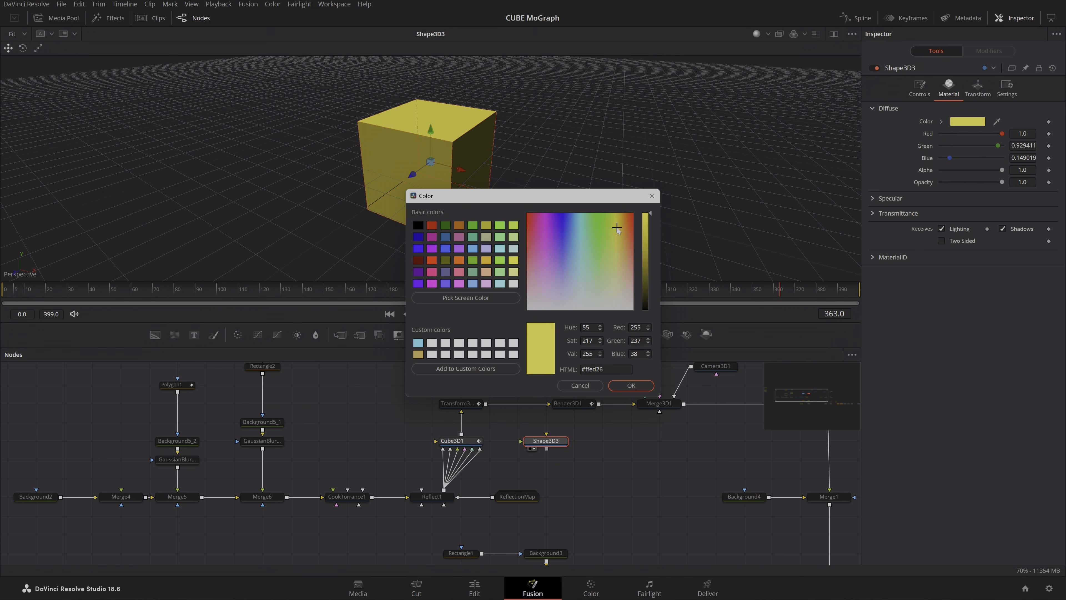
left_click(631, 385)
Delete the yellow Shape3D3 cube node
left_click_drag(588, 218, 557, 228)
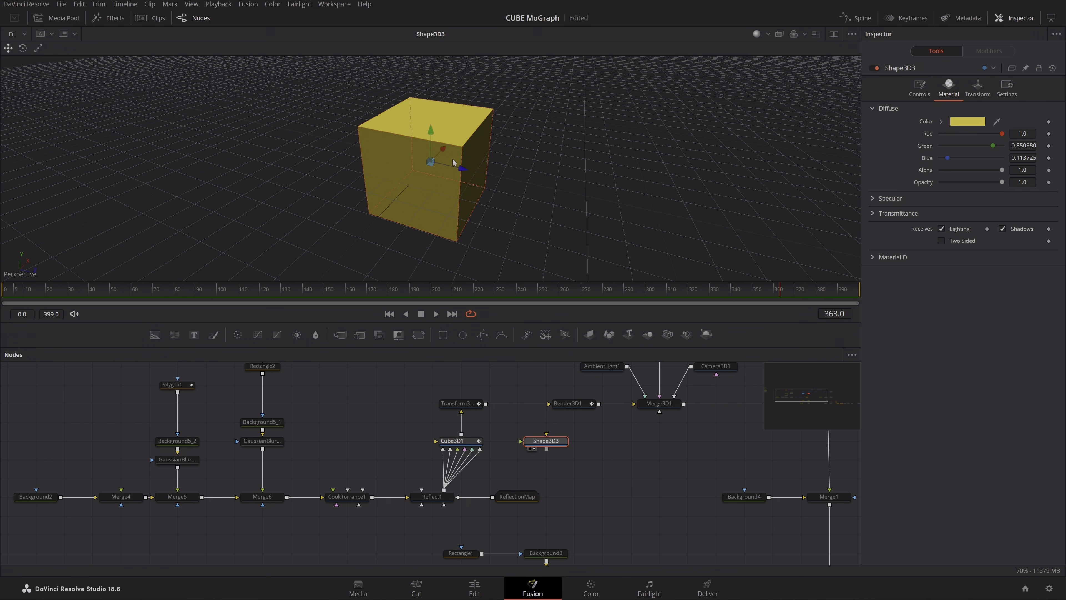
key("Delete")
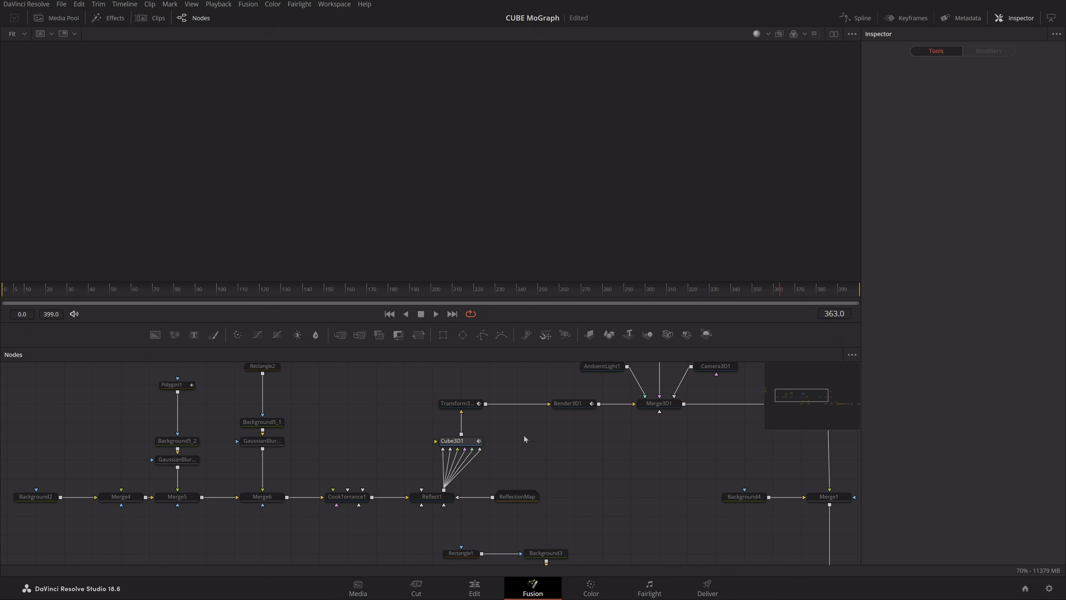
Show Cube3D1 in the viewer and disconnect all of Reflect1's material connections from its faces
left_click_drag(472, 263, 473, 266)
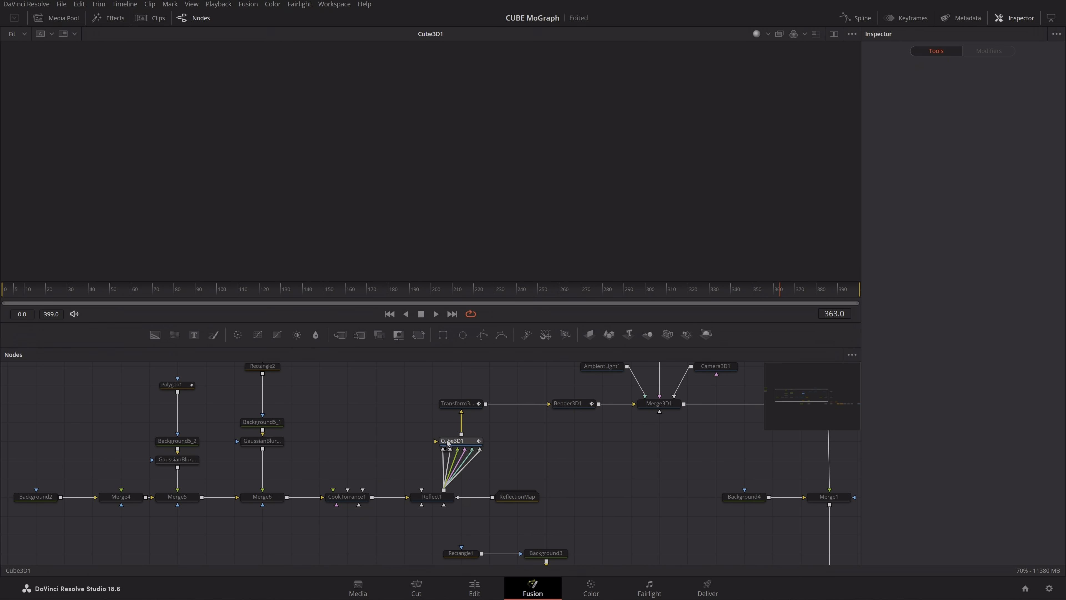
left_click_drag(533, 463, 610, 446)
left_click_drag(651, 504, 405, 470)
left_click(530, 425)
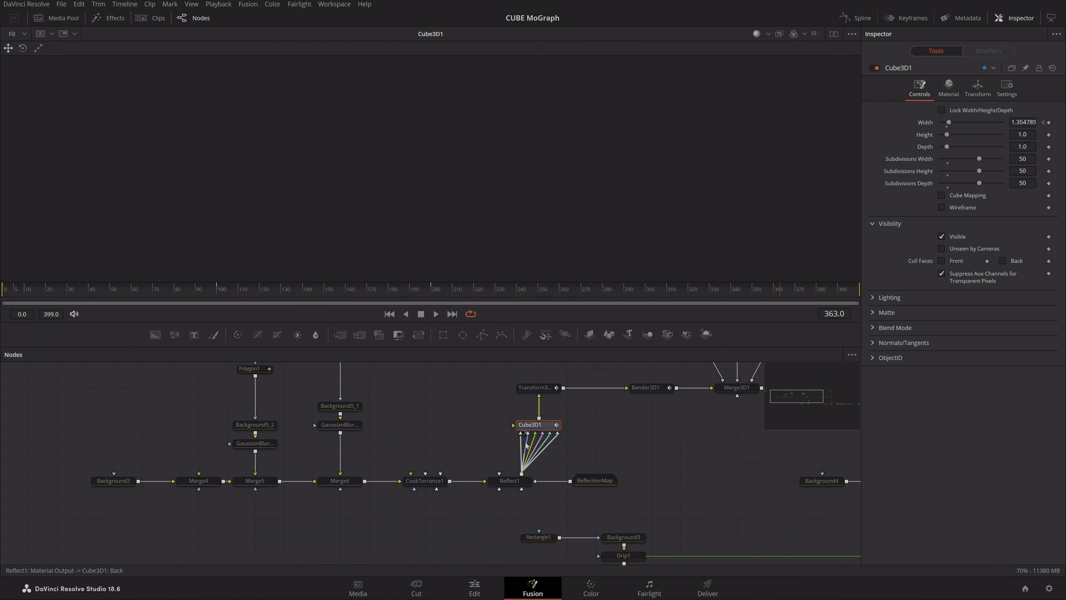
left_click(529, 439)
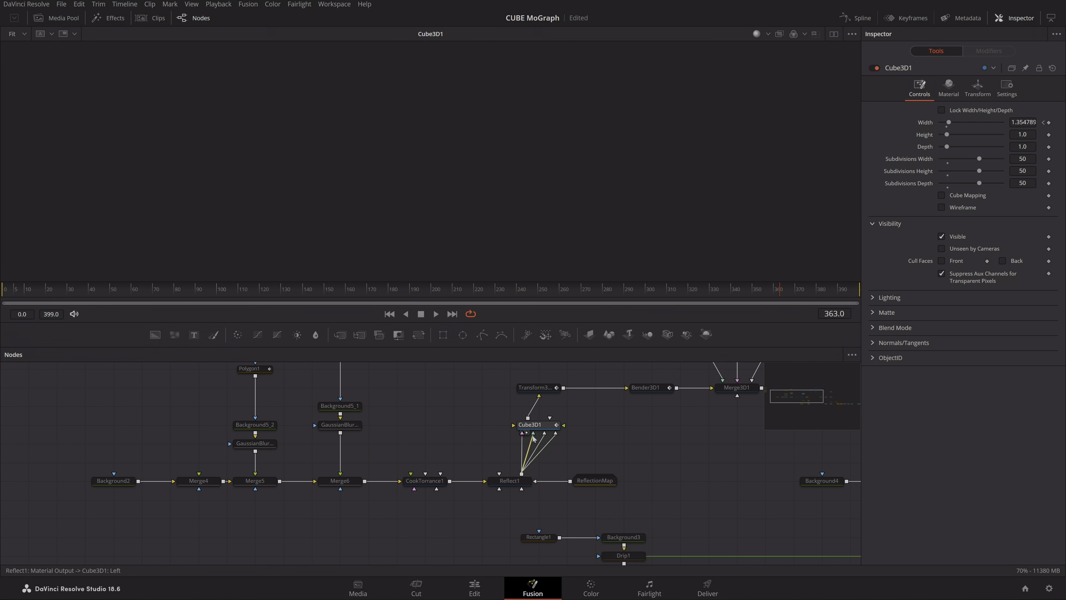
left_click(533, 438)
left_click(537, 438)
left_click(546, 439)
left_click(539, 437)
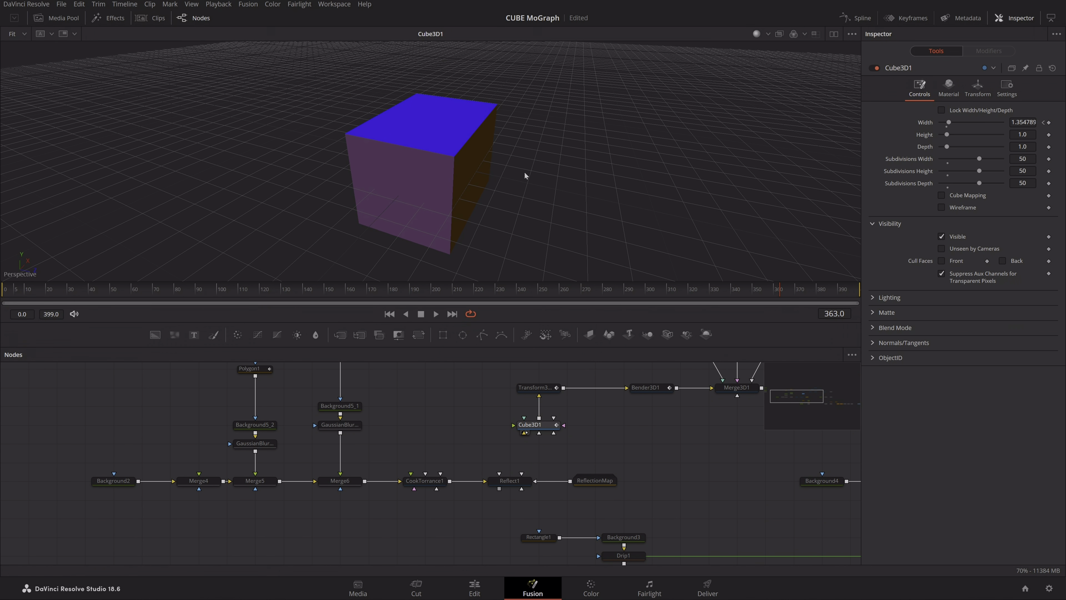
Examine the differently coloured faces of Cube3D1 from all sides, at frame 0 as well
scroll(526, 174, "down", 3)
left_click_drag(526, 132, 247, 191)
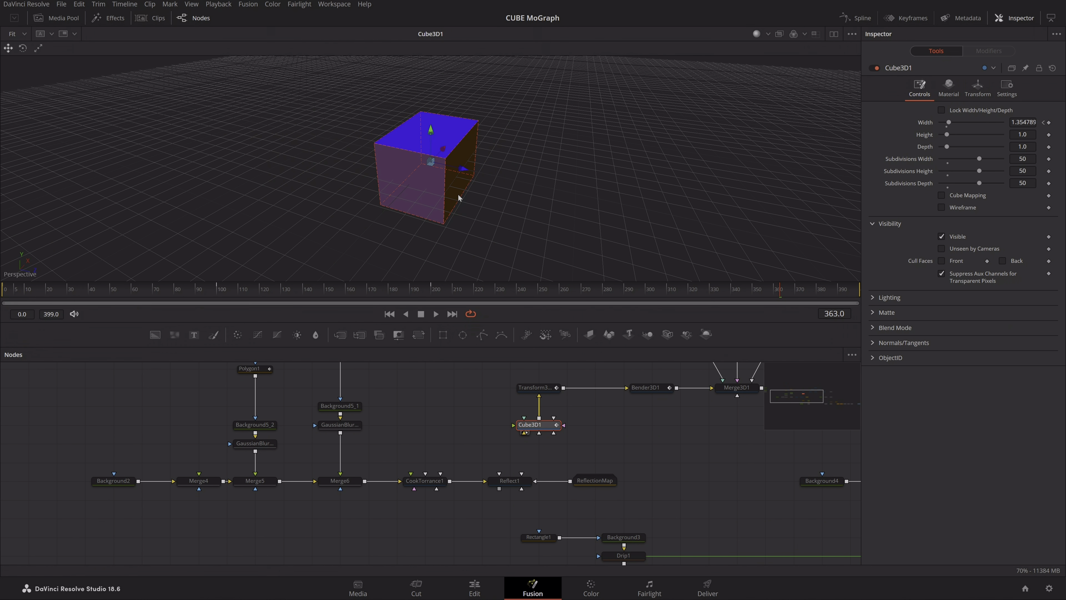
scroll(459, 196, "up", 2)
left_click_drag(460, 198, 323, 116)
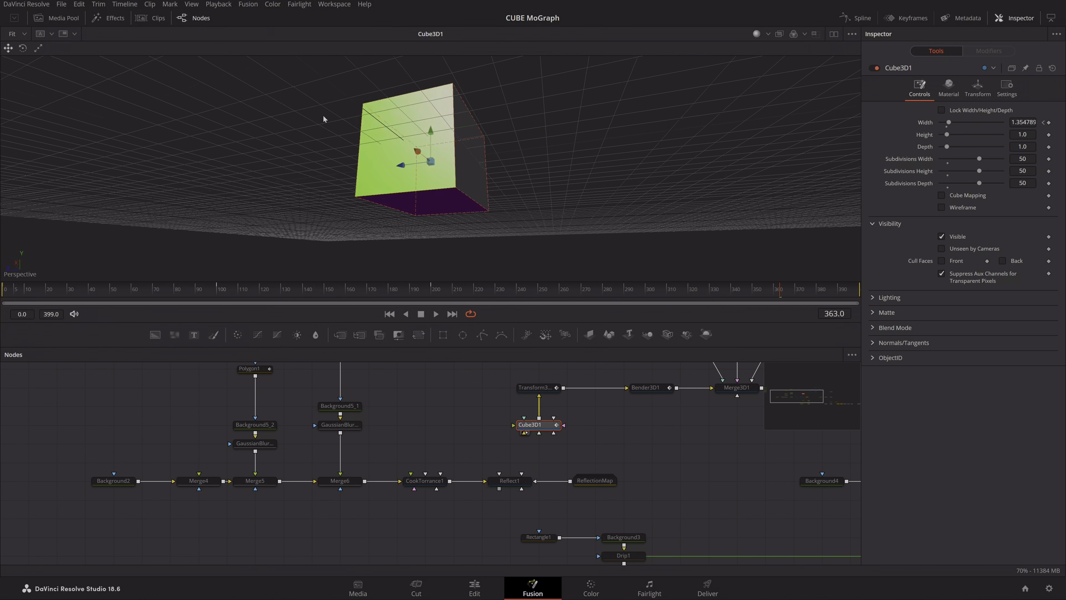
left_click(3, 290)
left_click_drag(496, 177, 666, 209)
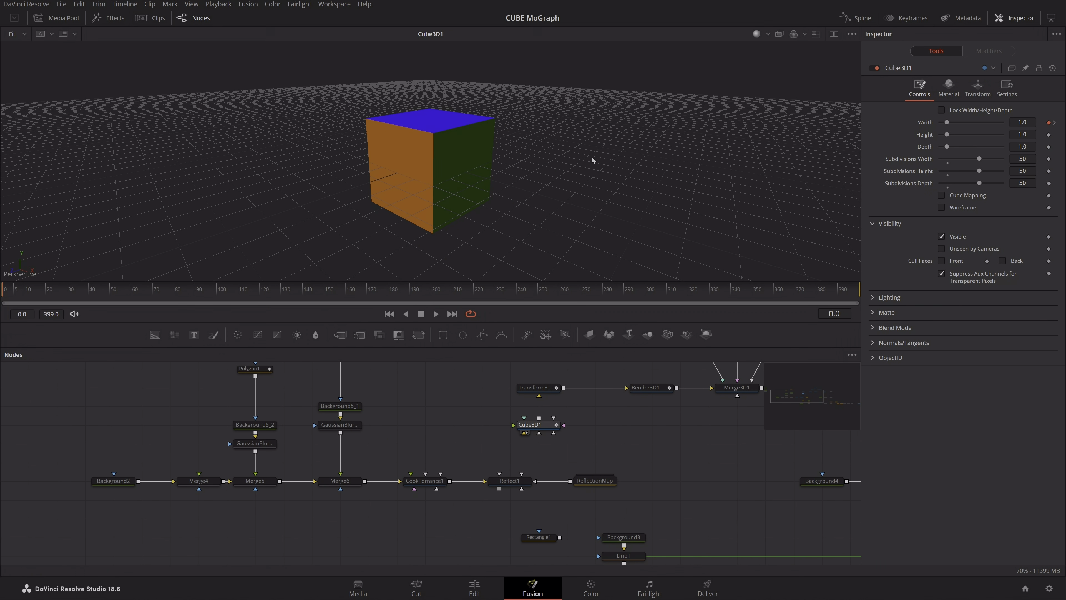
left_click_drag(592, 156, 445, 141)
left_click_drag(562, 164, 517, 178)
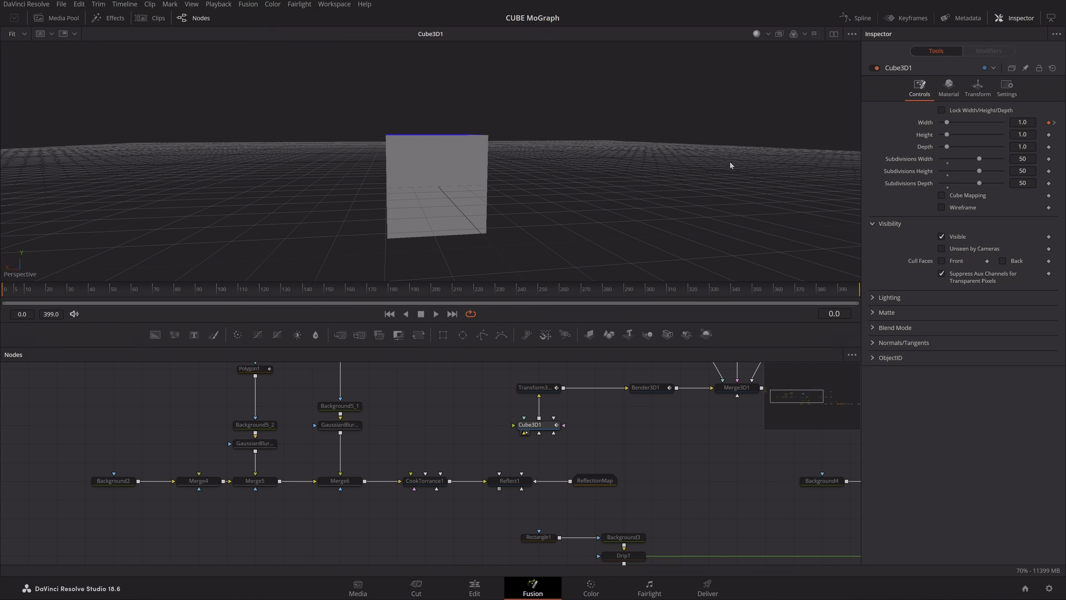
Review the face choices in Cube3D1's material settings, leaving Front selected
left_click(948, 88)
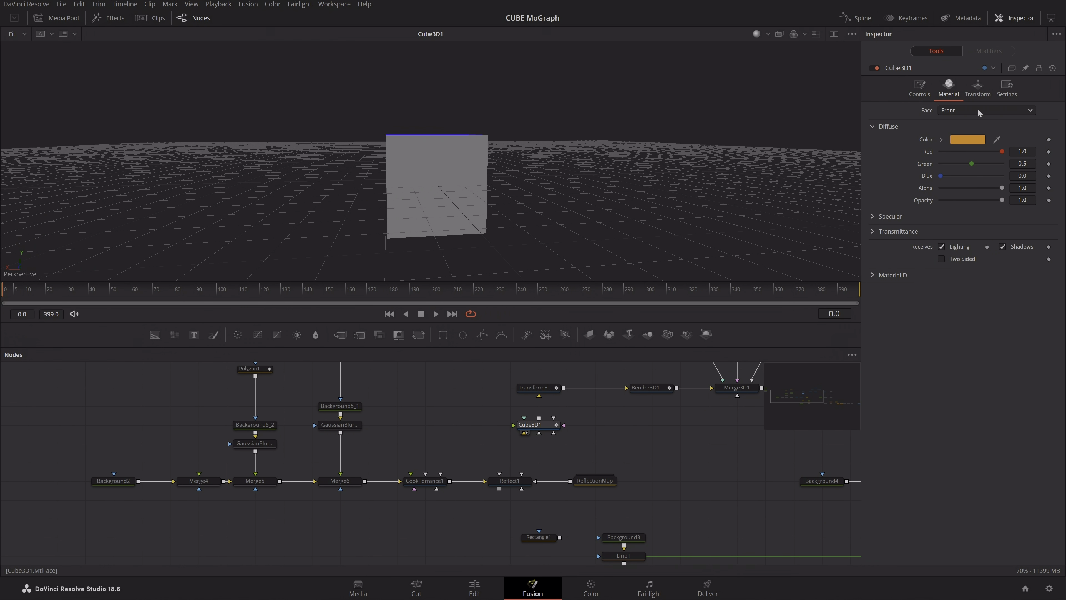
left_click(952, 110)
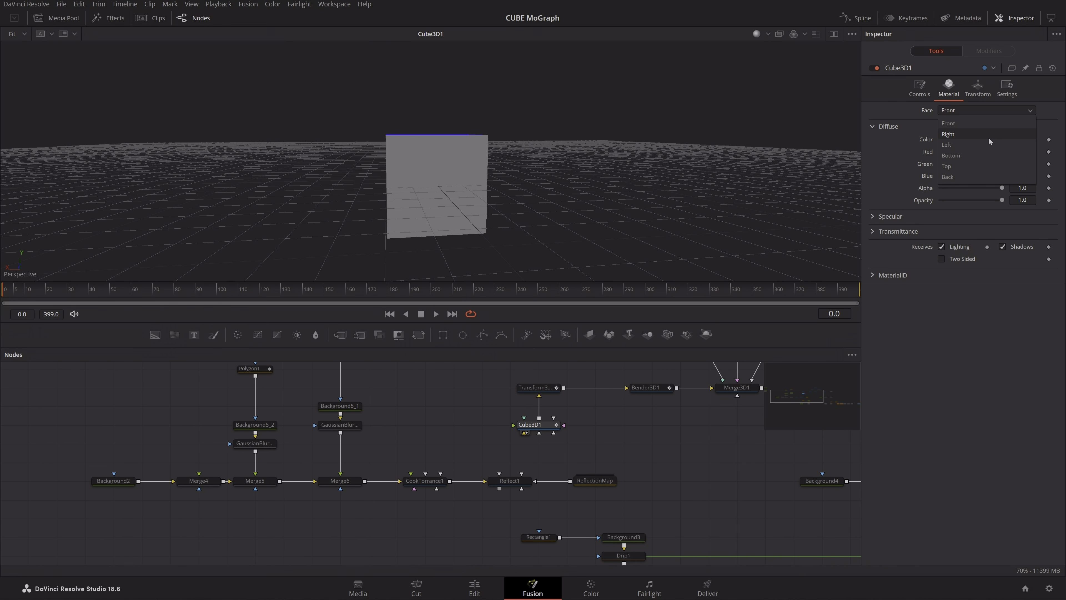
left_click(923, 376)
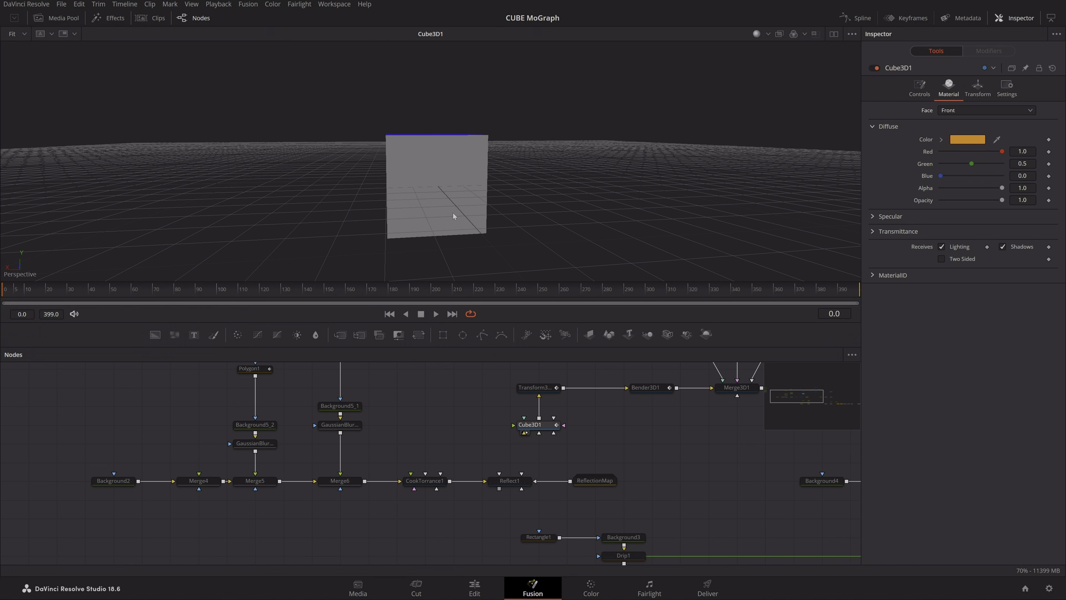
Add a Shape3D node and place it to the right of Cube3D1 with space between them
scroll(453, 213, "up", 2)
scroll(478, 208, "down", 3)
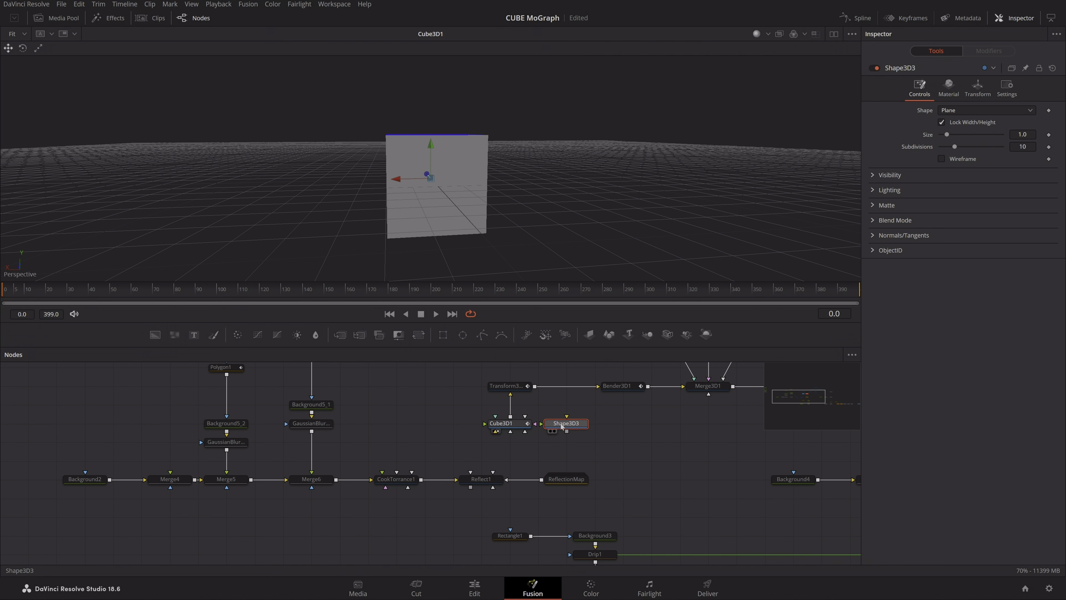
left_click_drag(557, 425, 607, 426)
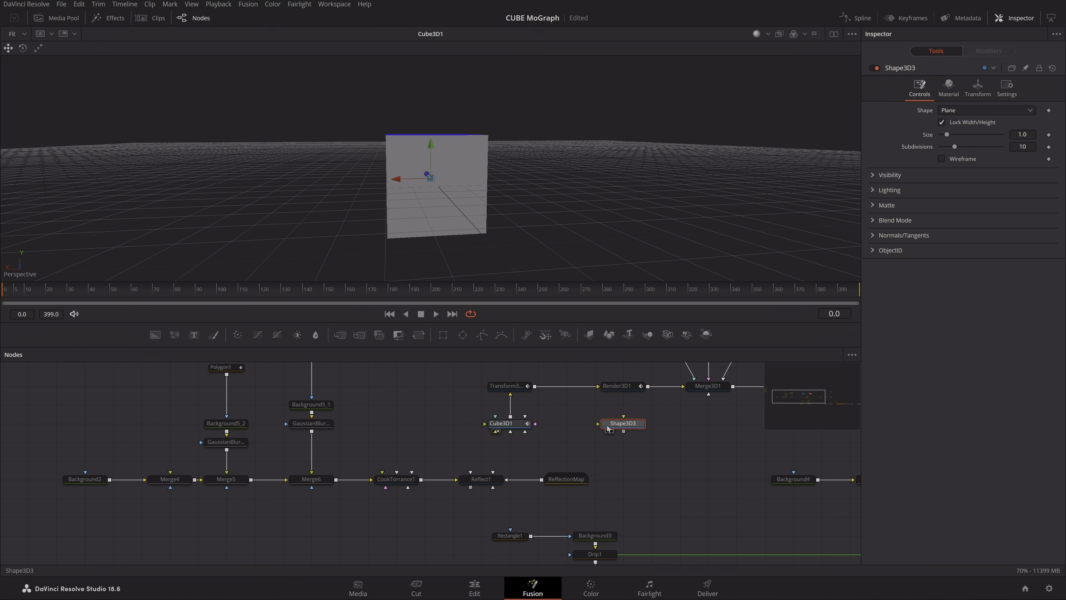
Bypass the CookTorrance1, Reflect1 and ReflectionMap nodes
left_click_drag(595, 510, 392, 467)
key("ctrl+p")
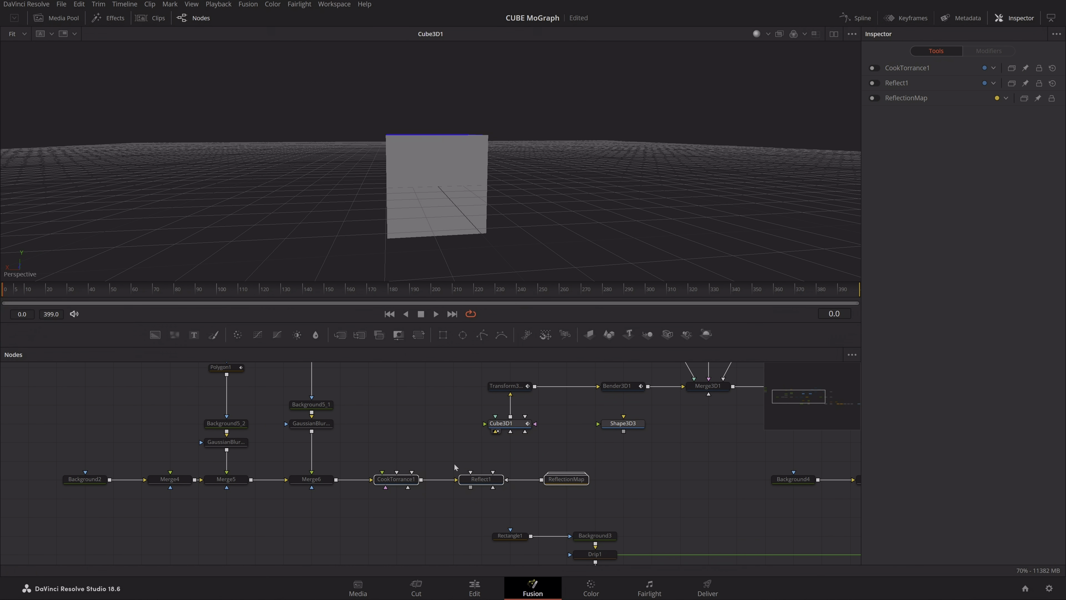
Enable the Background2 node, display it in the viewer and enlarge the viewer area
scroll(458, 457, "left", 5)
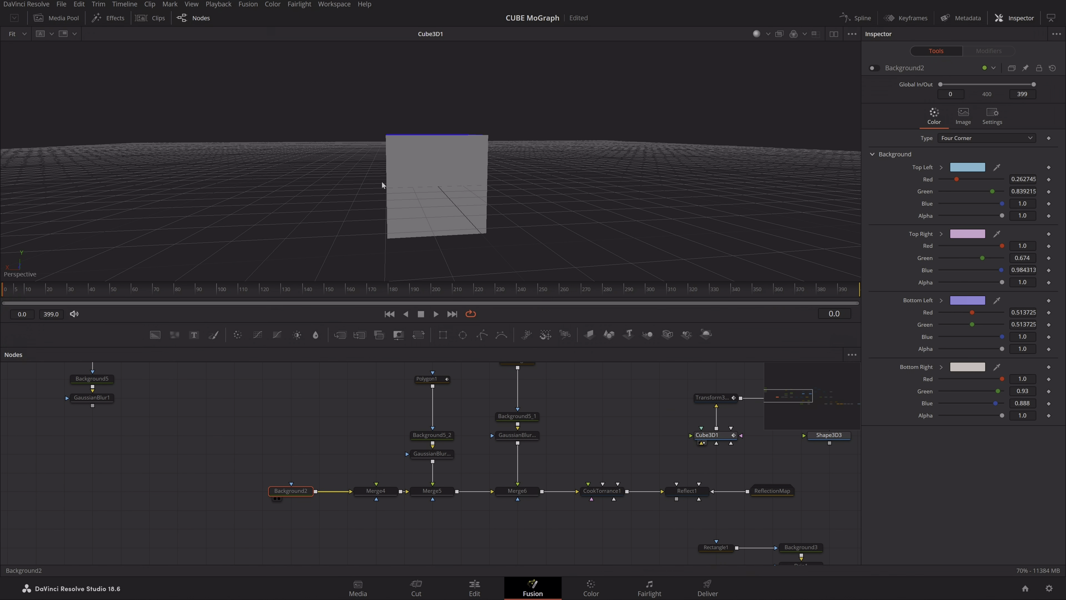
key("1")
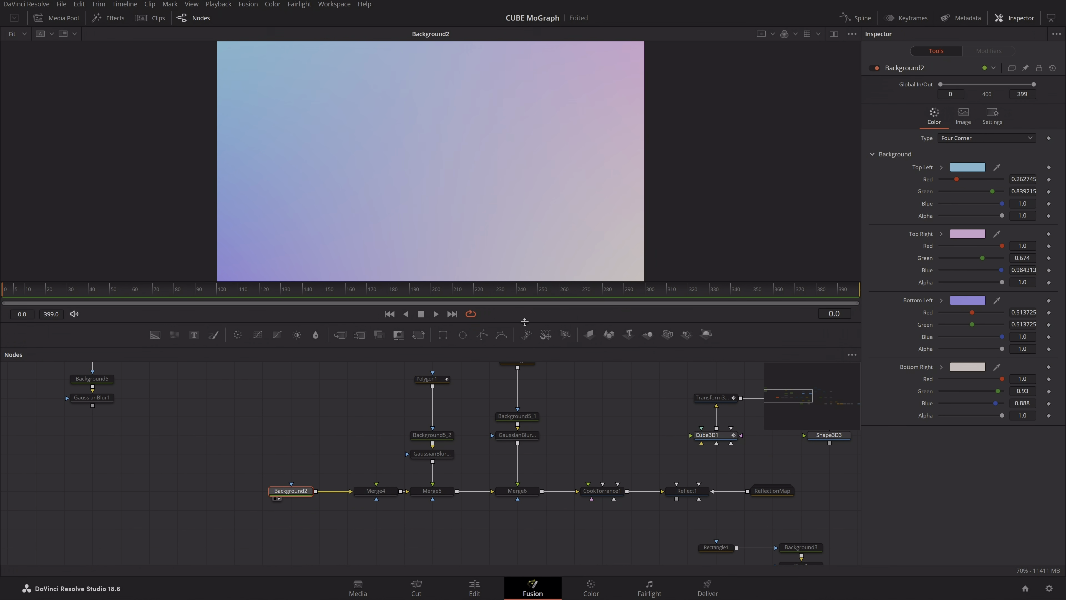
left_click_drag(525, 322, 523, 361)
scroll(544, 470, "down", 2)
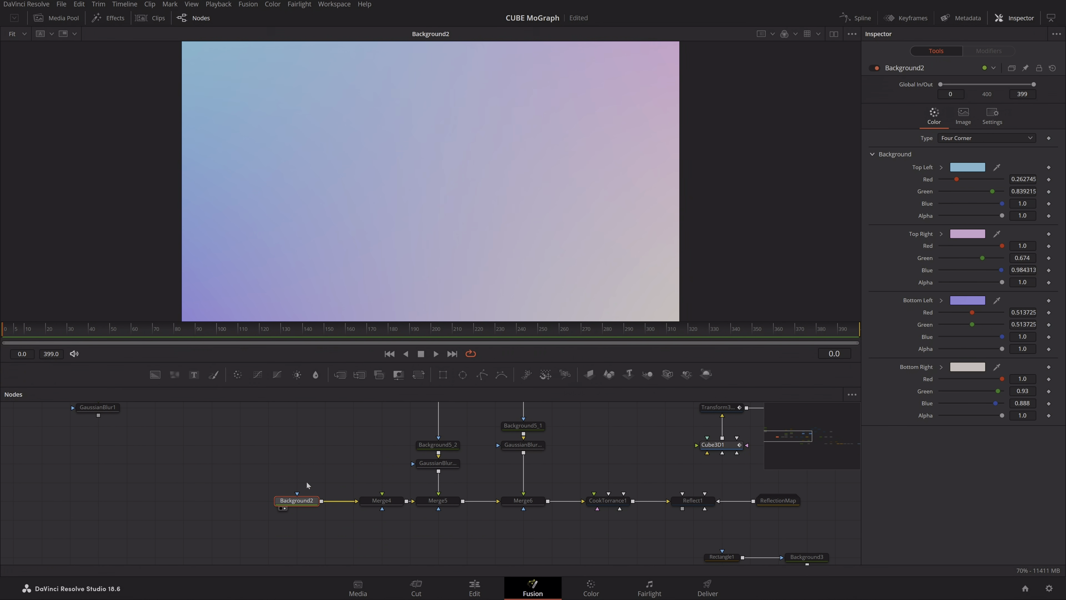
Enable the Polygon1, Background5_2, GaussianBlur1_2 and Merge5 nodes
left_click_drag(354, 456, 394, 421)
left_click(433, 498)
scroll(427, 485, "up", 2)
key("ctrl+p")
left_click(363, 433)
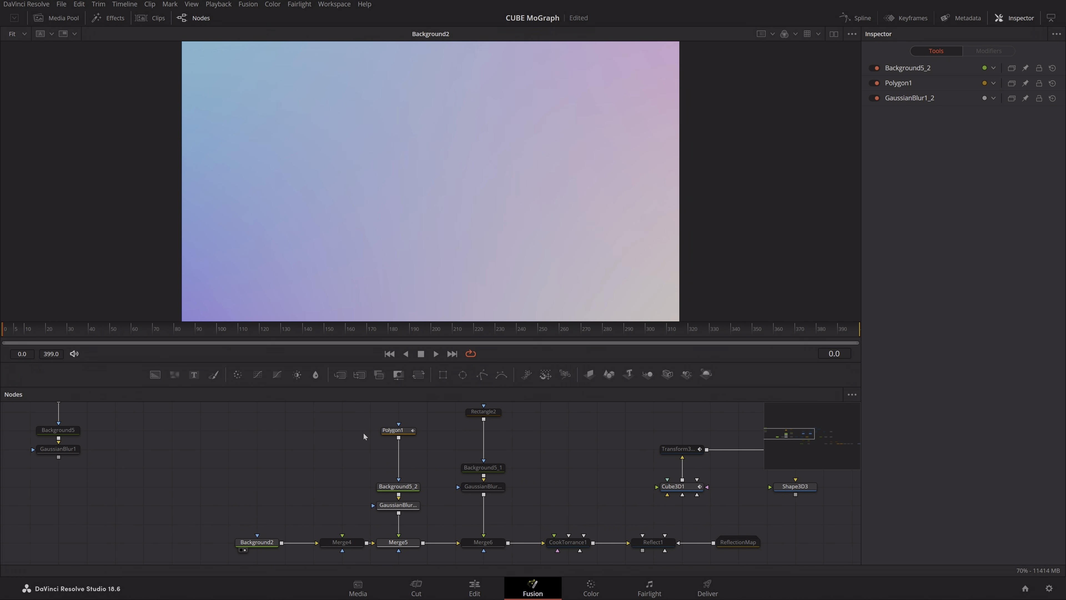
Display the Merge5 result in the viewer and compare it with Background2 alone
key("2")
scroll(427, 446, "down", 2)
scroll(427, 420, "up", 1)
left_click(255, 533)
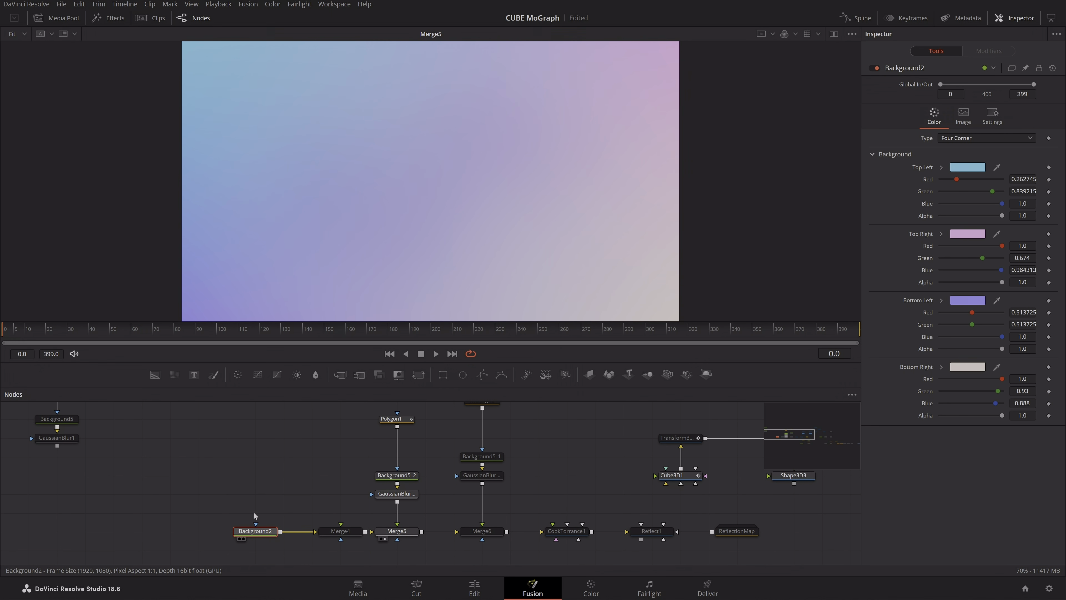
key("1")
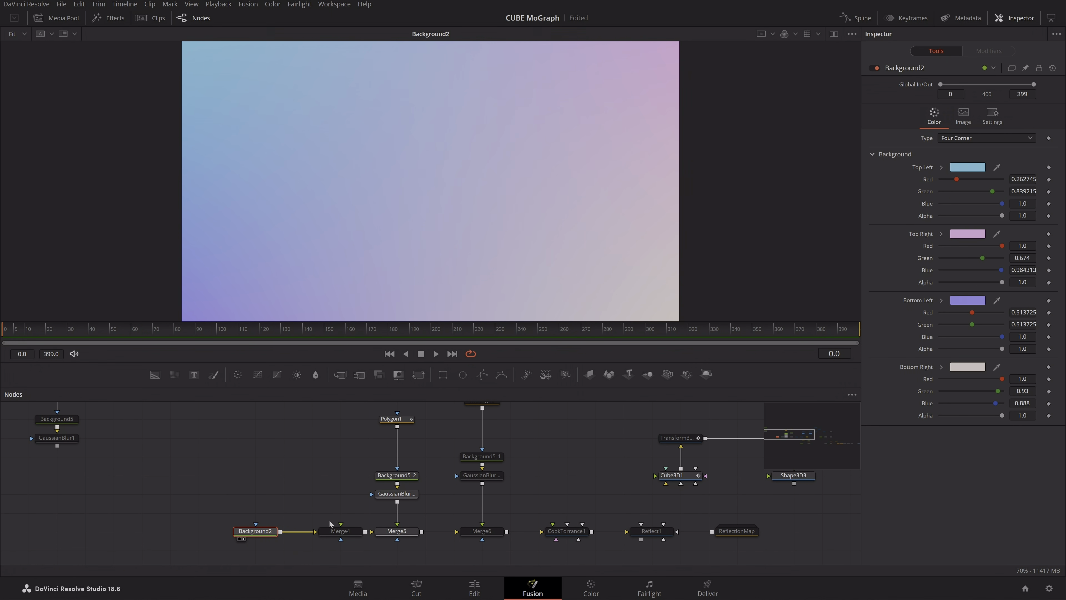
Review the available fill types of Background2, keeping Four Corner
left_click(996, 139)
left_click(996, 139)
left_click(995, 139)
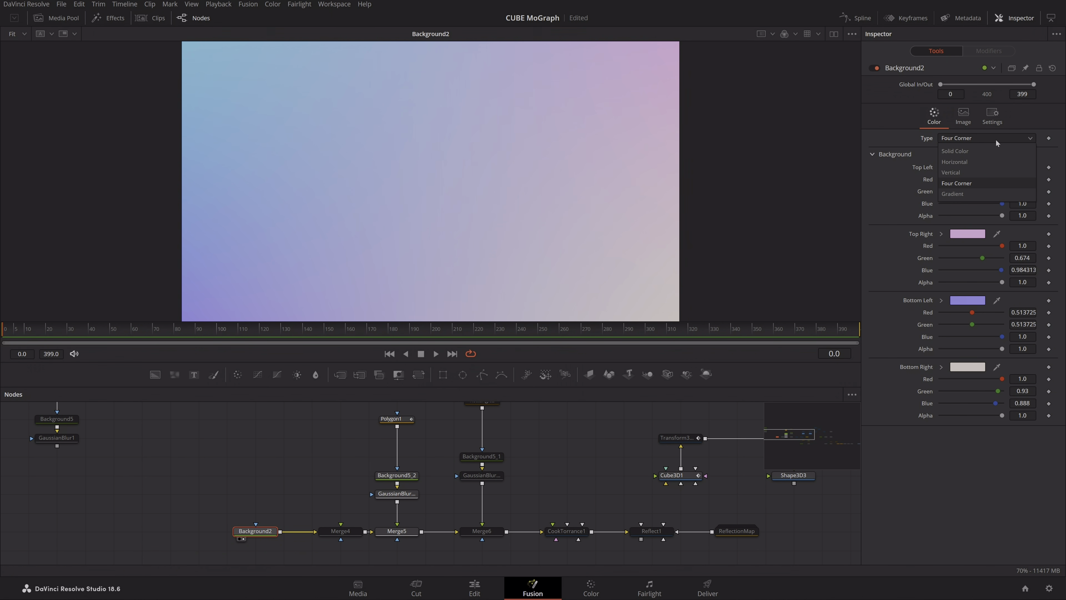
left_click(995, 139)
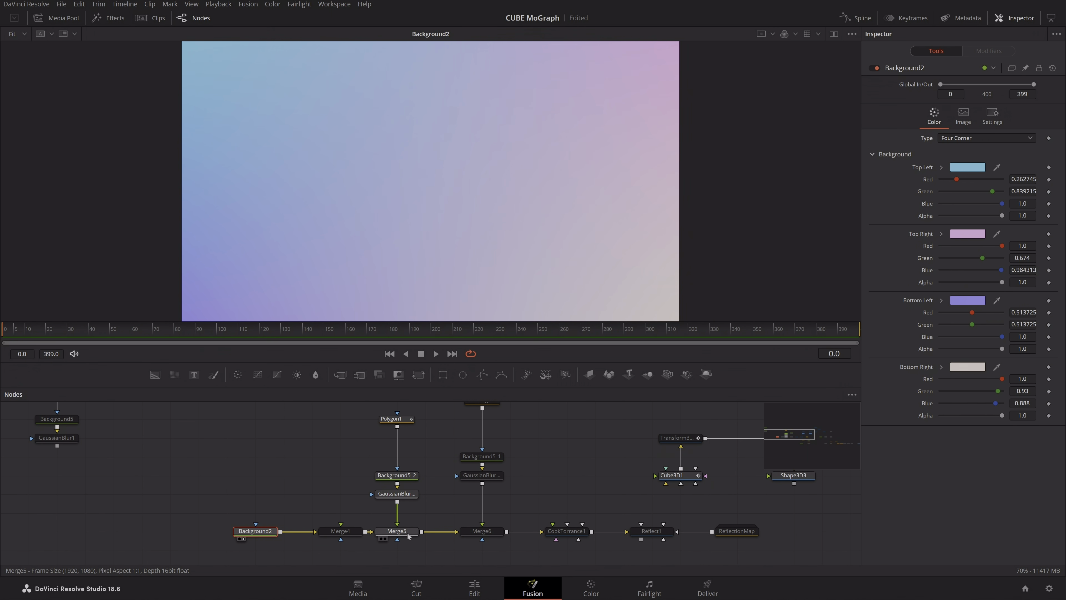
Examine Merge5, the Polygon1 mask and the Background5_2 colour layer one after another in the viewer
left_click(385, 531)
key("1")
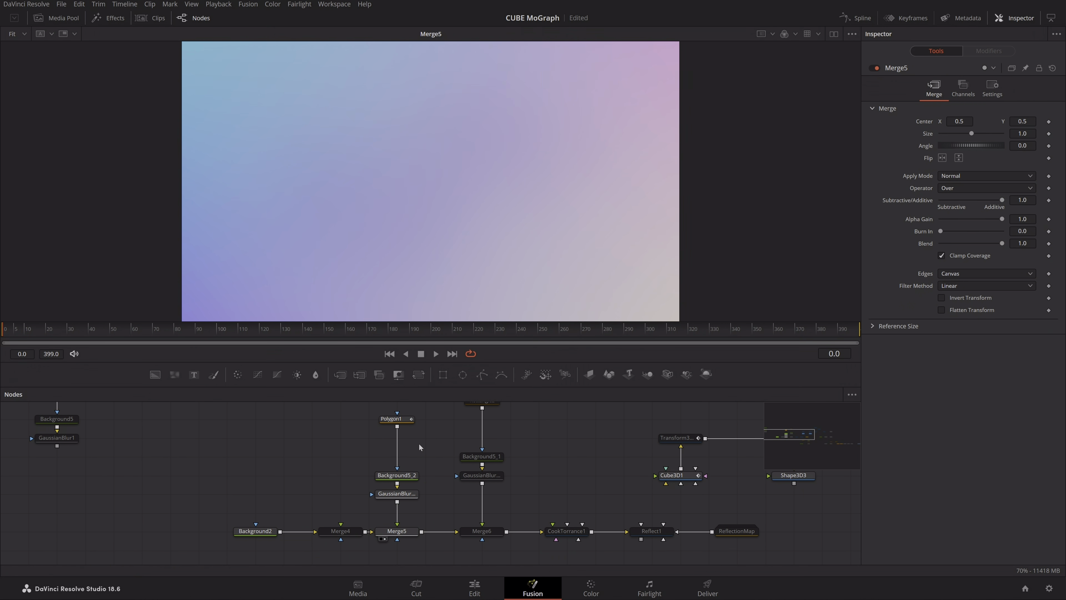
left_click(384, 426)
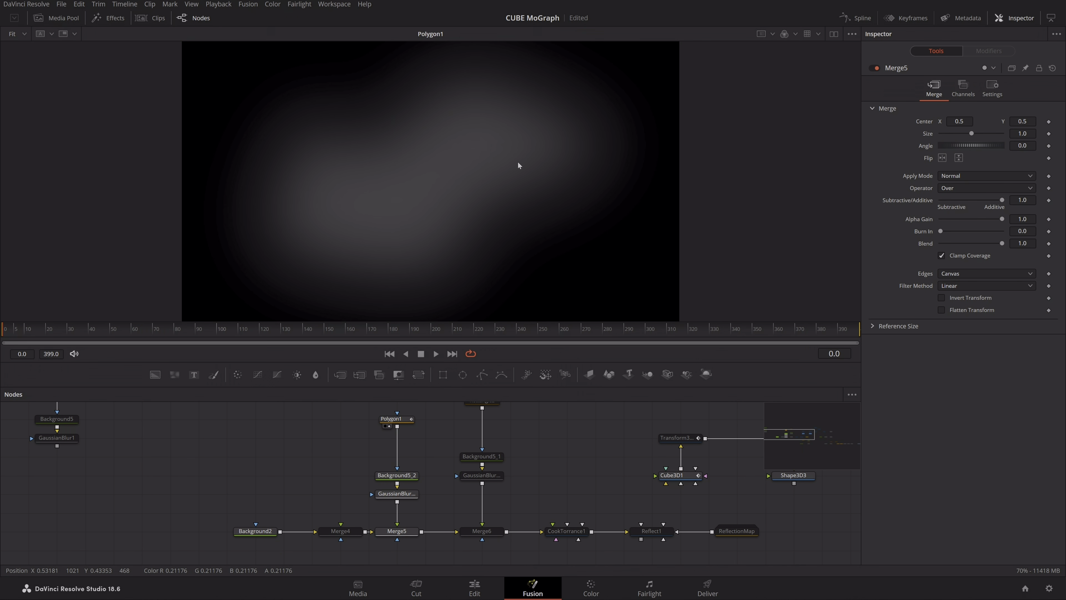
left_click(395, 420)
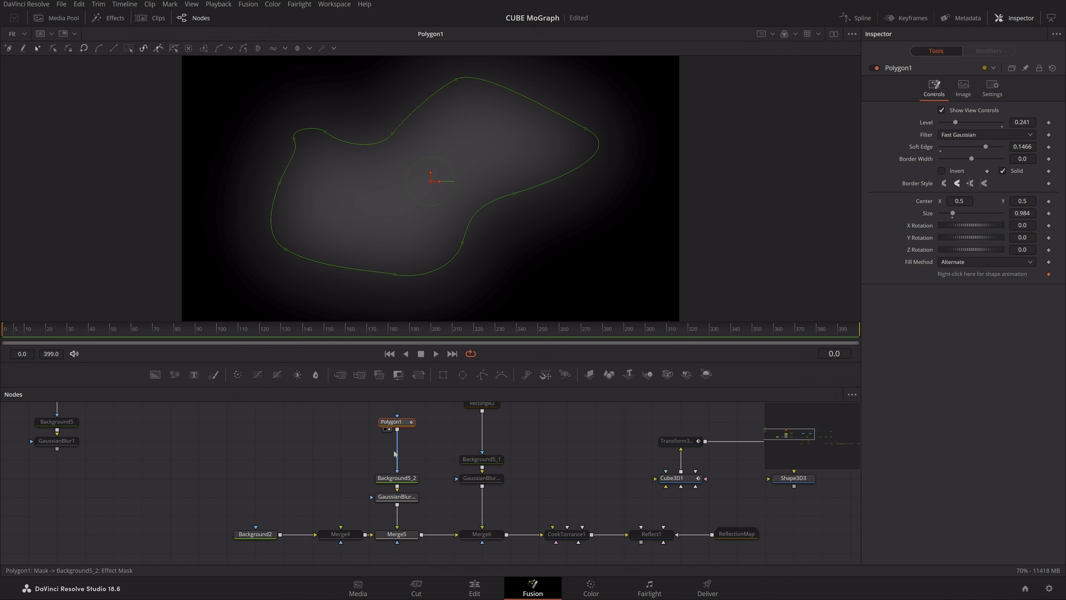
left_click(397, 478)
key("1")
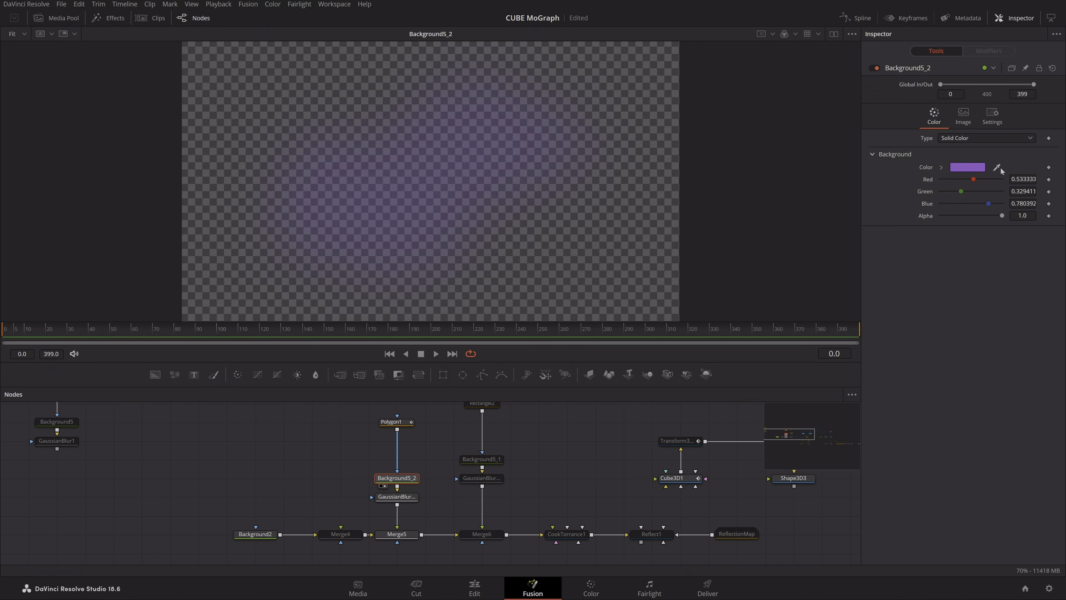
Examine GaussianBlur1_2 and Merge5 in the viewer, comparing the image with Merge5 disabled and enabled
left_click_drag(406, 496, 485, 183)
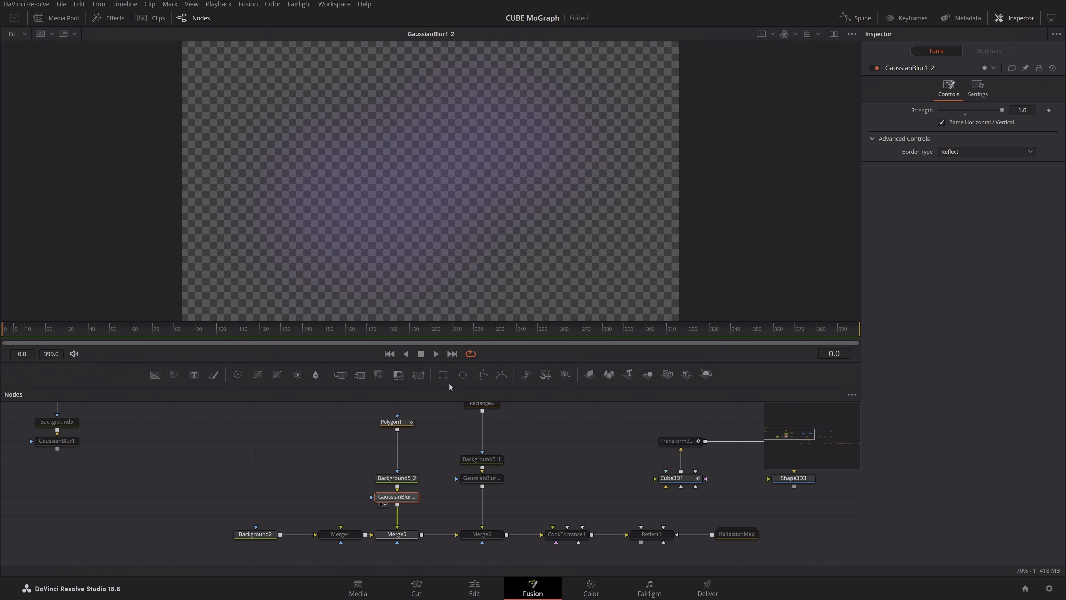
left_click_drag(410, 532, 307, 236)
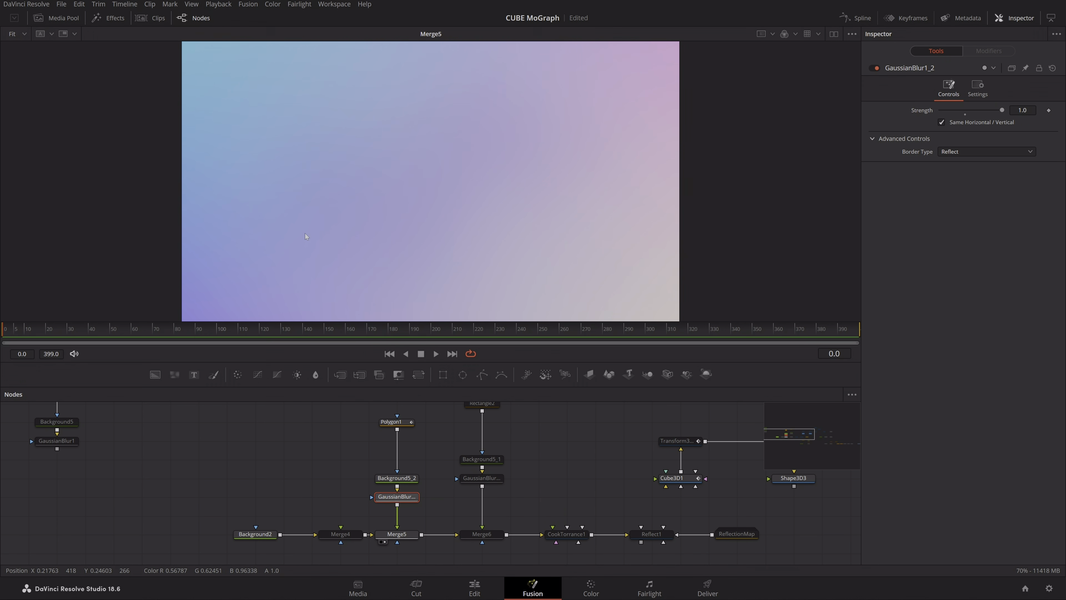
left_click(395, 536)
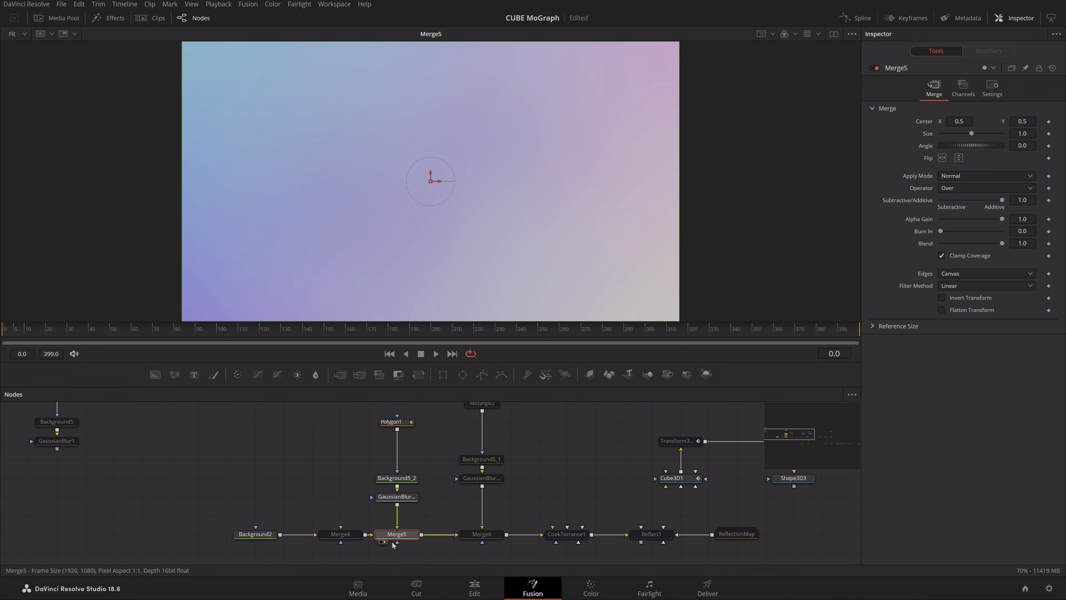
key("ctrl+p")
key("ctrl+p")
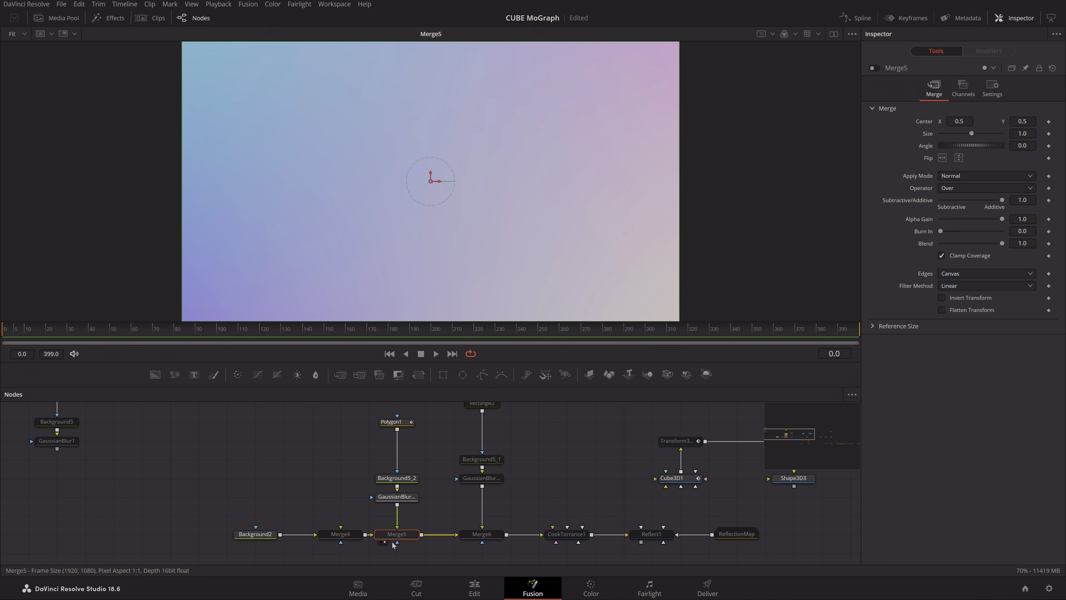
Enable the Rectangle2, Background5_1, GaussianBlur1_1 and Merge6 nodes and display Merge6 in the viewer
left_click_drag(524, 505, 404, 512)
left_click_drag(393, 413, 357, 543)
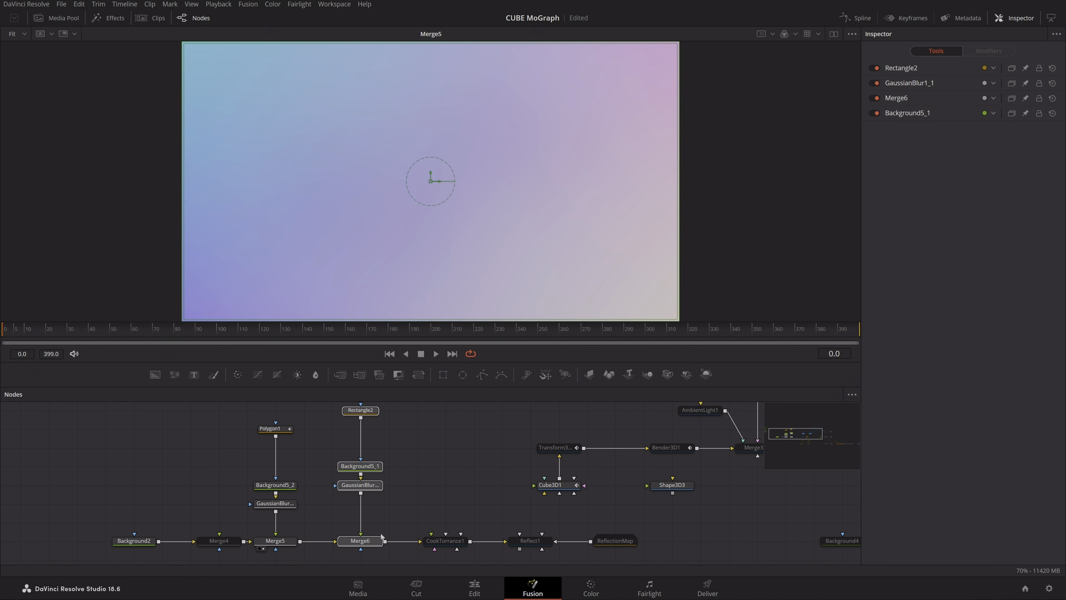
key("1")
left_click(376, 545)
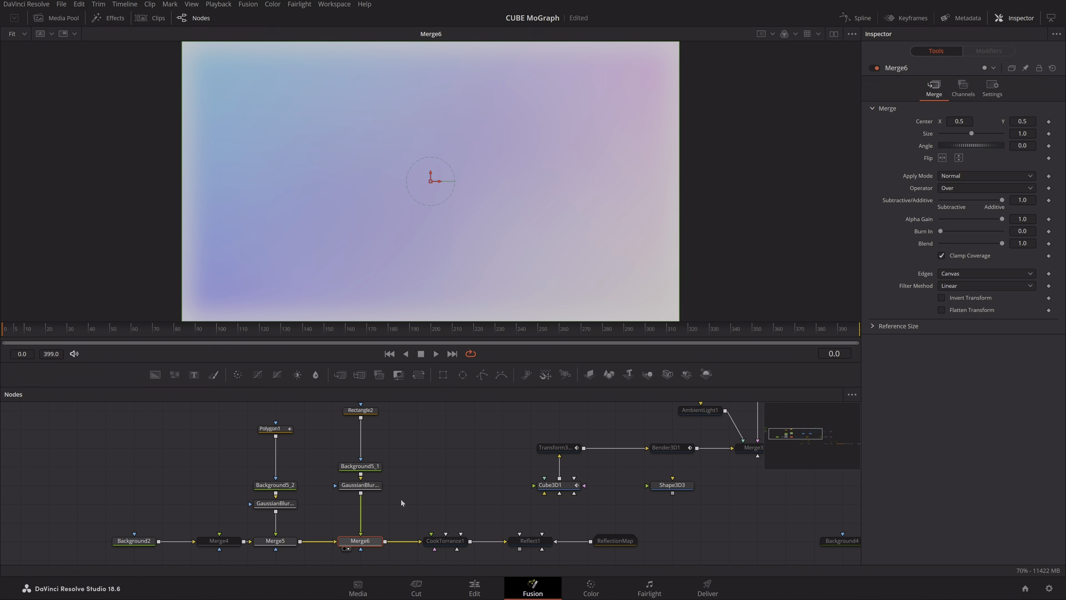
Enlarge the viewer area above the node graph and save the project
left_click_drag(490, 362, 490, 389)
scroll(425, 486, "down", 5)
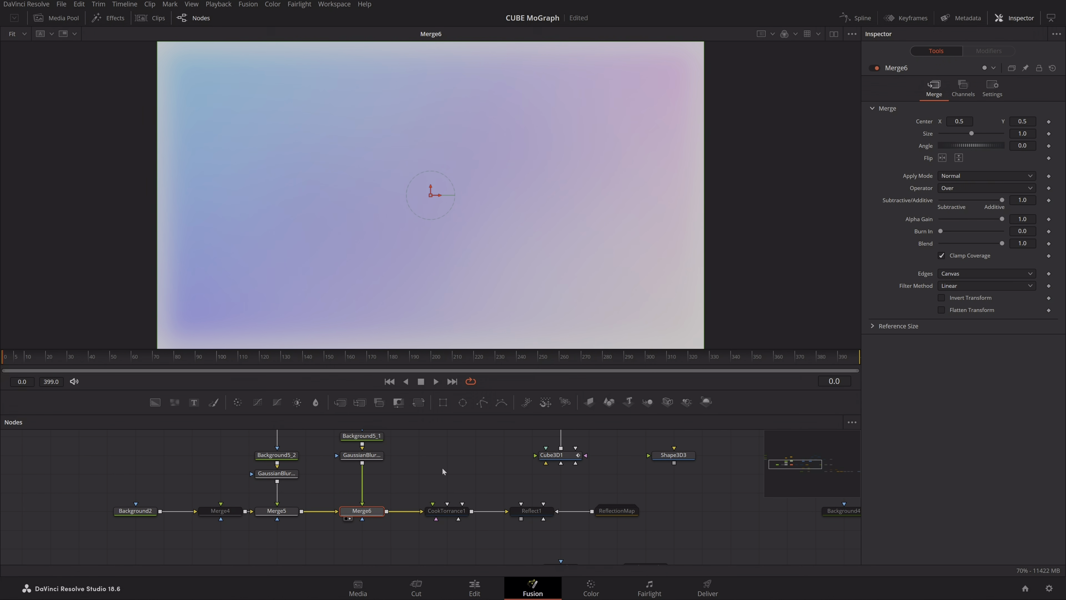
left_click_drag(440, 467, 431, 477)
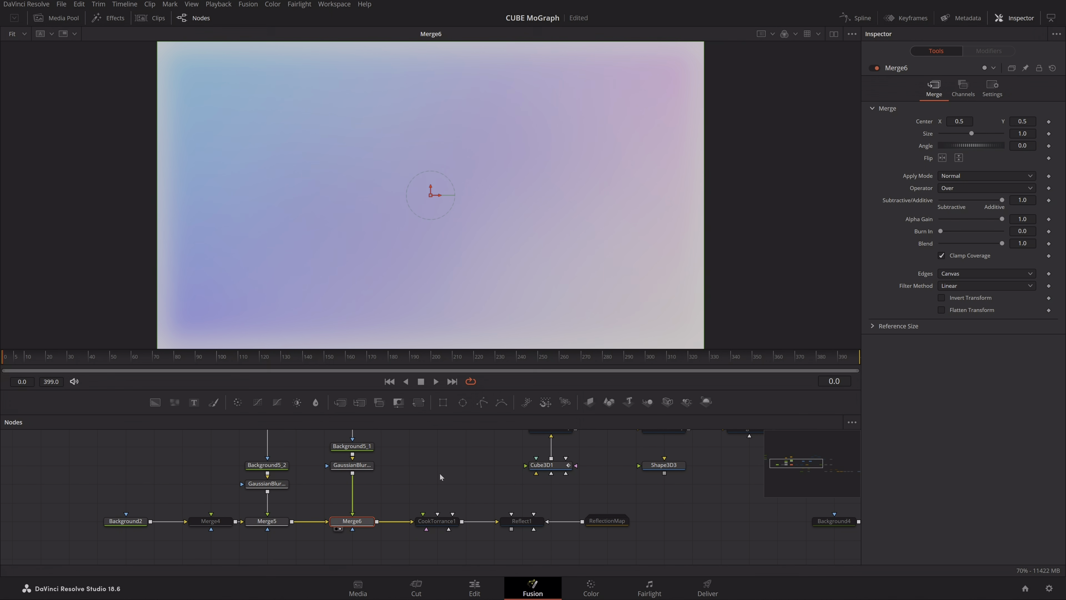
key("ctrl+s")
Enable the CookTorrance1 material and inspect its shading on the preview sphere from different light directions
left_click(447, 520)
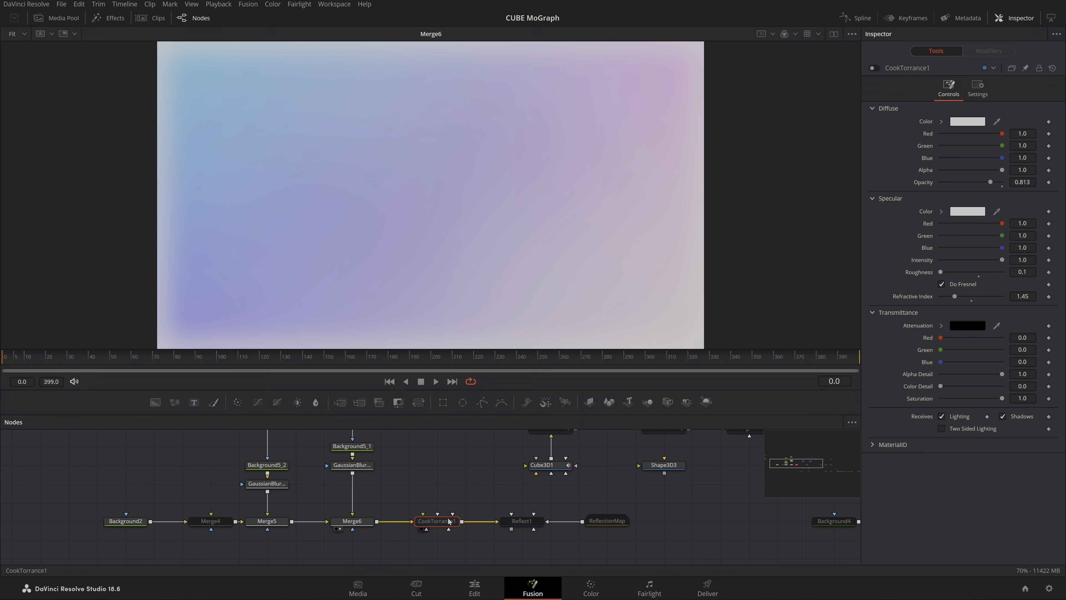
key("1")
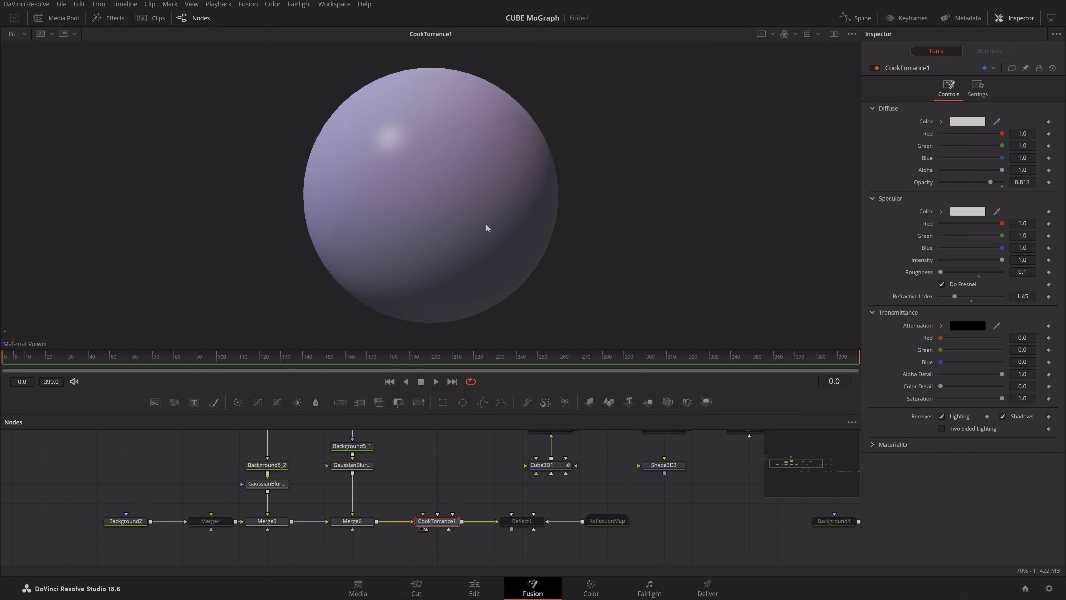
mouse_move(518, 177)
left_mouse_down()
mouse_move(491, 149)
mouse_move(426, 160)
mouse_move(454, 174)
mouse_move(390, 196)
mouse_move(451, 193)
mouse_move(357, 184)
mouse_move(468, 190)
mouse_move(409, 132)
left_mouse_up()
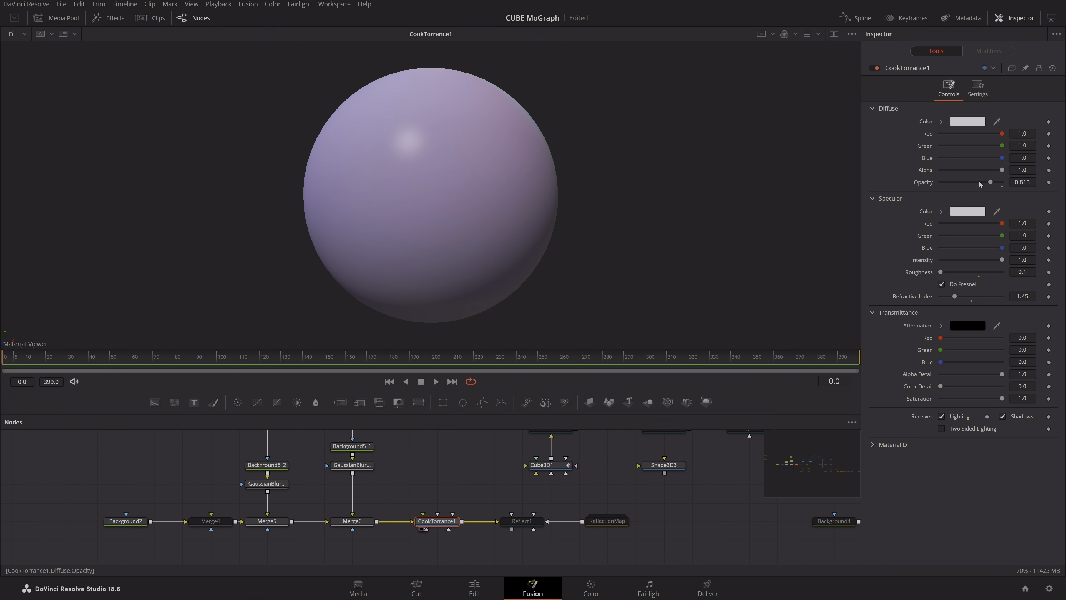
left_click_drag(435, 162, 501, 164)
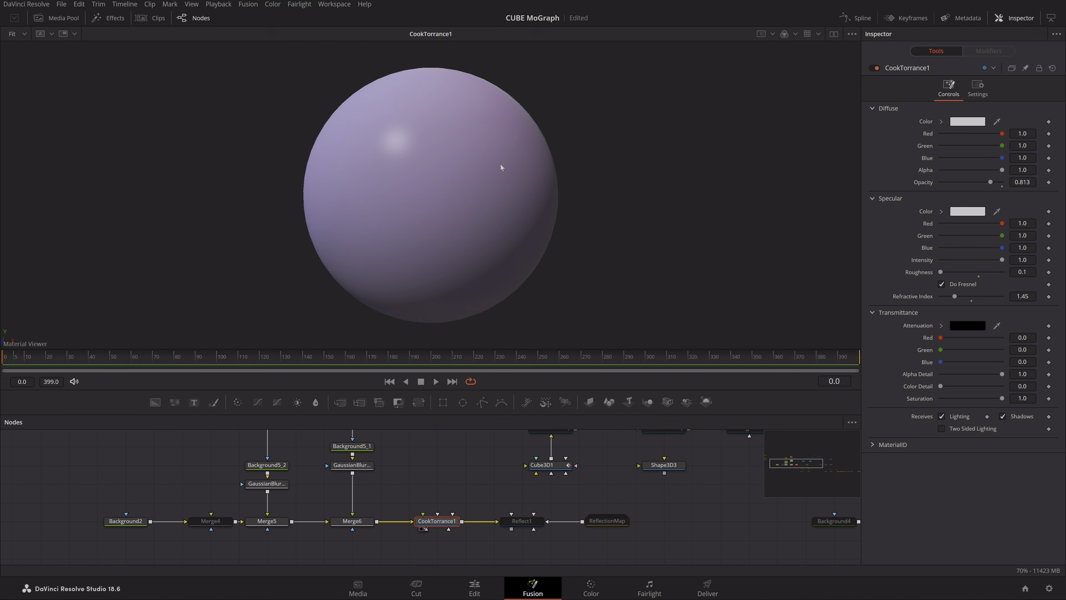
Enable Reflect1 and display its material on the preview sphere under a shifted light
left_click(453, 516)
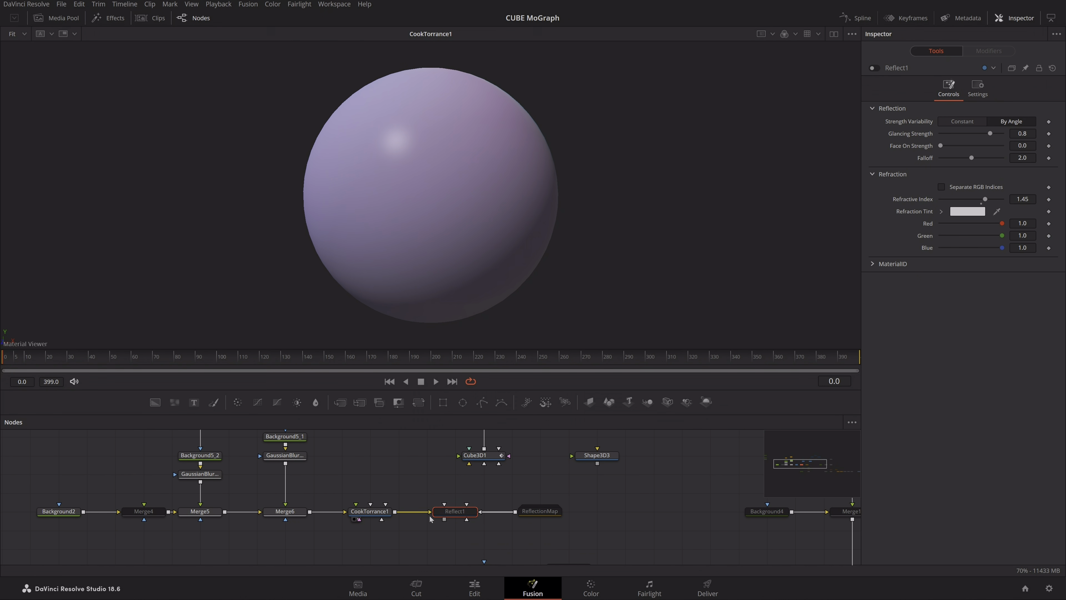
left_click(439, 520)
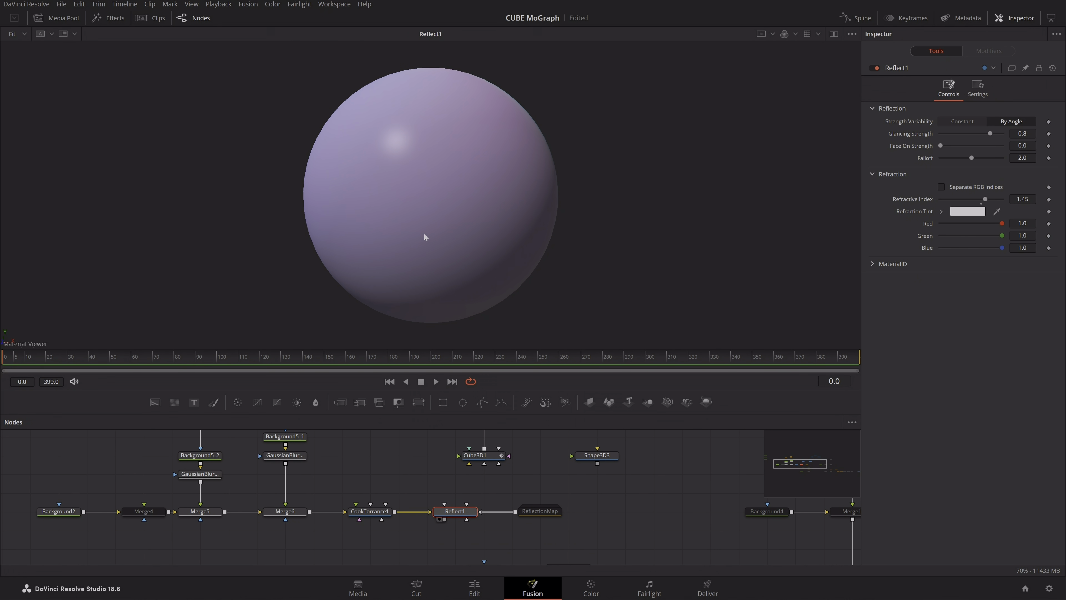
left_click_drag(419, 143, 394, 163)
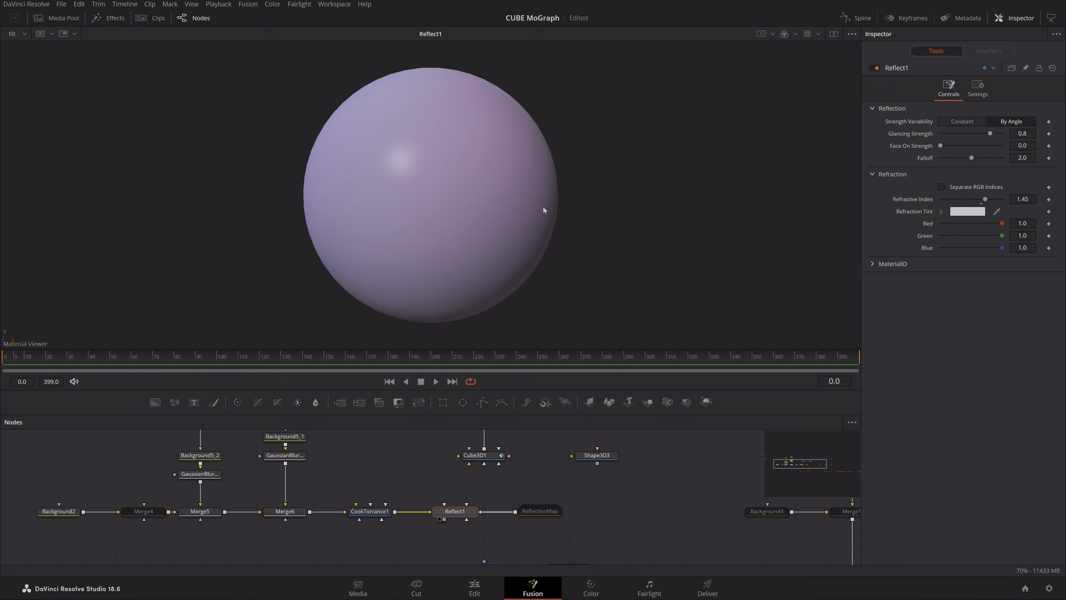
Enable the ReflectionMap group feeding Reflect1 and place it in free space below the material chain
left_click_drag(555, 479, 558, 388)
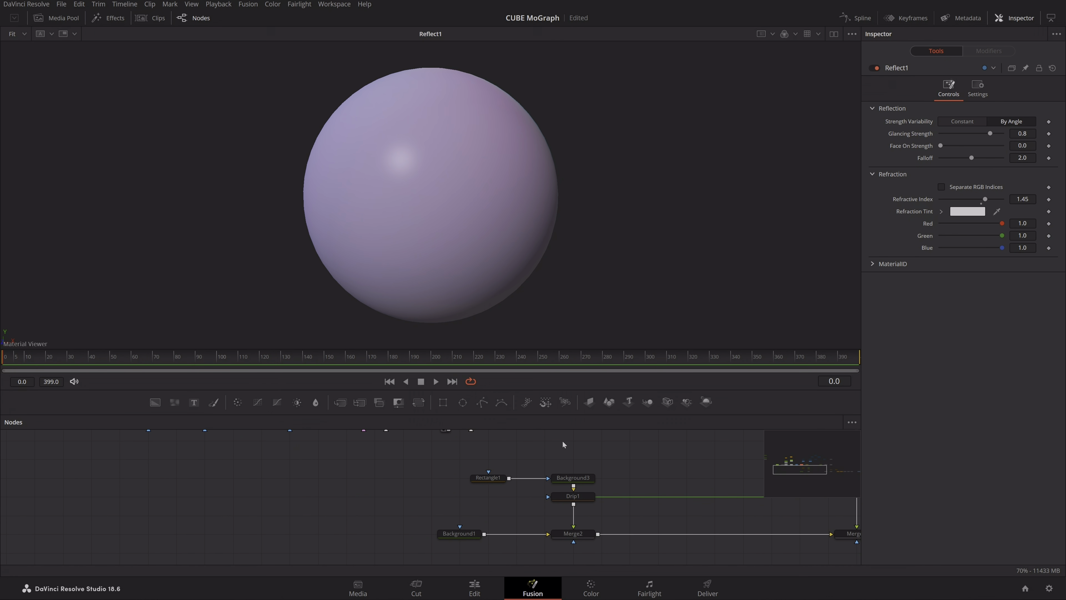
left_click_drag(562, 440, 445, 489)
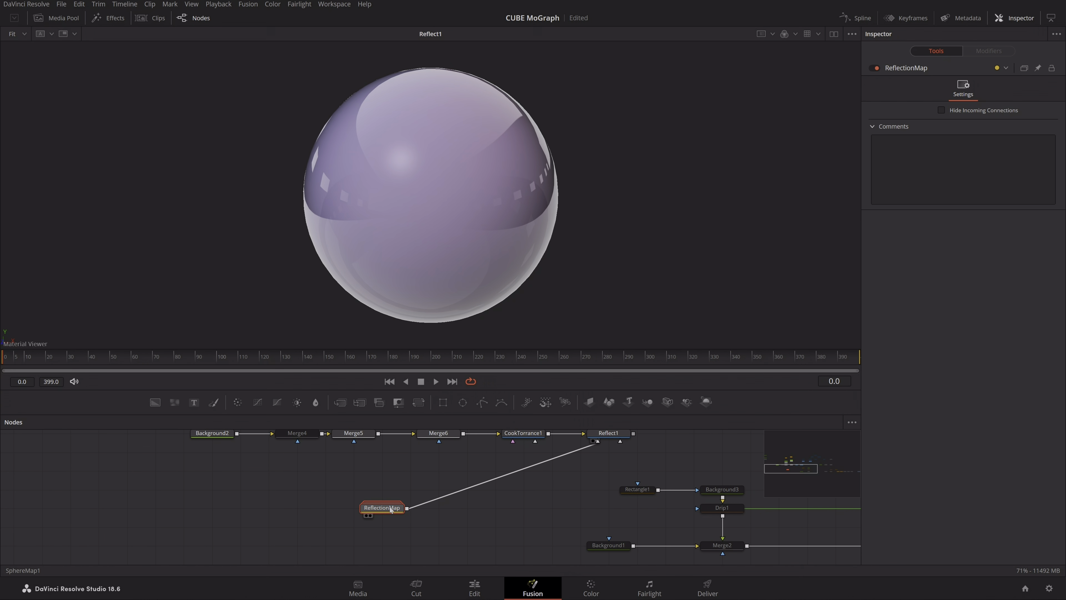
mouse_move(390, 509)
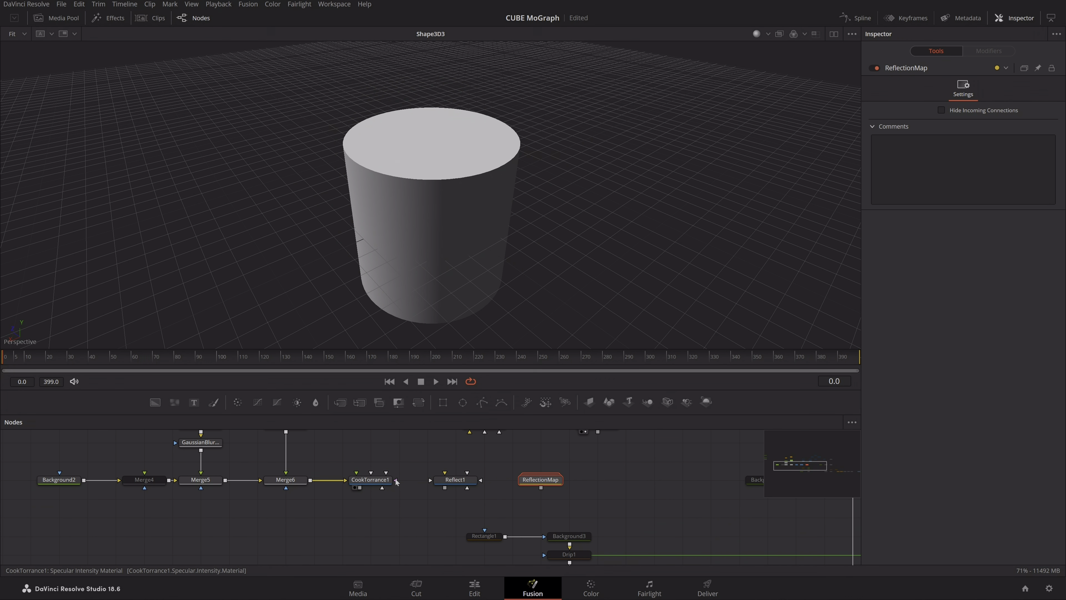
Connect CookTorrance1 to Reflect1 as its Background Material and display Reflect1 in the viewer
left_click_drag(410, 482, 457, 484)
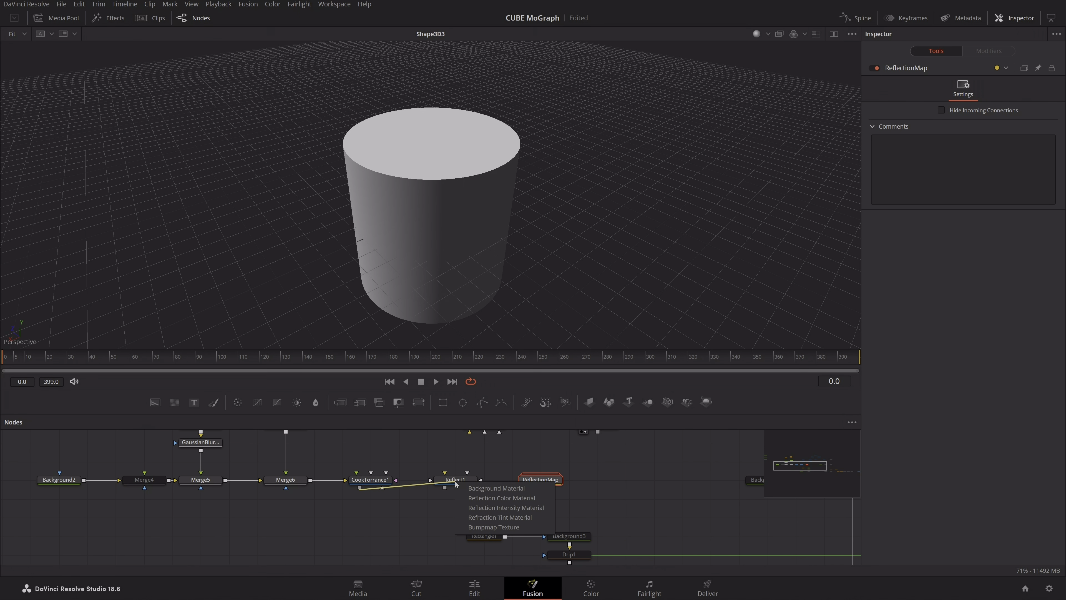
left_click(501, 489)
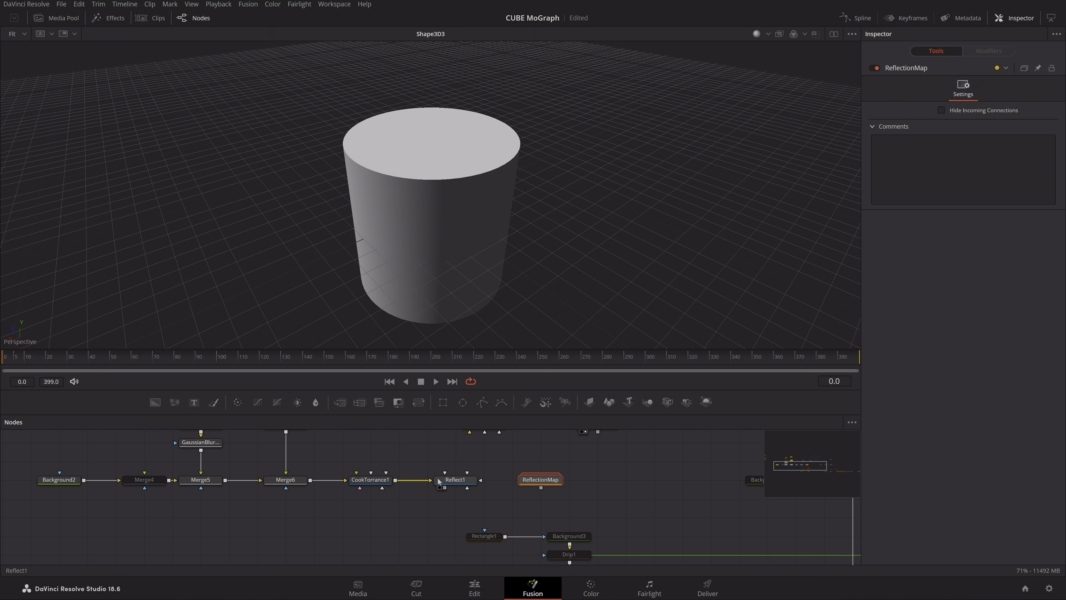
left_click_drag(452, 480, 391, 148)
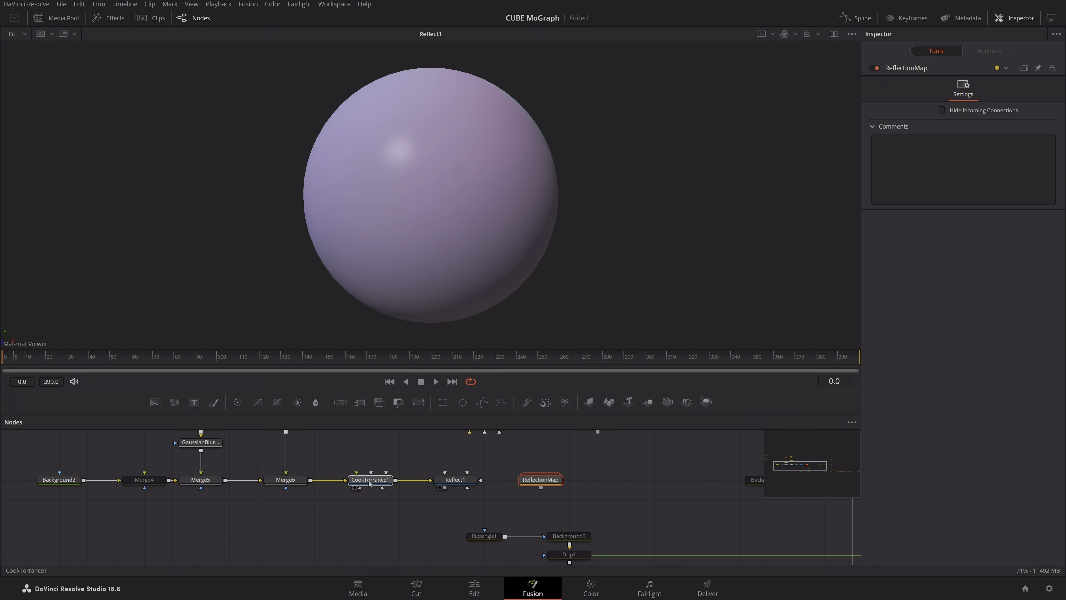
Compare the CookTorrance1 and Reflect1 materials on the preview sphere
left_click_drag(370, 480, 398, 256)
left_click_drag(455, 476, 428, 231)
mouse_move(442, 164)
left_mouse_down()
mouse_move(405, 144)
mouse_move(432, 156)
left_mouse_up()
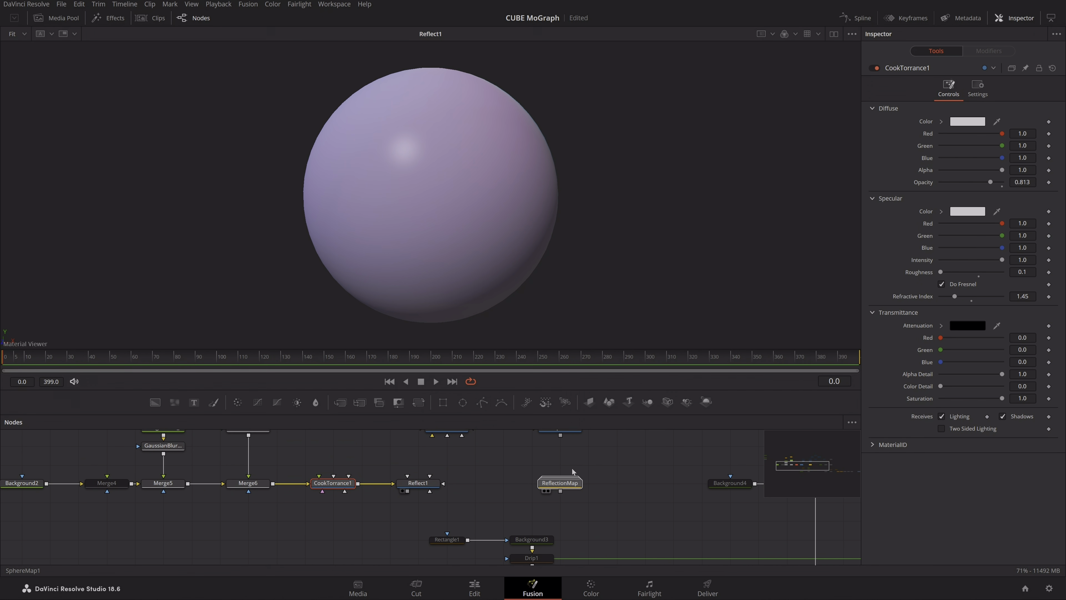
Expand the ReflectionMap group and move it clear of the material chain
left_click_drag(574, 471, 572, 481)
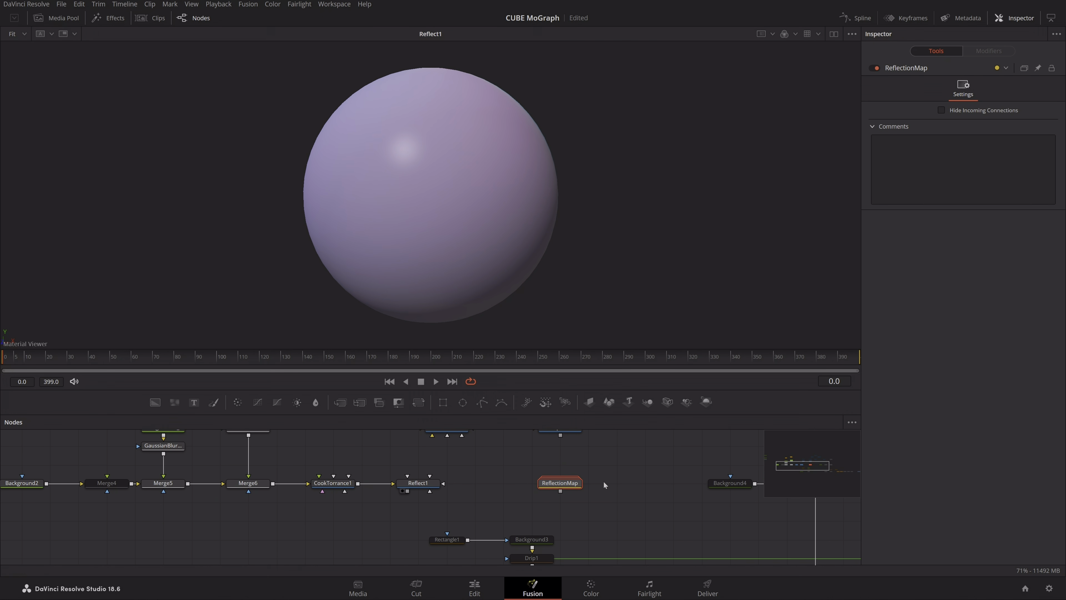
double_click(573, 485)
left_click_drag(507, 461, 550, 433)
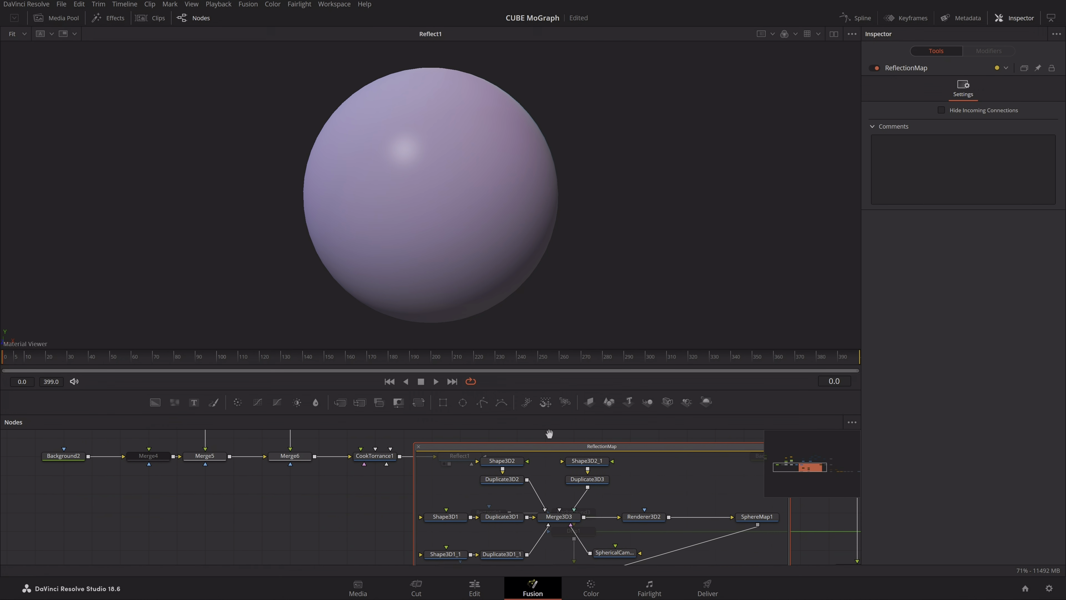
left_click_drag(620, 446, 450, 436)
left_click(230, 513)
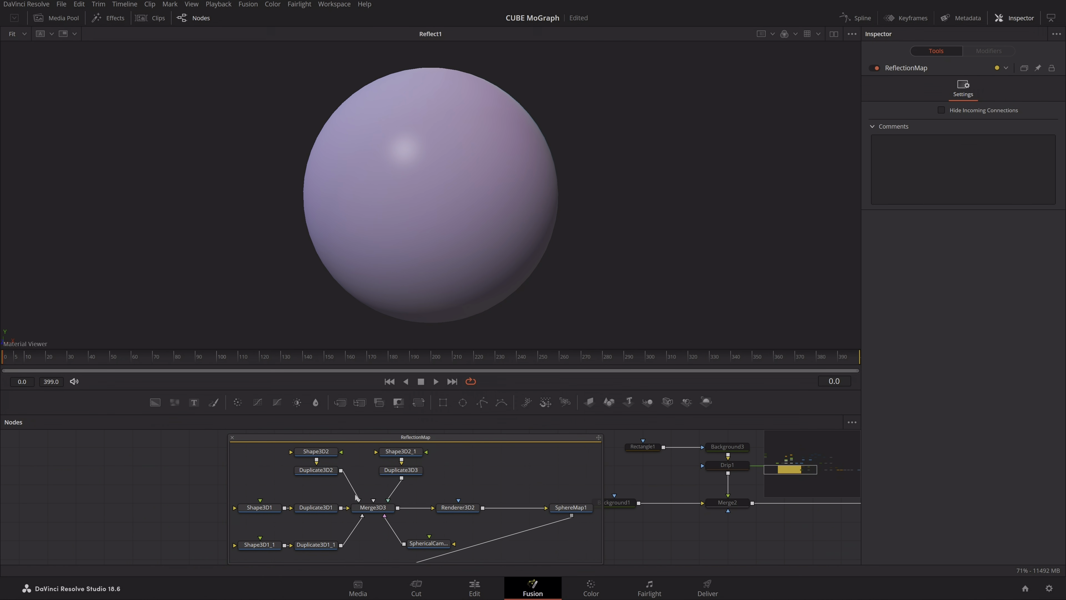
Display the Merge3D3 scene from ReflectionMap with flat, unlit shading and examine its panels from several angles
left_click(357, 515)
scroll(478, 237, "down", 5)
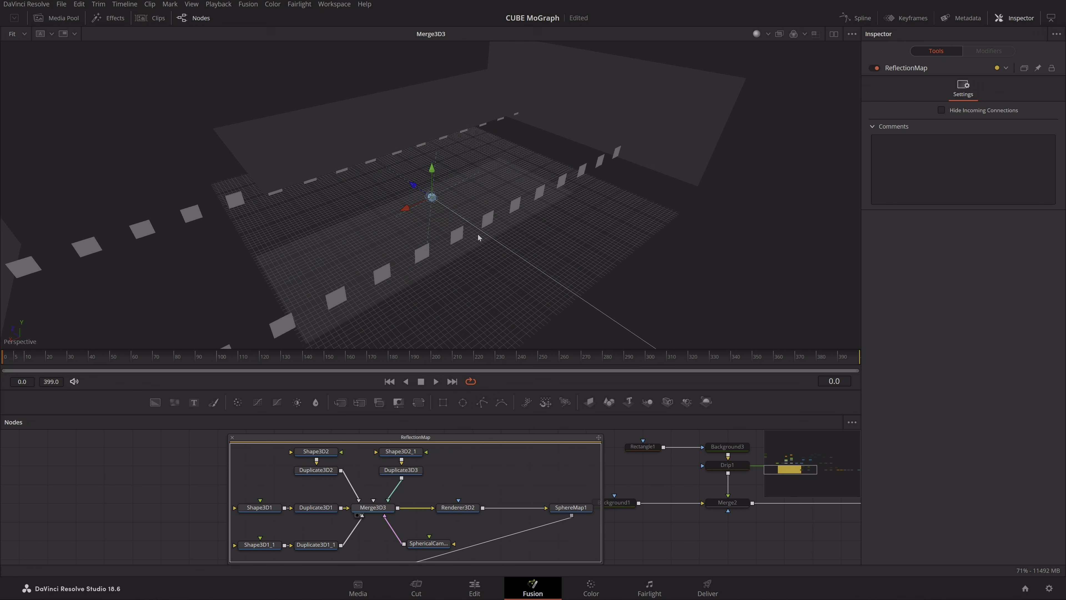
left_click(755, 35)
left_click_drag(562, 252, 510, 217)
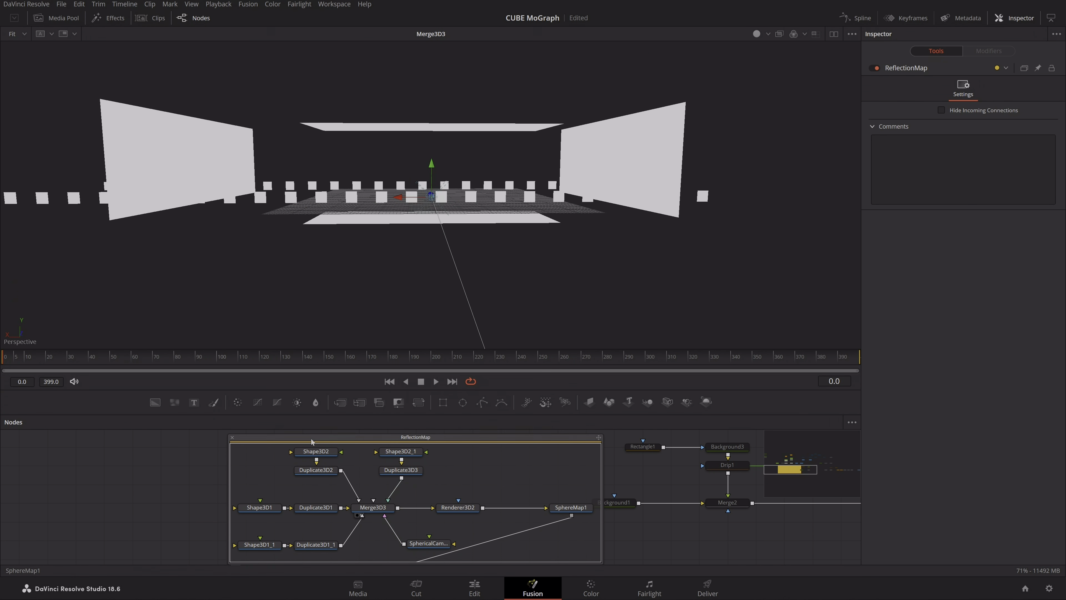
left_click_drag(307, 285, 697, 150)
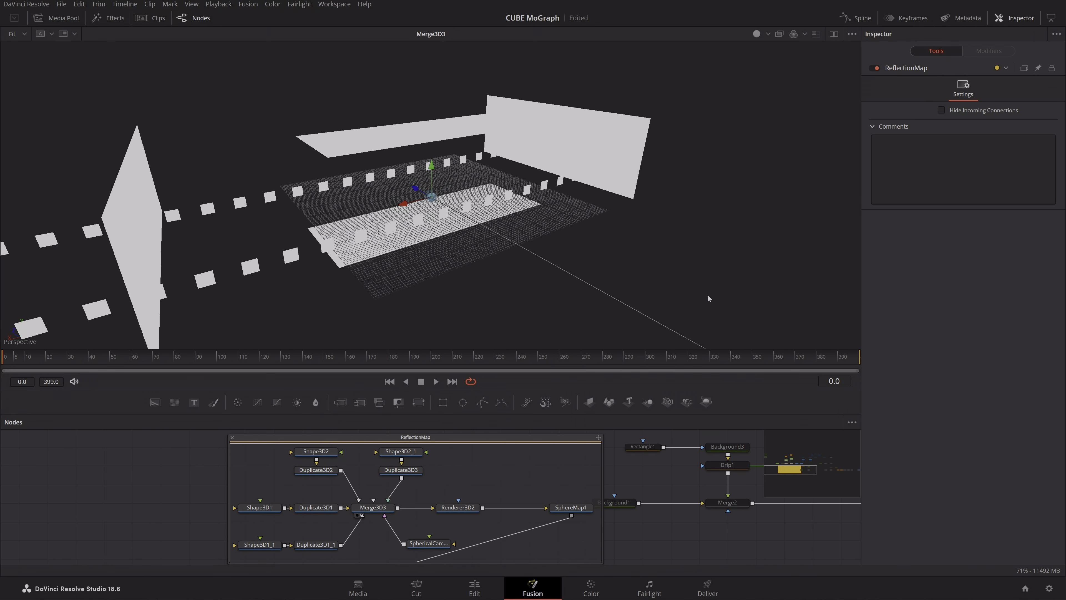
Examine Shape3D1_1 and its Duplicate3D1_1 inside the ReflectionMap group individually in the viewer
left_click_drag(630, 466, 607, 507)
left_click_drag(500, 435, 526, 394)
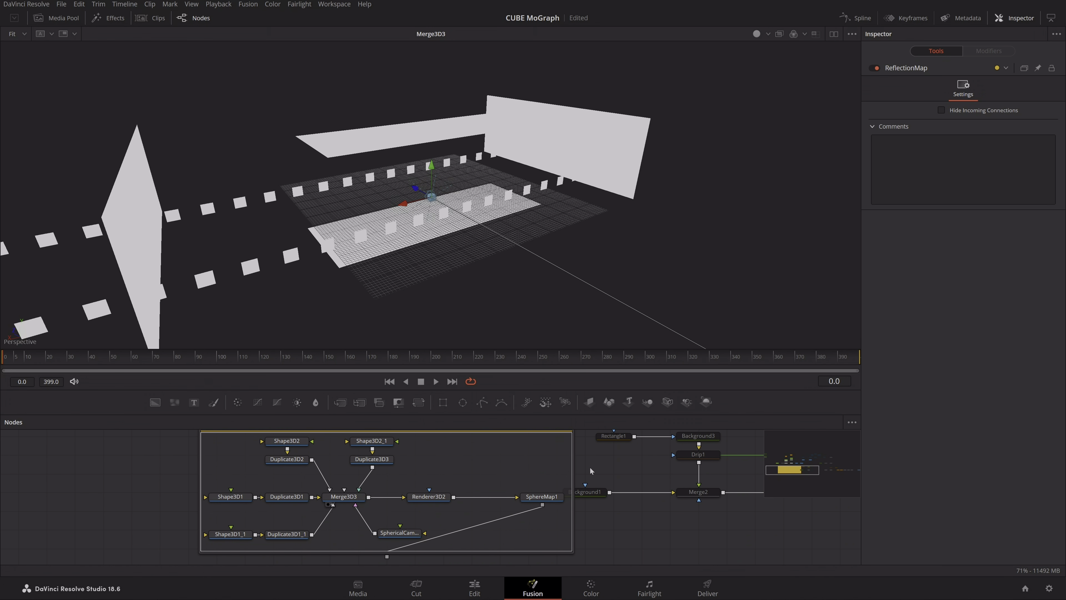
left_click_drag(594, 471, 607, 455)
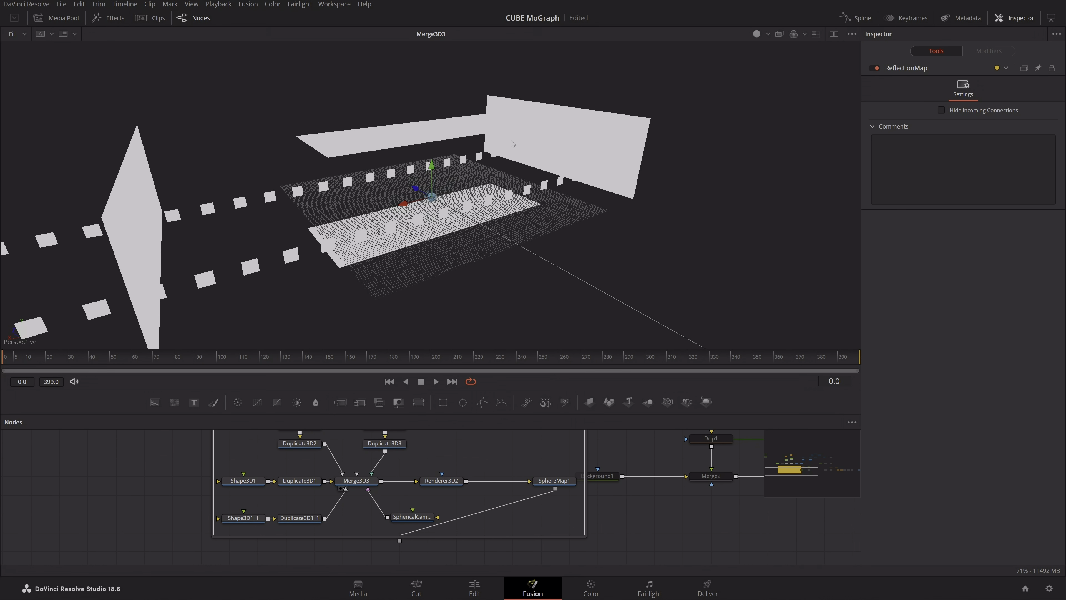
left_click_drag(354, 470, 376, 490)
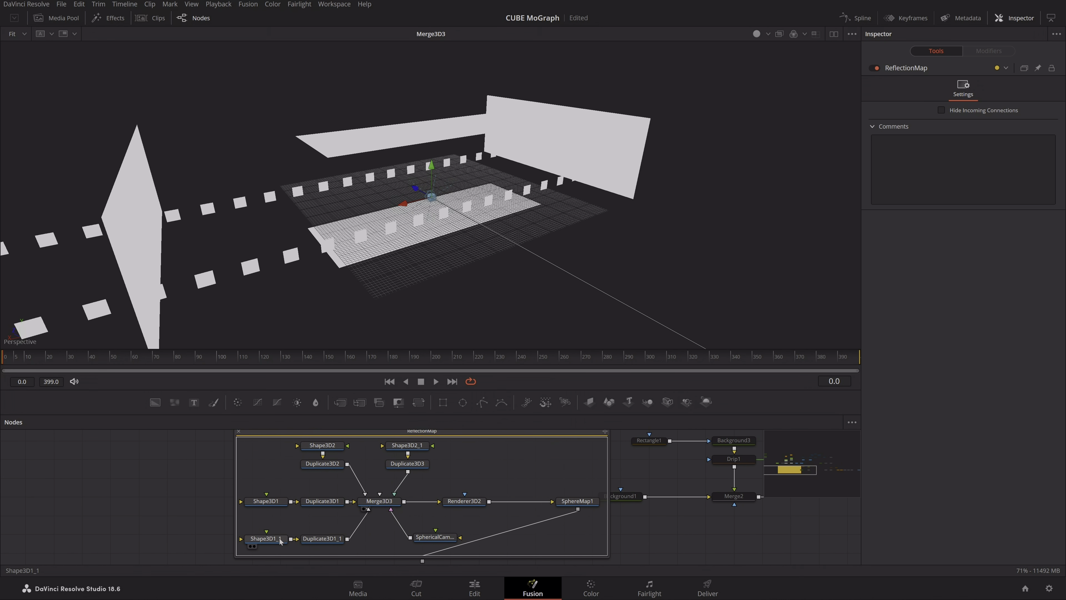
left_click(254, 545)
left_click(309, 546)
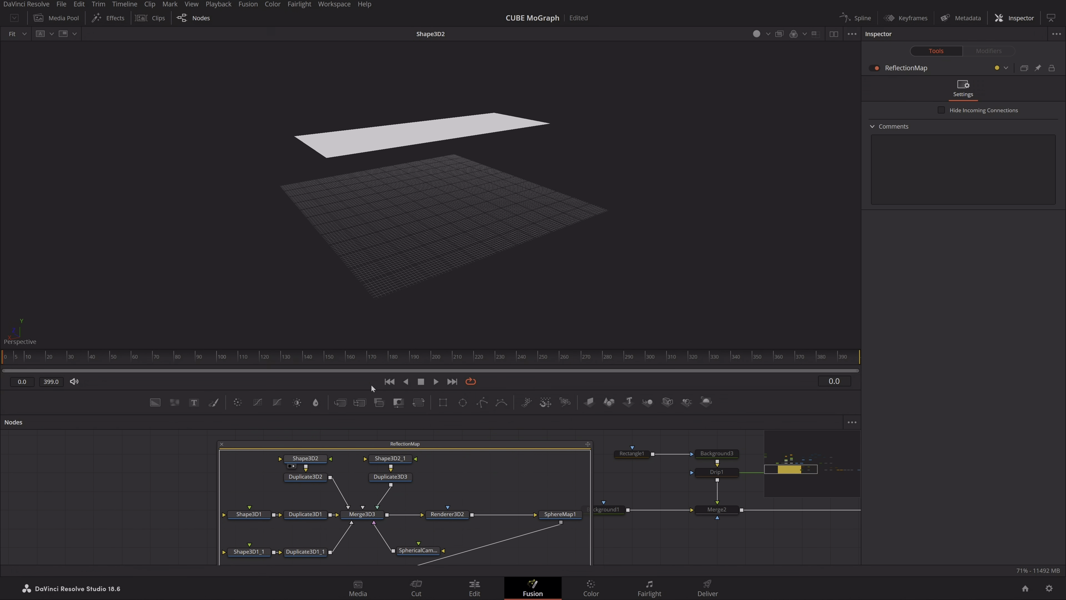
Examine Duplicate3D2 and Shape3D2_1 in the viewer and return to the complete Merge3D3 scene
left_click_drag(305, 476, 436, 336)
left_click_drag(394, 459, 441, 328)
left_click_drag(362, 514, 418, 299)
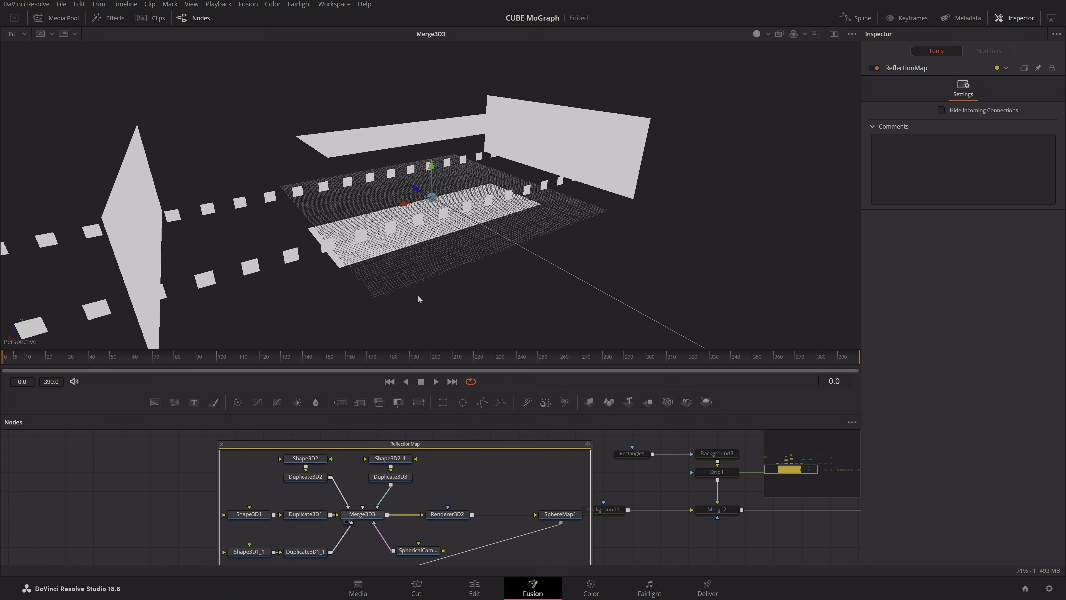
Select the large upright Shape3D2_1 panel in the Merge3D3 scene and locate SphericalCamera1 in the group
left_click(596, 111)
left_click(647, 281)
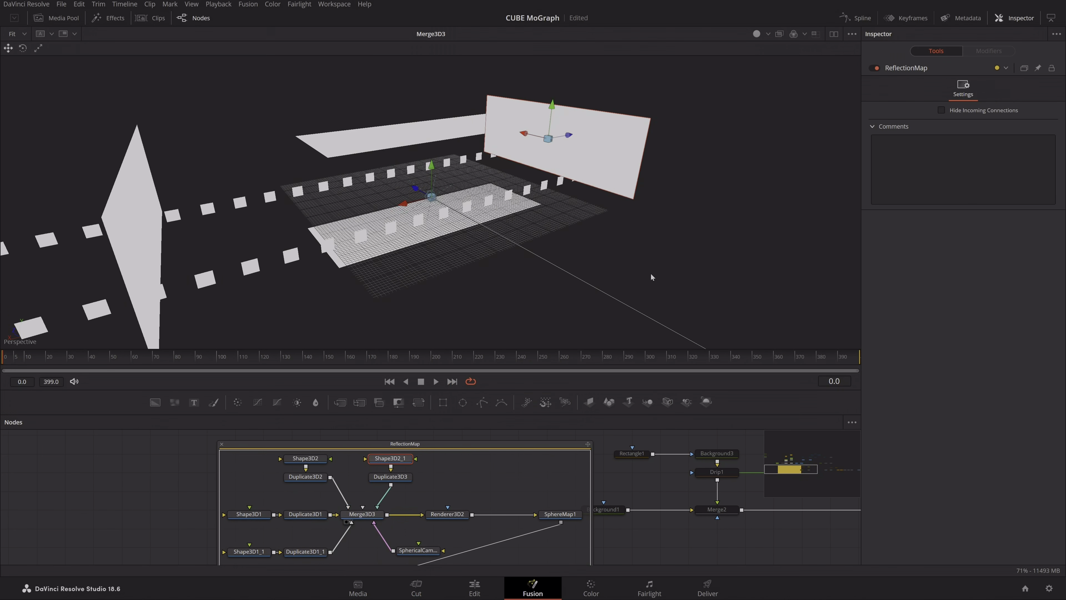
left_click_drag(189, 501, 140, 485)
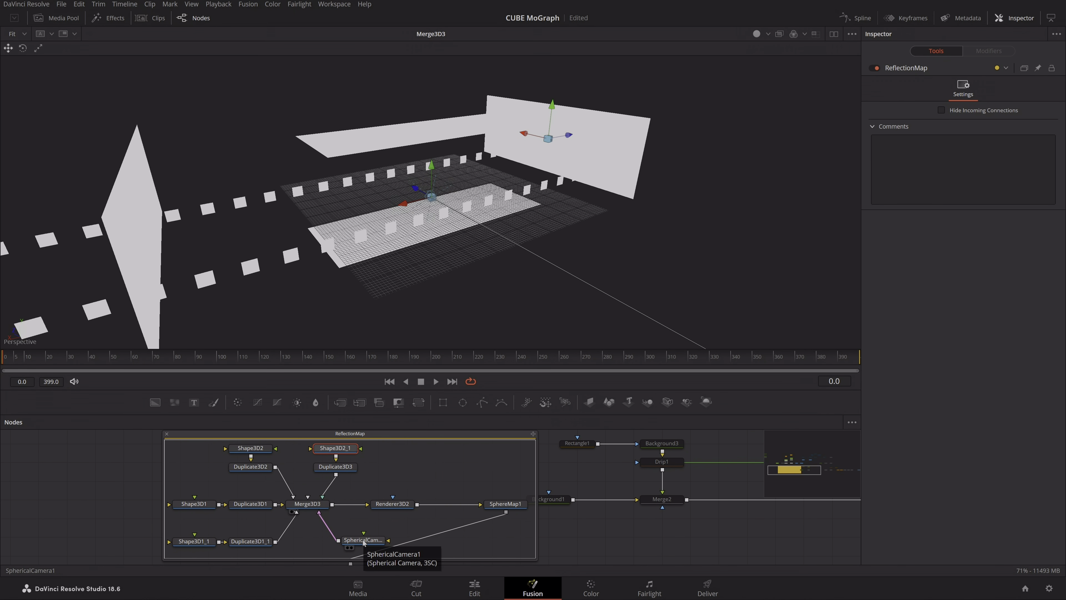
Display SphericalCamera1 and the Renderer3D2 output in the viewer, and select SphericalCamera1 to inspect its settings
left_click_drag(363, 541, 490, 185)
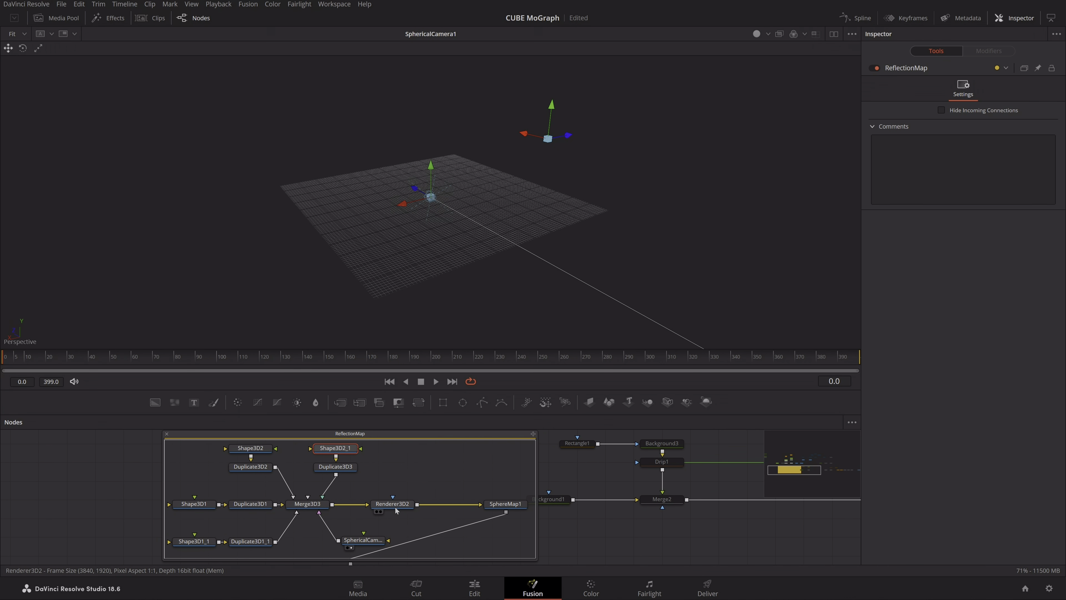
left_click_drag(396, 510, 418, 214)
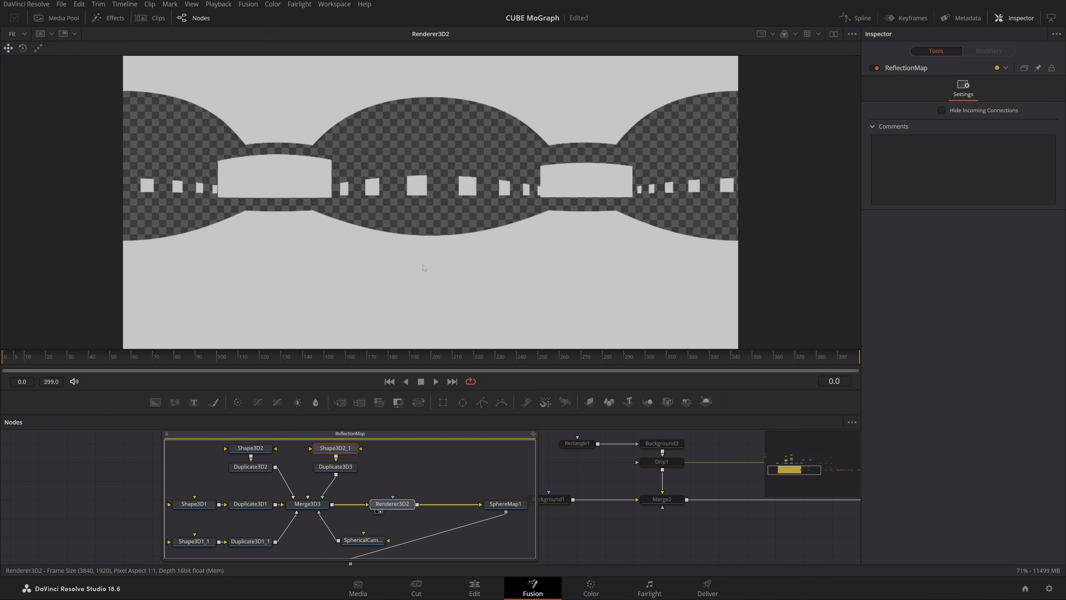
left_click(403, 506)
left_click(364, 540)
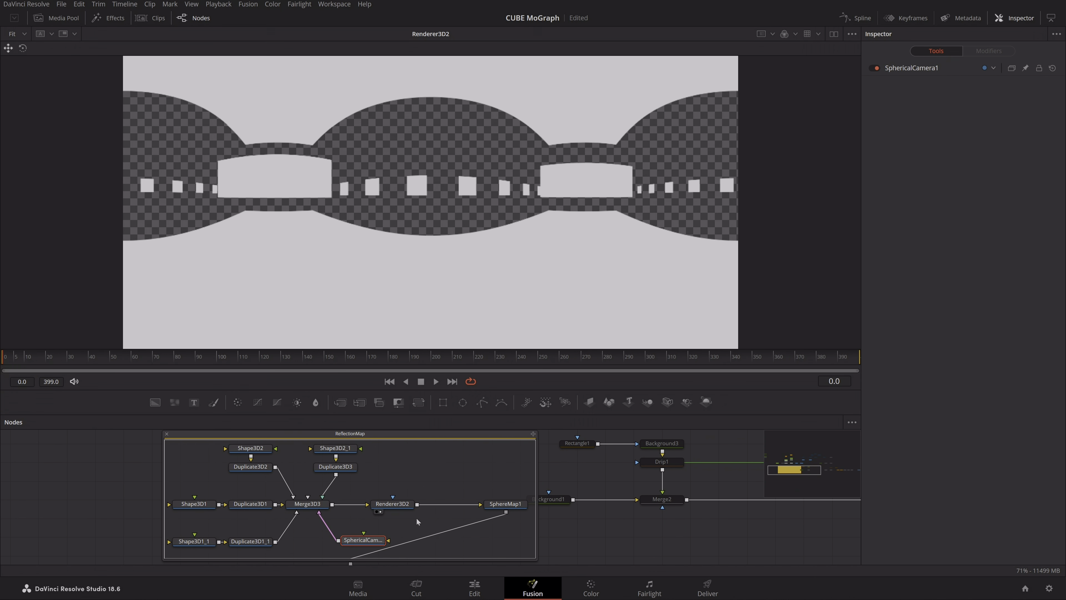
left_click_drag(442, 480, 407, 455)
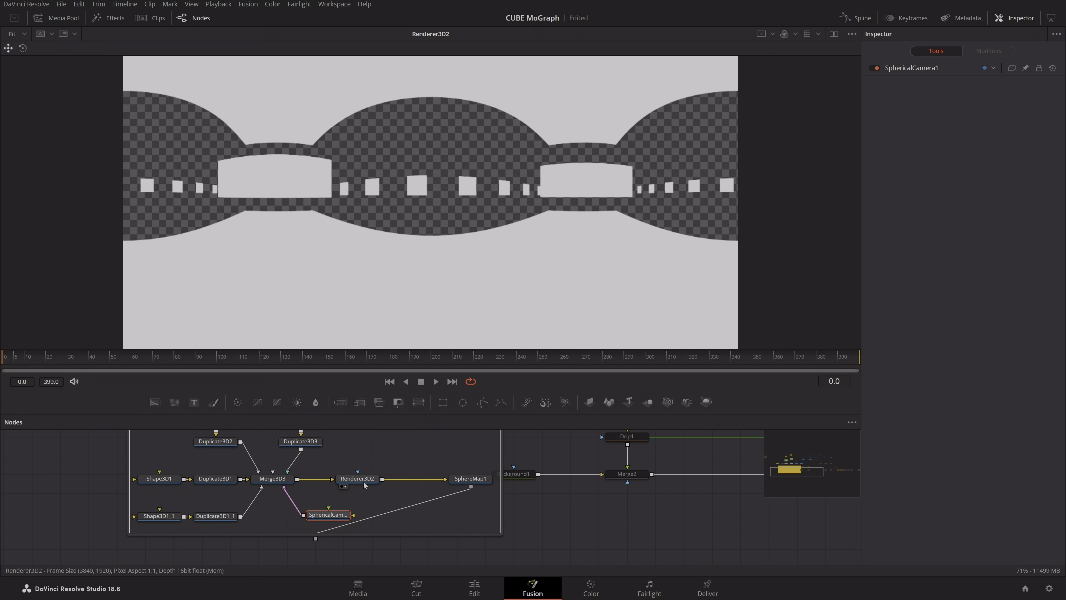
Display SphereMap1 in the viewer and examine the mapped panels on the preview sphere from several angles
left_click_drag(470, 478, 519, 203)
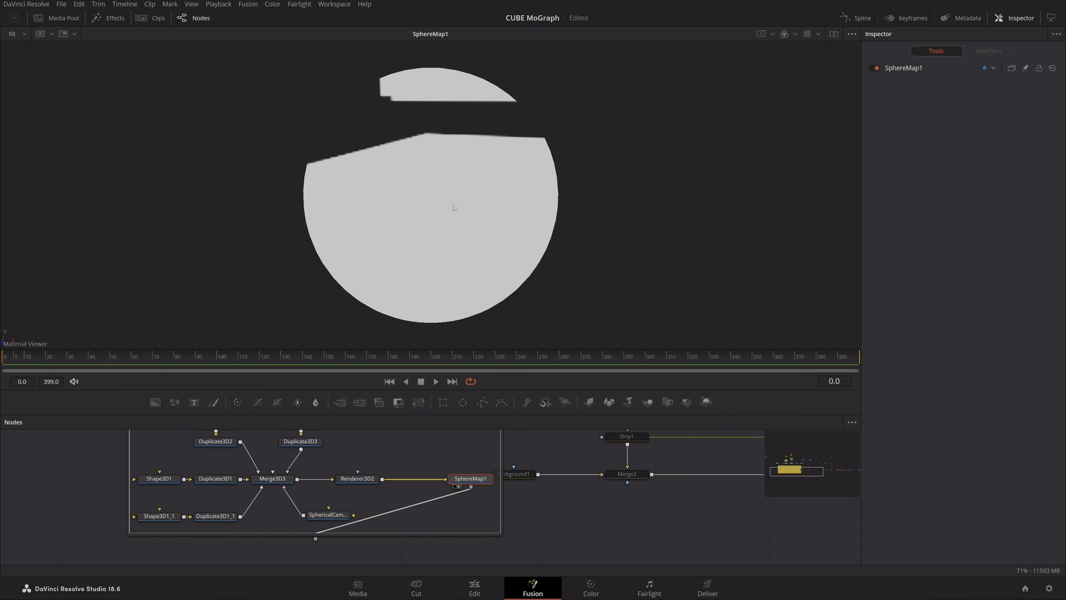
left_click_drag(458, 192, 260, 256)
left_click_drag(451, 464, 469, 513)
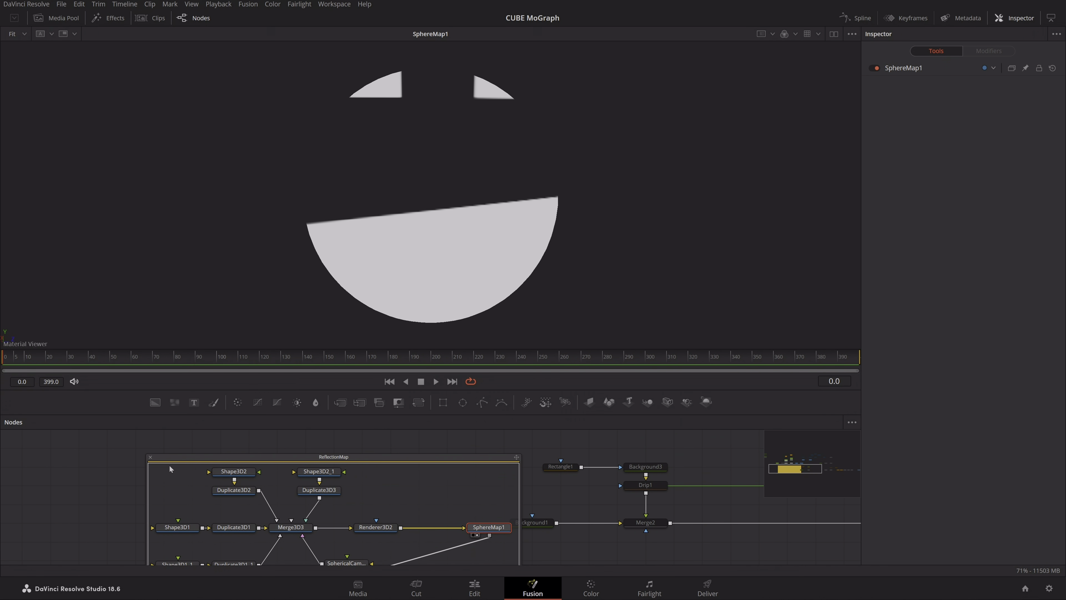
Collapse the ReflectionMap group and connect its output to the Reflection Color Material input of Reflect1
left_click(152, 460)
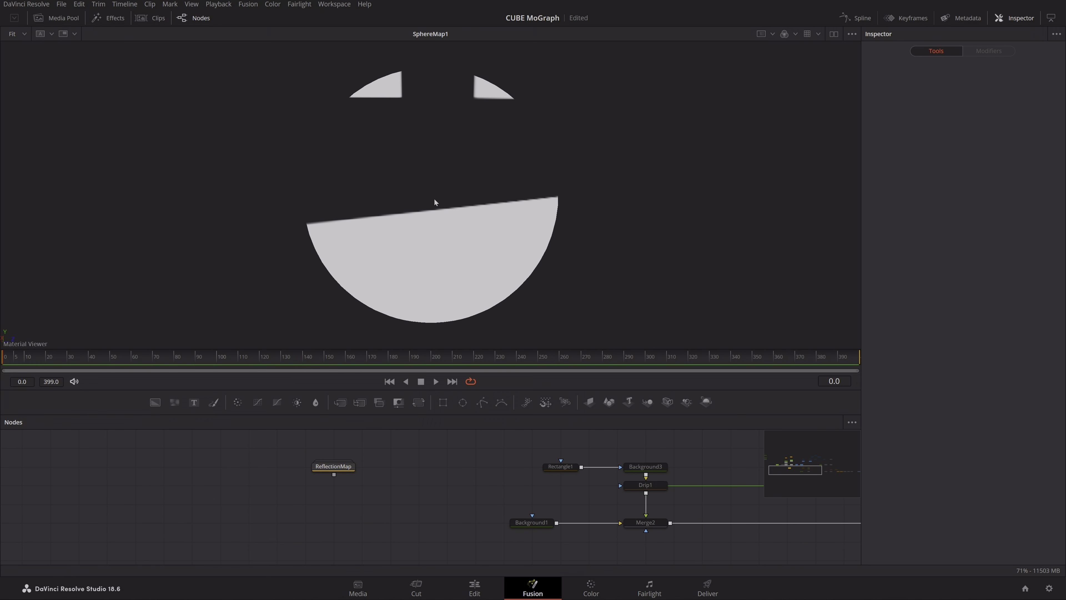
left_click_drag(435, 200, 226, 206)
left_click_drag(334, 475, 530, 440)
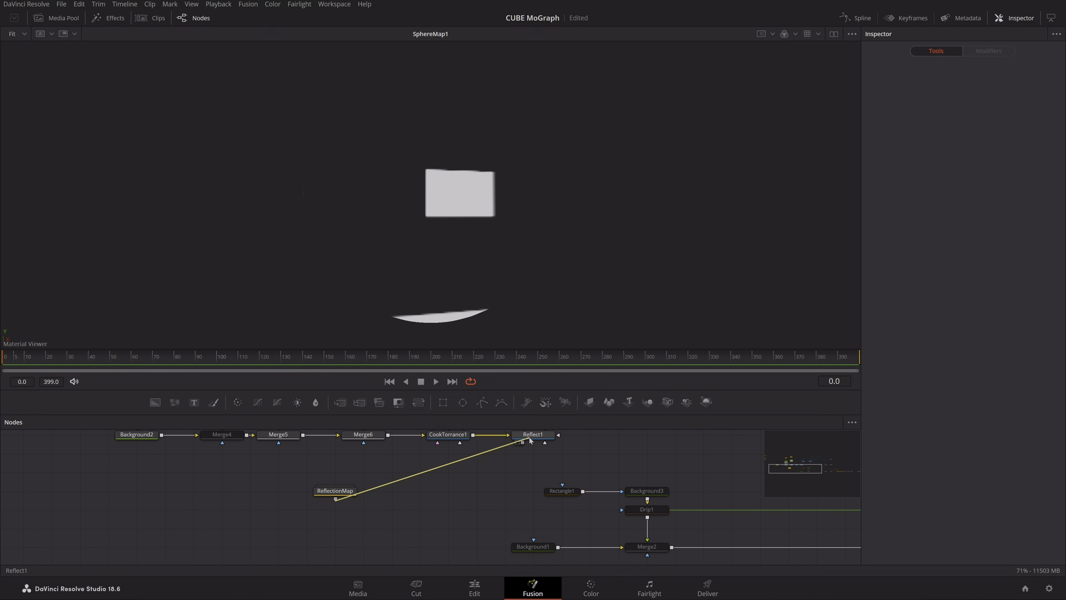
left_click_drag(530, 439, 531, 440)
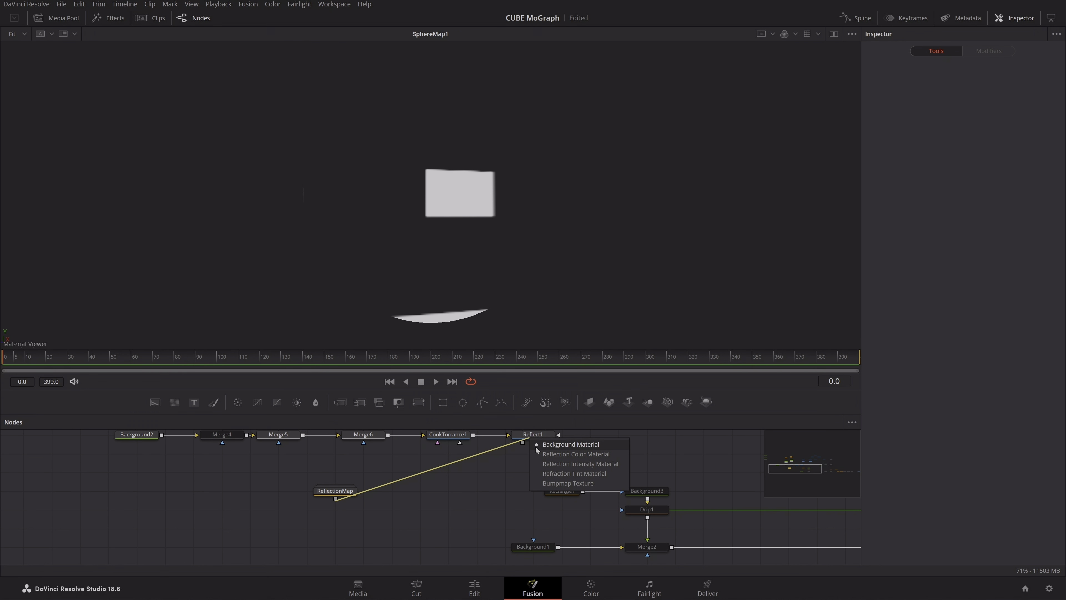
left_click(571, 455)
Place the ReflectionMap group beside Reflect1, and display Reflect1 in the viewer to check its reflections
left_click_drag(570, 454, 544, 475)
left_click_drag(310, 511, 620, 455)
left_click_drag(508, 454, 500, 197)
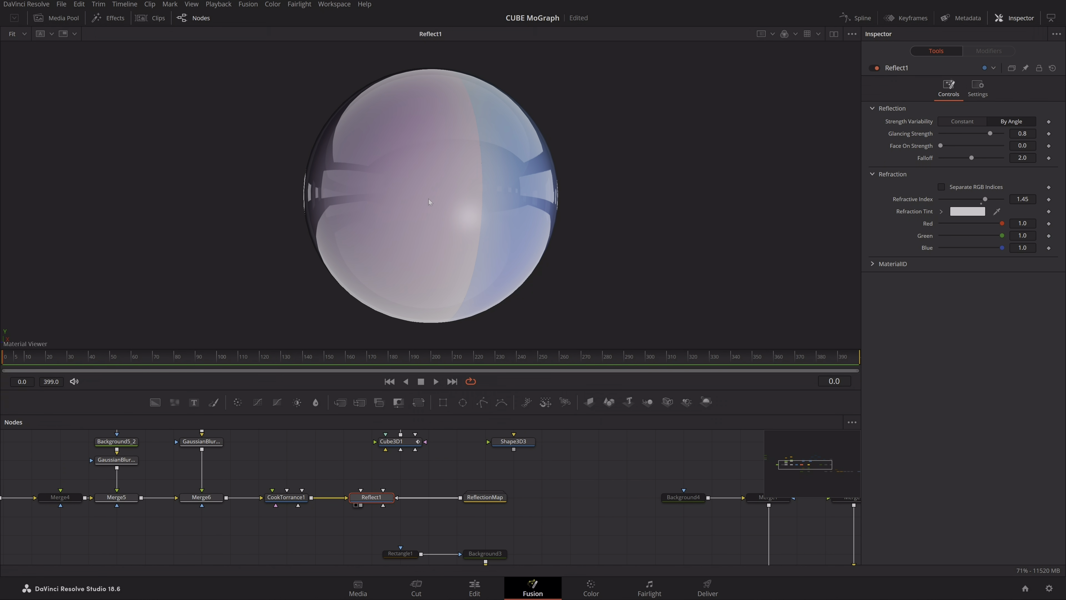
mouse_move(428, 198)
left_mouse_down()
mouse_move(446, 197)
mouse_move(467, 326)
mouse_move(563, 219)
mouse_move(417, 200)
mouse_move(427, 224)
mouse_move(534, 213)
mouse_move(449, 196)
left_mouse_up()
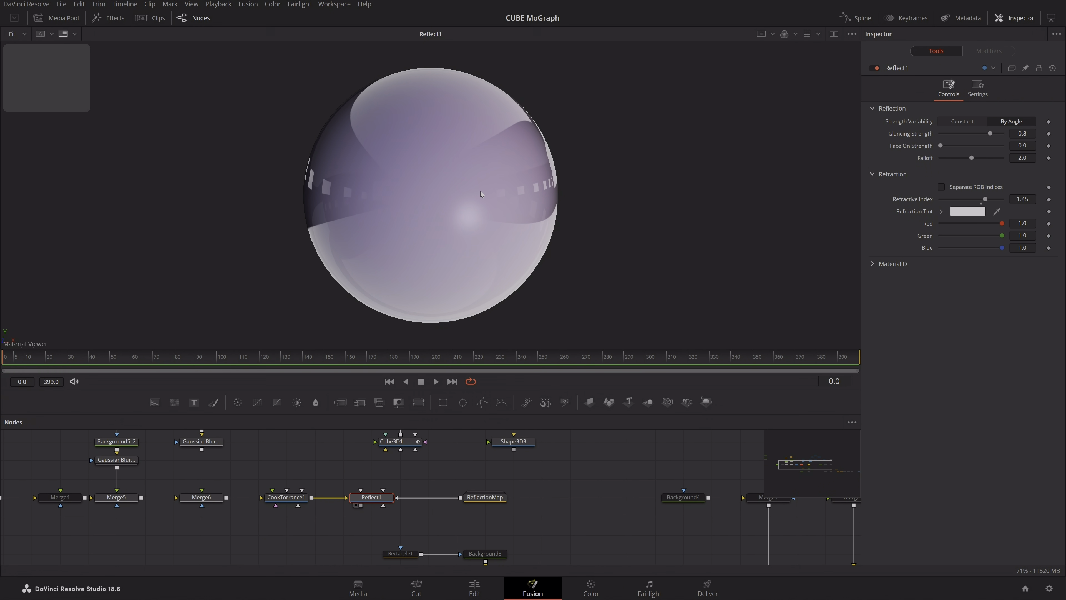
Set the material preview shape to Cube and examine the Reflect1 material from several angles
right_click(7, 342)
mouse_move(41, 365)
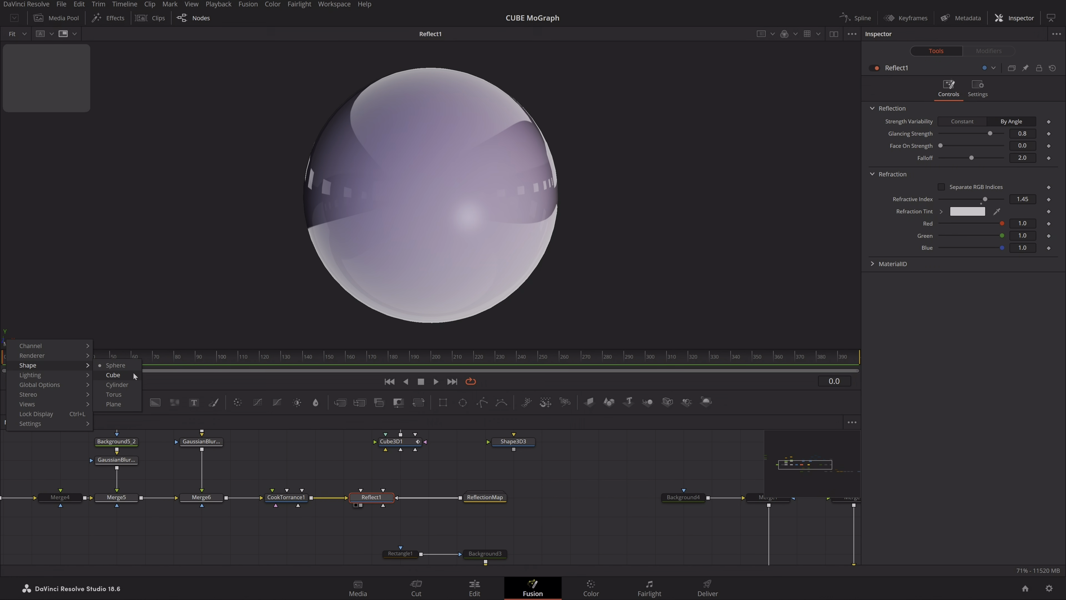
left_click(41, 318)
right_click(14, 344)
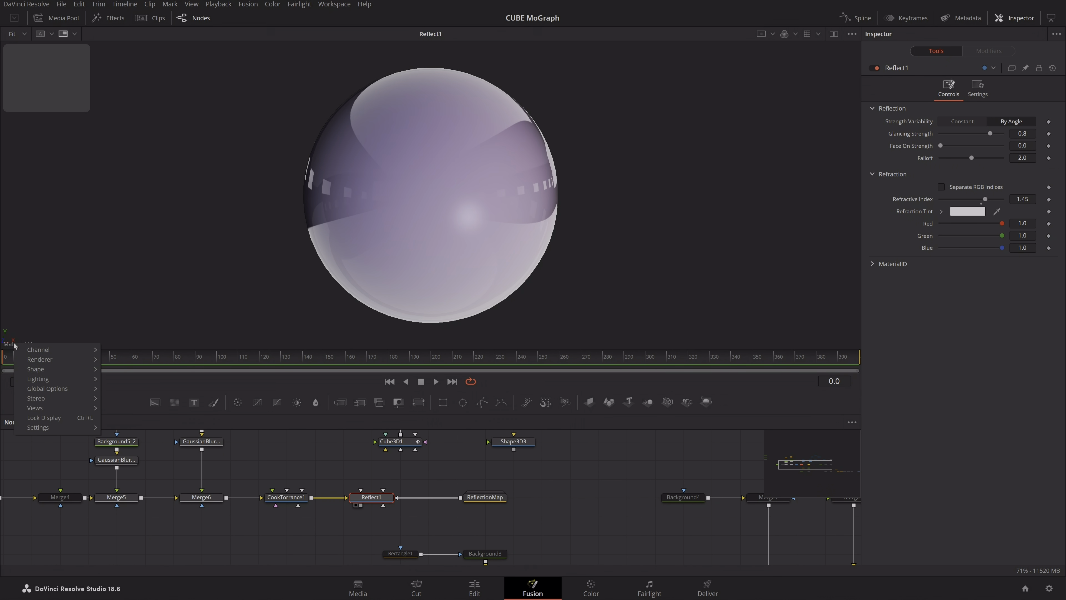
mouse_move(69, 370)
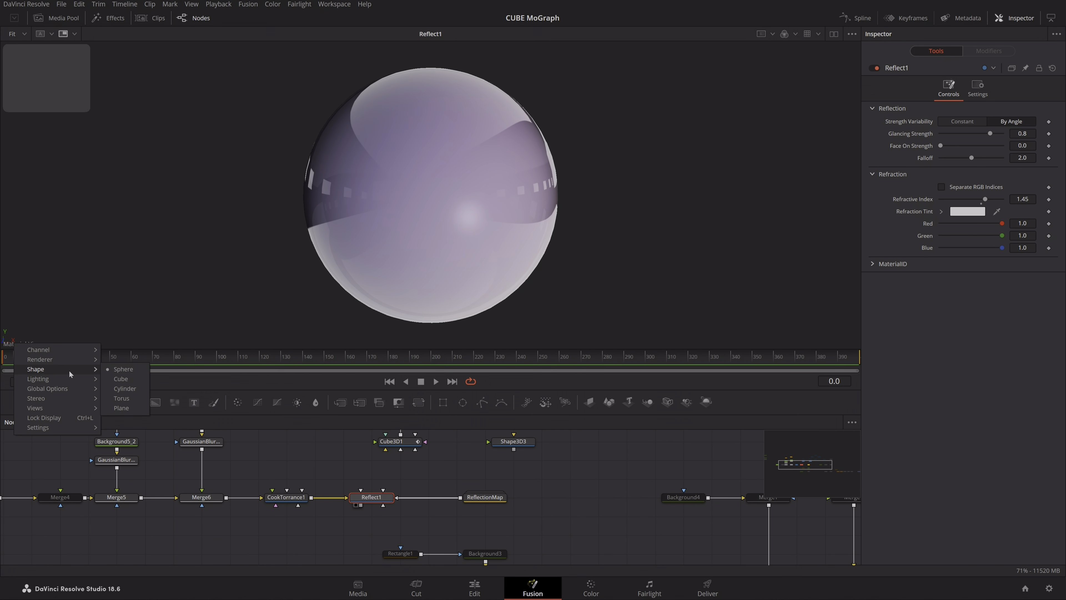
left_click(121, 379)
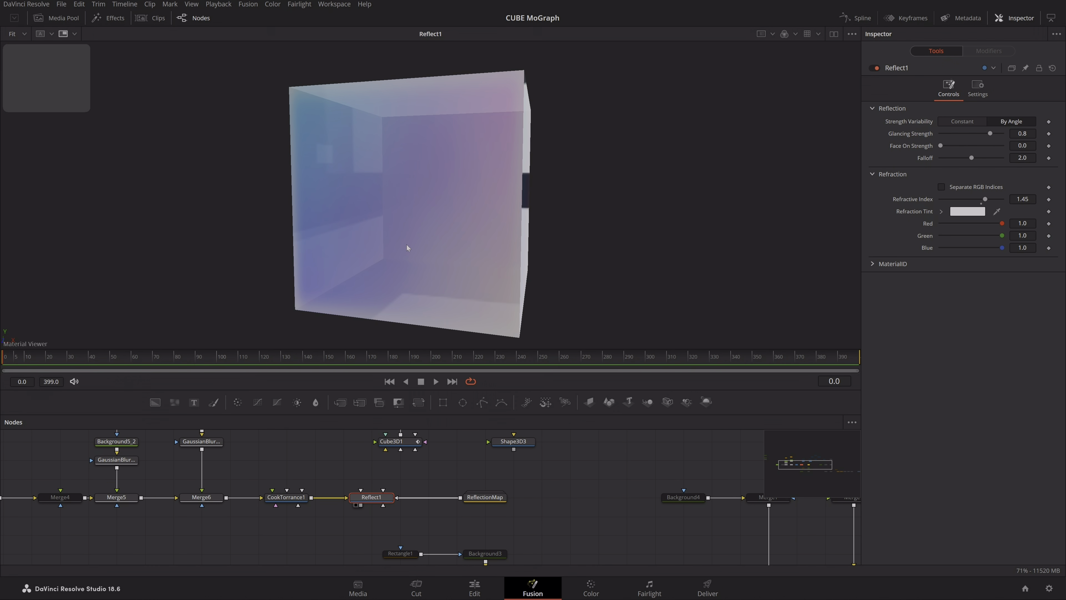
left_click_drag(446, 203, 465, 128)
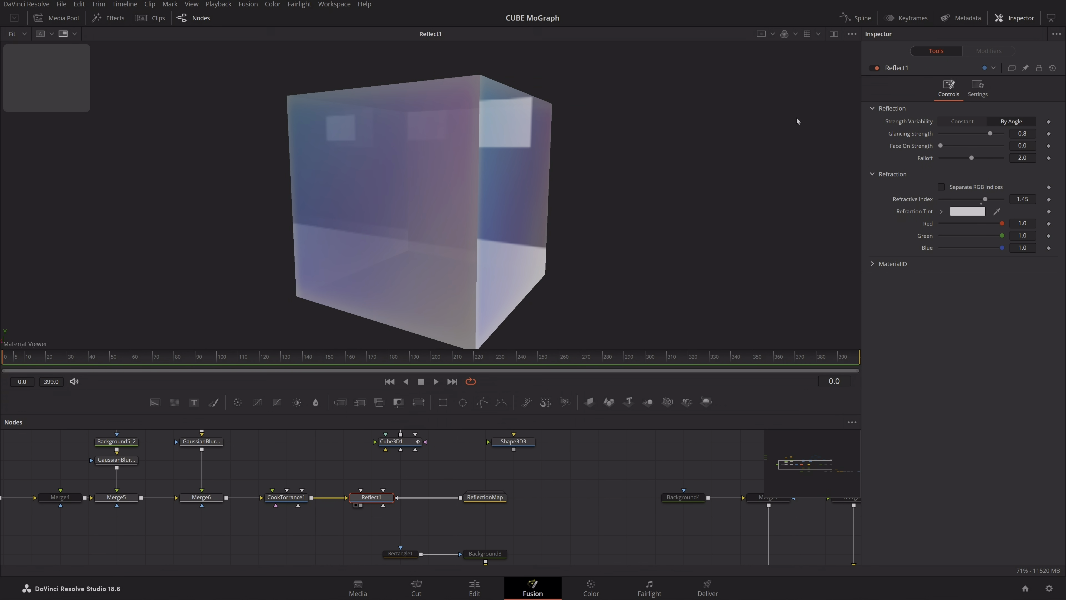
Connect Reflect1 to the Front face material input of Cube3D1 and display the cube up close in the viewer
left_click_drag(464, 479, 445, 509)
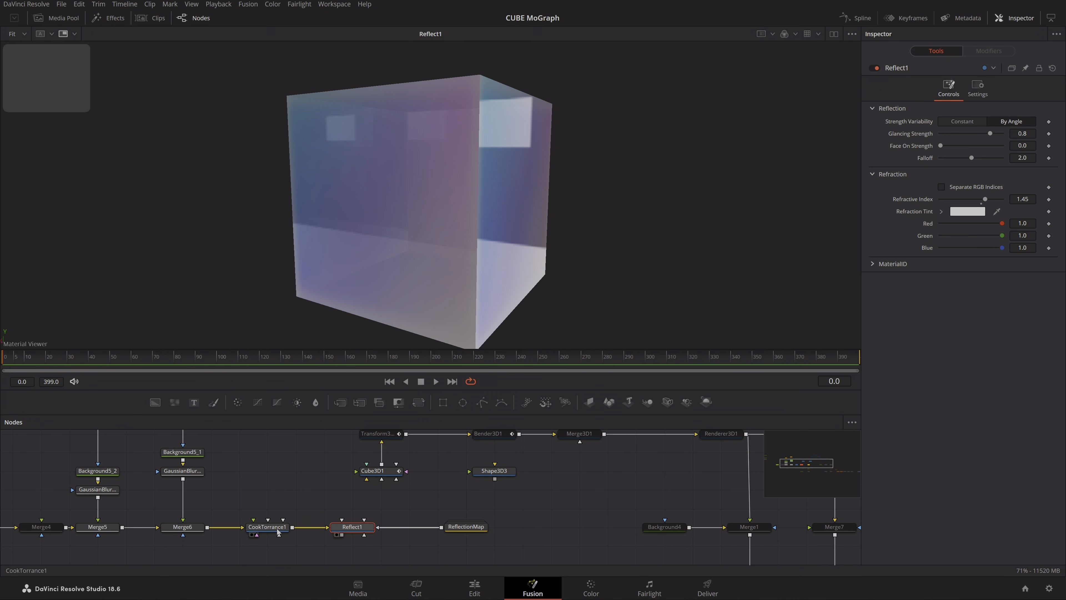
left_click_drag(342, 535, 460, 198)
left_click(401, 458)
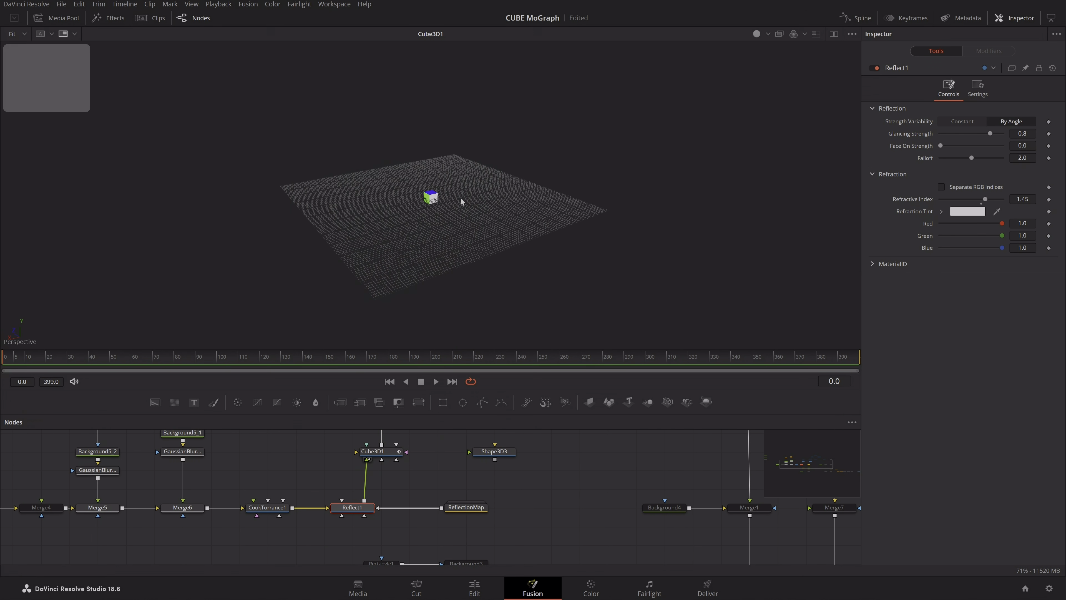
scroll(439, 198, "up", 4)
left_click(433, 199)
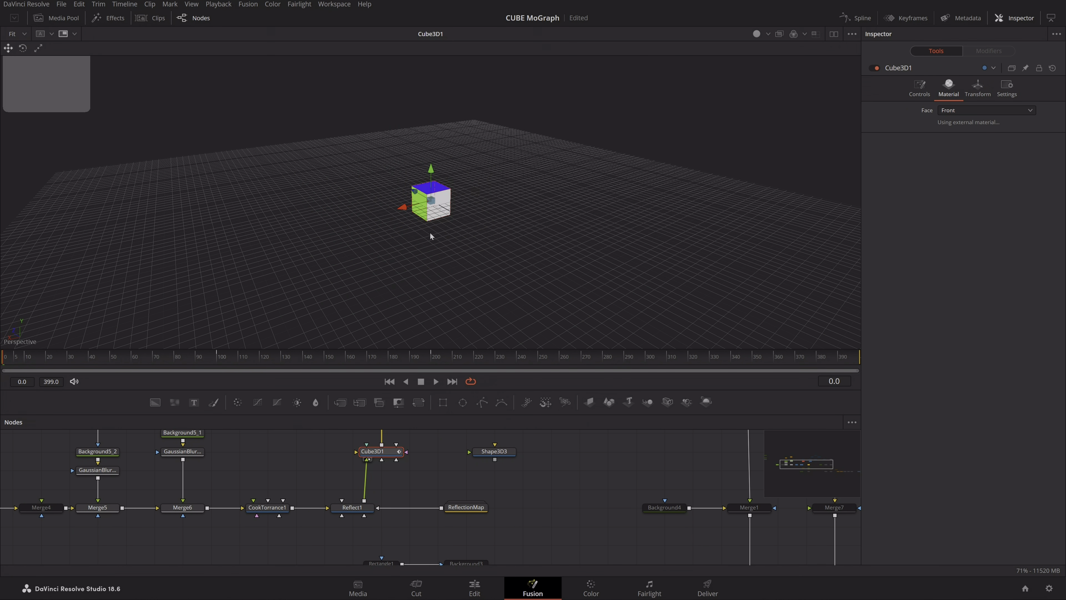
scroll(430, 232, "up", 6)
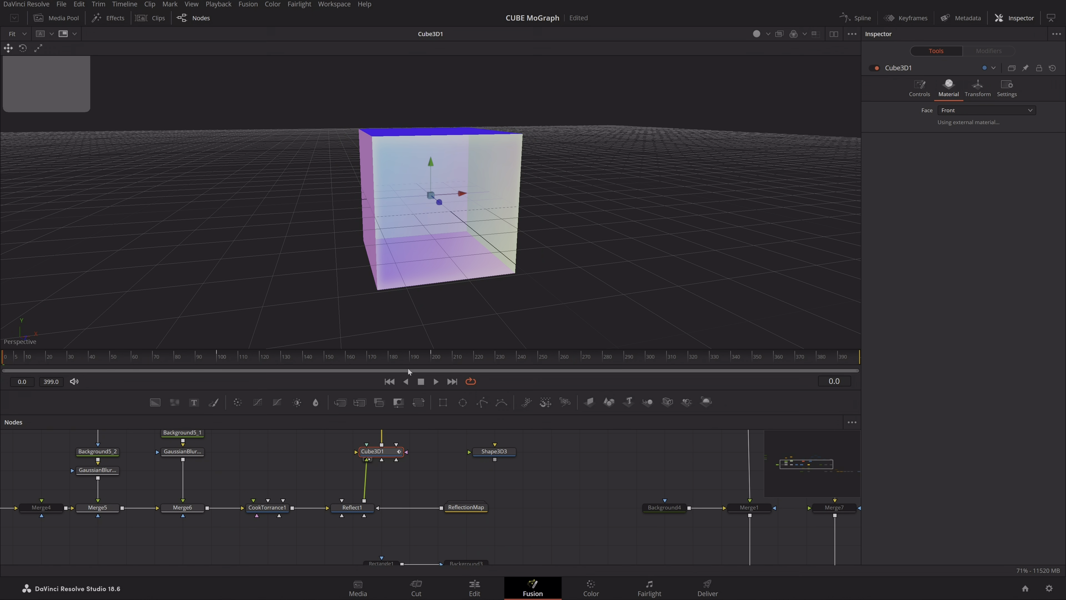
Connect Reflect1 to the Right, Left, Bottom, Top and Back face inputs of Cube3D1 and check the cube's faces
left_click_drag(364, 501, 397, 453)
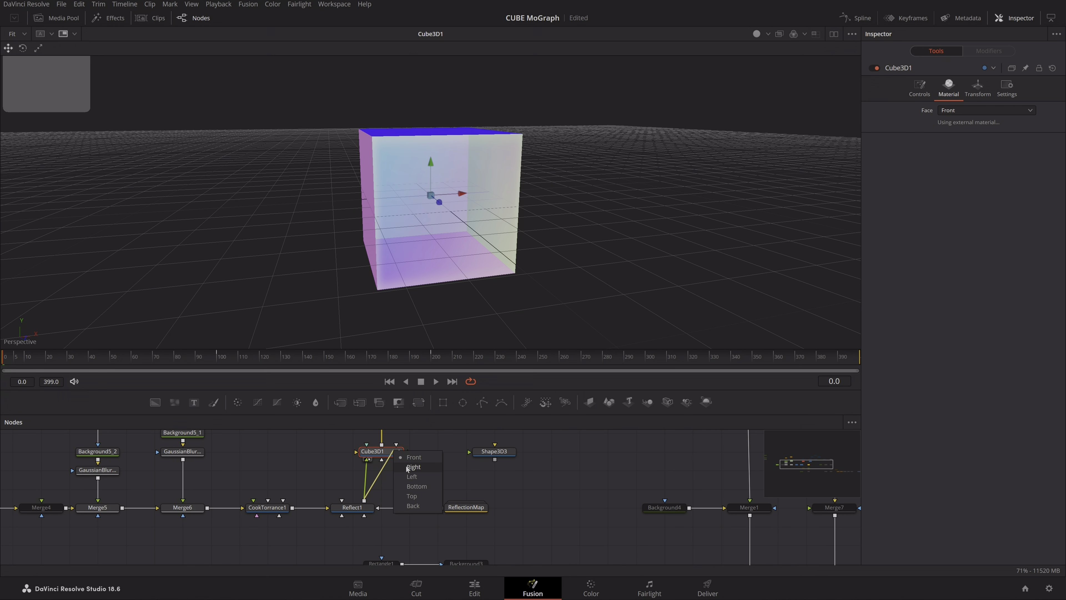
left_click(413, 466)
left_click_drag(364, 501, 398, 454)
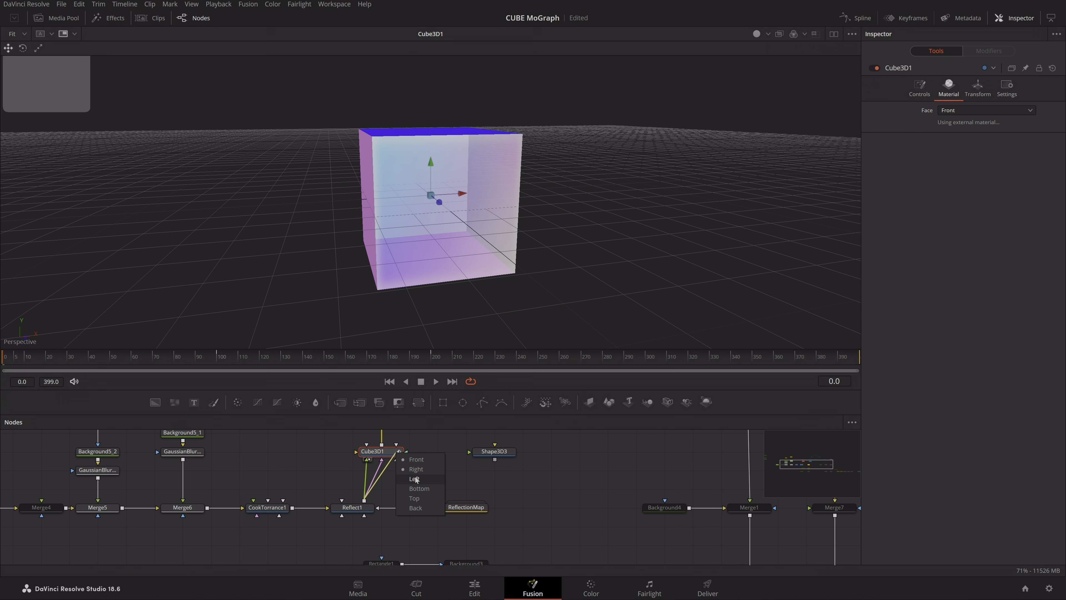
left_click(414, 478)
left_click_drag(364, 501, 396, 452)
left_click(413, 489)
left_click_drag(364, 500, 391, 450)
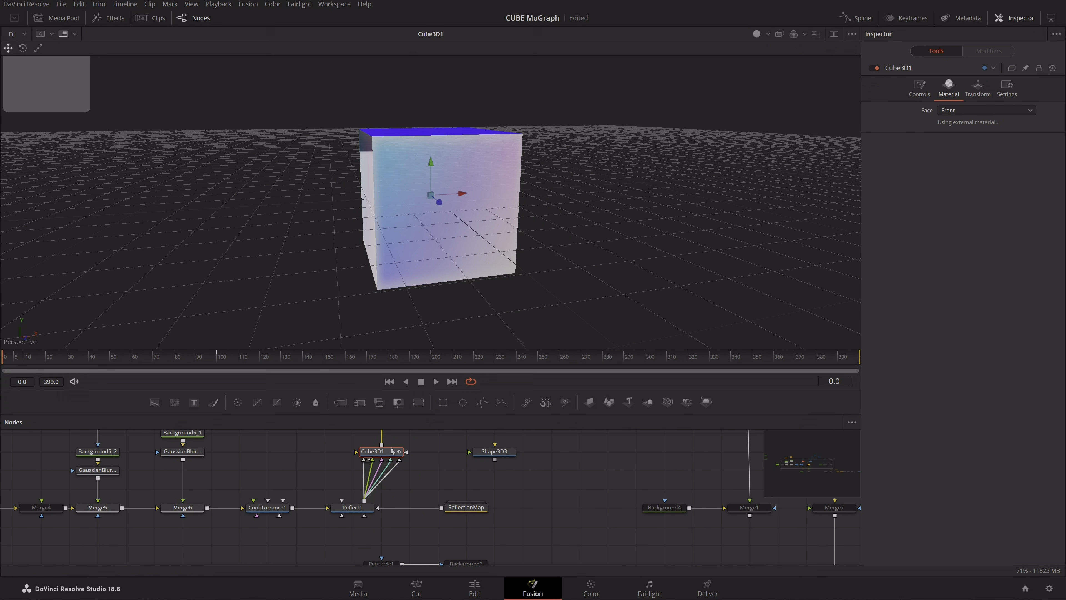
left_click_drag(364, 500, 387, 456)
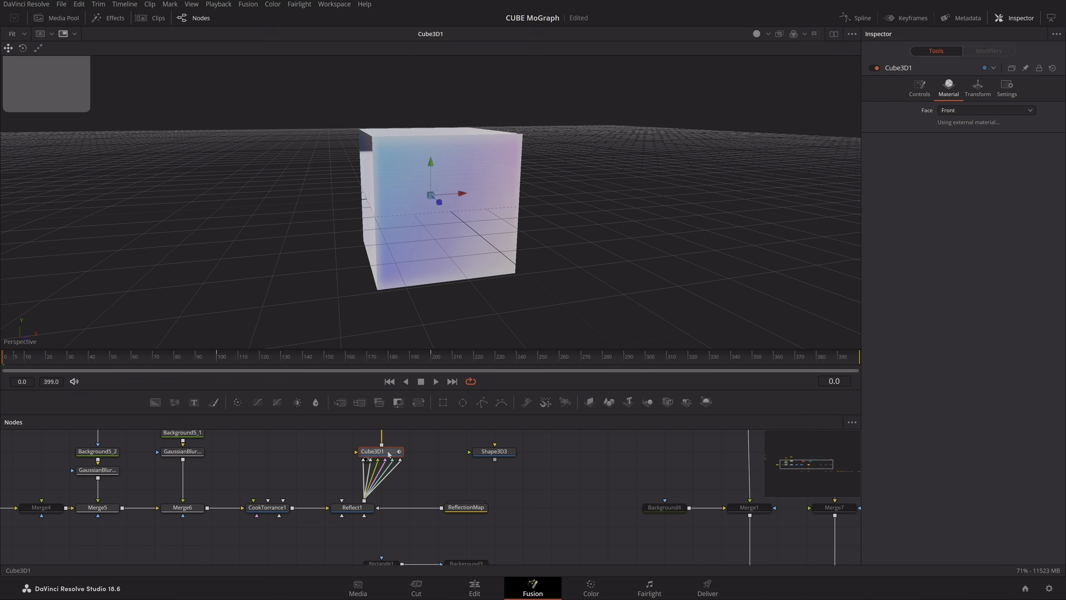
left_click(328, 468)
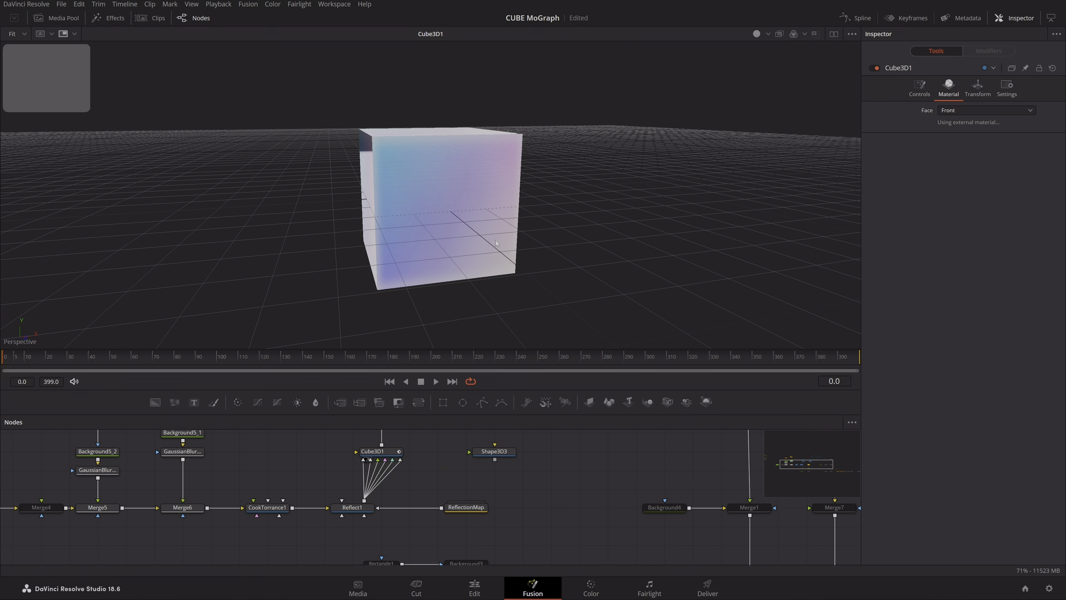
left_click_drag(496, 241, 453, 148)
left_click_drag(482, 138, 424, 242)
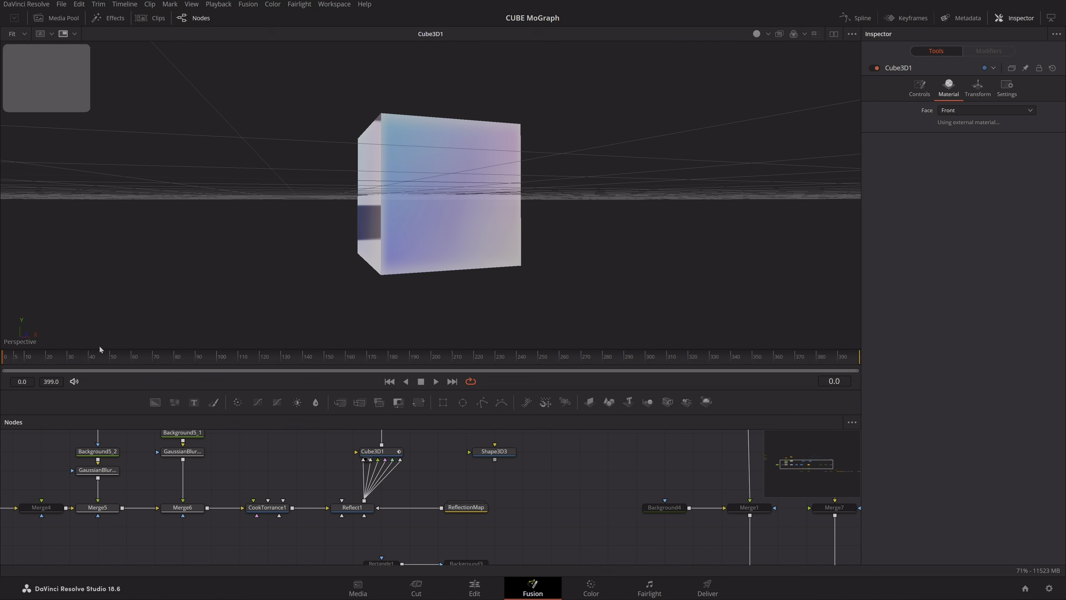
Show the size controls of Cube3D1 and scrub from frame 0 to frame 200 to review its Width animation
left_click(377, 451)
scroll(420, 496, "up", 1)
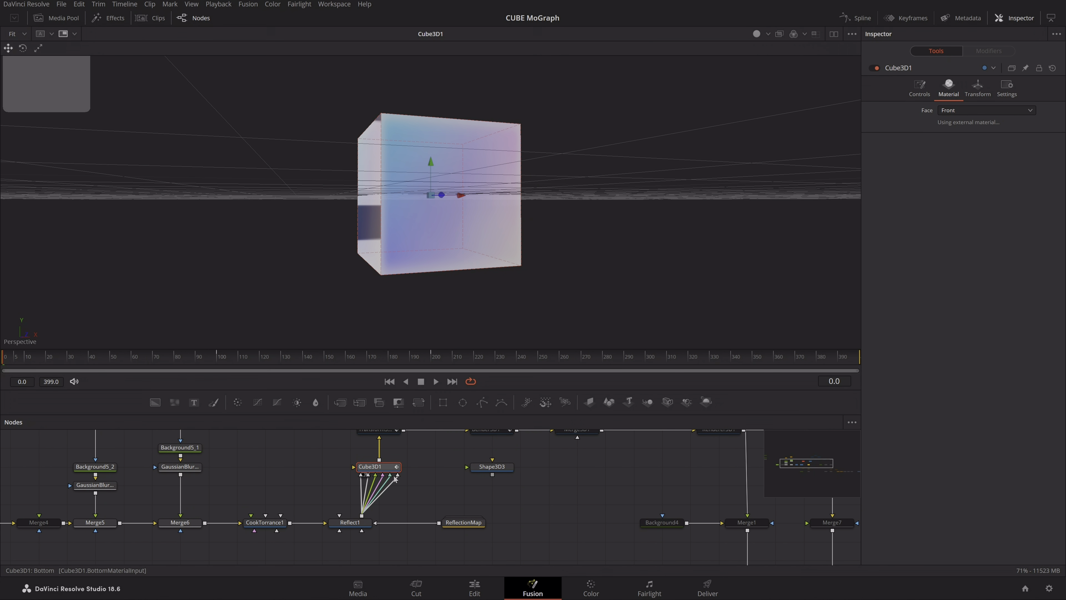
left_click(919, 91)
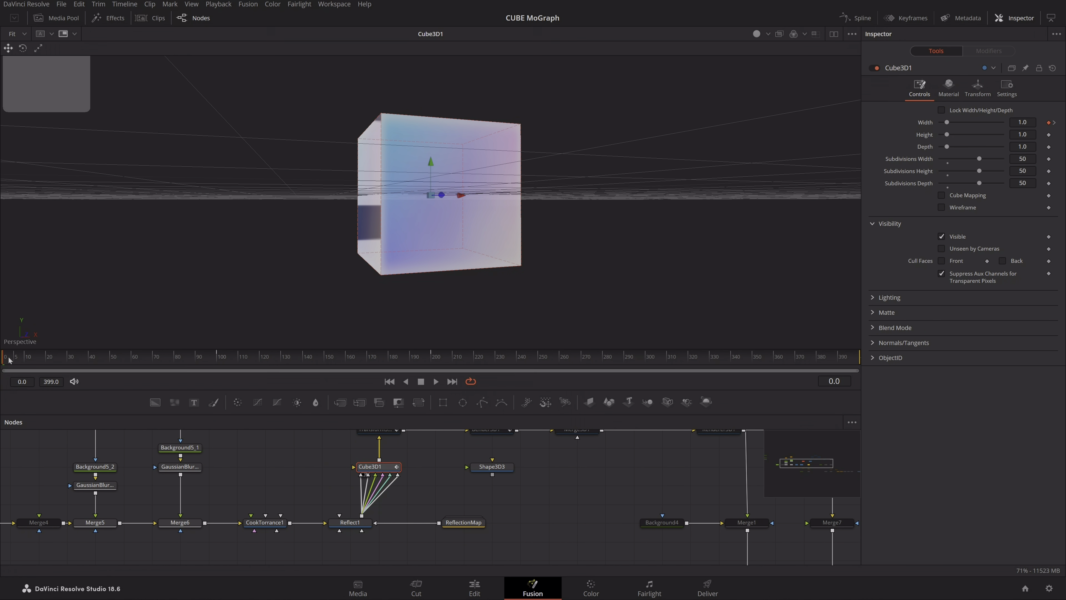
left_click_drag(8, 359, 432, 363)
Show the Size animation curve of Cube3D1 in an enlarged Spline editor and fit the curve to the view
left_click(855, 17)
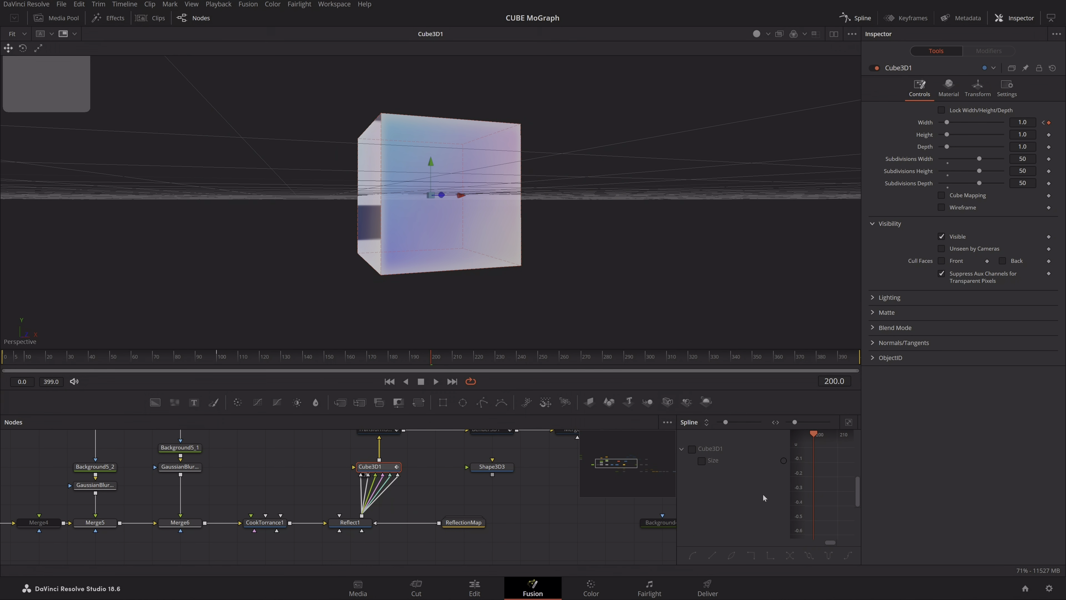
left_click(721, 451)
left_click_drag(666, 489, 391, 488)
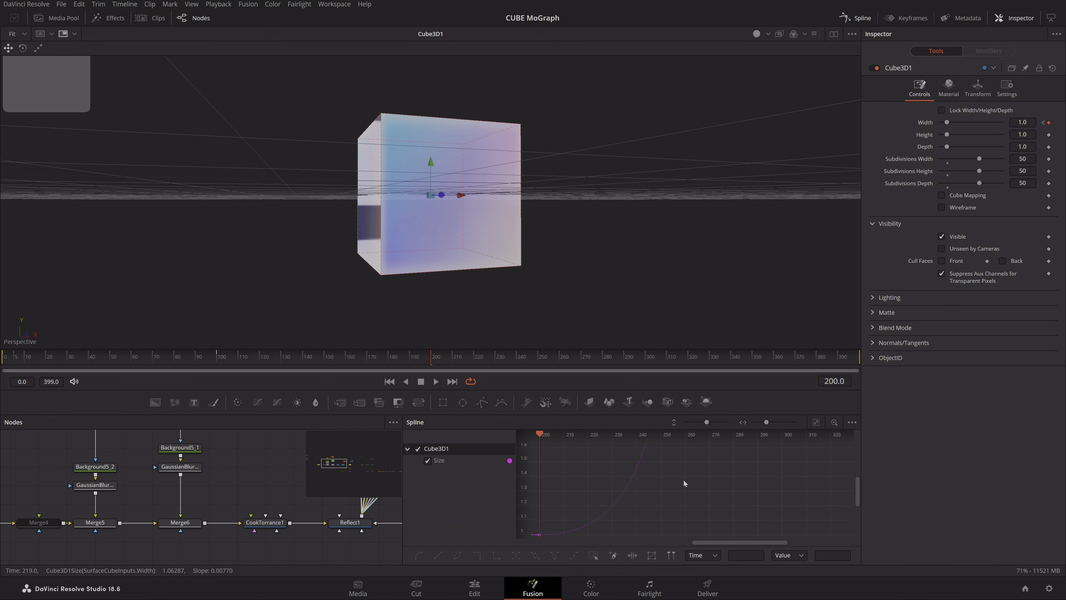
left_click(816, 422)
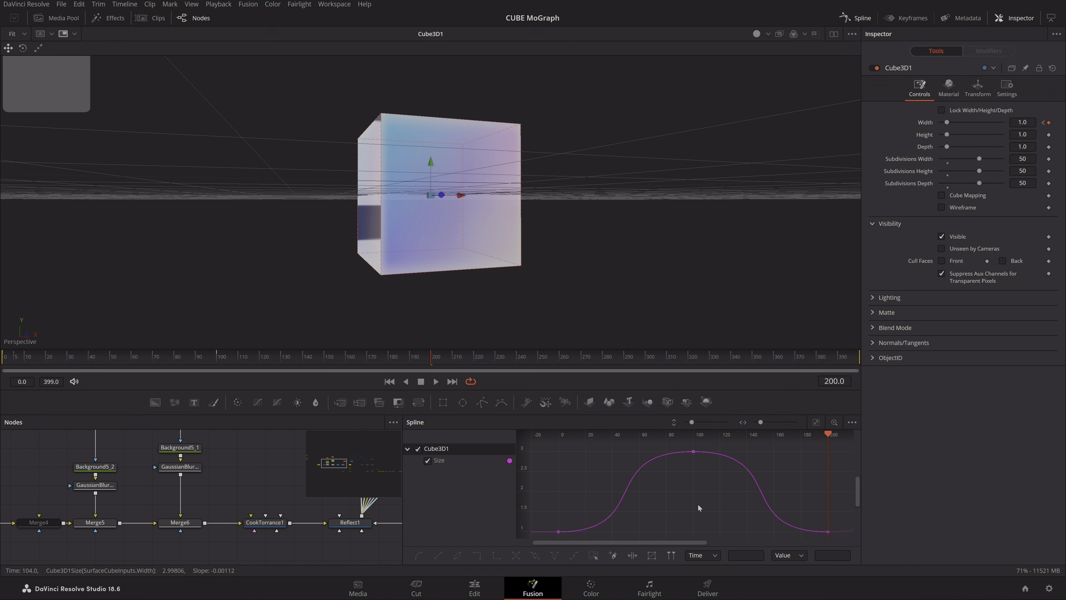
Select the keyframes of the Size curve and check its Set Loop mode in the Spline editor
scroll(695, 500, "down", 5)
left_click_drag(780, 467, 599, 541)
left_click_drag(787, 457, 625, 545)
right_click(653, 477)
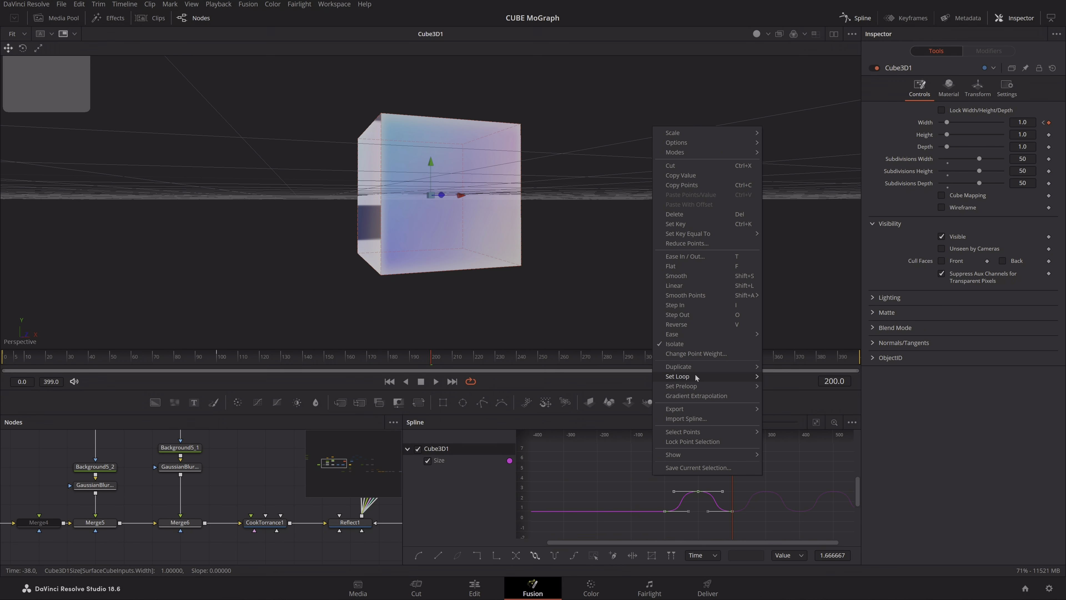
mouse_move(699, 375)
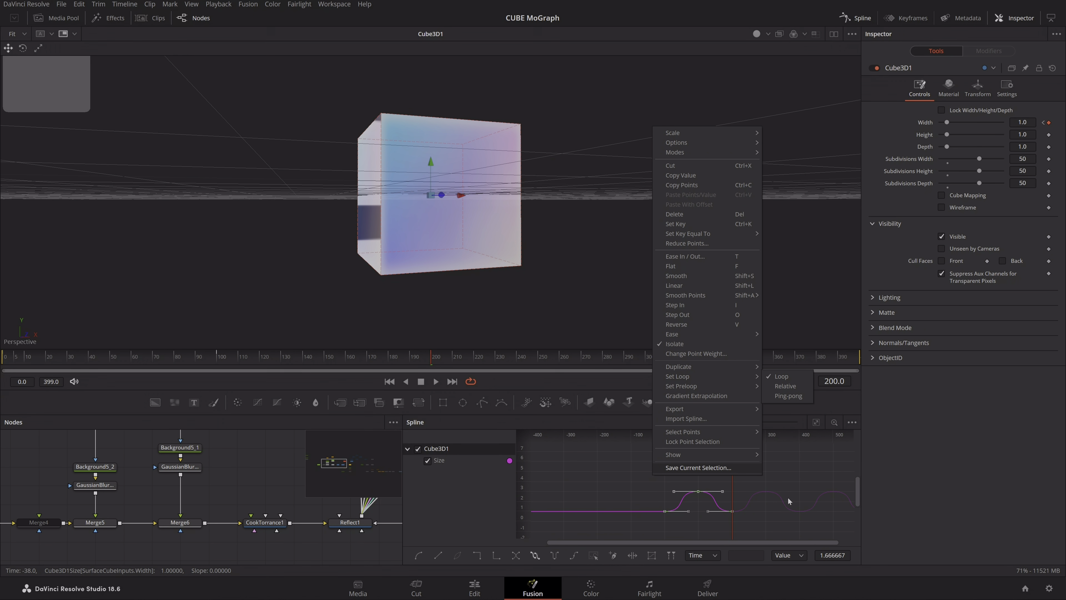
left_click(782, 505)
Play back the looping Width animation of Cube3D1, stop it, and close the Spline editor
key("space")
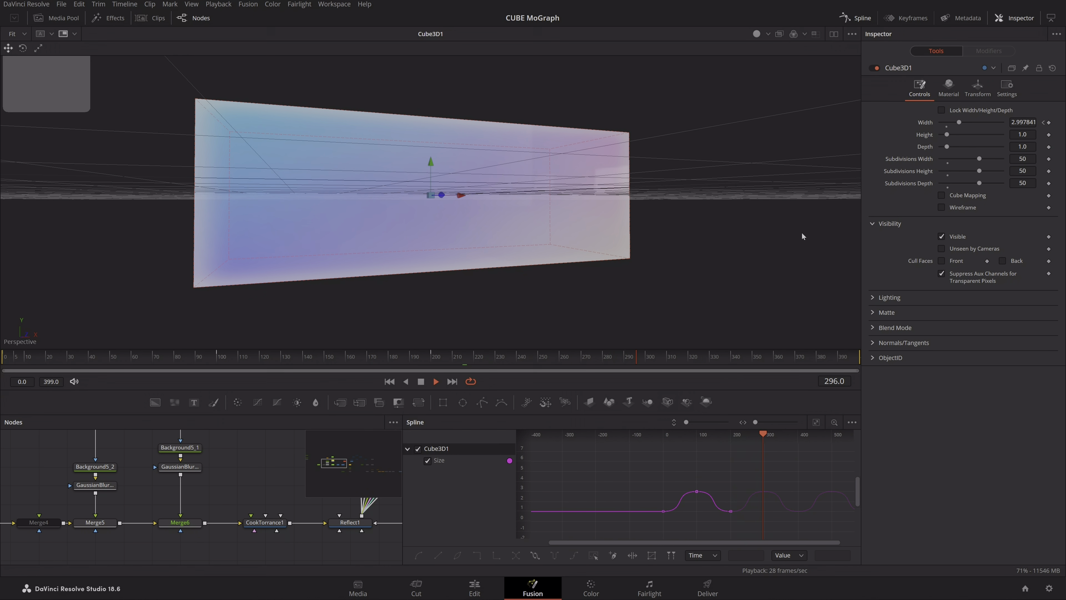
key("space")
left_click(854, 18)
left_click(854, 18)
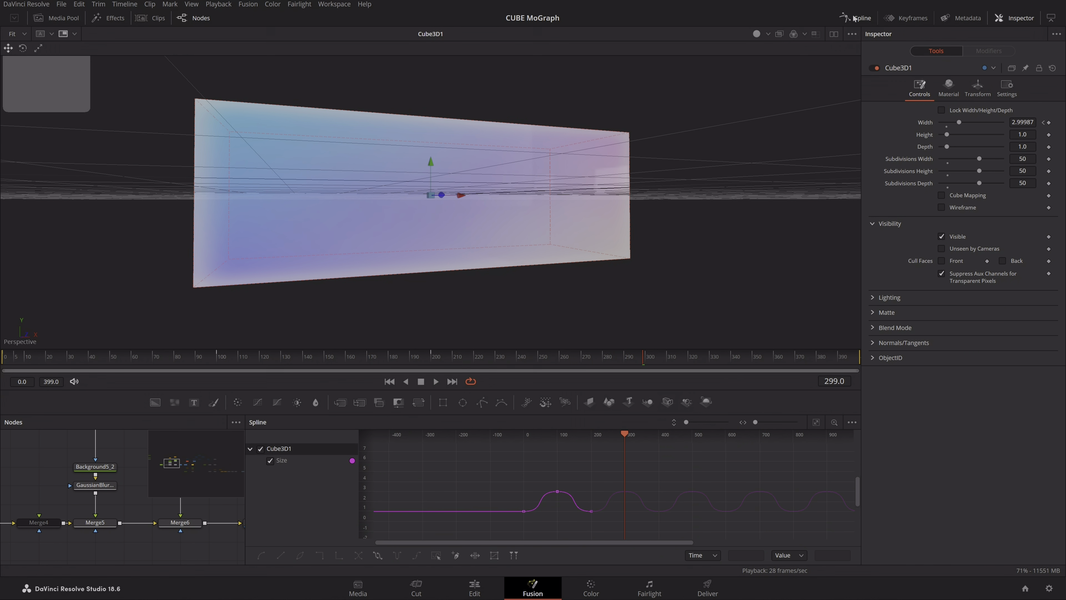
Select all keyframes of Cube3D1's Size curve, make them linear and smooth them again
left_click_drag(533, 468, 634, 548)
left_click_drag(660, 453, 435, 545)
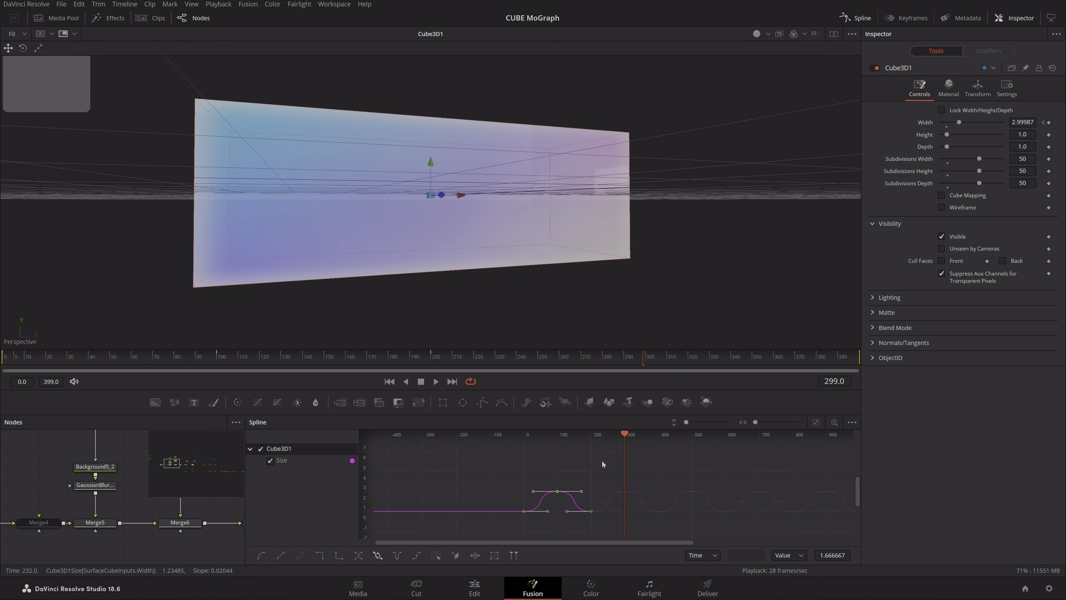
key("l")
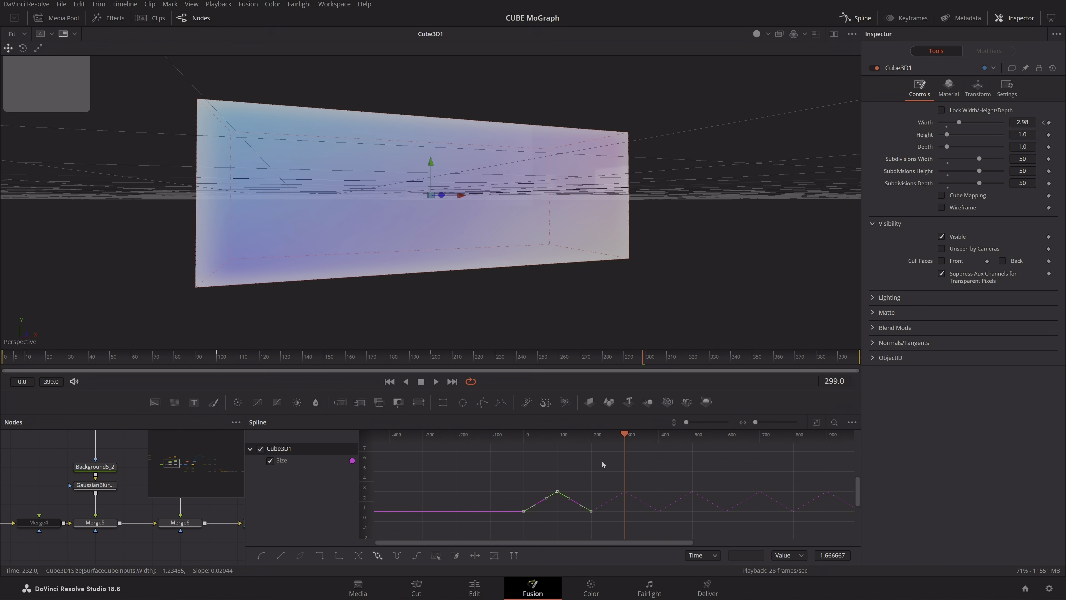
key("s")
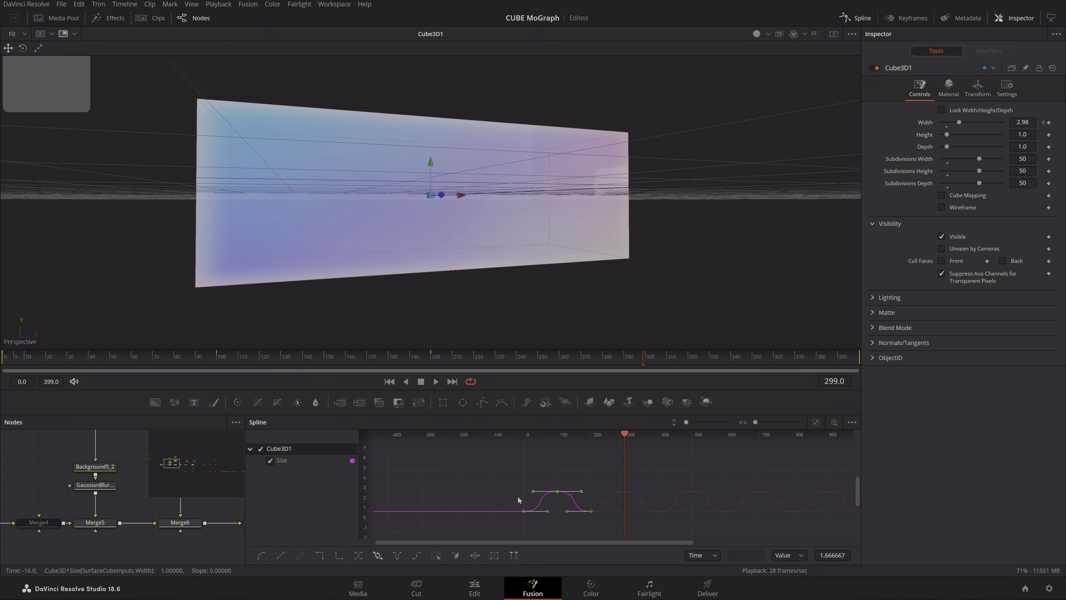
Select the Size keyframes, display their Ease In and Ease Out values, and close the Spline editor
left_click_drag(661, 461, 470, 535)
key("t")
left_click_drag(694, 475, 730, 462)
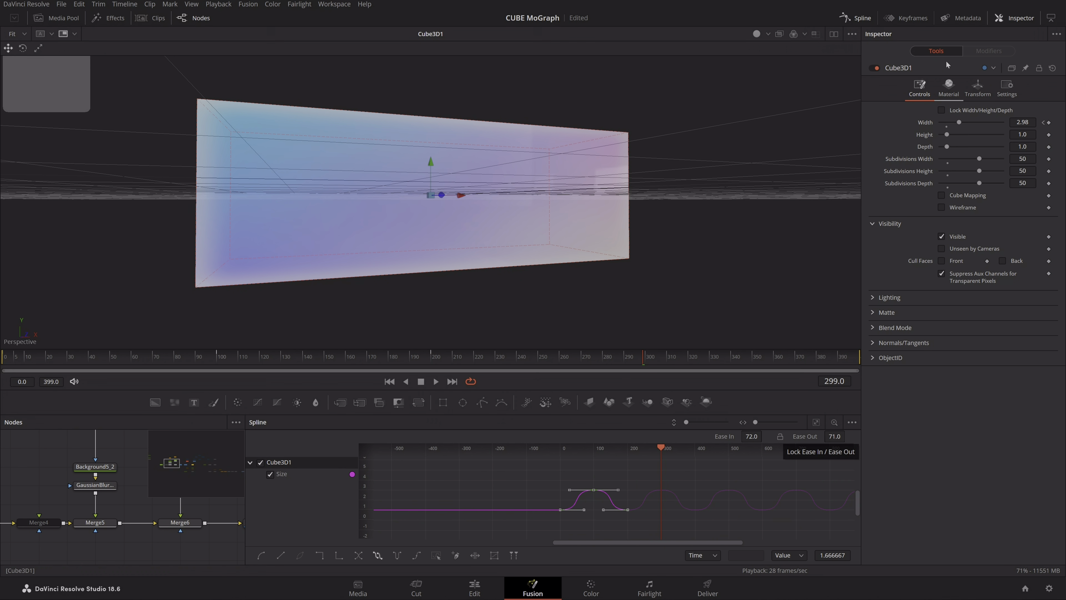
left_click(861, 19)
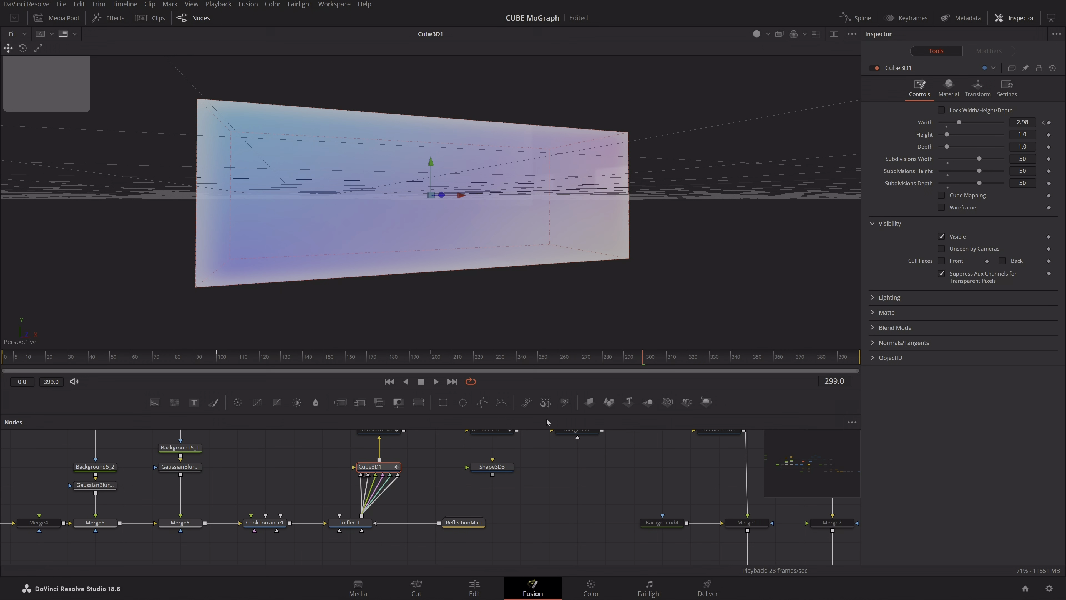
Delete the unconnected Shape3D3 node beside Cube3D1
left_click(434, 484)
left_click_drag(436, 477, 469, 498)
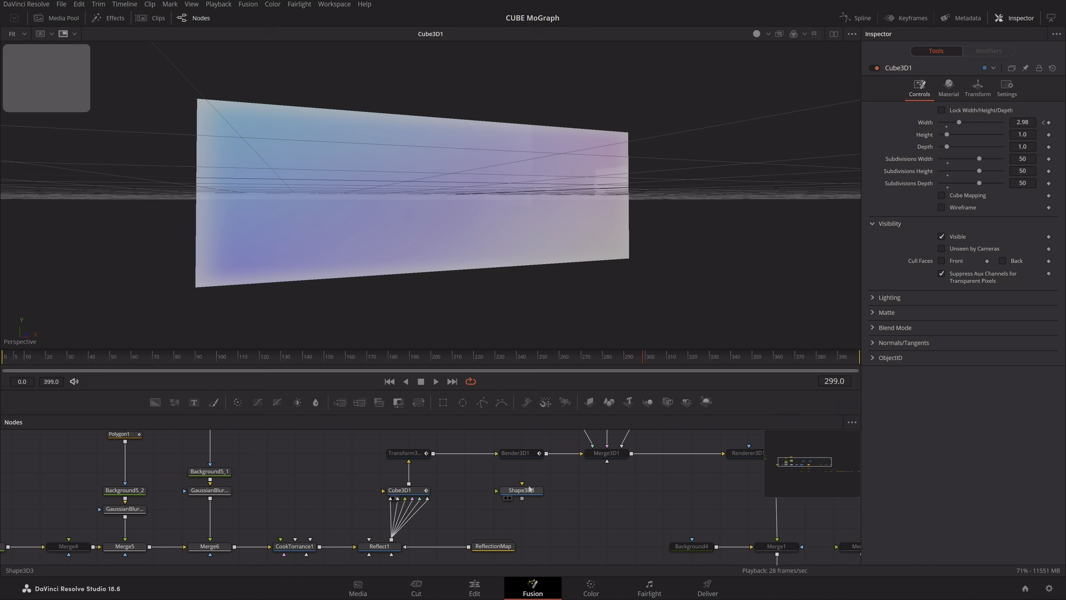
left_click_drag(544, 500, 481, 471)
key("Delete")
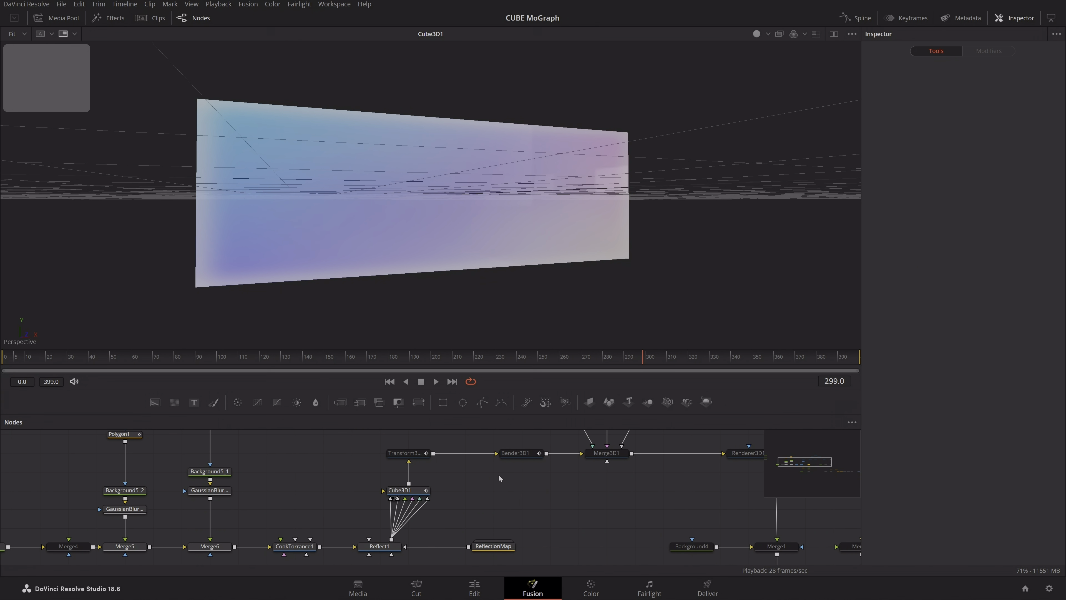
Collapse the ReflectionMap group, reopen it to examine its nodes, and collapse it again
left_click_drag(484, 220, 470, 240)
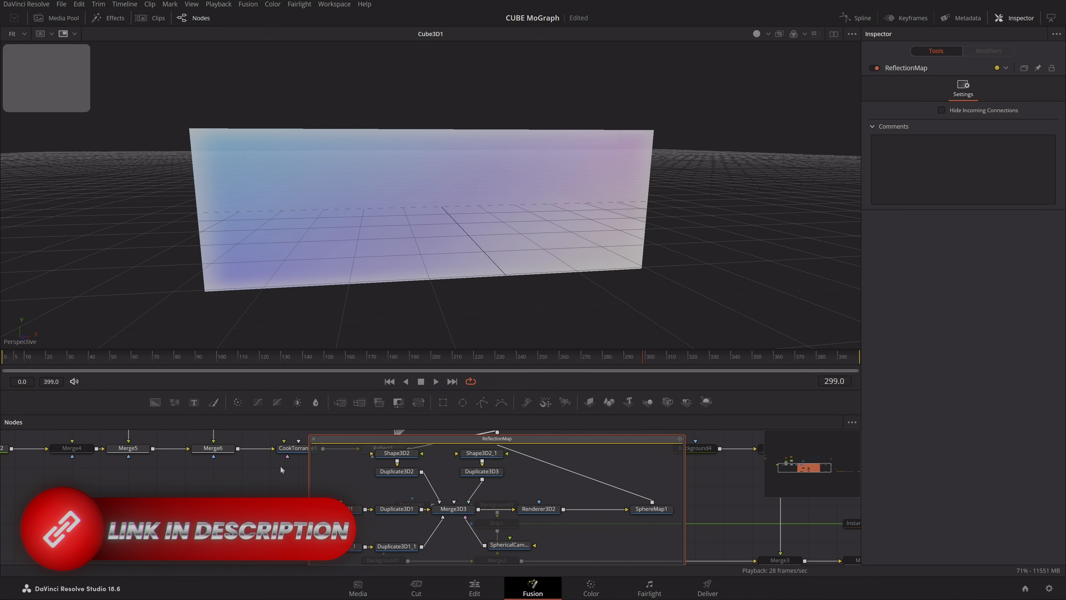
left_click(314, 439)
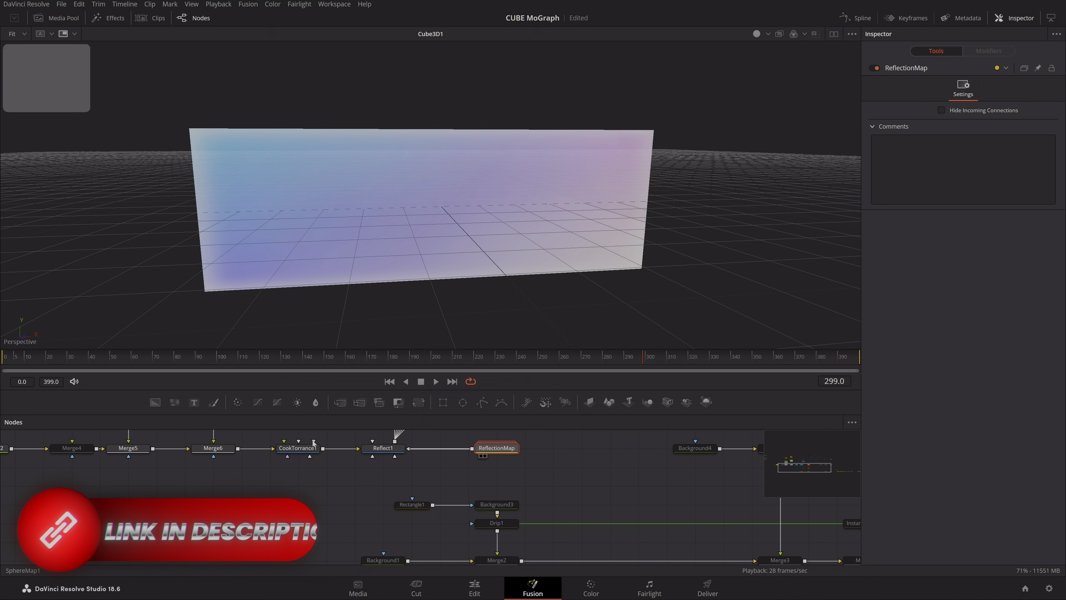
left_click(507, 453)
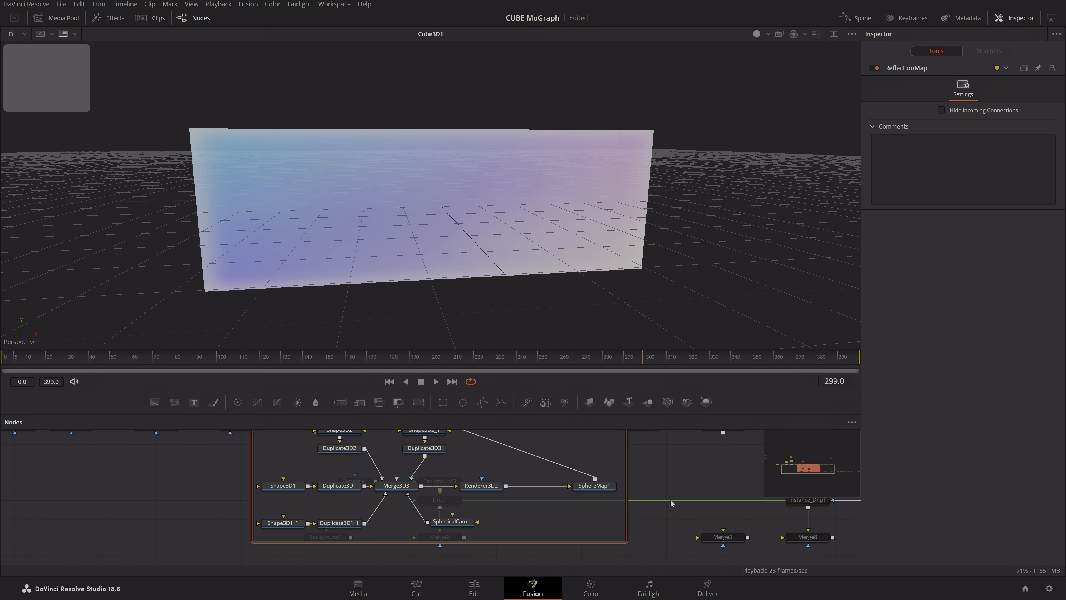
left_click_drag(194, 515, 195, 524)
left_click(257, 444)
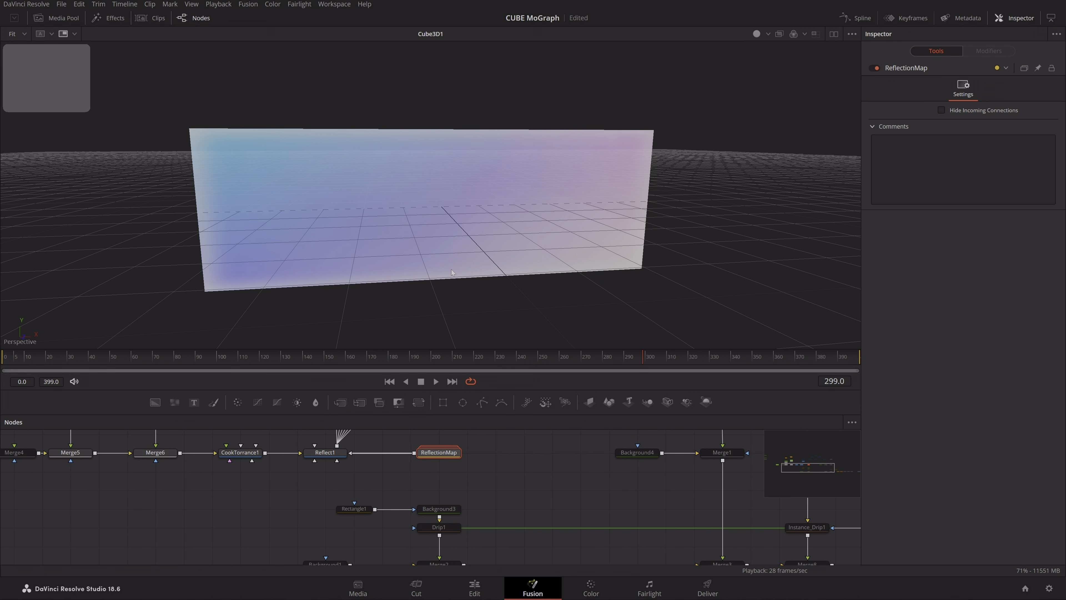
Show Merge3D3 from the ReflectionMap group in the viewer, inspect its arrangement of planes, and collapse the group
double_click(444, 452)
left_click_drag(582, 478, 600, 465)
left_click_drag(423, 501, 521, 273)
scroll(519, 269, "down", 5)
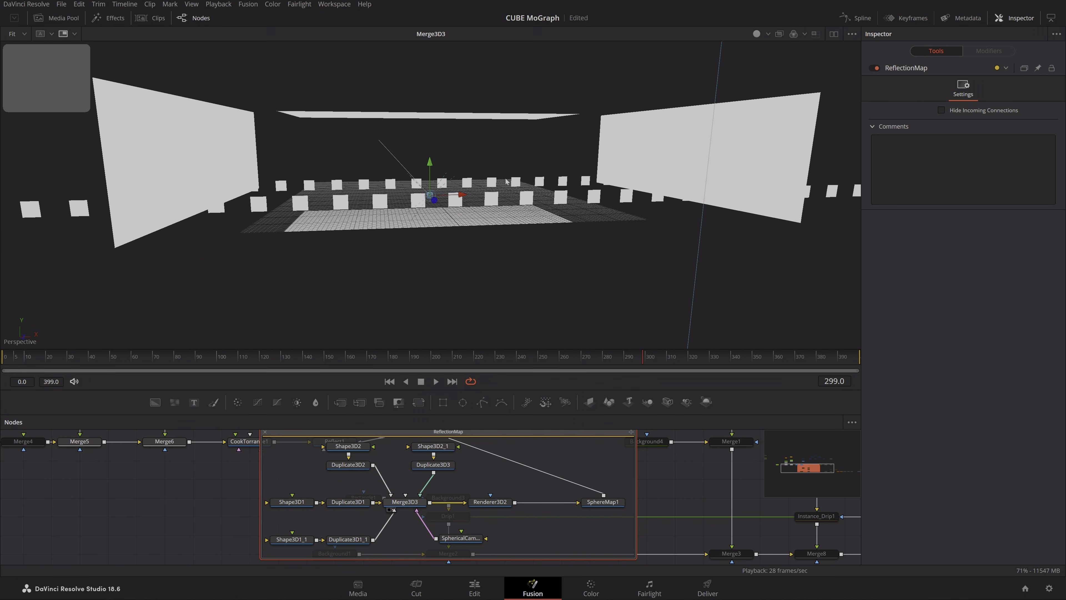
left_click_drag(249, 91, 455, 287)
left_click(265, 431)
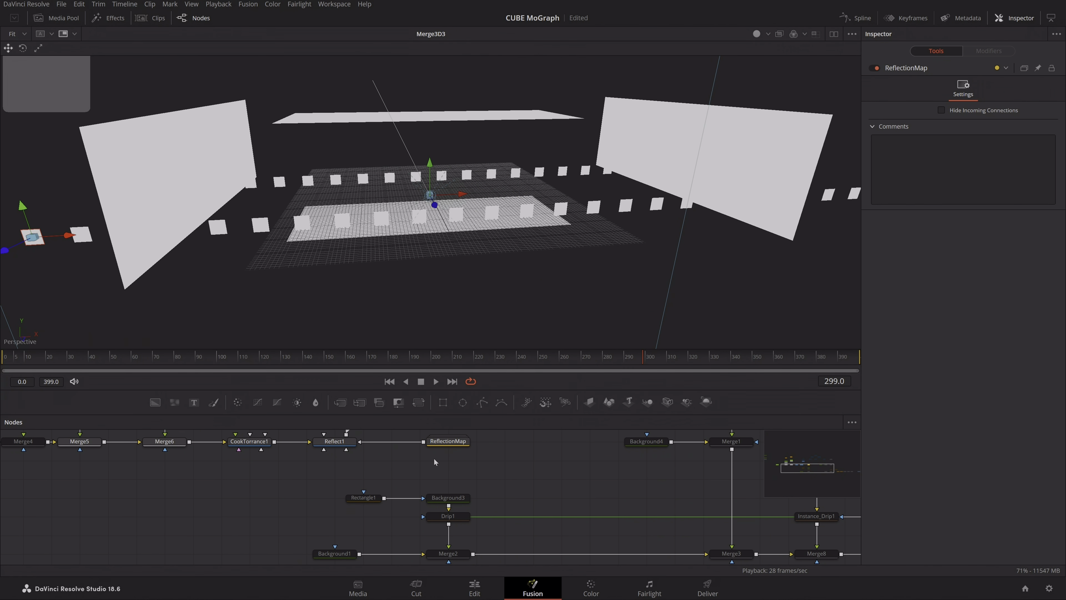
Show Cube3D1 in the viewer again and scrub back to frame 0
left_click_drag(435, 462, 439, 511)
left_click_drag(426, 432, 414, 503)
left_click_drag(353, 507, 506, 236)
scroll(424, 218, "up", 6)
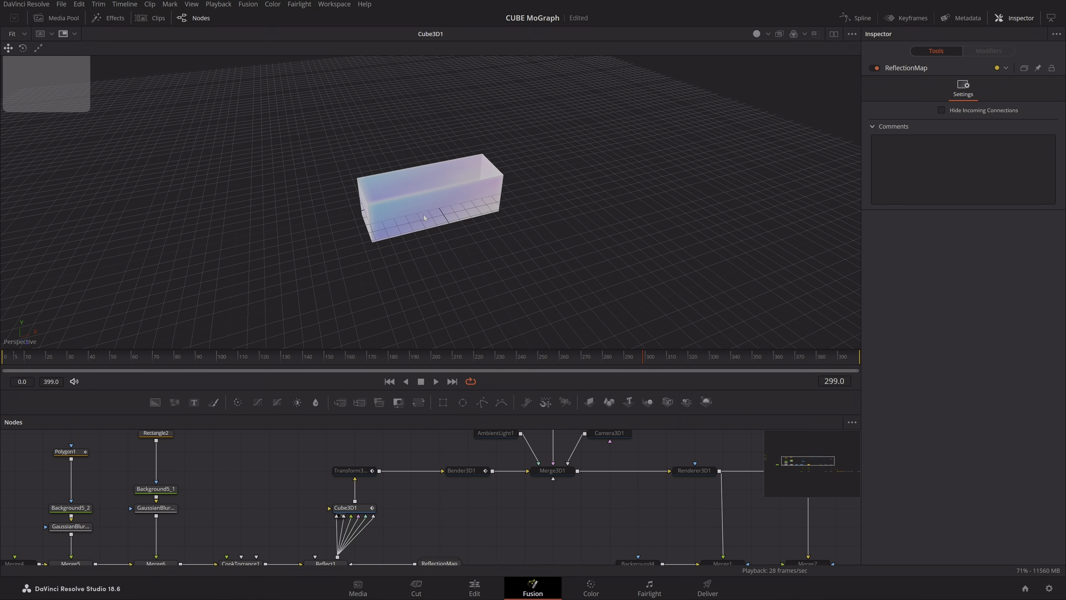
left_click_drag(513, 348, 513, 357)
left_click_drag(483, 365, 1, 388)
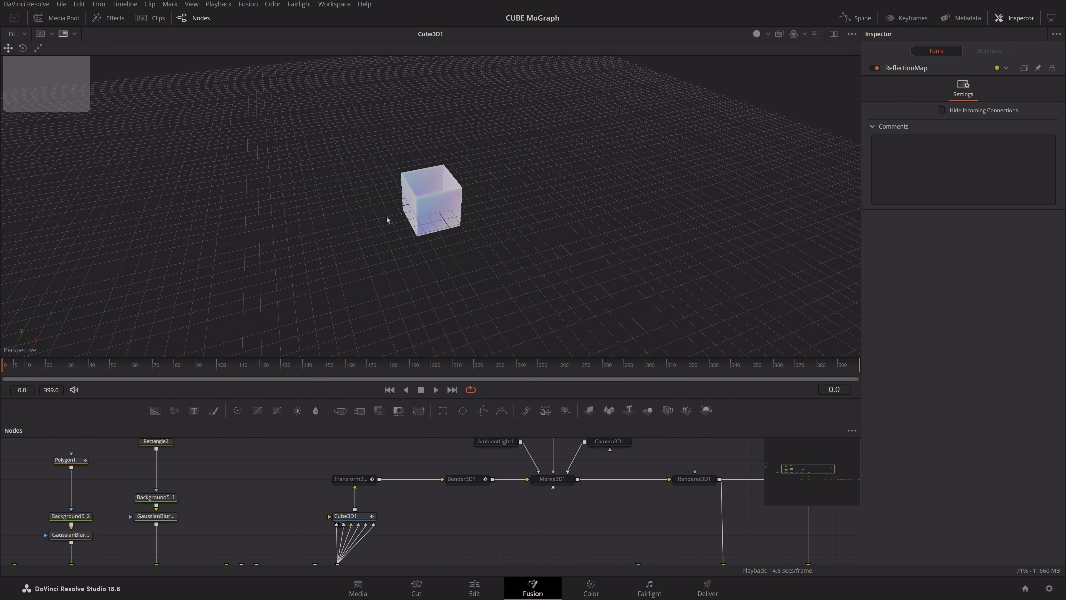
scroll(387, 220, "up", 4)
Enable the bypassed Transform3D1 node, show it in the viewer, and scrub its rotation up to frame 156
left_click(344, 477)
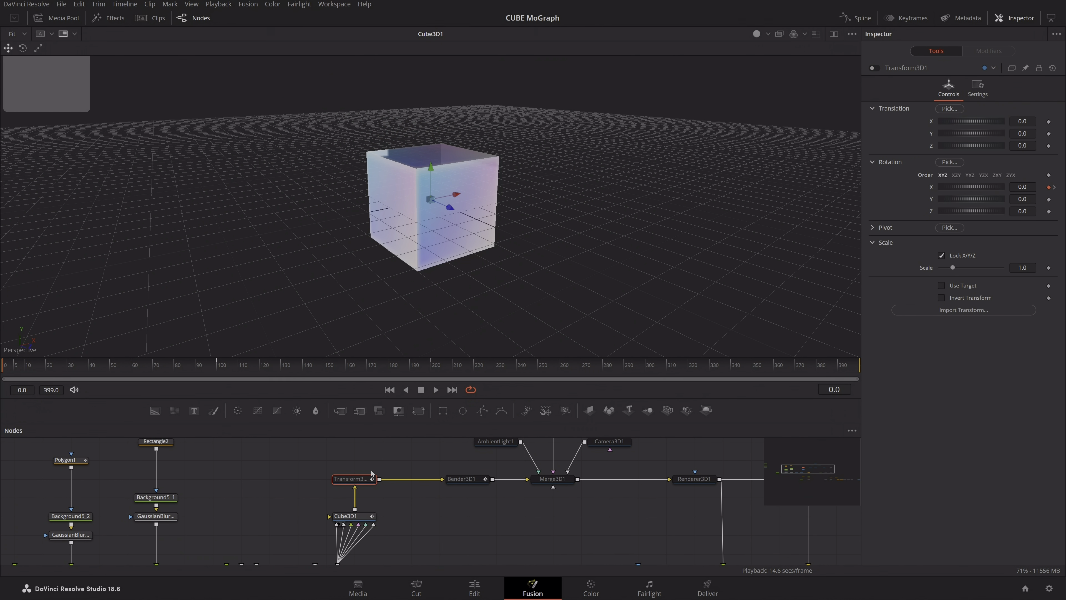
key("ctrl+p")
key("1")
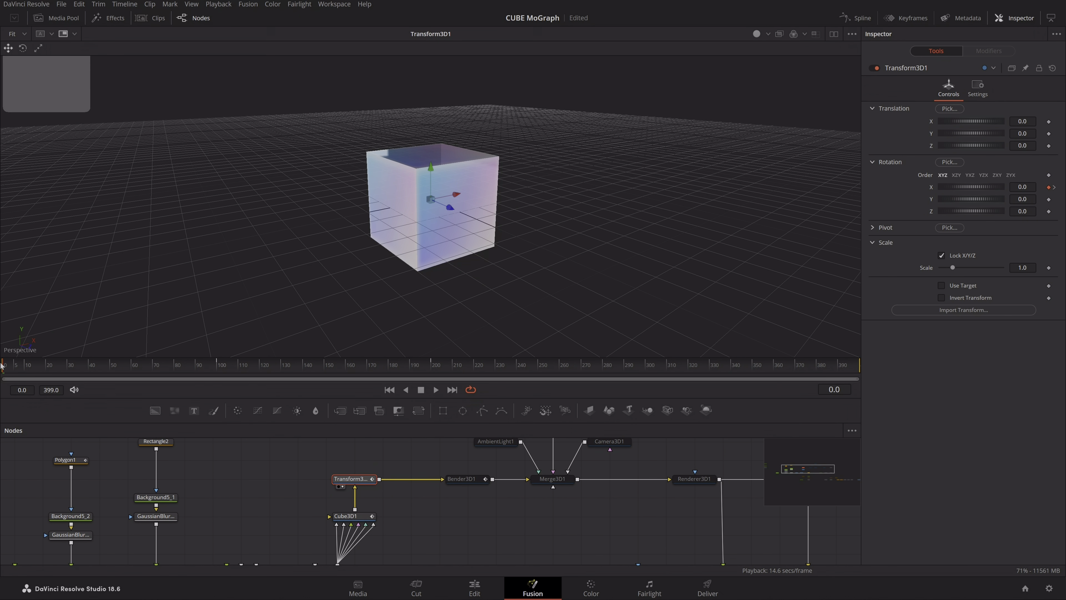
left_click_drag(2, 366, 1, 457)
left_click_drag(155, 367, 337, 371)
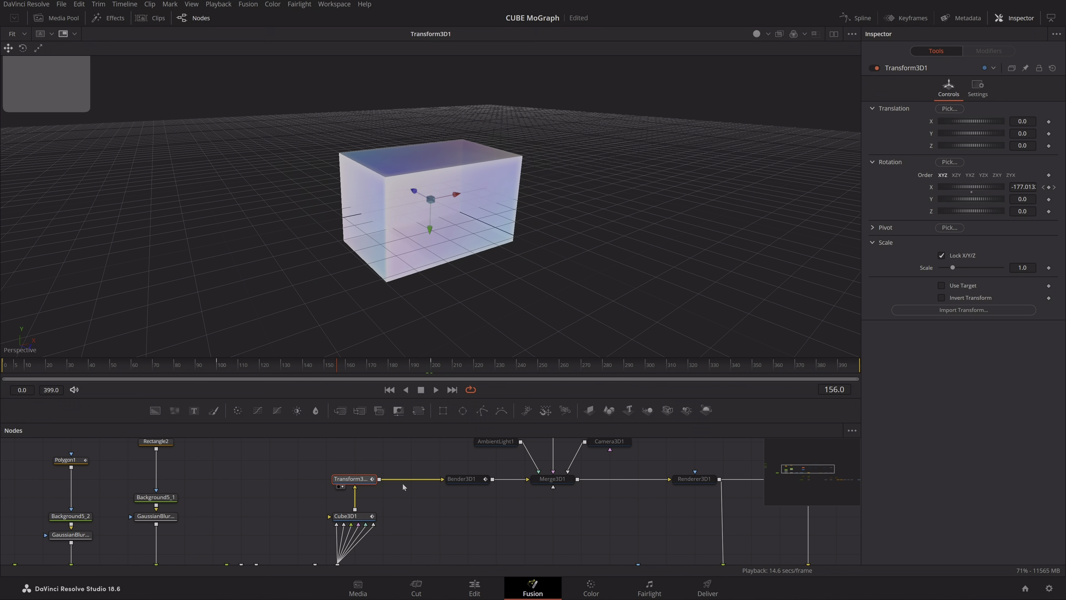
Fit Transform3D1's X Rotation curve in the Spline editor, check its keyframes' ease settings, and close the editor
left_click(858, 19)
left_click(817, 431)
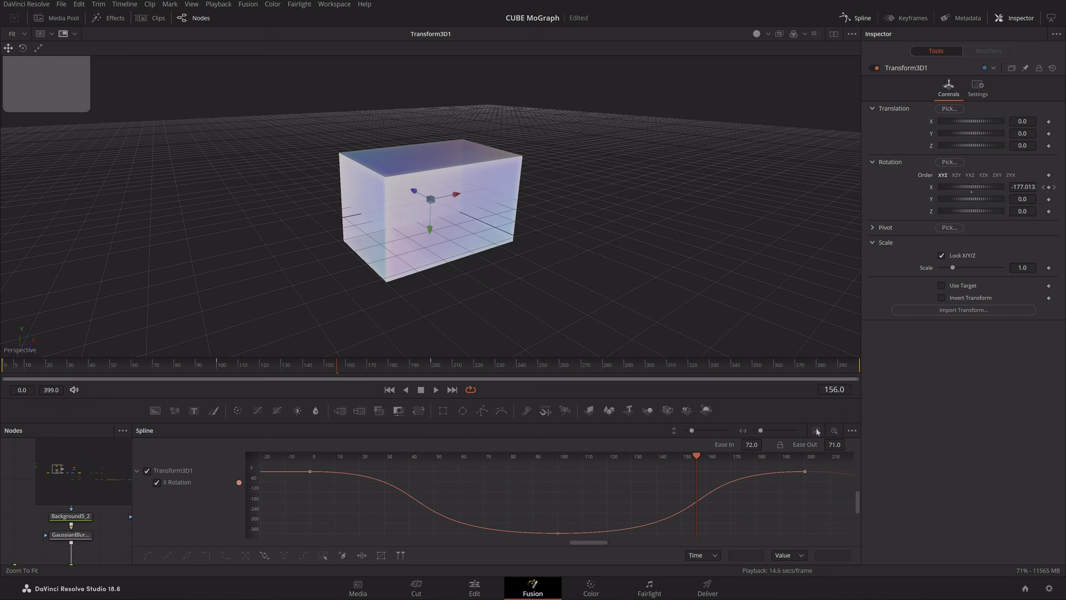
scroll(765, 516, "down", 2)
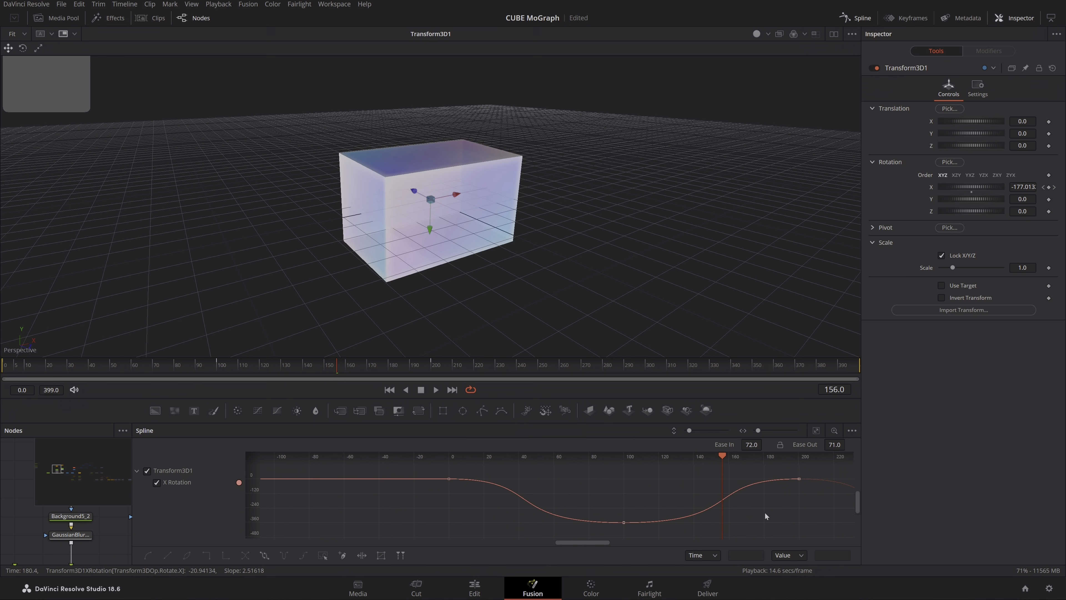
left_click_drag(812, 527, 369, 438)
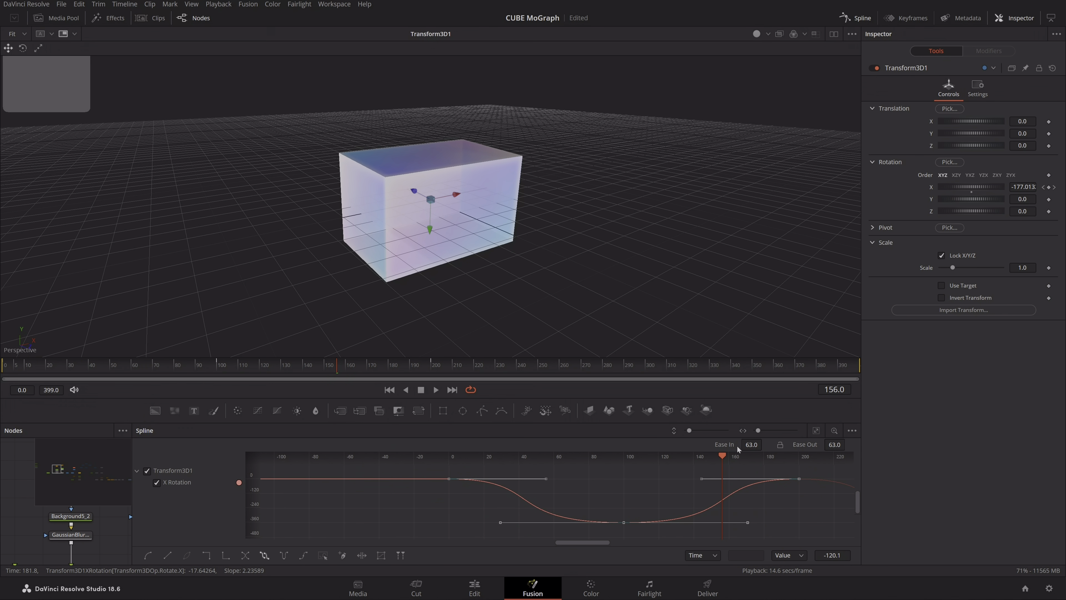
left_click(855, 18)
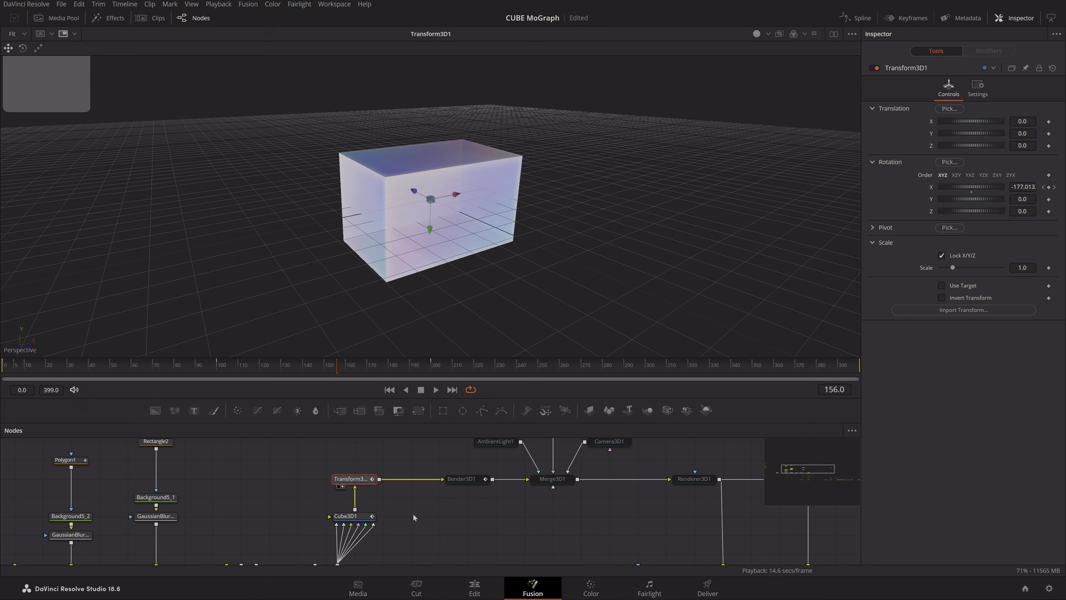
Review Transform3D1's X rotation keyframes at frames 0, 100 and 200
left_click(414, 514)
left_click(357, 478)
left_click(2, 370)
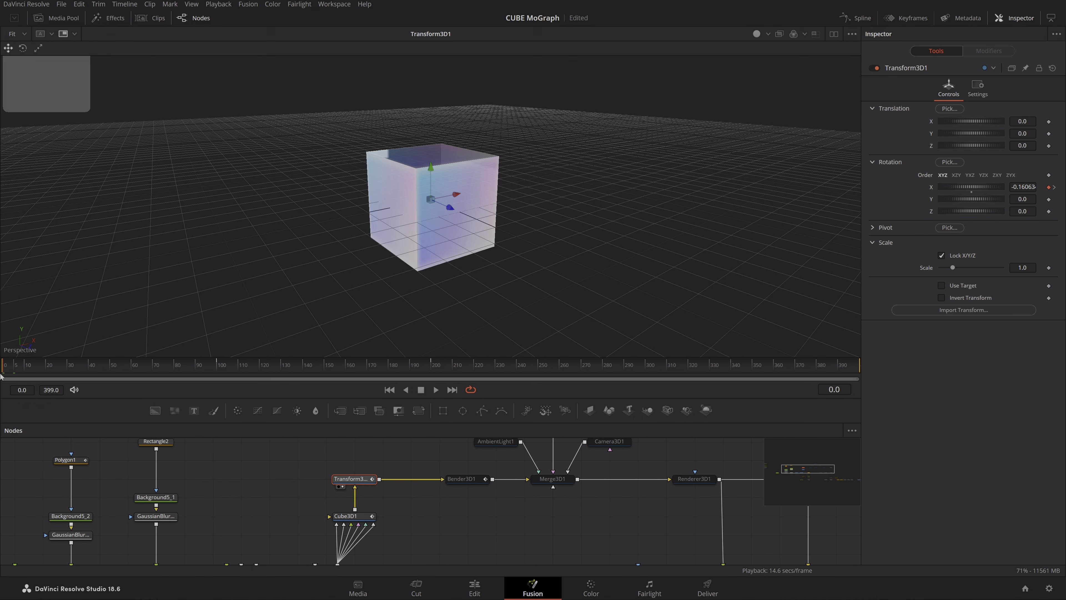
left_click_drag(63, 366, 218, 380)
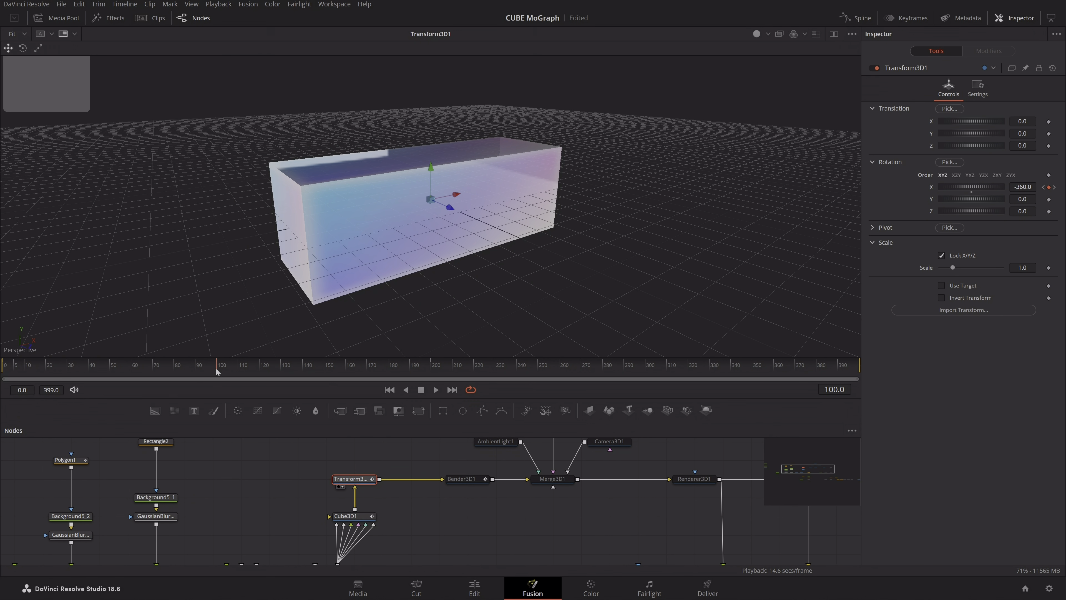
left_click_drag(217, 371, 432, 381)
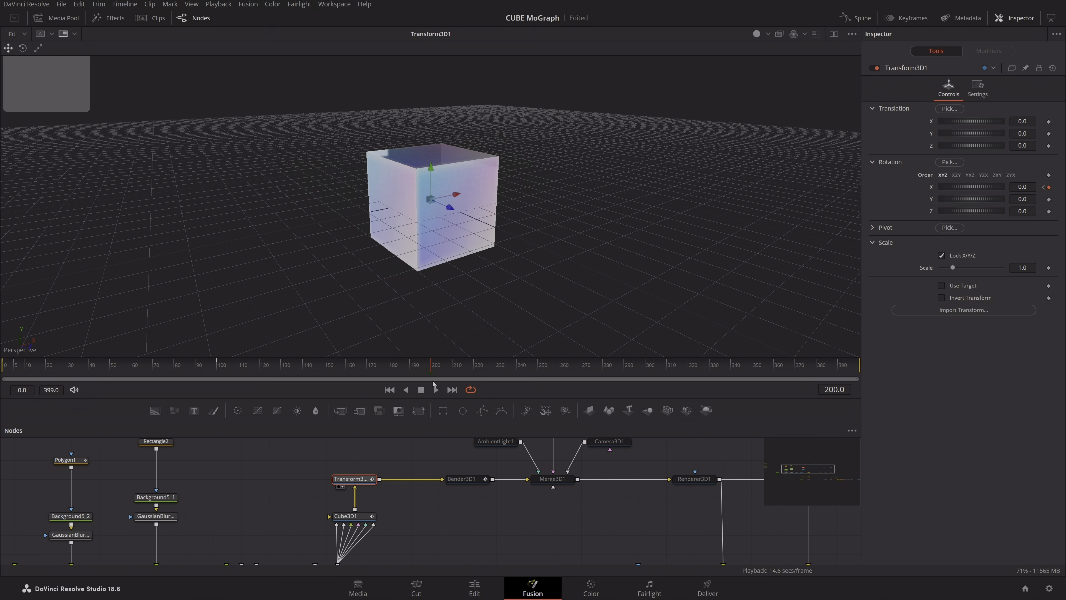
Enable the Bender3D1 node after Transform3D1 and show its result in the viewer
left_click_drag(449, 518, 412, 521)
left_click(424, 519)
left_click_drag(67, 370, 35, 430)
left_click(422, 481)
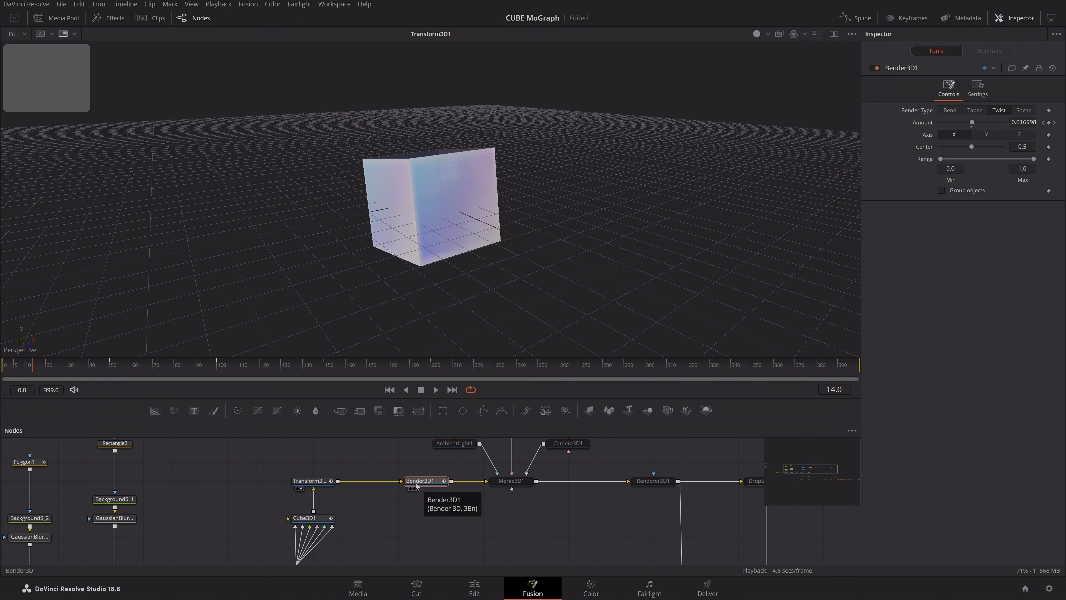
left_click(414, 488)
Scrub Bender3D1's Twist Amount animation from frame 0 to frame 50 and inspect the twisted cube from another angle
left_click_drag(30, 368, 4, 368)
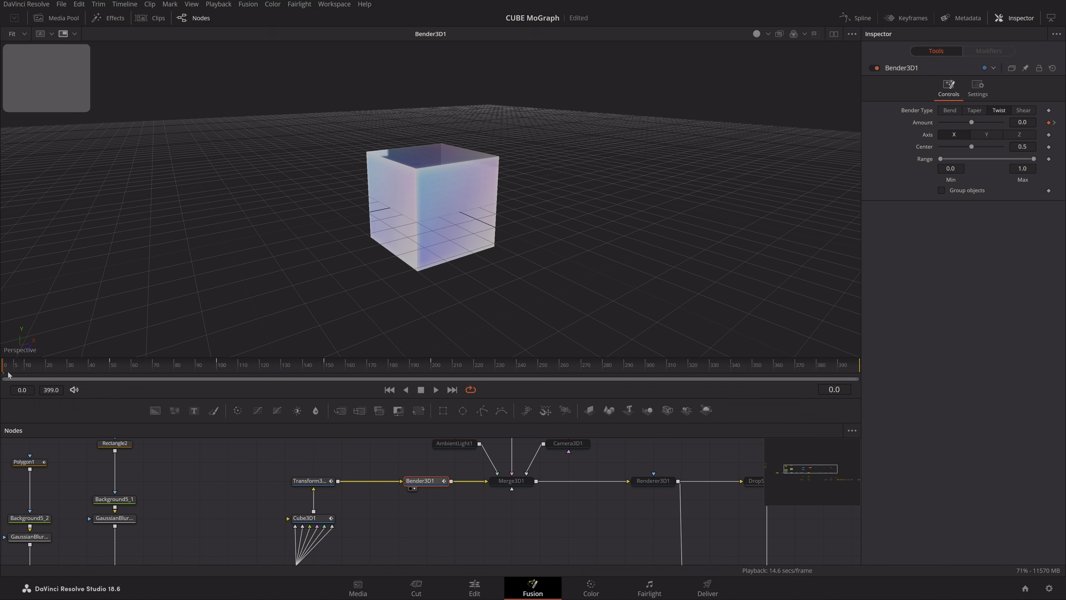
left_click_drag(7, 384, 110, 384)
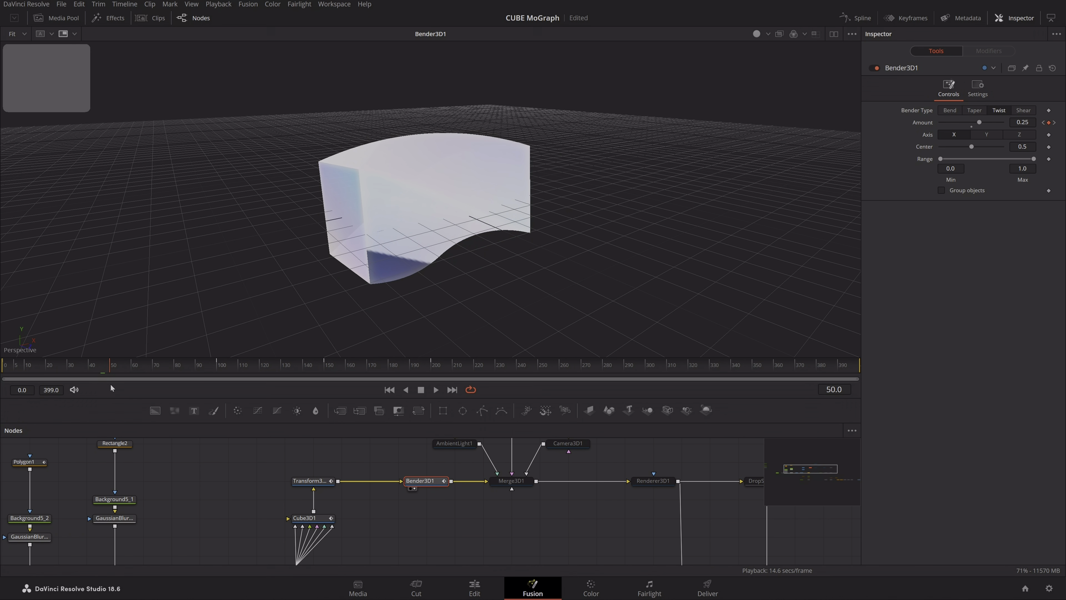
left_click_drag(470, 260, 430, 259)
scroll(430, 259, "down", 5)
left_click_drag(385, 296, 450, 291)
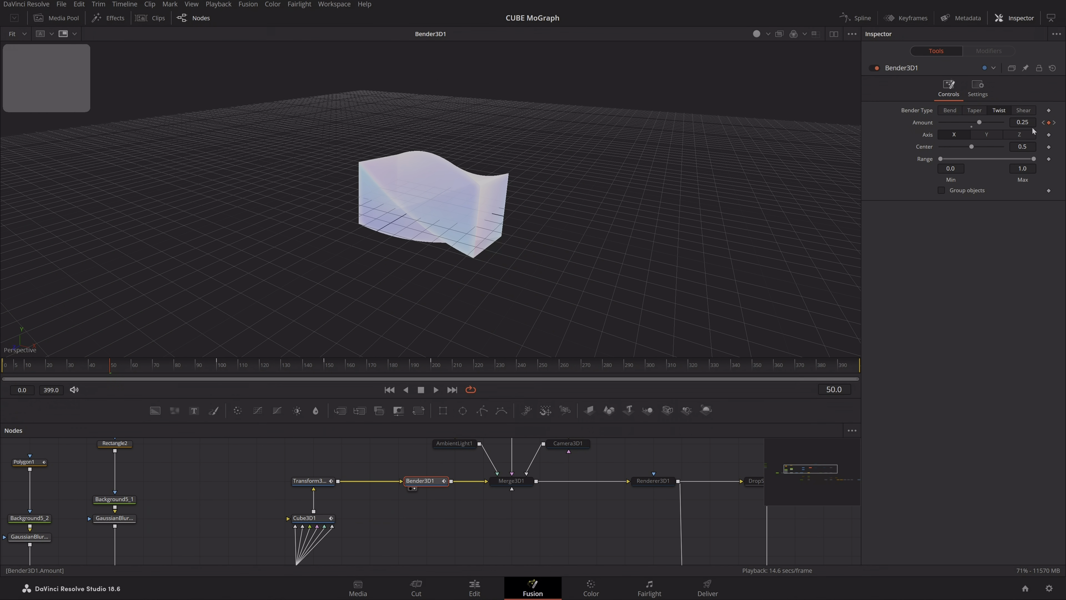
Review the rest of the twist animation up to frame 200, then scrub from frame 0 to frame 214
left_click_drag(174, 354, 432, 382)
left_click(217, 382)
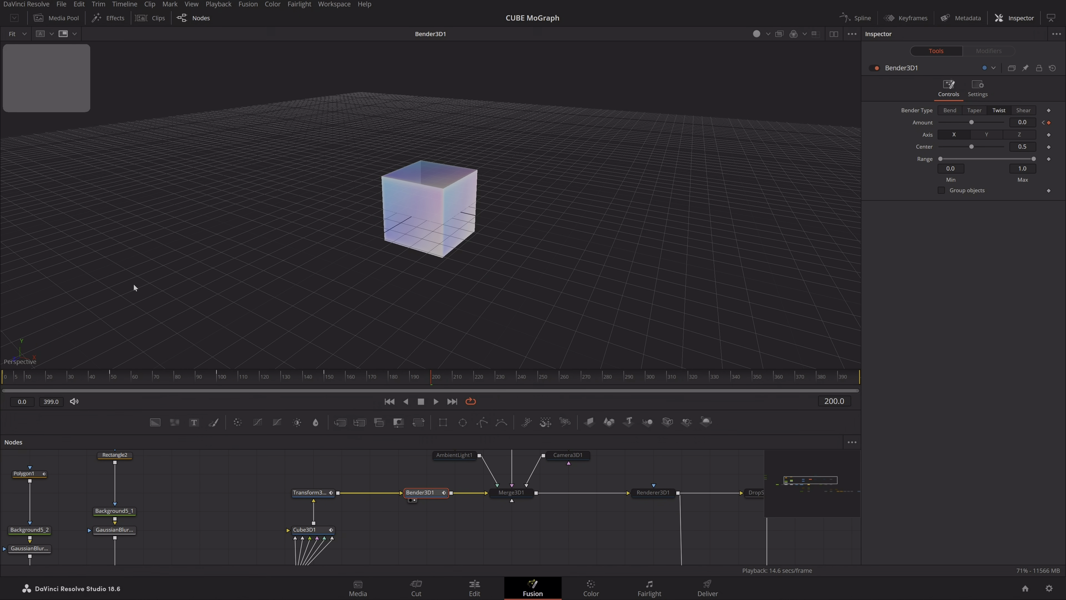
left_click(2, 384)
left_click_drag(1, 384, 462, 385)
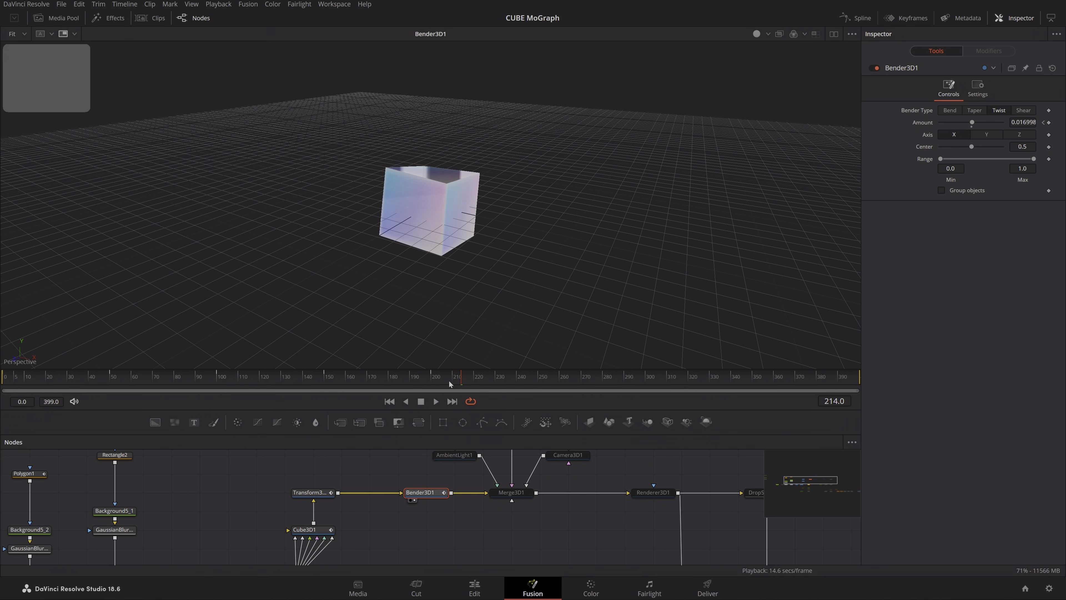
Show Bender3D1's Amount curve in the Spline editor, select all its keyframes to check their easing, and close the editor
left_click(858, 19)
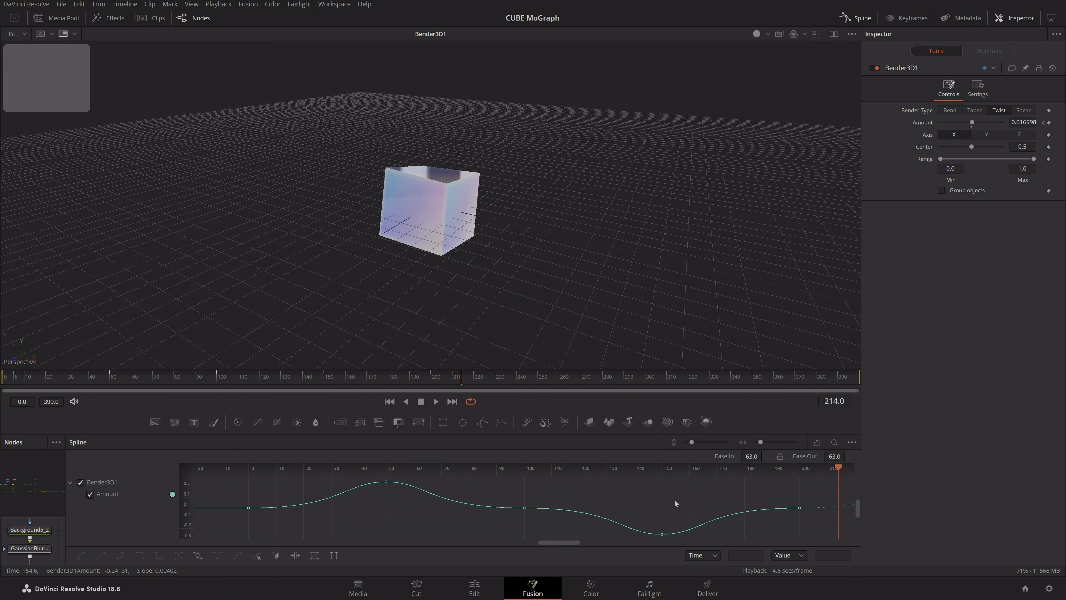
key("ctrl+a")
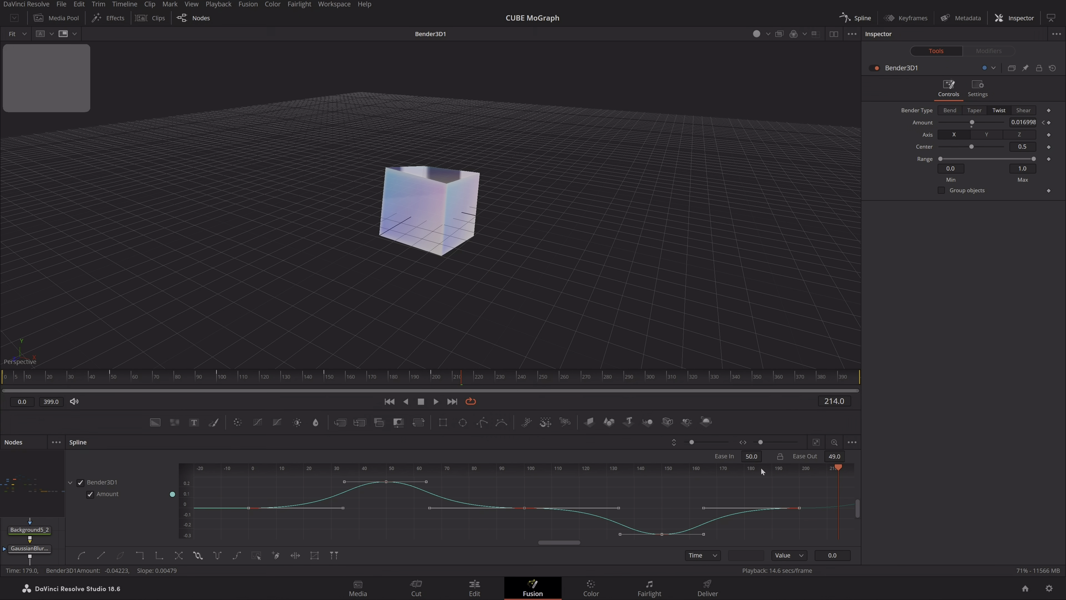
left_click(856, 17)
Scrub back towards the start of the timeline and play the combined width, rotation and twist animation
left_click(220, 376)
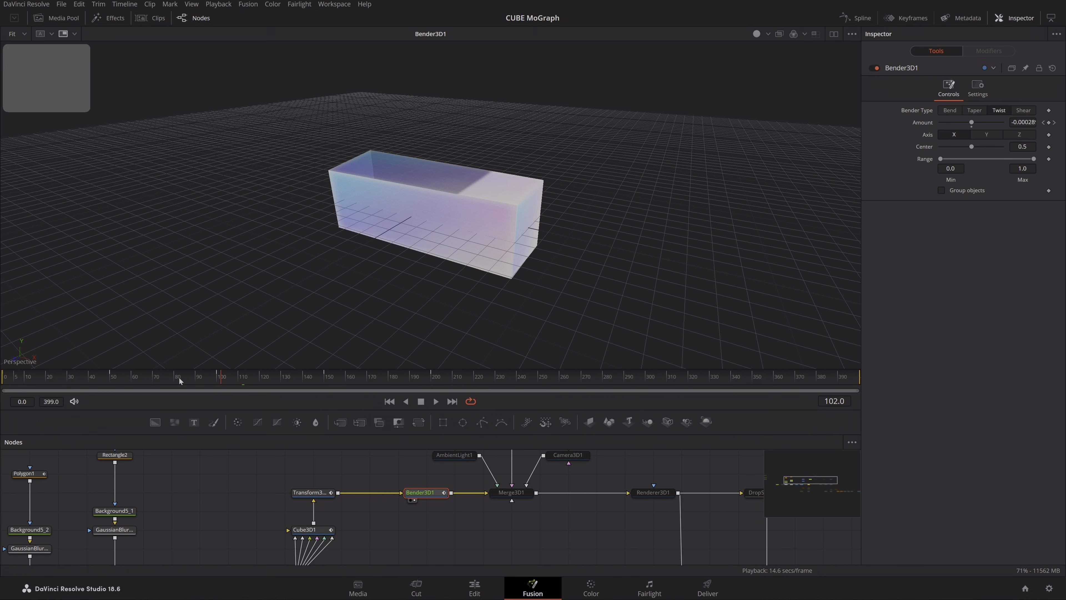
left_click_drag(179, 380, 11, 395)
key("space")
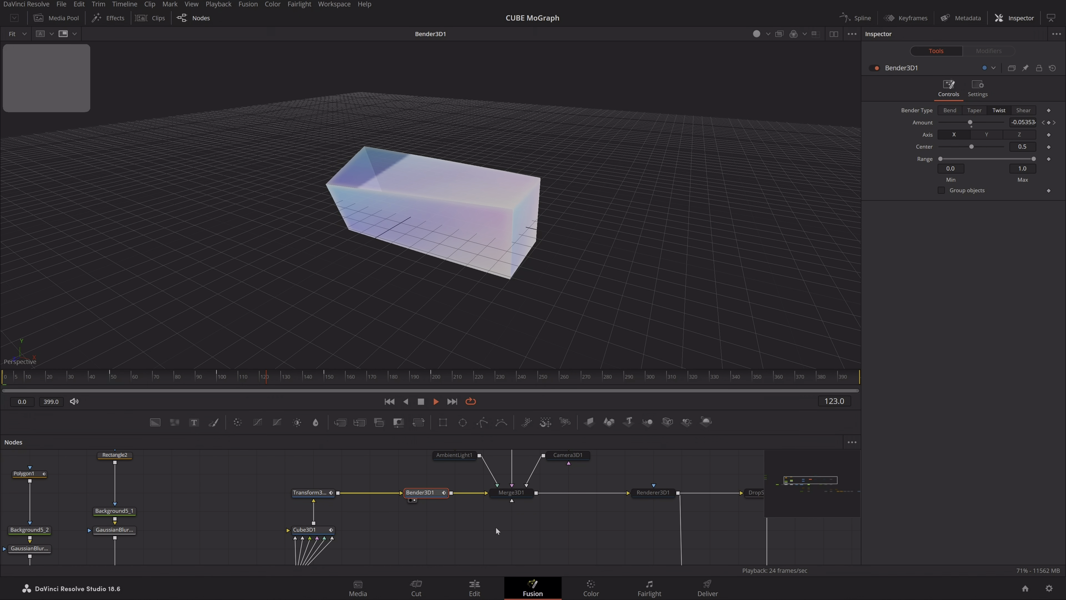
Check the Timeline Proxy Resolution options and the viewer's High Quality, Motion Blur, Proxy and loop playback options
left_click(218, 4)
mouse_move(290, 40)
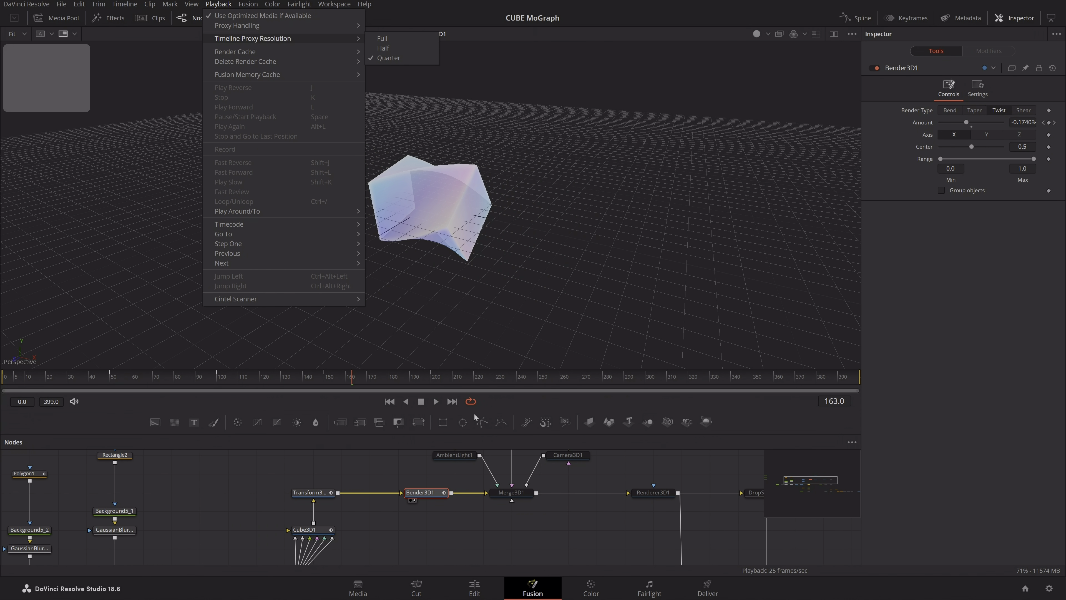
right_click(518, 404)
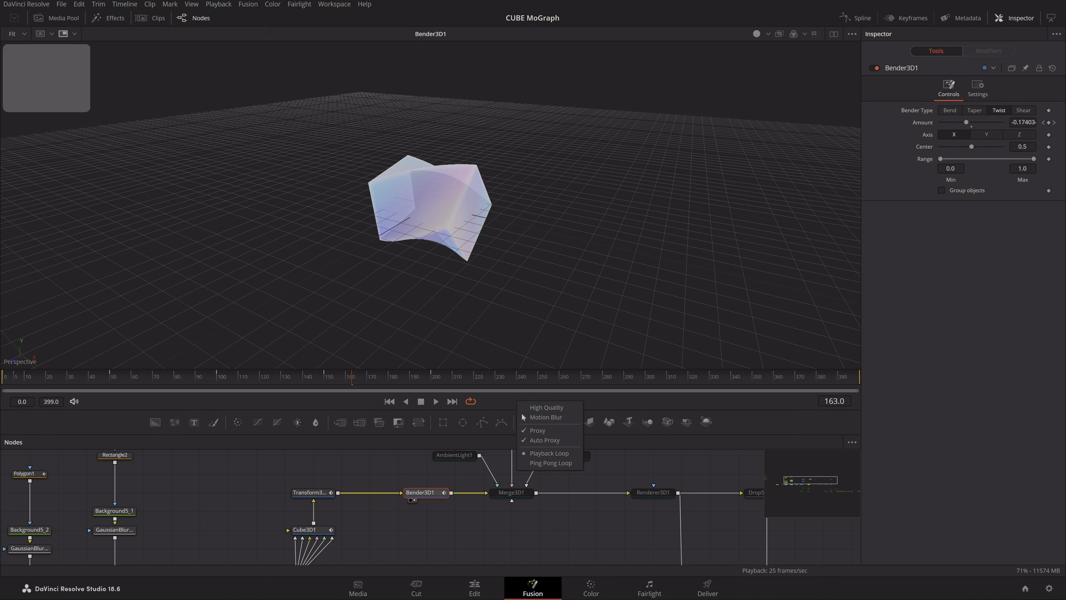
left_click(381, 450)
left_click(379, 461)
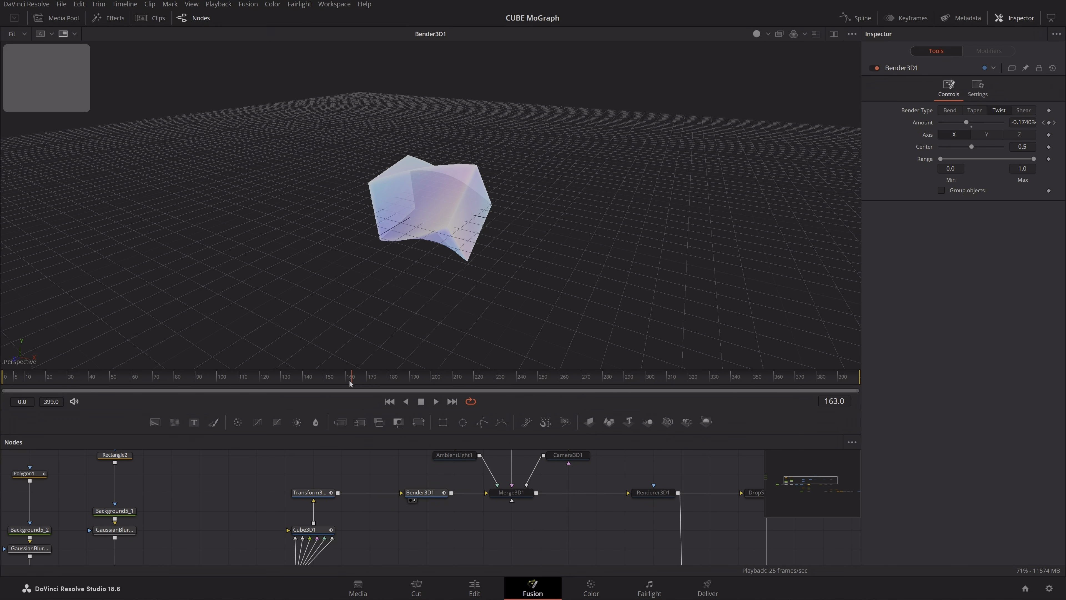
Scrub to frame 35, check the project's master timeline settings without changing them, and scrub the animation to frame 80
left_click(122, 397)
left_click_drag(122, 399, 95, 407)
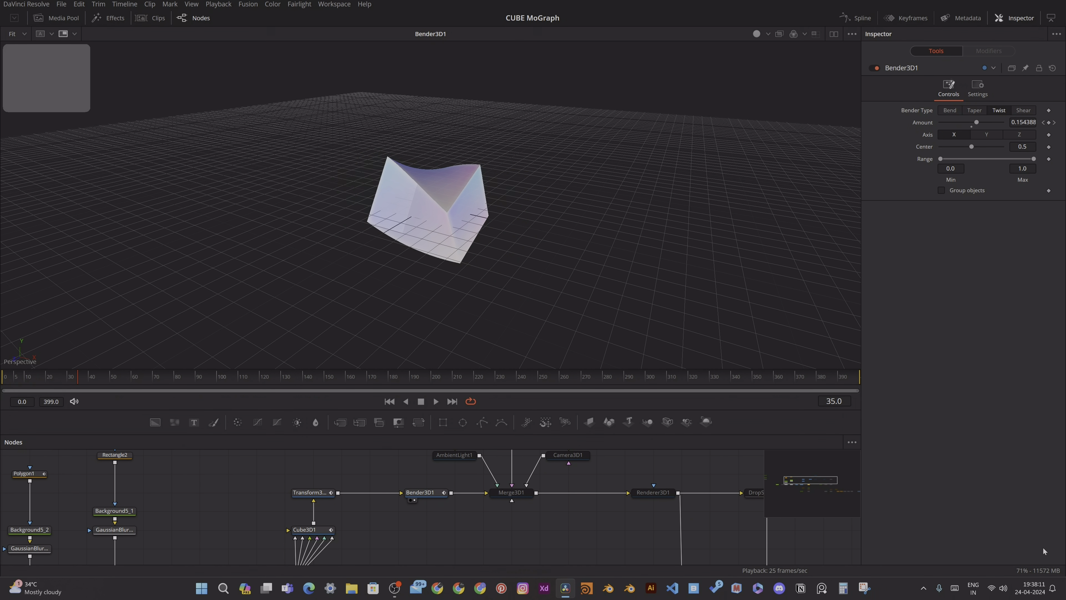
left_click(1049, 586)
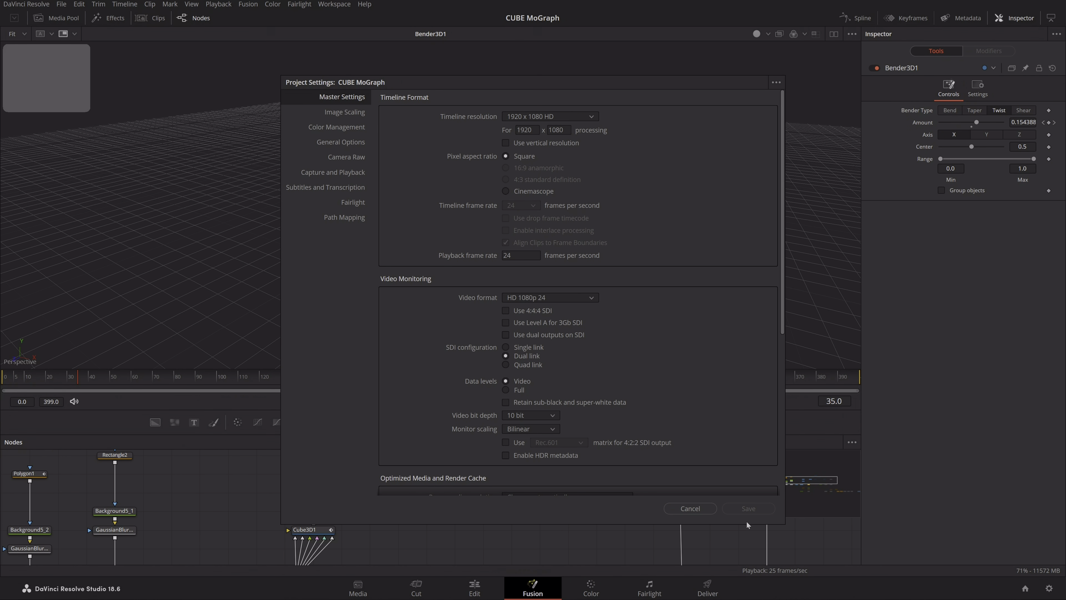
left_click(694, 507)
left_click_drag(58, 385, 234, 393)
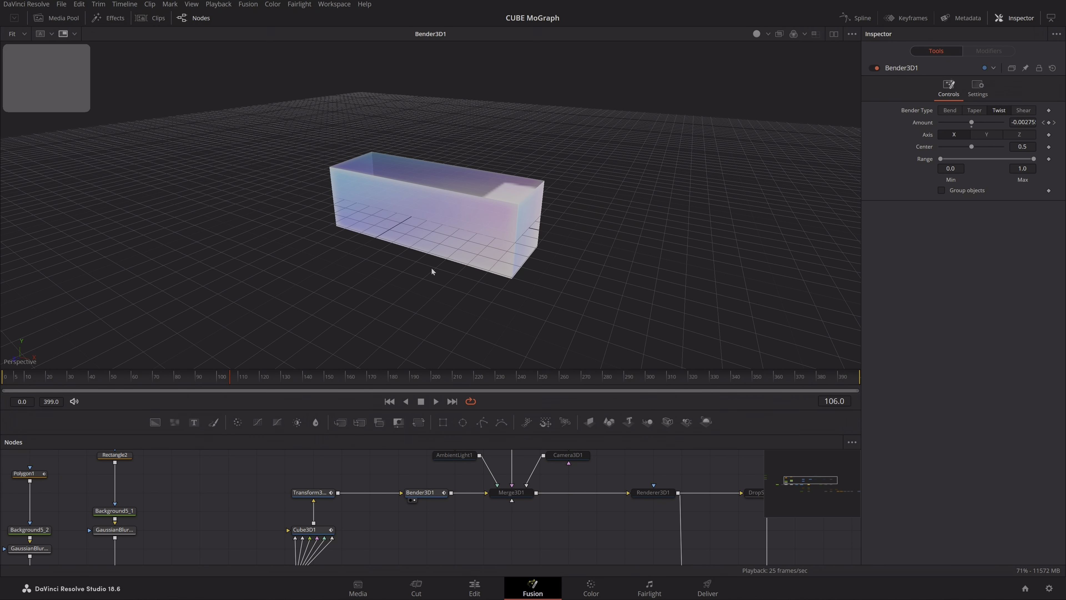
left_click_drag(179, 382, 174, 405)
Enable the AmbientLight1, SpotLight1 and Camera3D1 nodes together
left_click_drag(552, 506, 492, 522)
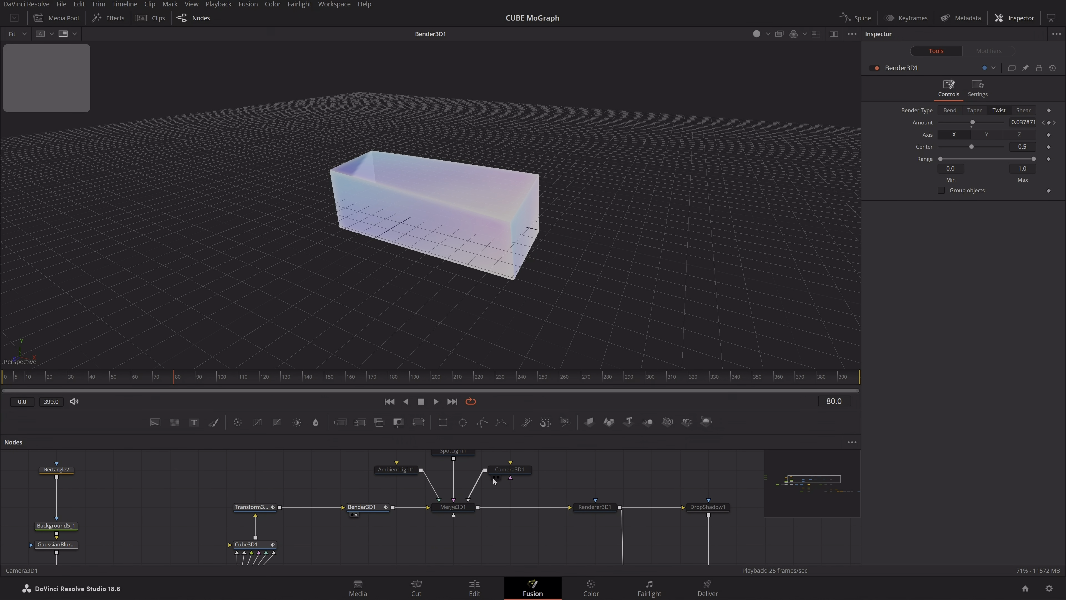
left_click_drag(513, 460, 488, 478)
left_click_drag(347, 465, 533, 500)
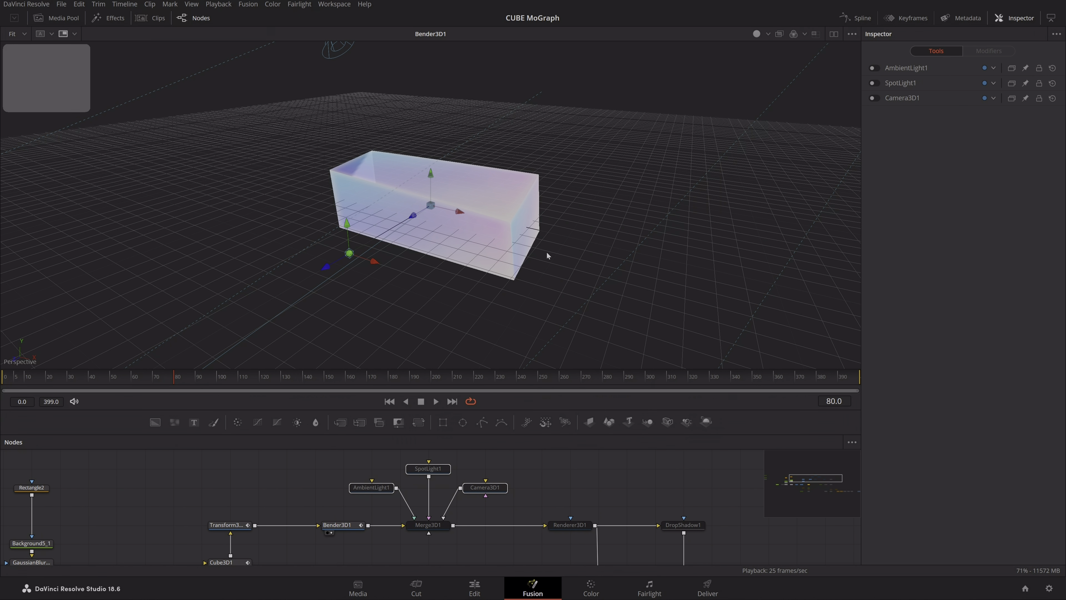
scroll(530, 249, "down", 2)
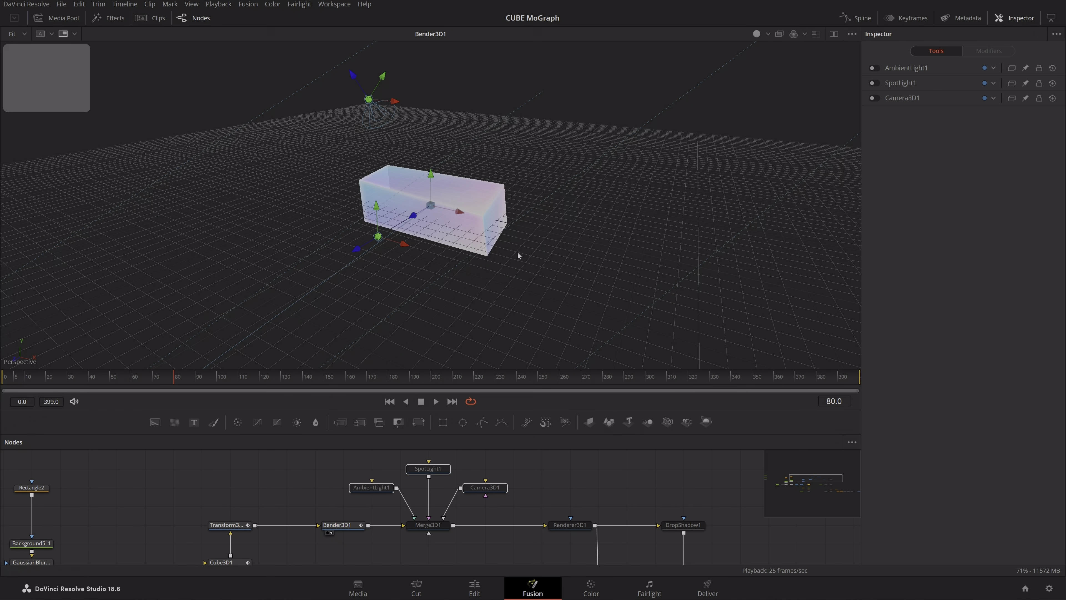
key("ctrl+p")
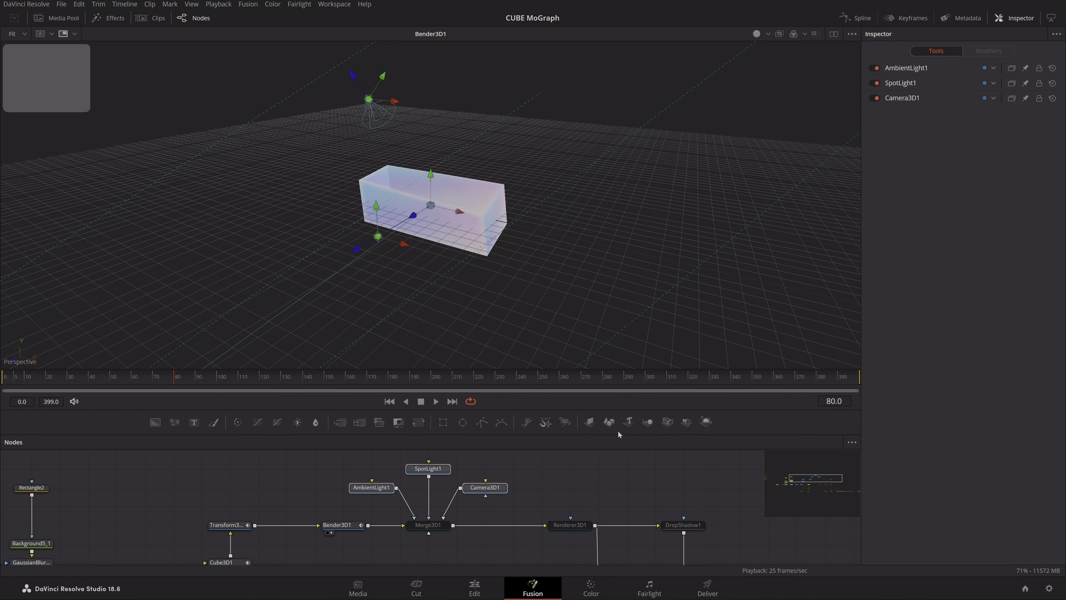
Enable Merge3D1, show it in the viewer, and inspect the cube with its lights and camera from the front
left_click(579, 526)
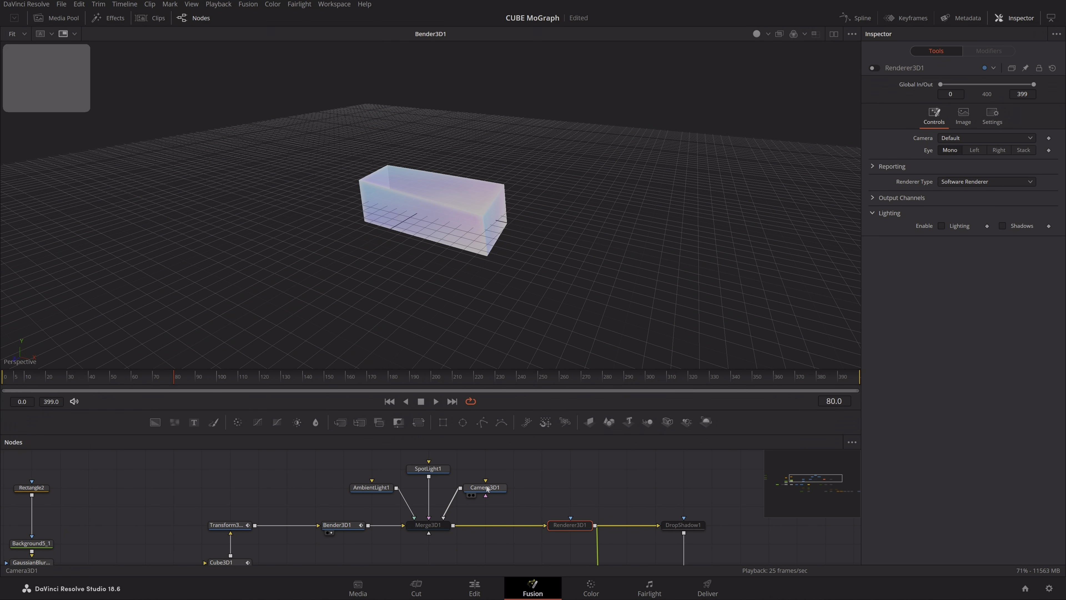
left_click(436, 528)
key("ctrl+p")
left_click_drag(436, 528, 500, 282)
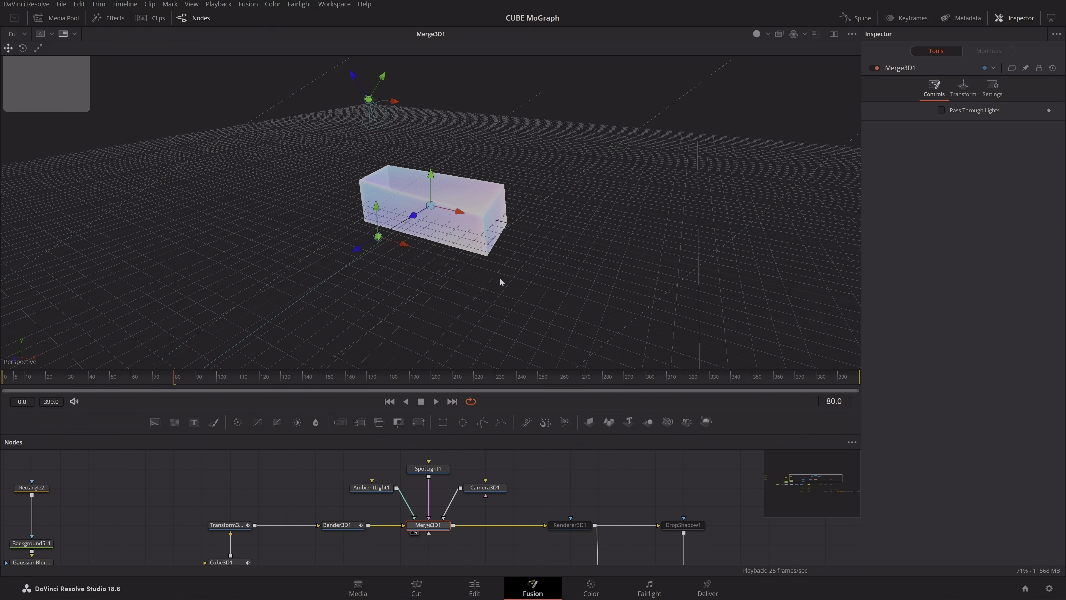
left_click_drag(391, 200, 376, 223)
scroll(377, 223, "down", 3)
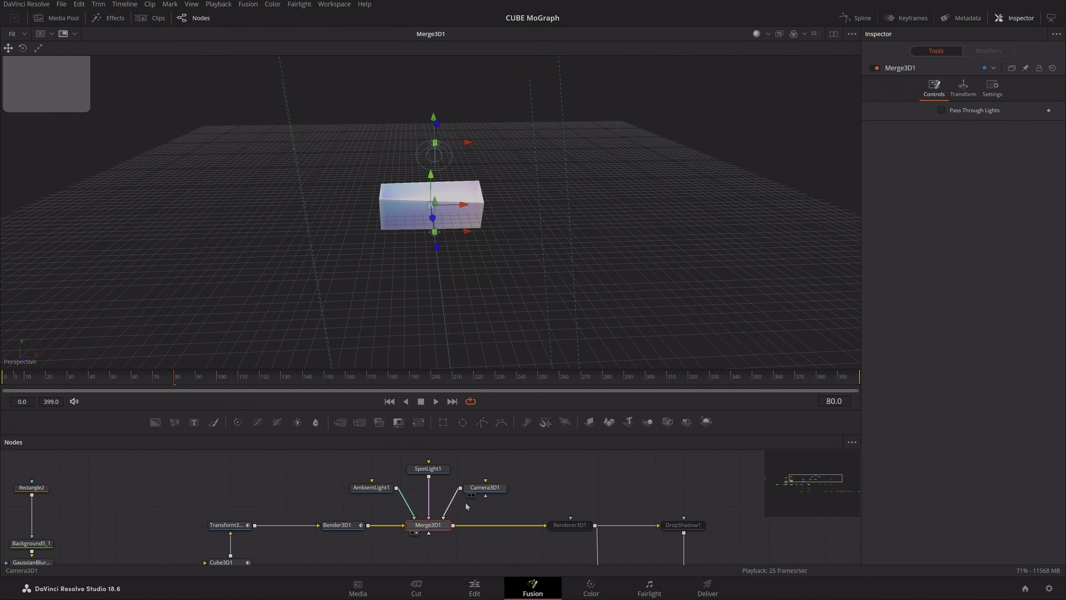
Select AmbientLight1 and SpotLight1 to point out the scene's lights, and enable the Renderer3D1 node
left_click_drag(464, 551, 429, 535)
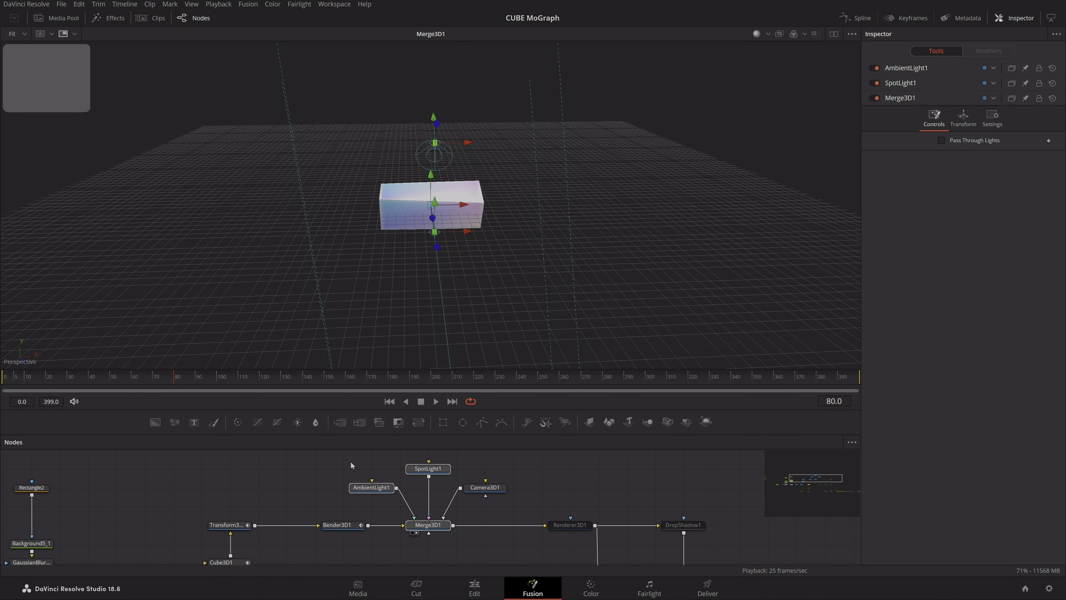
left_click_drag(351, 460, 425, 486)
left_click_drag(361, 468, 428, 493)
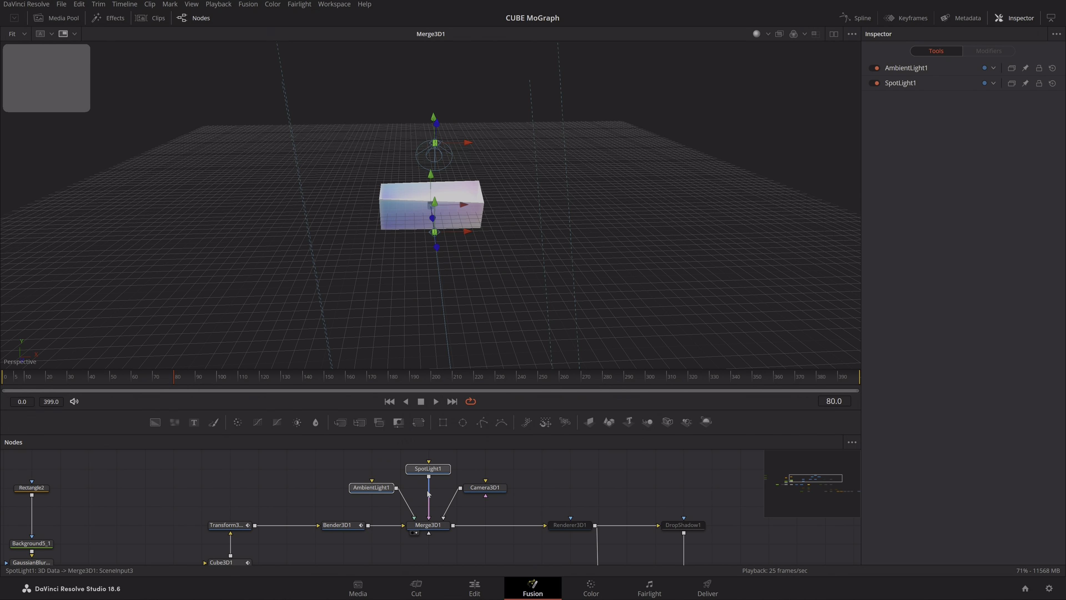
key("ctrl+p")
left_click_drag(566, 490, 499, 483)
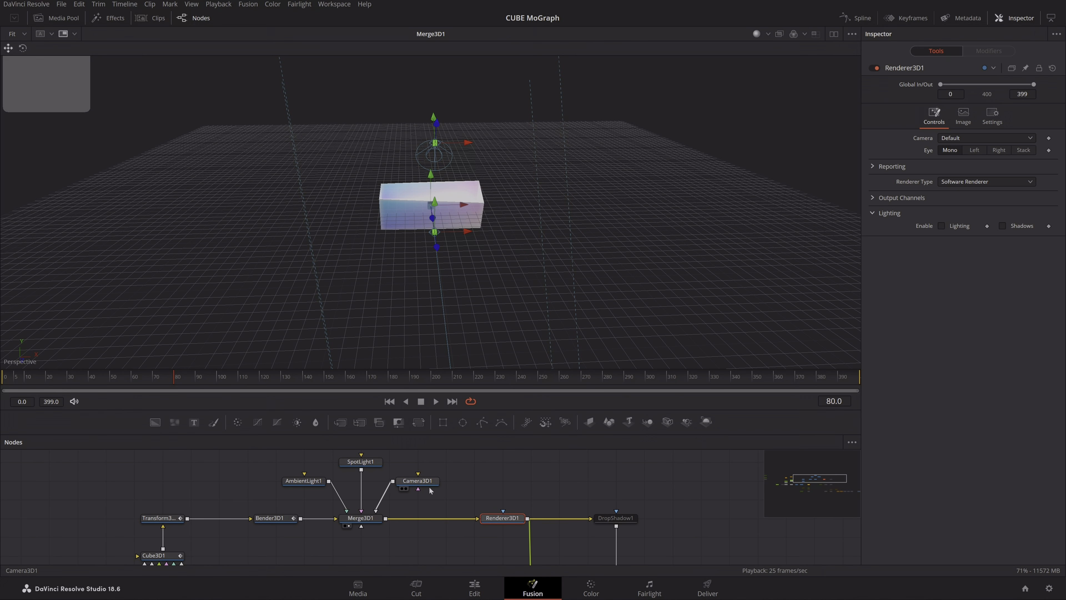
Inspect Camera3D1's projection and transform settings, then look at the scene through Camera3D1
left_click(427, 487)
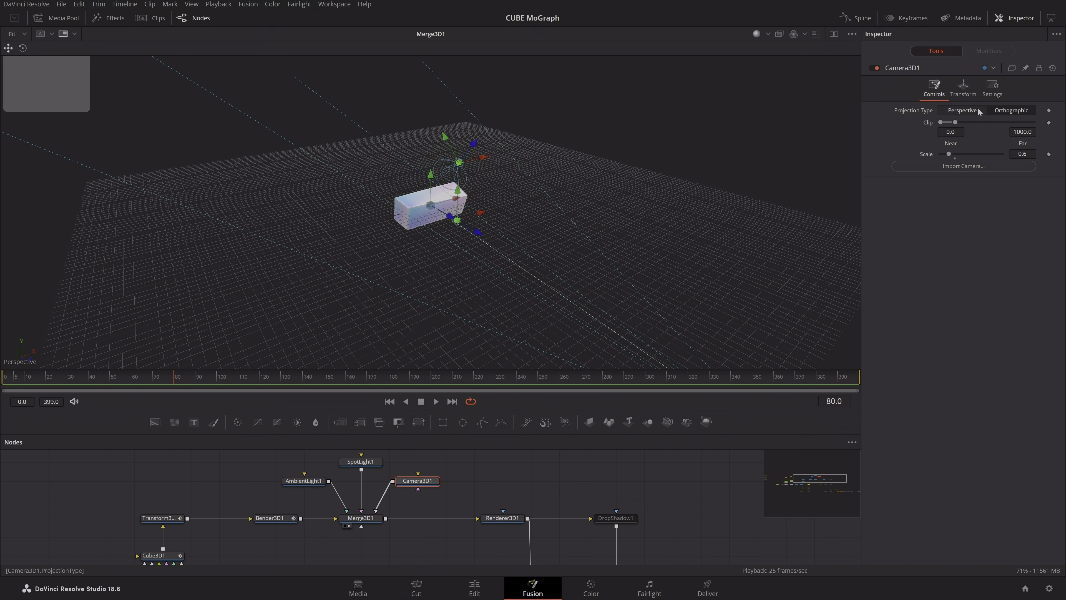
left_click(963, 88)
scroll(518, 272, "down", 2)
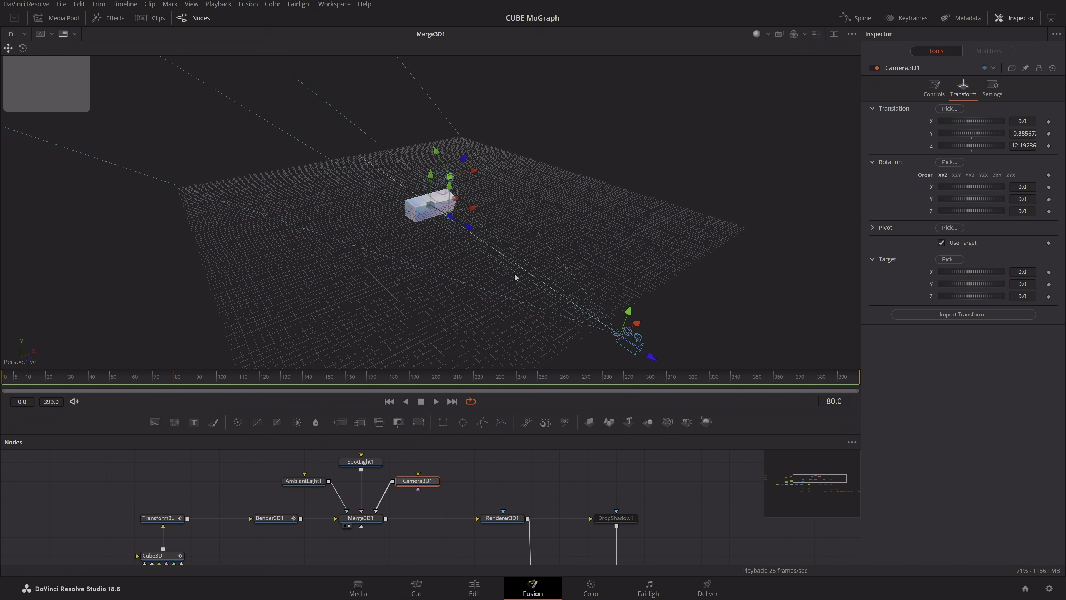
left_click_drag(629, 271, 705, 252)
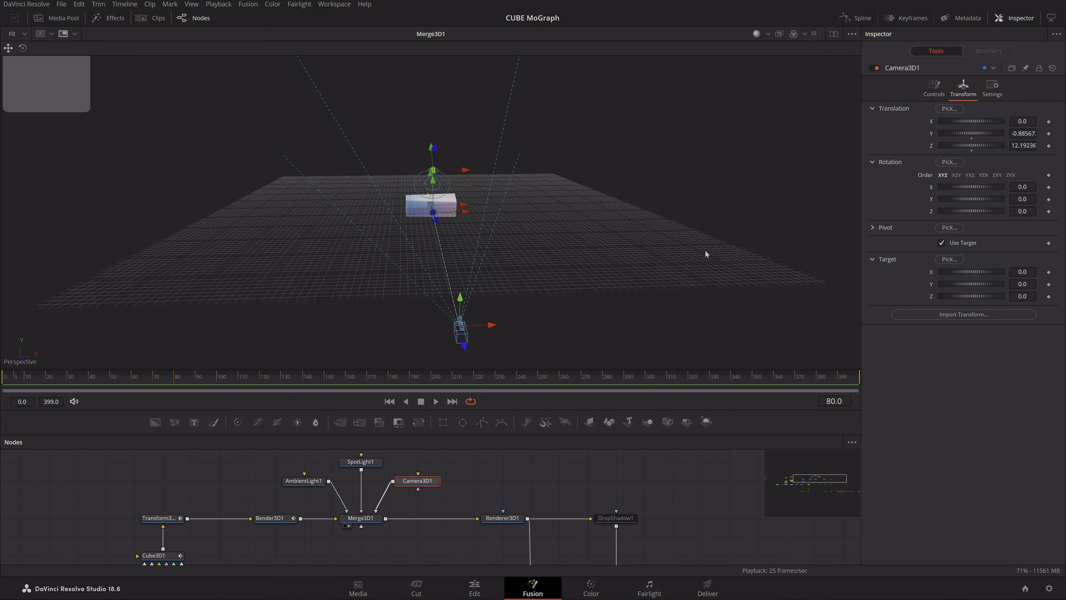
right_click(26, 358)
left_click(75, 364)
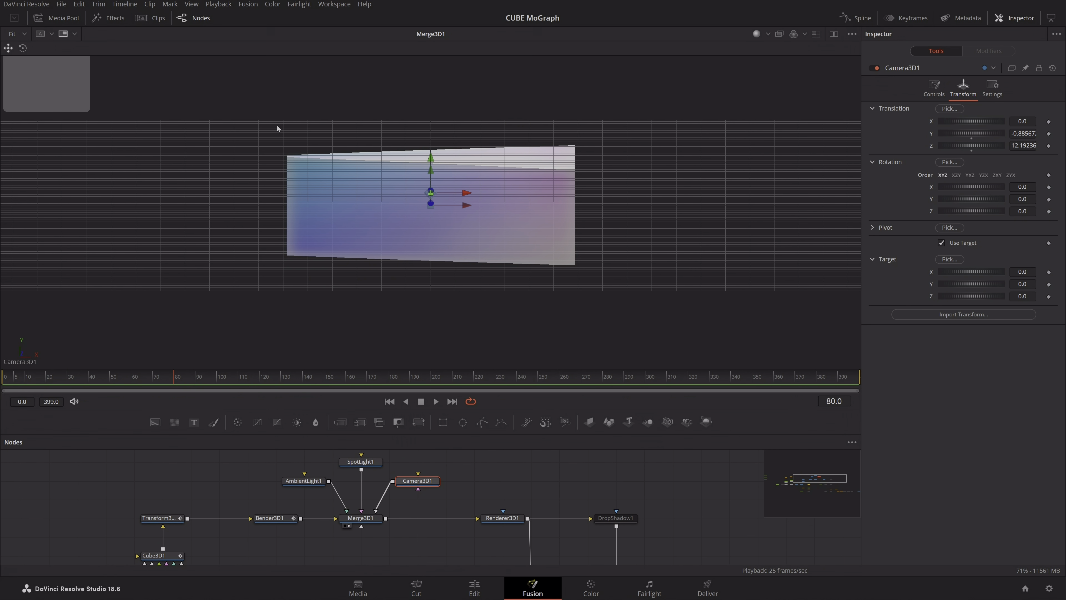
Try a different orthographic scale for Camera3D1, undo it, and return the viewer to the Perspective view
left_click(934, 89)
mouse_move(1023, 154)
left_mouse_down()
mouse_move(1004, 154)
mouse_move(1020, 154)
left_mouse_up()
key("ctrl+z")
key("ctrl+z")
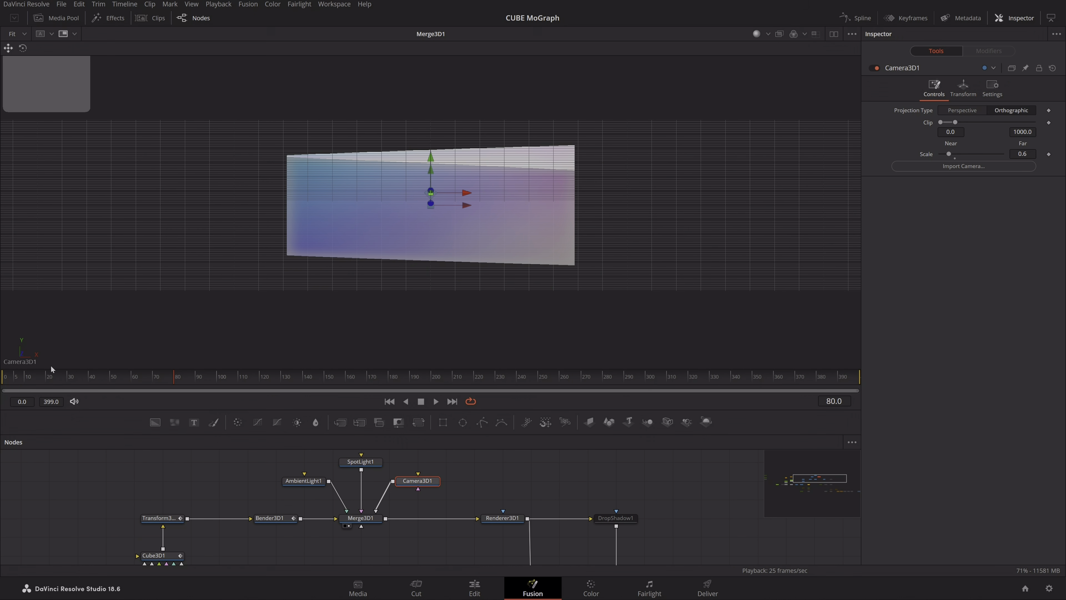
right_click(26, 361)
left_click(50, 391)
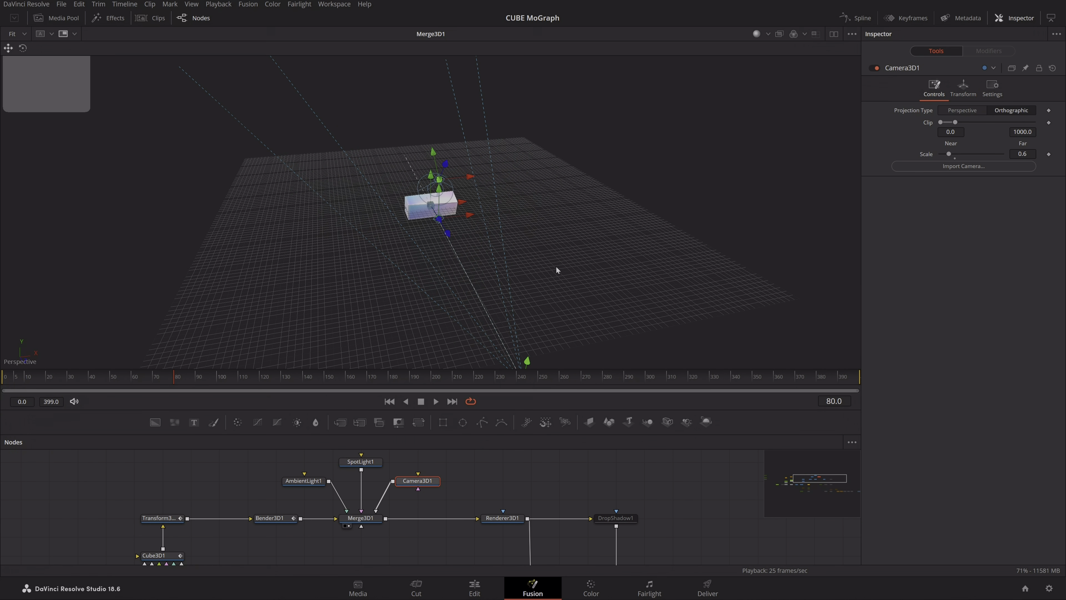
Show Renderer3D1's output in the viewer and scrub to frame 35
left_click(502, 518)
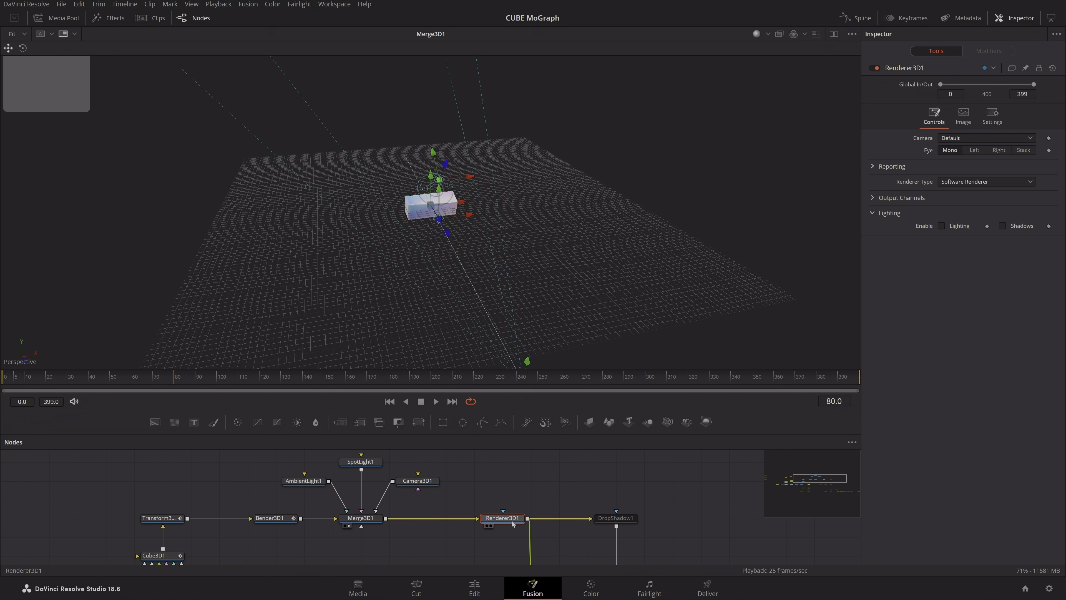
key("1")
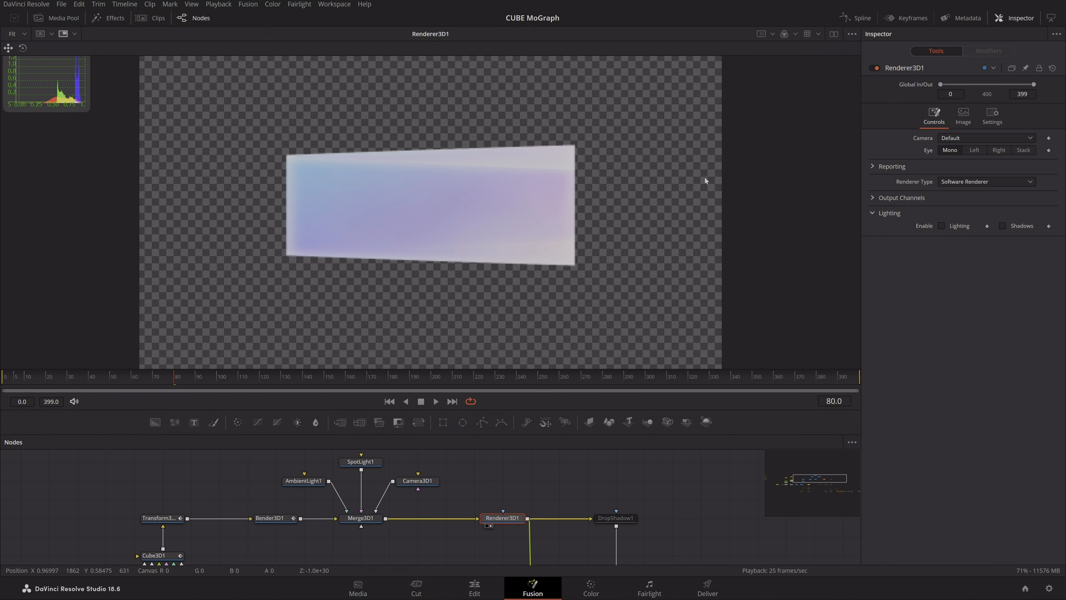
left_click_drag(173, 391, 79, 404)
Try the Hardware Renderer on Renderer3D1, scrub to frame 59 to check the result, and undo the renderer change
left_click(986, 181)
left_click(975, 198)
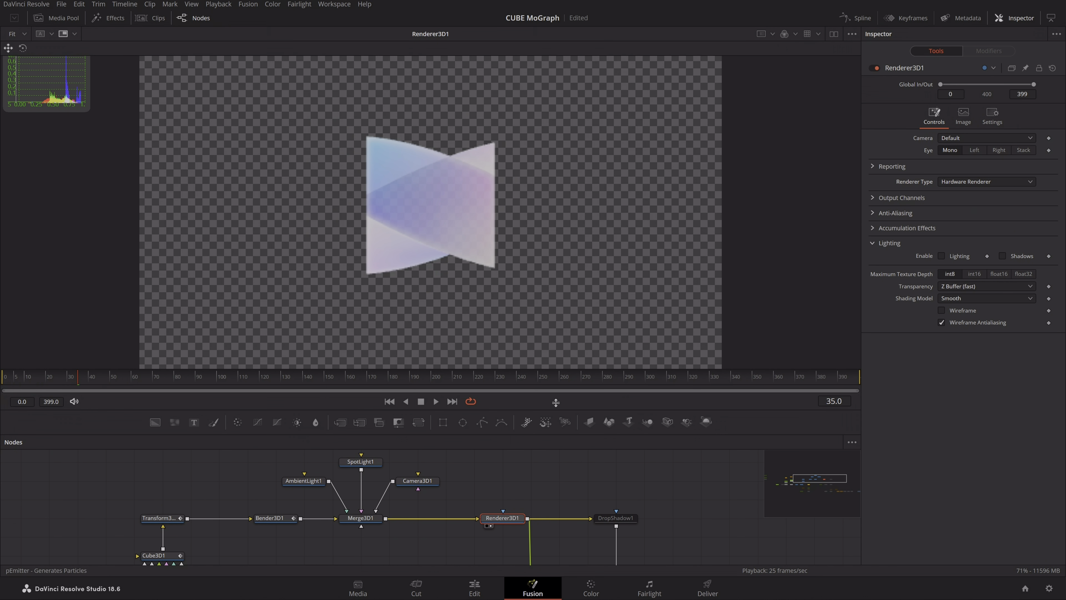
left_click_drag(173, 378, 130, 382)
key("ctrl+z")
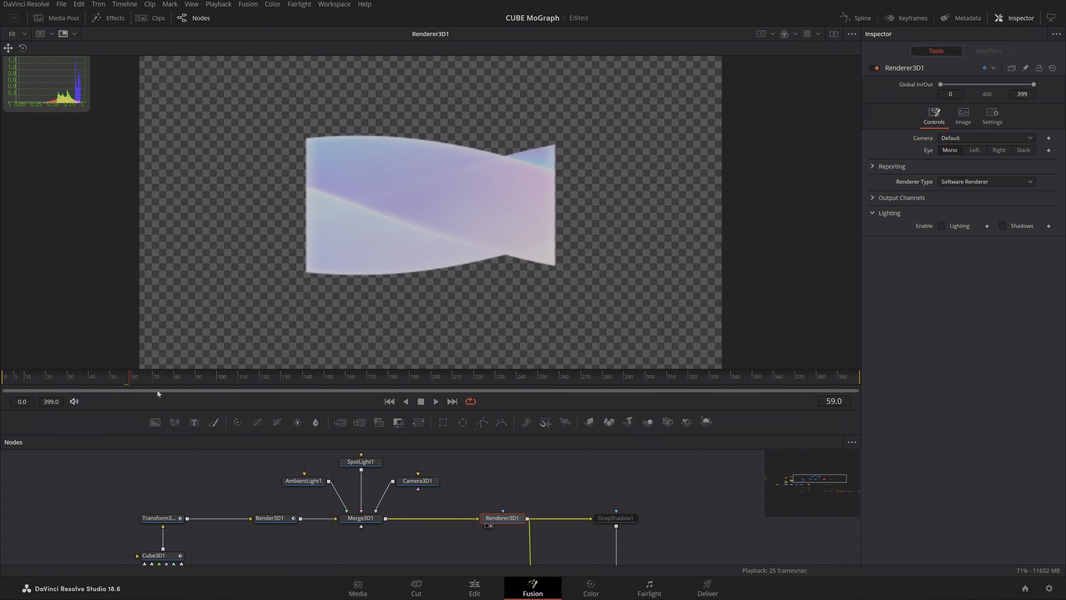
Set the timeline proxy resolution to Full and scrub the rendered cube to check its quality
left_click(218, 4)
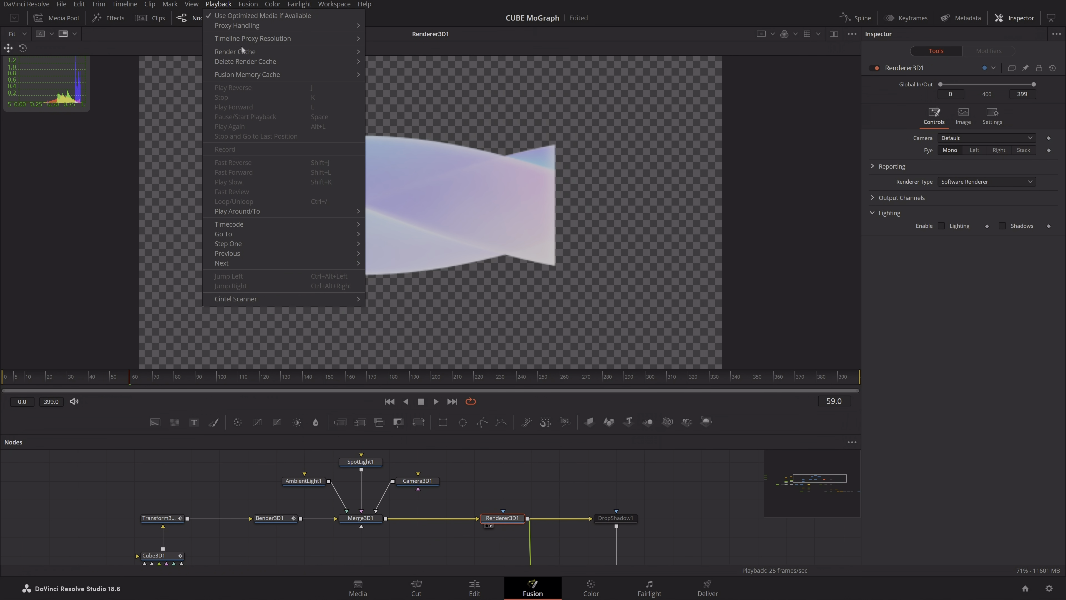
mouse_move(304, 39)
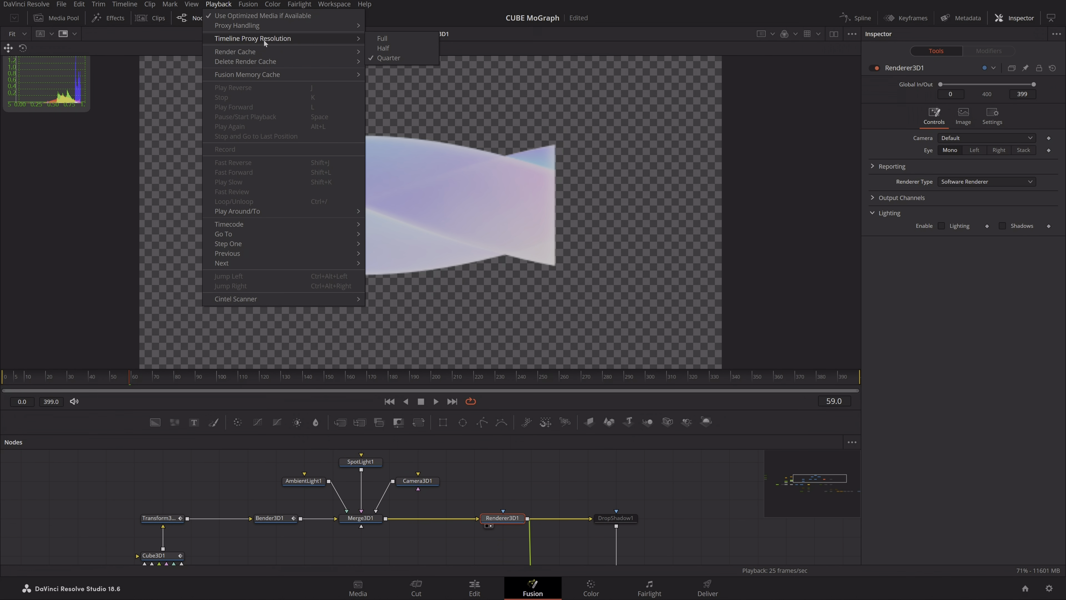
left_click(395, 39)
left_click_drag(130, 381, 118, 402)
Switch Renderer3D1 to the Hardware Renderer for comparison and set it back to the Software Renderer
left_click(970, 181)
left_click(963, 197)
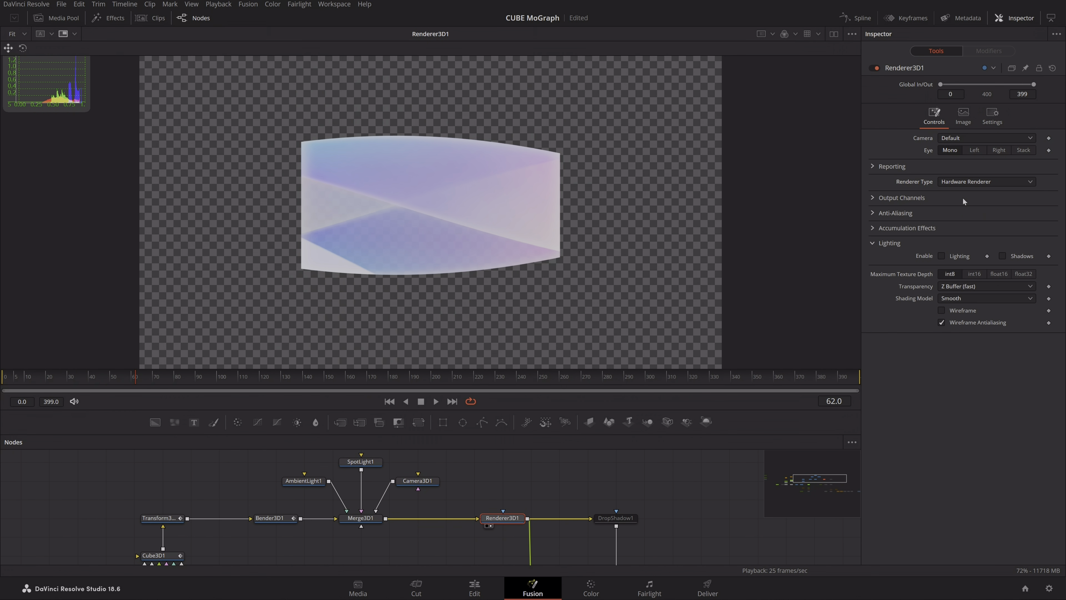
left_click(961, 182)
left_click(948, 221)
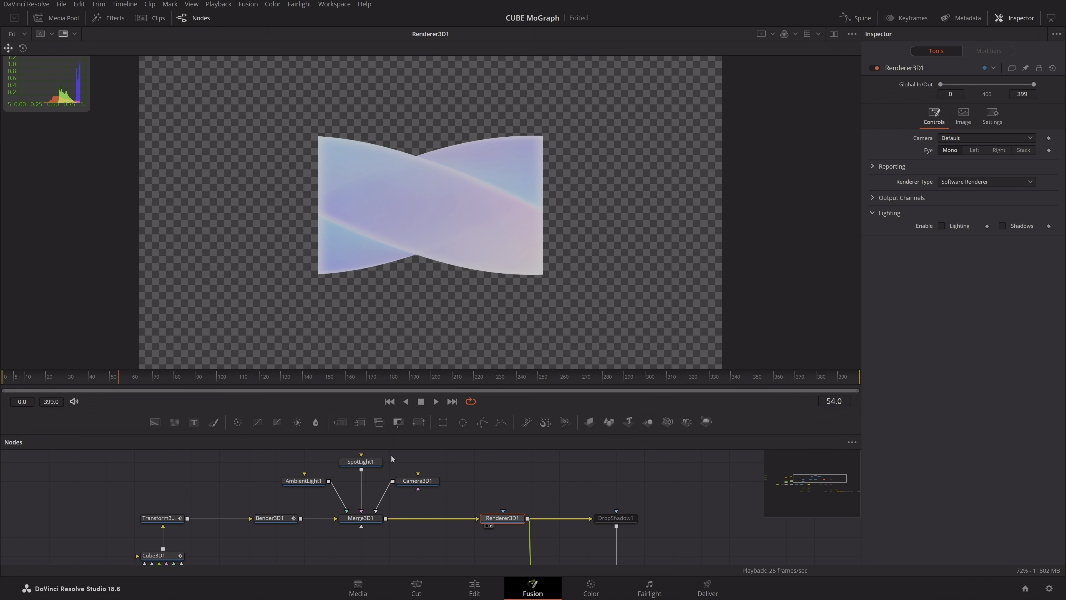
Disable the AmbientLight1 and SpotLight1 nodes, then reselect Renderer3D1 and look over the node tree around it
left_click_drag(286, 455, 356, 486)
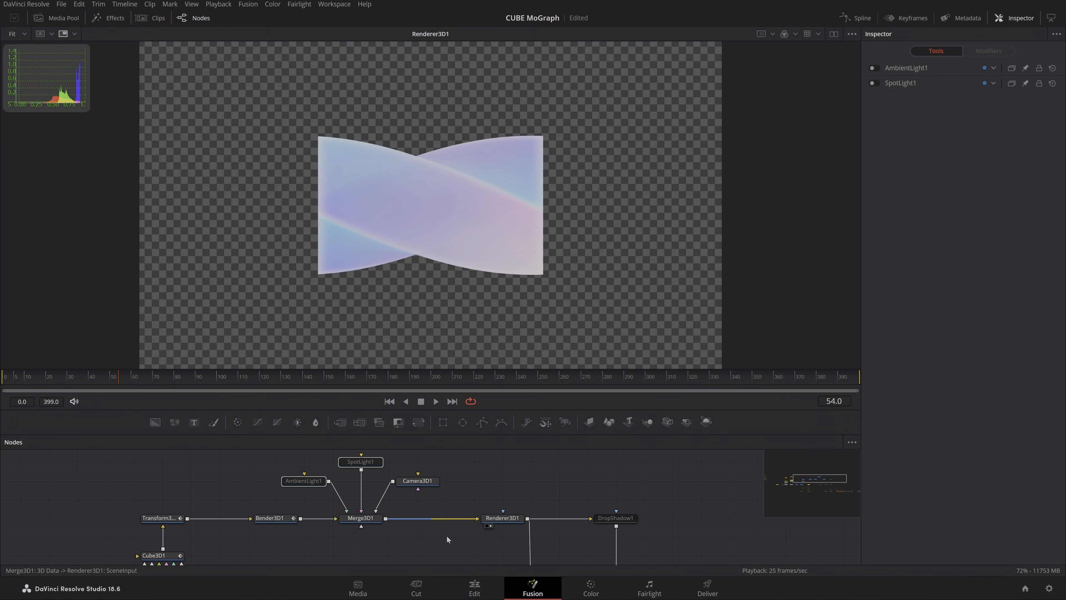
left_click(505, 517)
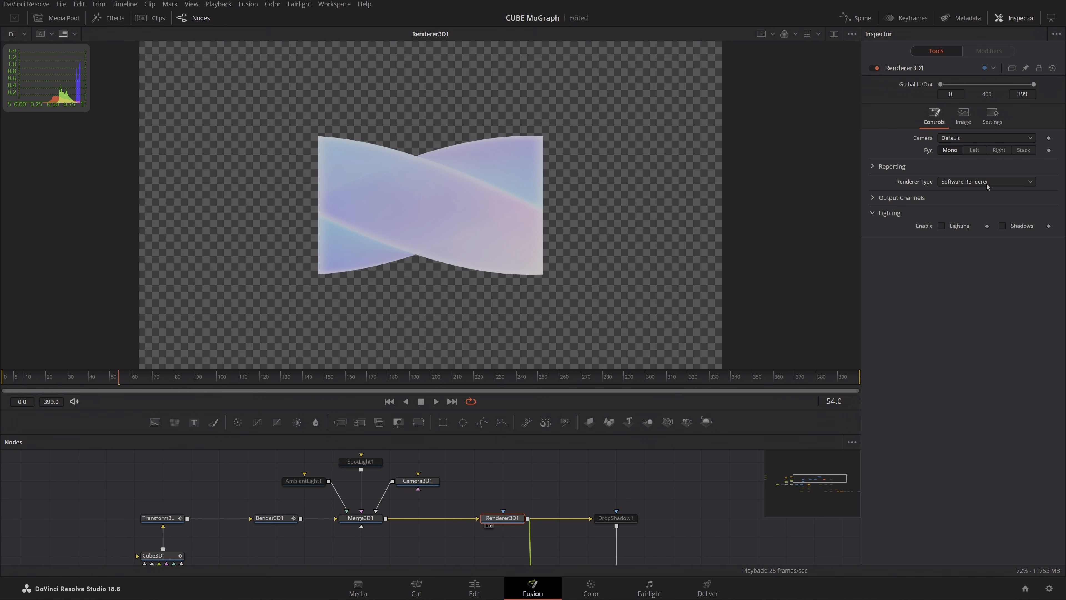
scroll(509, 467, "down", 4)
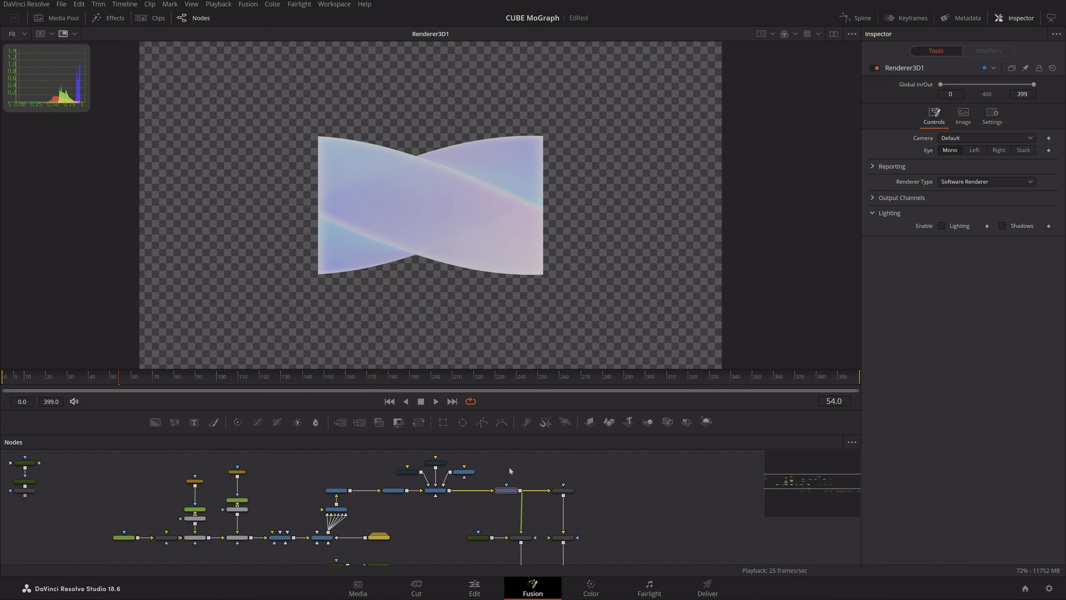
scroll(491, 488, "up", 4)
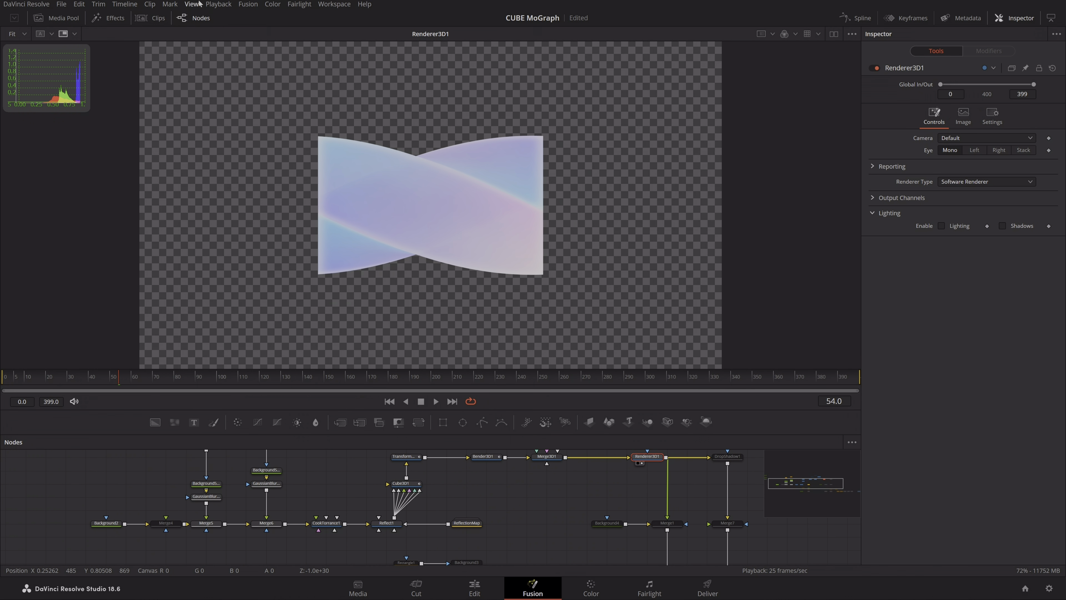
Set the timeline proxy resolution to Half
left_click(218, 4)
mouse_move(357, 38)
left_click(400, 48)
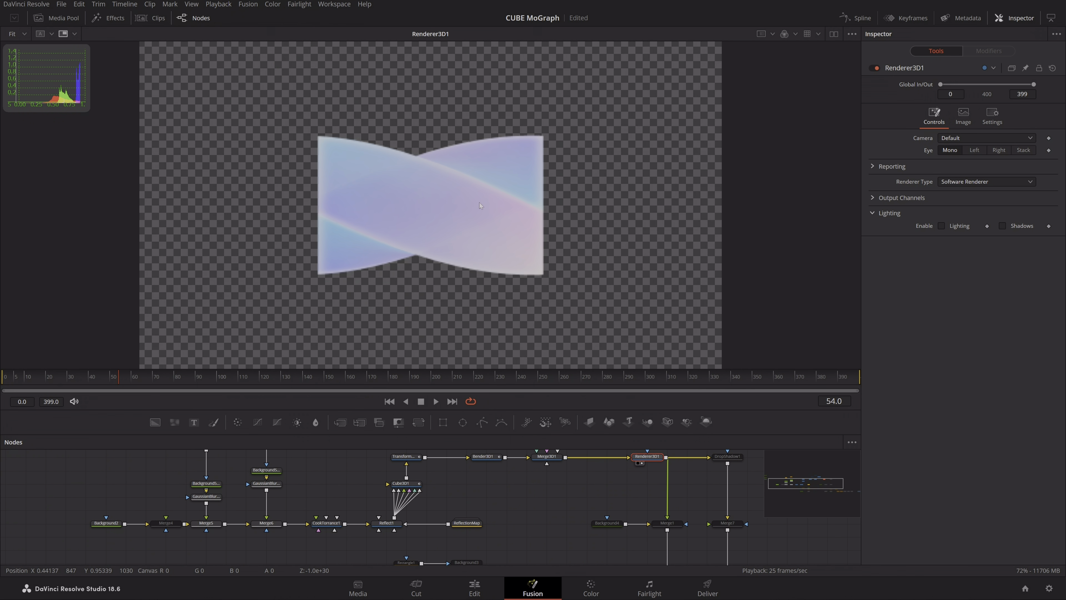
Display the Cube3D1 node in the viewer instead of the rendered output
left_click_drag(338, 476, 562, 478)
scroll(341, 501, "up", 2)
left_click_drag(390, 507, 370, 507)
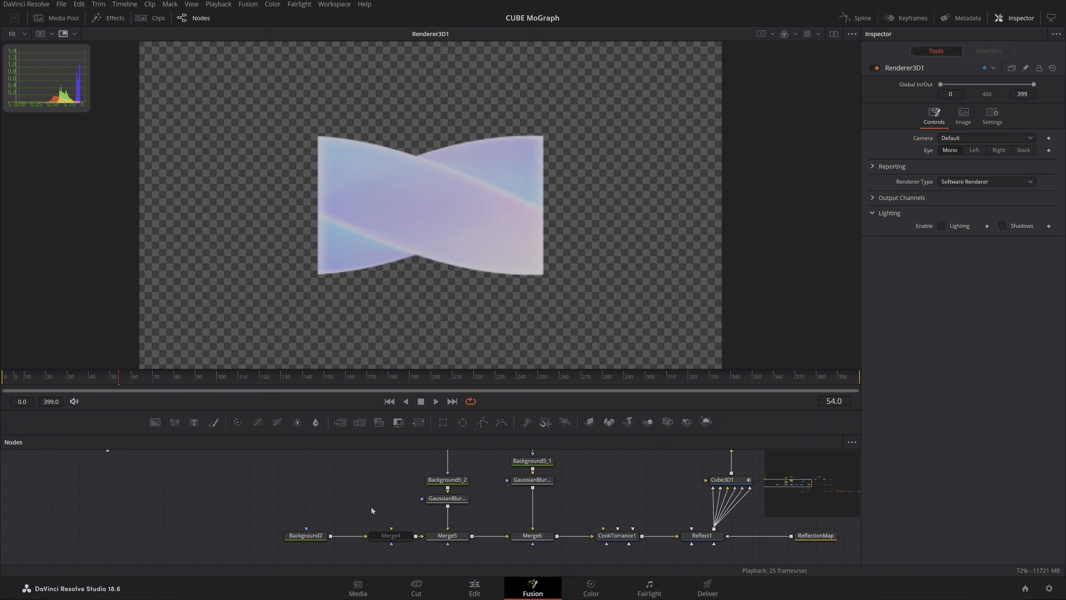
left_click_drag(633, 492, 472, 538)
left_click_drag(563, 526, 357, 224)
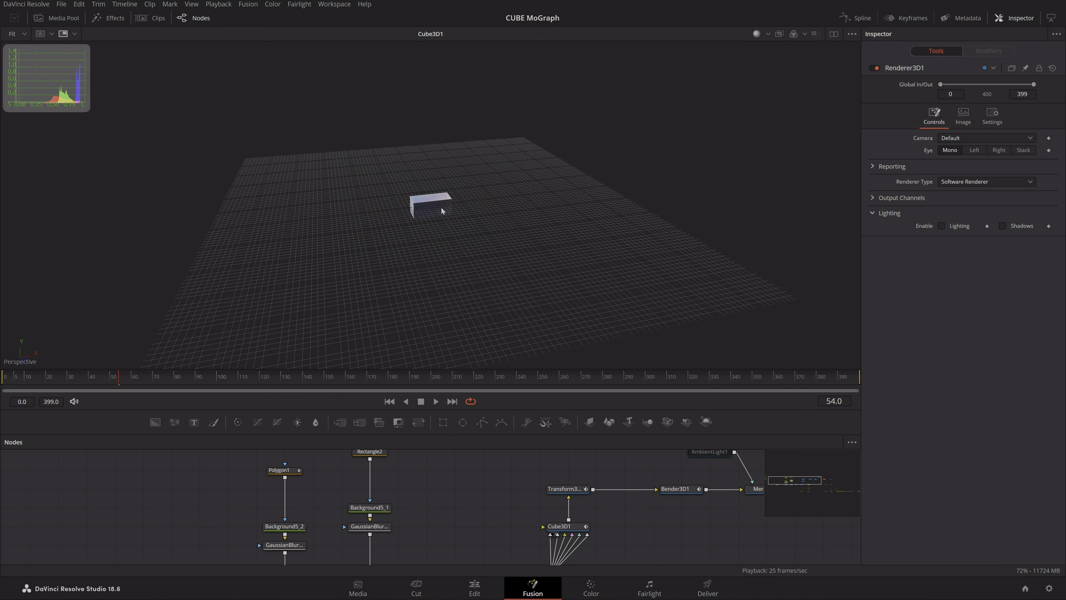
Select the cube in the 3D view, turn off the viewer lighting and frame the cube to examine its unlit surfaces
left_click_drag(441, 211, 443, 227)
scroll(442, 227, "up", 4)
left_click_drag(553, 179, 298, 297)
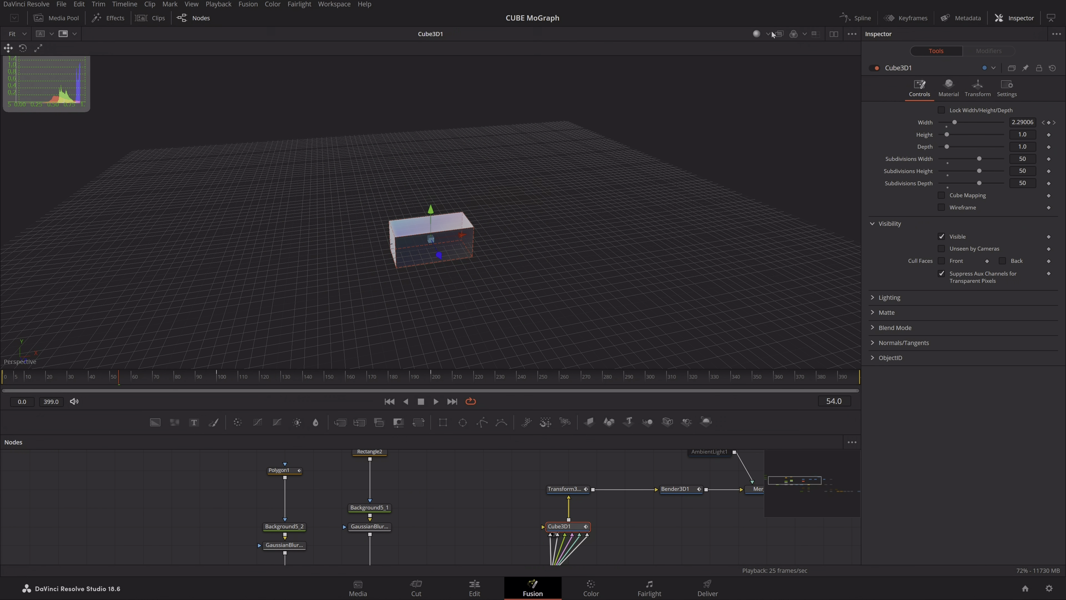
left_click(757, 33)
key("f")
left_click_drag(503, 315, 543, 289)
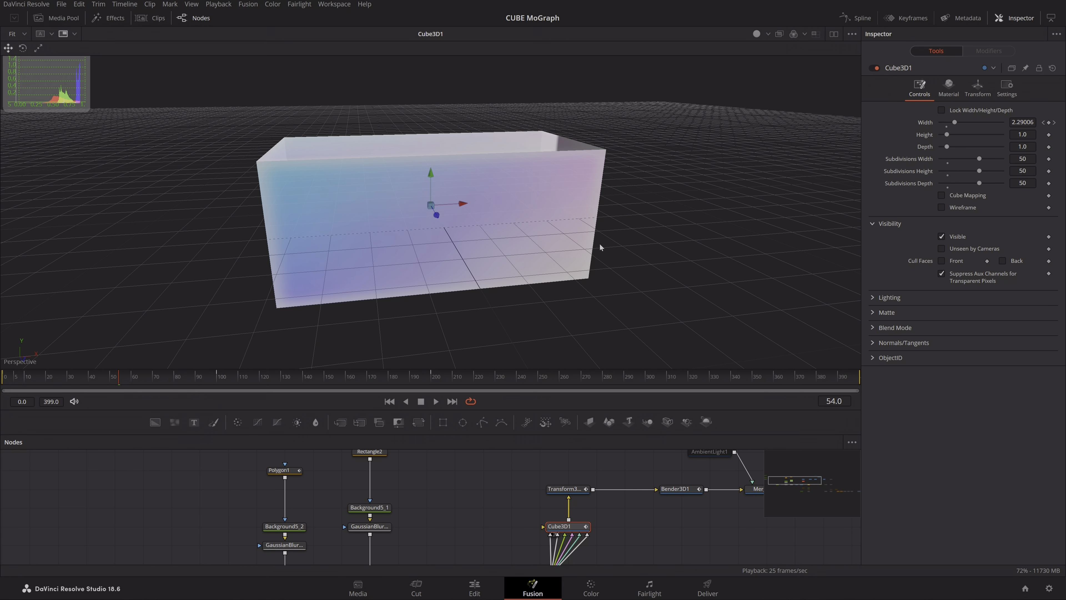
scroll(388, 206, "down", 3)
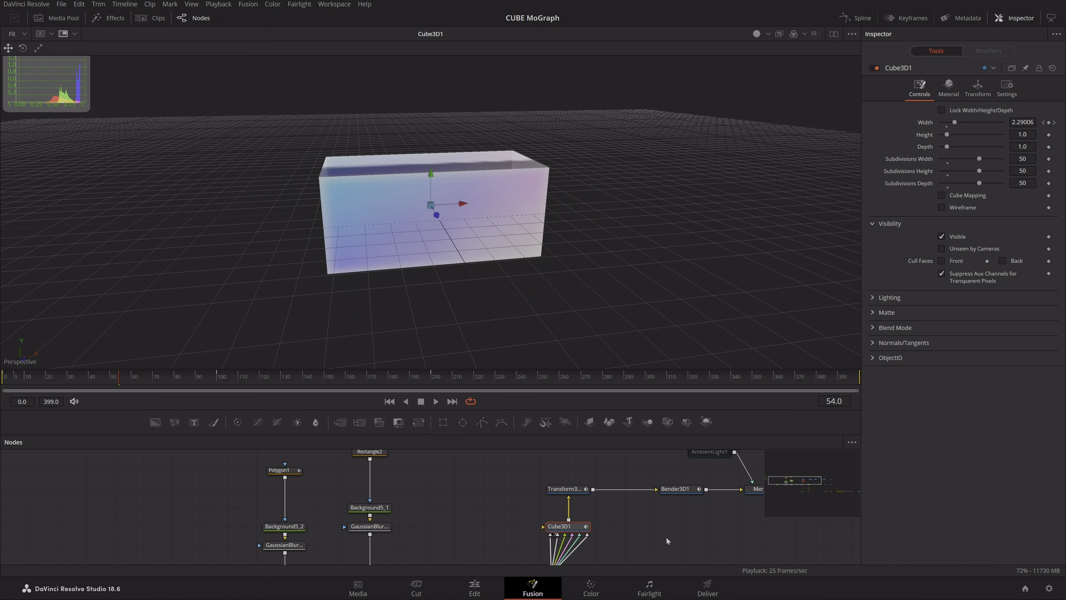
Select Bender3D1 to view its twist settings, orbit around the cube, and reselect Cube3D1
left_click(680, 488)
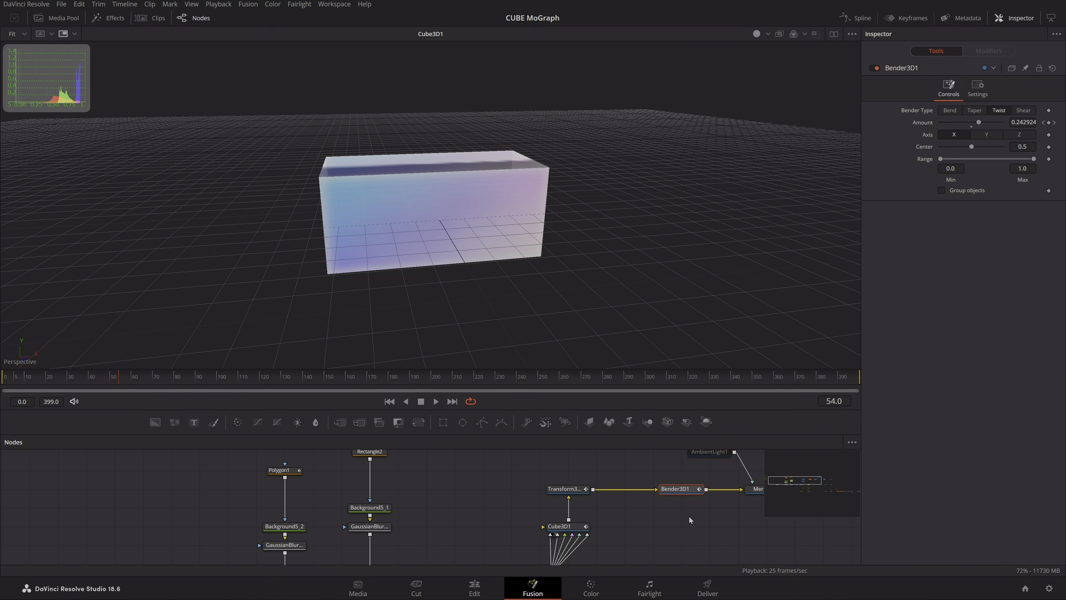
left_click(661, 529)
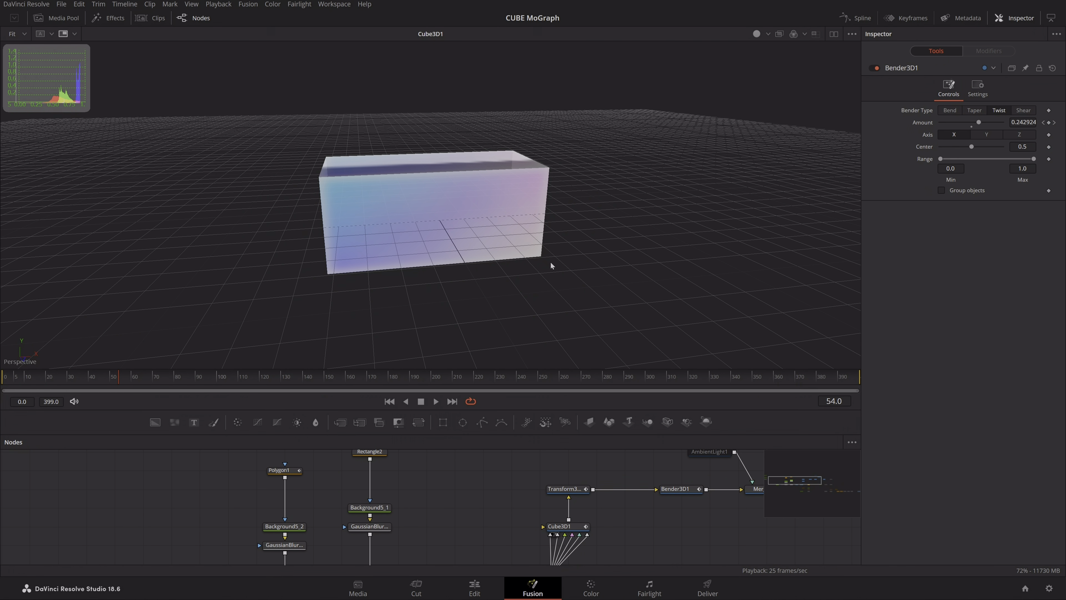
left_click_drag(548, 259, 532, 257)
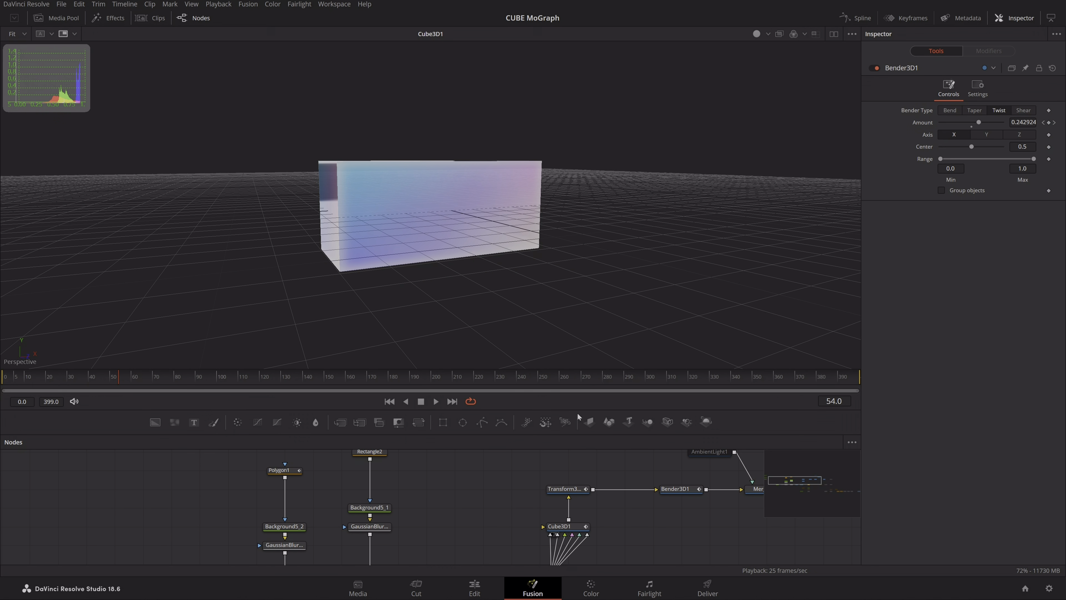
left_click_drag(424, 518, 427, 437)
left_click_drag(502, 488, 478, 524)
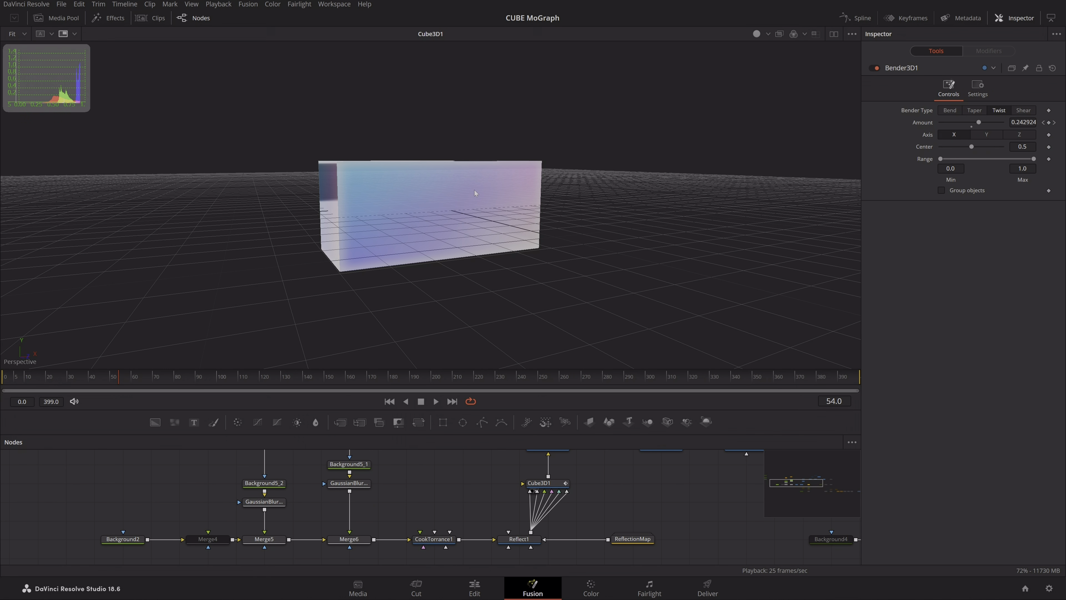
left_click(439, 183)
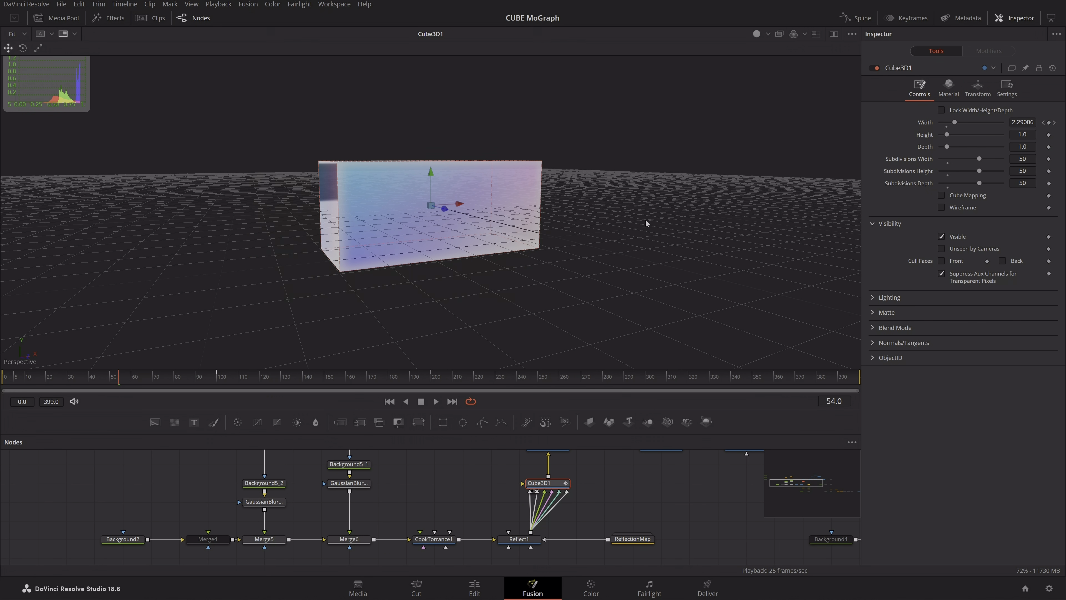
Disable the CookTorrance1 material node in the chain feeding the cube
left_click_drag(615, 526, 595, 492)
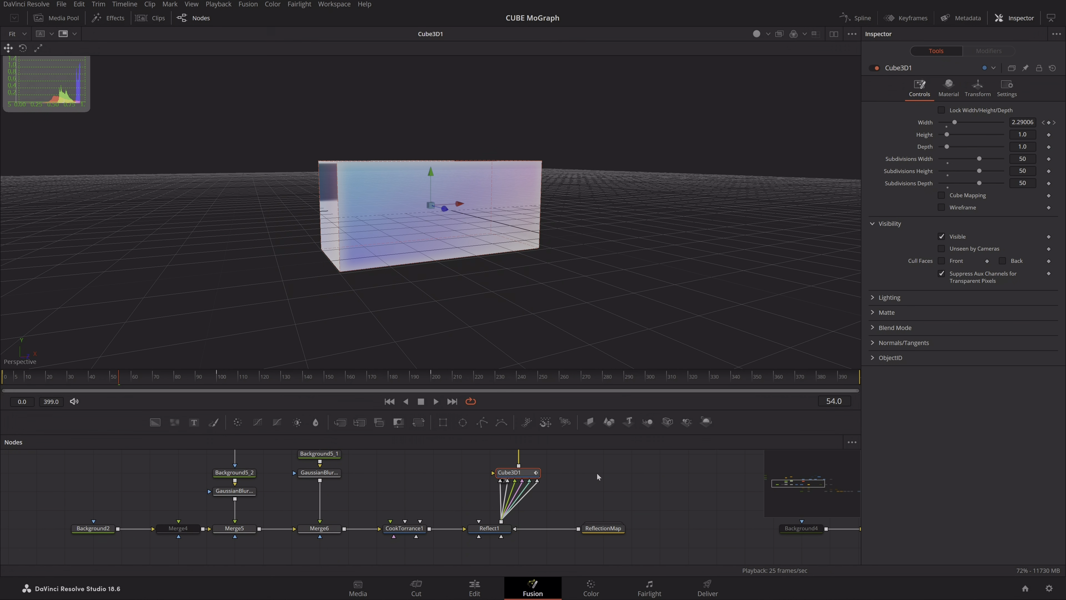
left_click_drag(394, 468, 437, 510)
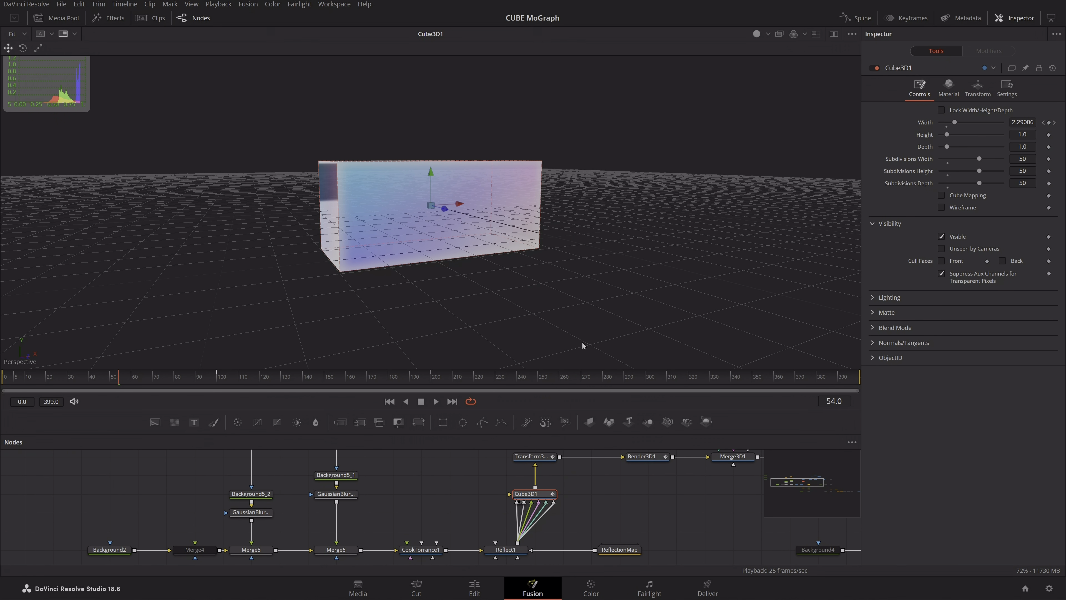
left_click_drag(628, 525, 661, 483)
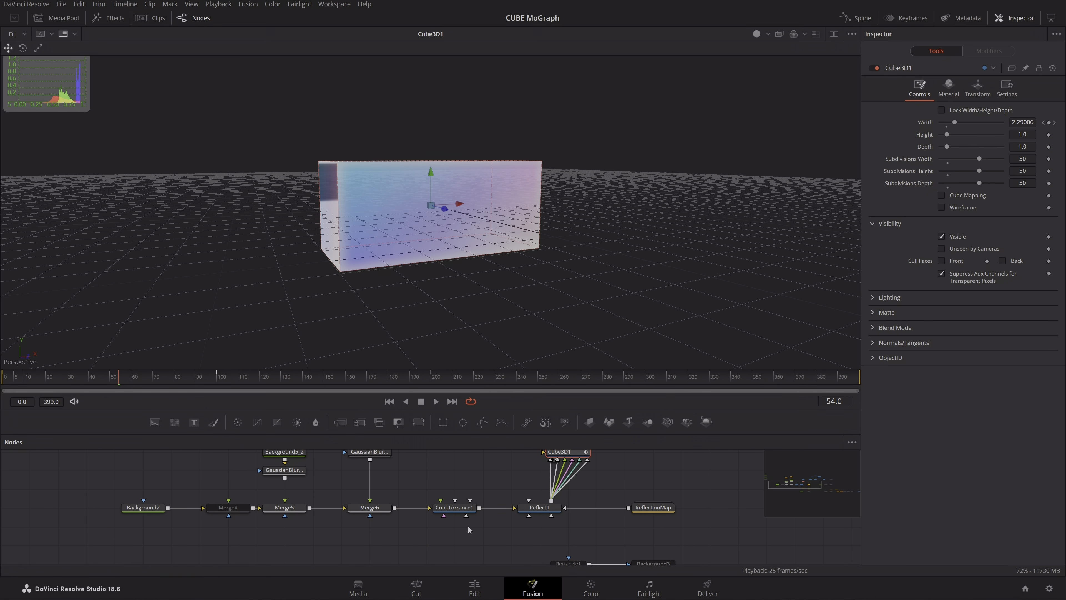
left_click(464, 507)
key("ctrl+p")
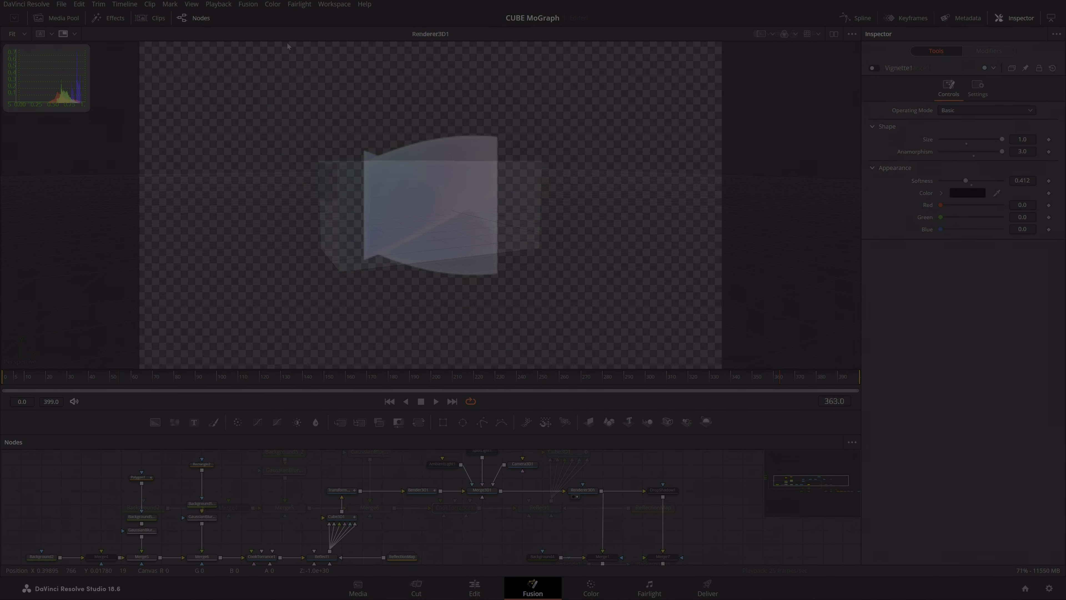
Open the timeline proxy resolution options, then toggle pass-through on the 3D nodes from Transform3D1 to Renderer3D1, including the lights and camera
left_click(218, 4)
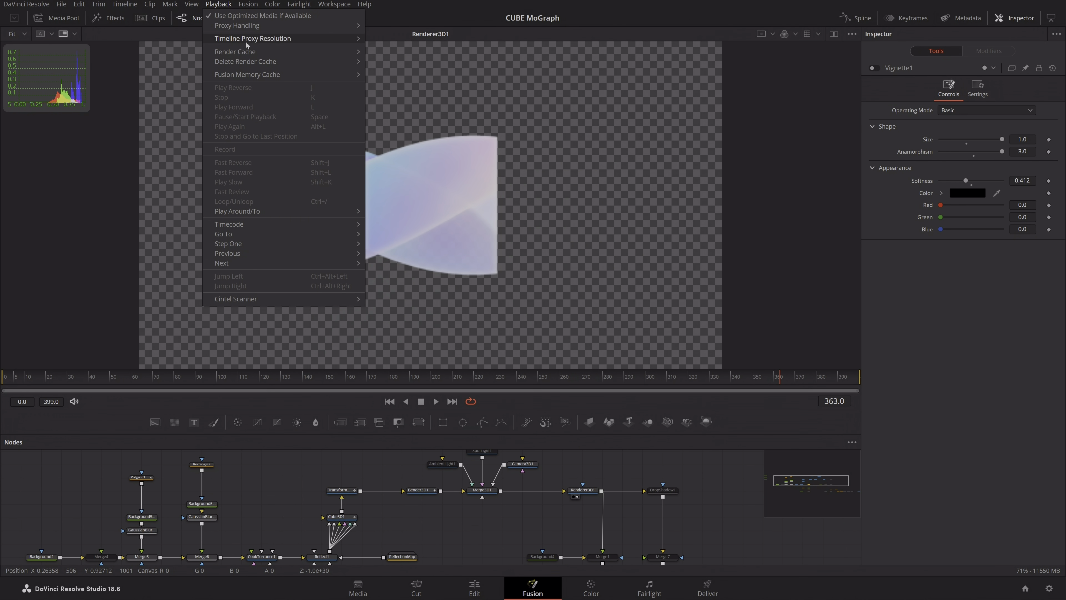
mouse_move(274, 42)
left_click_drag(393, 463, 504, 442)
left_click_drag(385, 491, 374, 530)
left_click_drag(569, 504, 555, 515)
left_click_drag(371, 460, 668, 515)
key("ctrl+p")
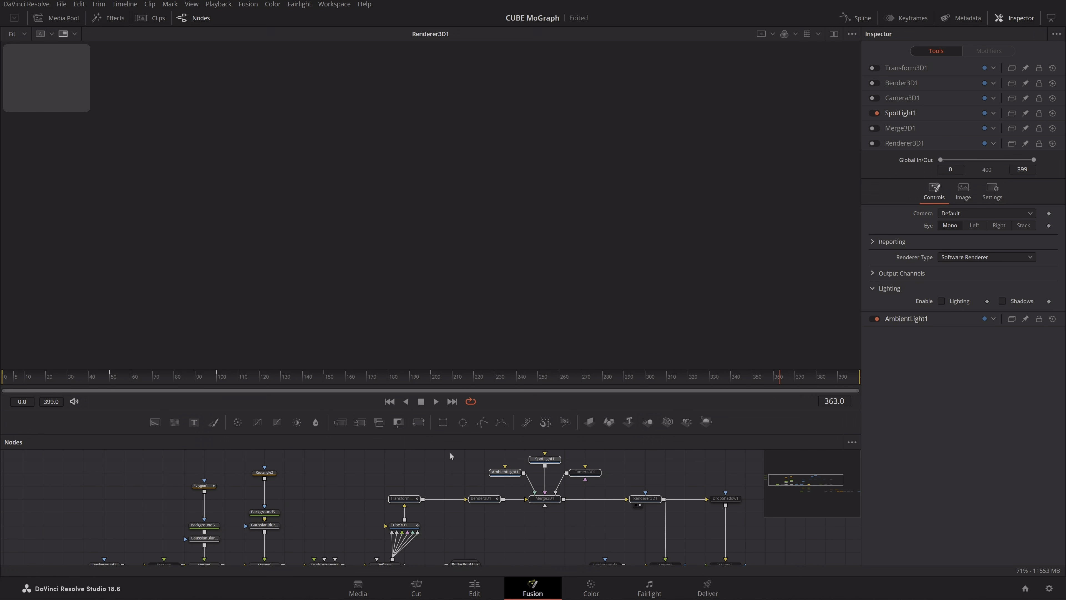
Disable the Cube3D1, CookTorrance1, Reflect1 and ReflectionMap nodes together
left_click(460, 451)
left_click_drag(492, 470, 650, 420)
left_click_drag(635, 535, 520, 484)
key("ctrl+p")
Display Background2 in an enlarged viewer and choose Four Corner as its background type
left_click_drag(324, 514, 433, 188)
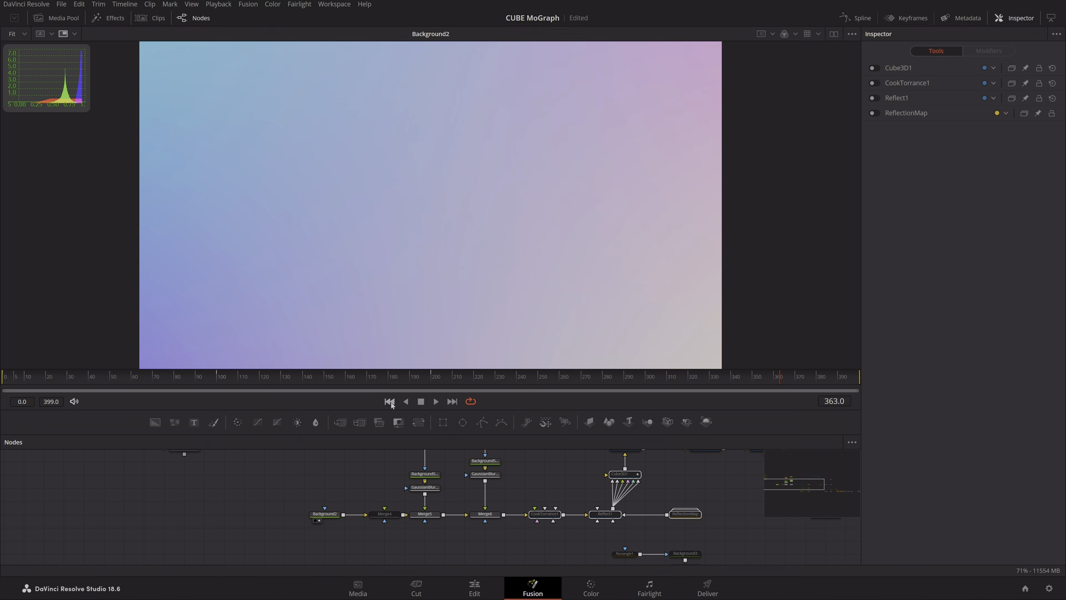
left_click(335, 513)
scroll(327, 488, "up", 5)
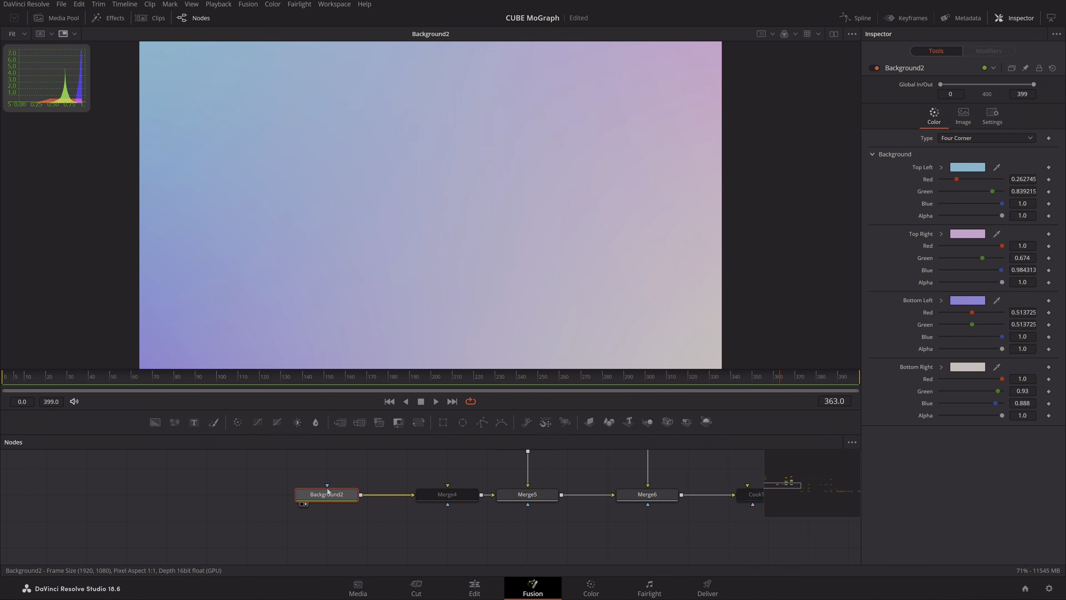
left_click_drag(503, 411, 504, 453)
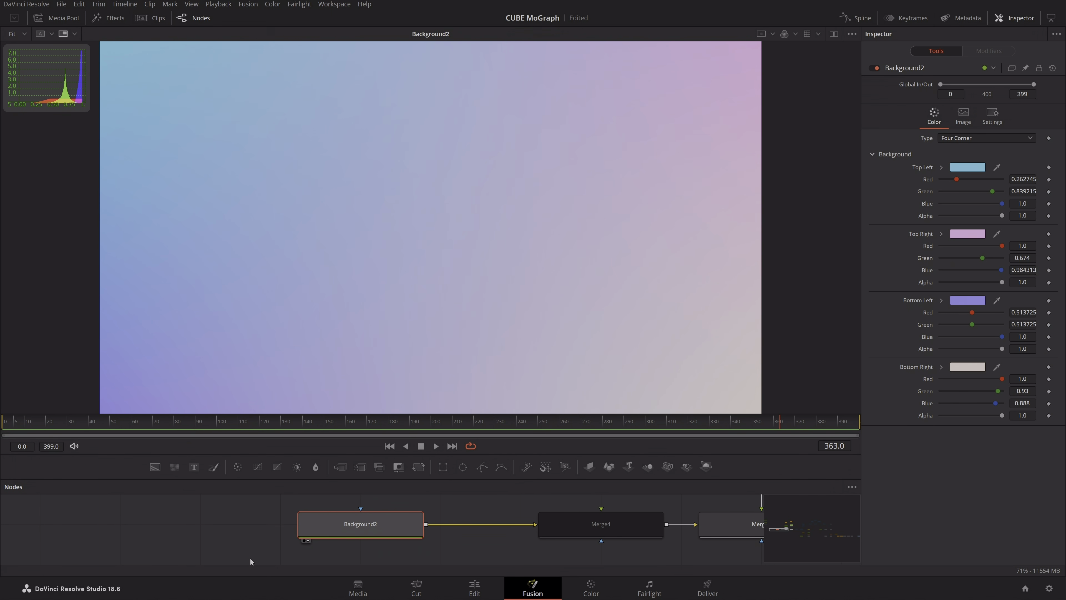
left_click(972, 141)
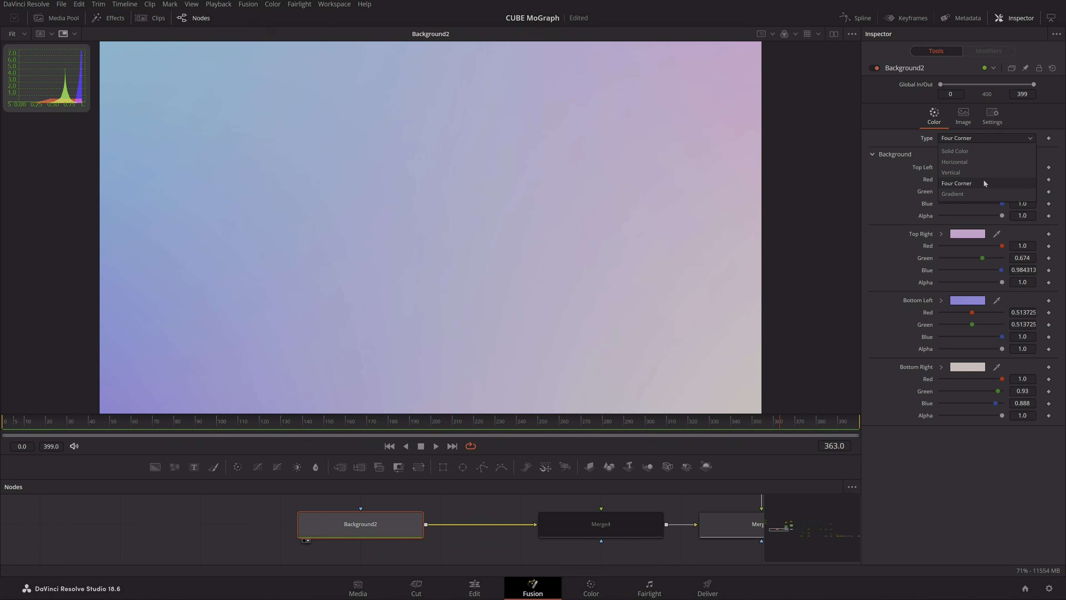
left_click(965, 184)
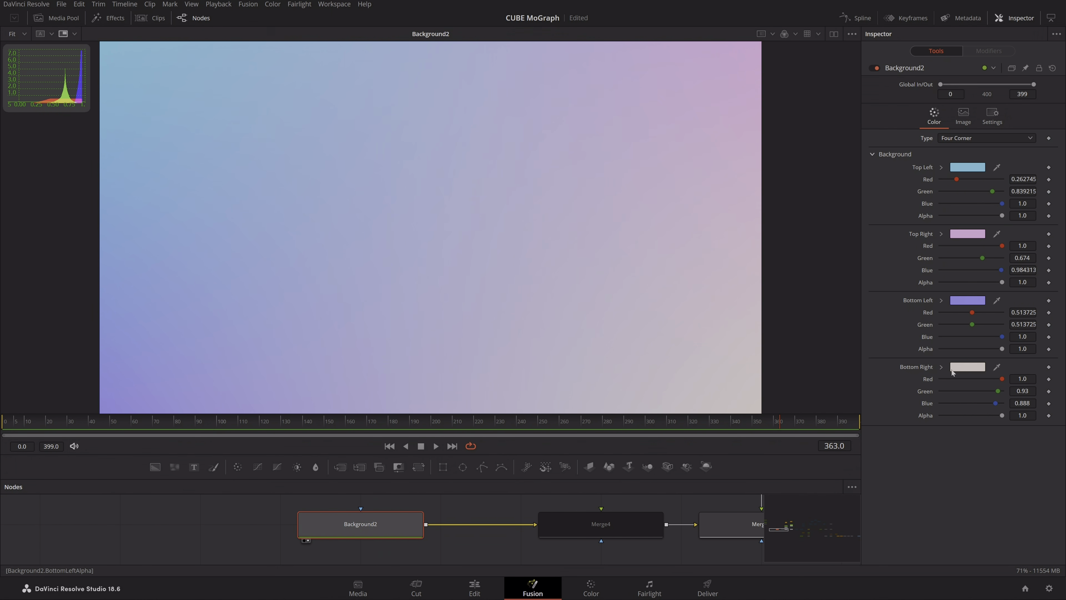
Display the masked Background5_2 node in the viewer and select it to view its solid color settings
left_click_drag(544, 524, 191, 512)
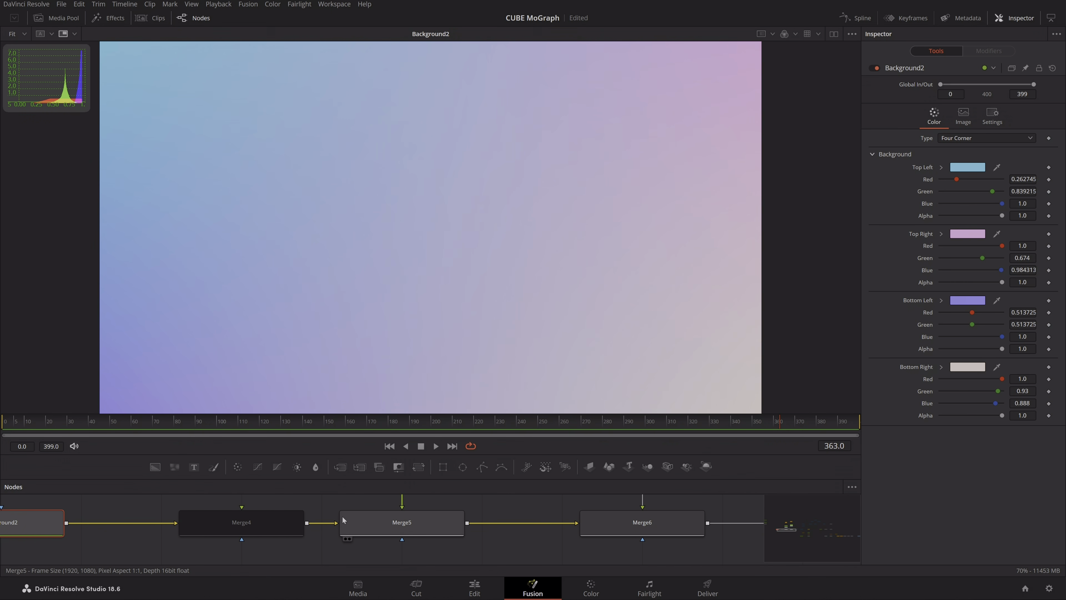
left_click_drag(342, 517, 319, 534)
scroll(342, 524, "down", 2)
left_click_drag(425, 518, 426, 416)
left_click(330, 549)
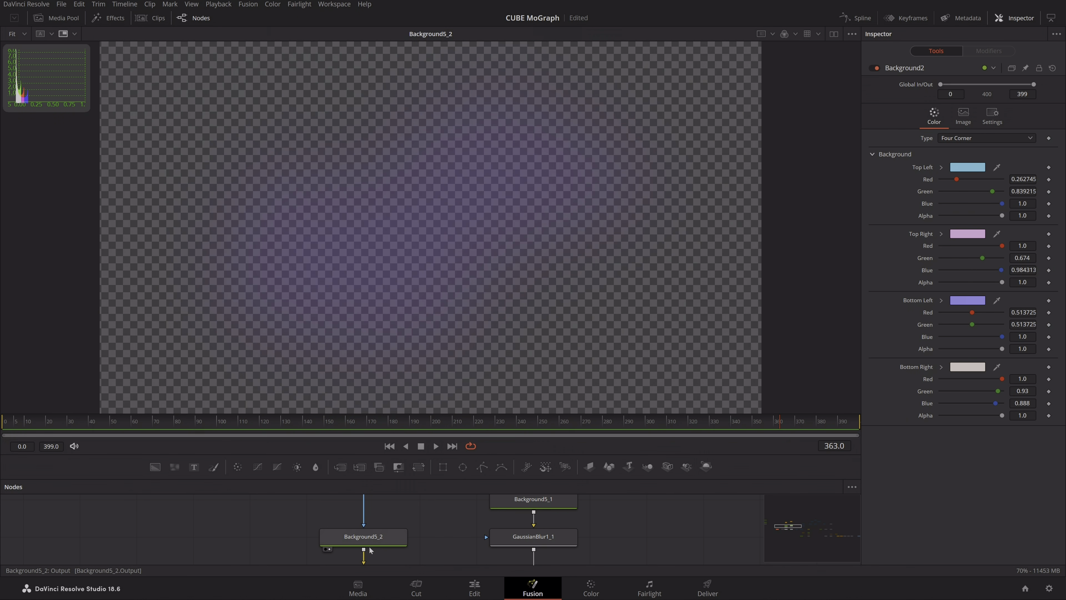
left_click(378, 538)
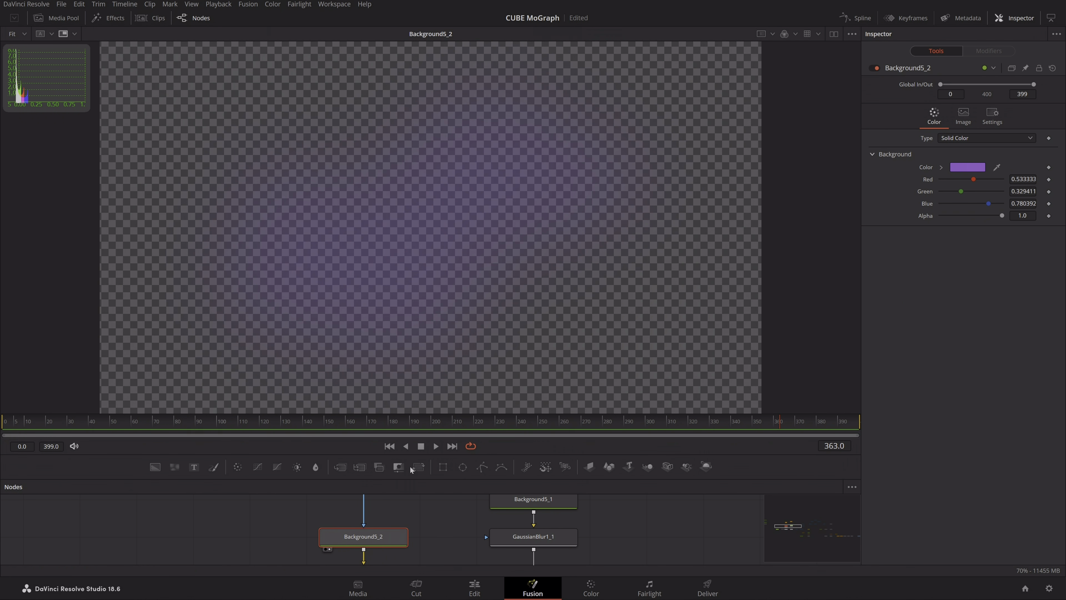
Select the Polygon1 mask above Background5_2 to examine its shape and soft edge settings
left_click(364, 516)
scroll(373, 514, "down", 2)
left_click_drag(383, 513, 354, 551)
left_click_drag(372, 512, 366, 561)
left_click_drag(369, 548, 330, 510)
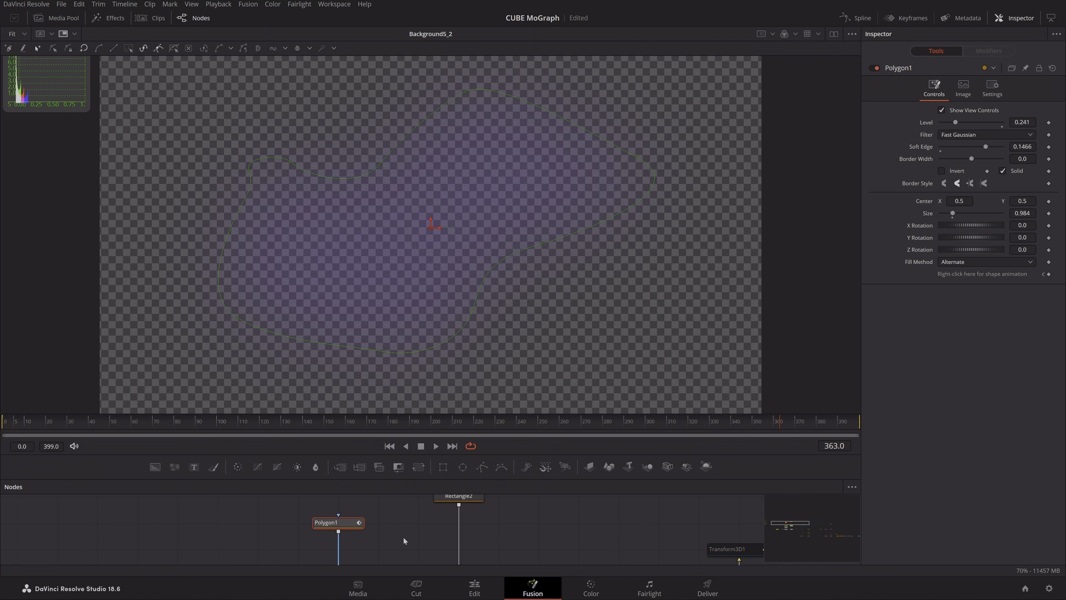
Display Merge5 in the viewer to examine the purple shape blended over the gradient
left_click_drag(404, 538, 415, 363)
left_click_drag(378, 493, 334, 538)
left_click(338, 528)
key("1")
left_click(341, 523)
key("1")
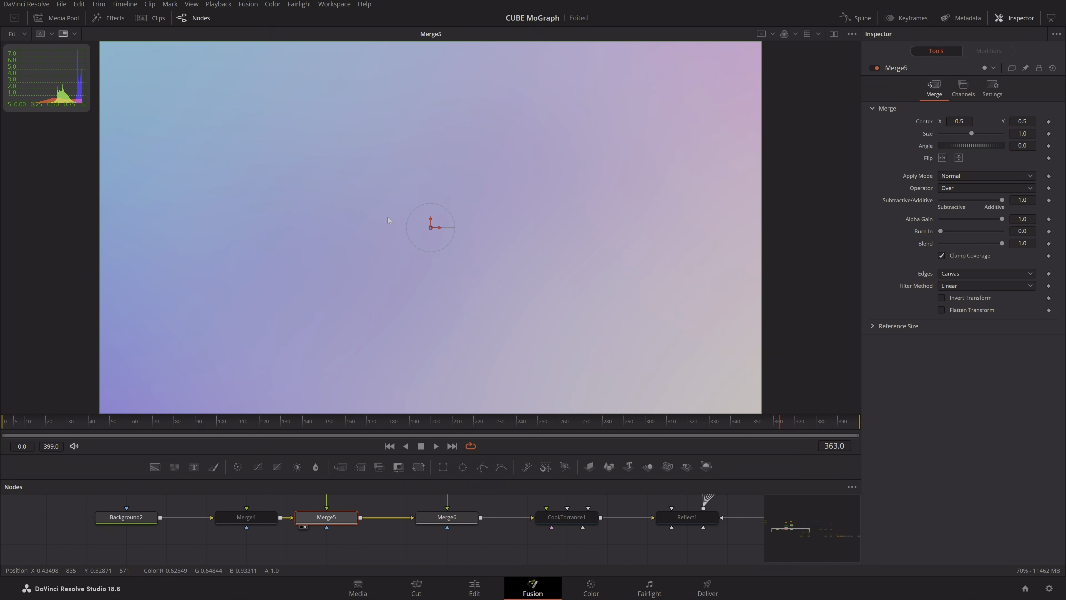
left_click(371, 545)
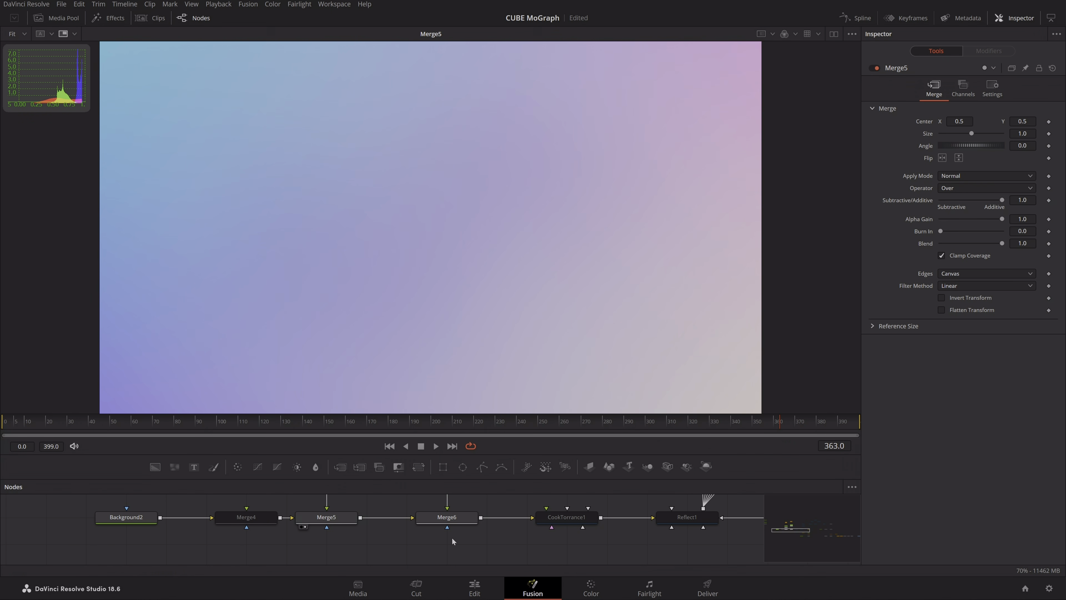
Follow Merge6's foreground branch to the Rectangle2 mask, display it, and select it to view its inverted border settings
left_click(449, 518)
scroll(475, 546, "up", 5)
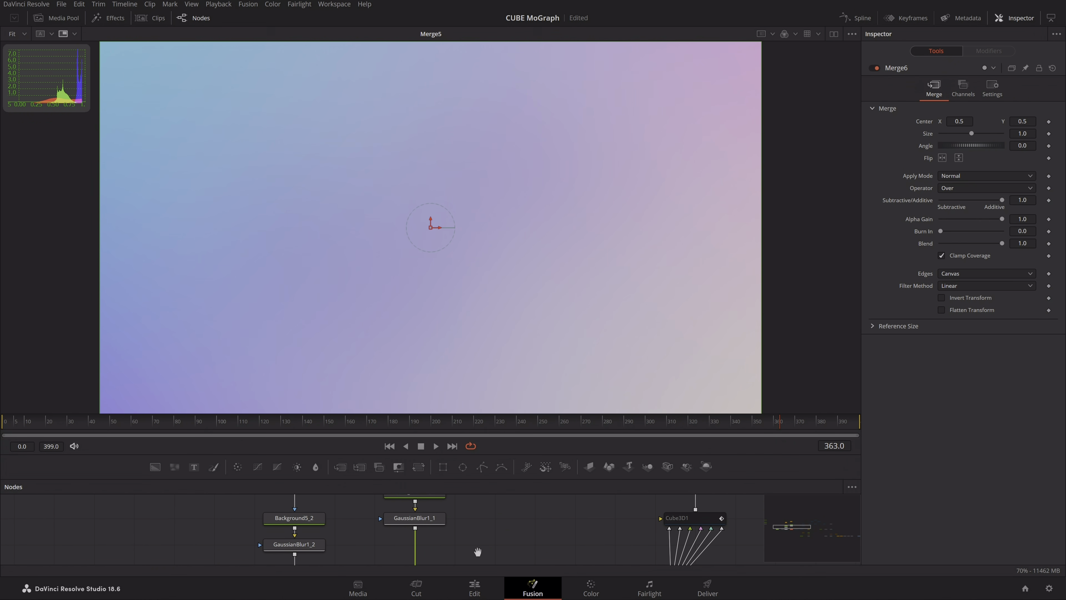
left_click_drag(500, 293, 499, 294)
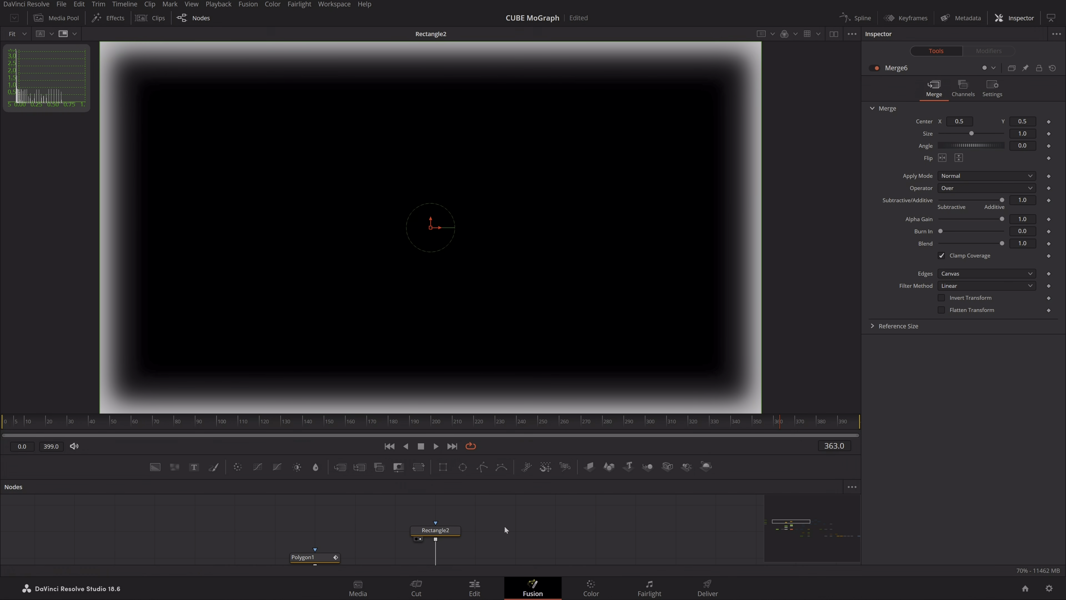
left_click_drag(504, 530, 506, 503)
left_click(435, 506)
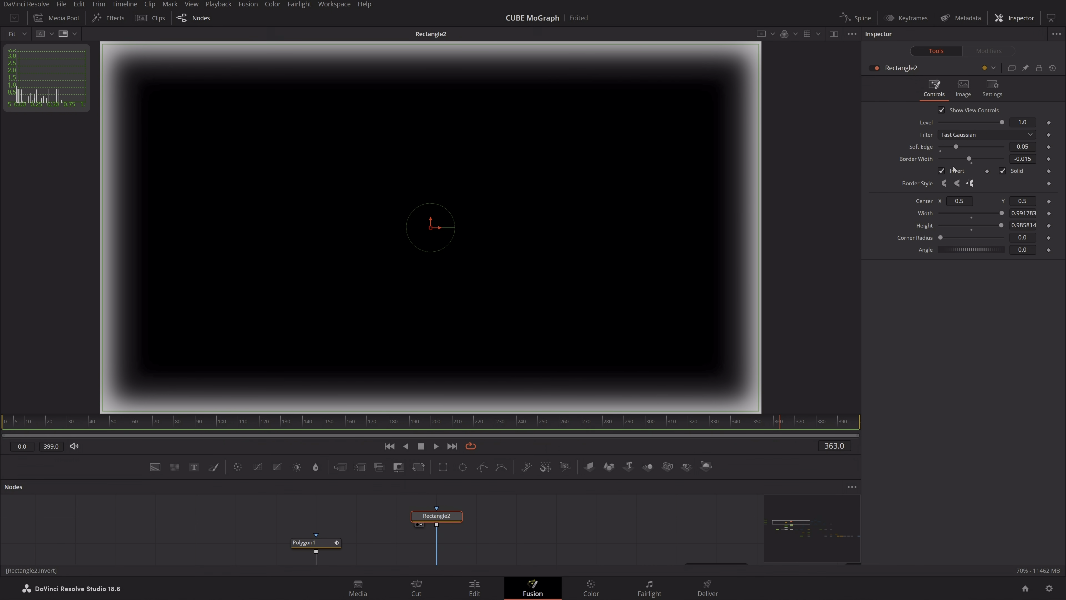
Display Background5_1 in the viewer and select it to check its solid white color
left_click_drag(483, 554, 465, 499)
left_click_drag(434, 530, 452, 350)
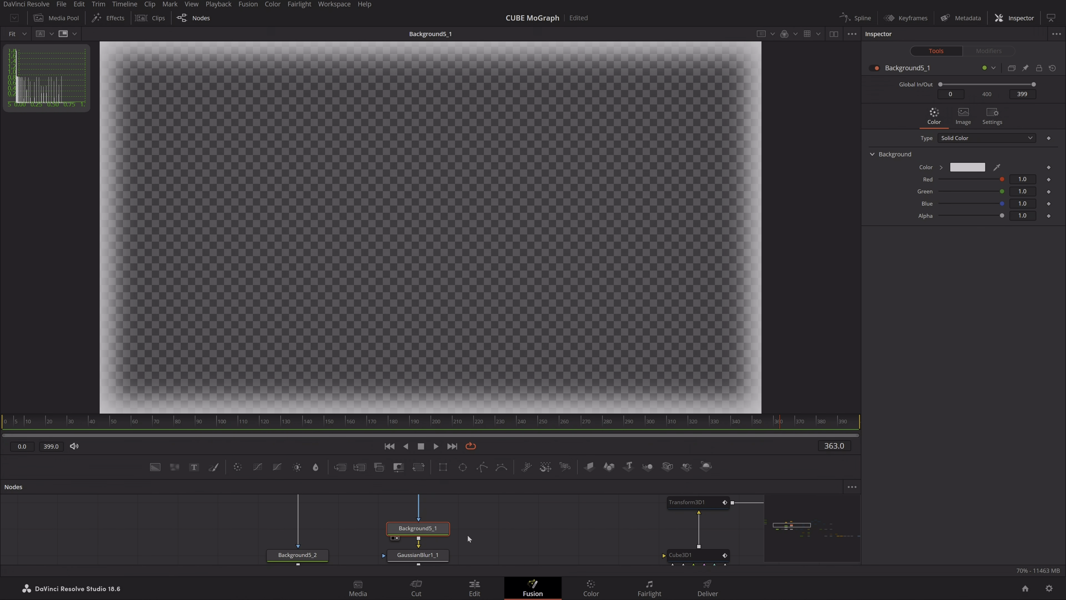
left_click_drag(466, 547, 455, 528)
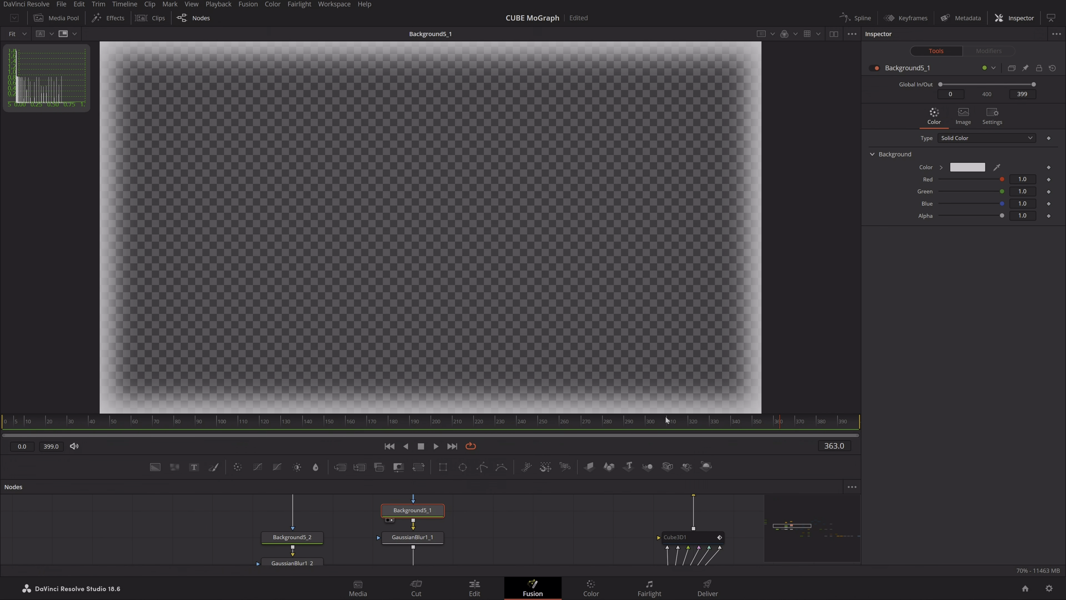
Display and select GaussianBlur1_1 to check its blur strength, then display the combined Merge6 result
left_click_drag(422, 539, 459, 293)
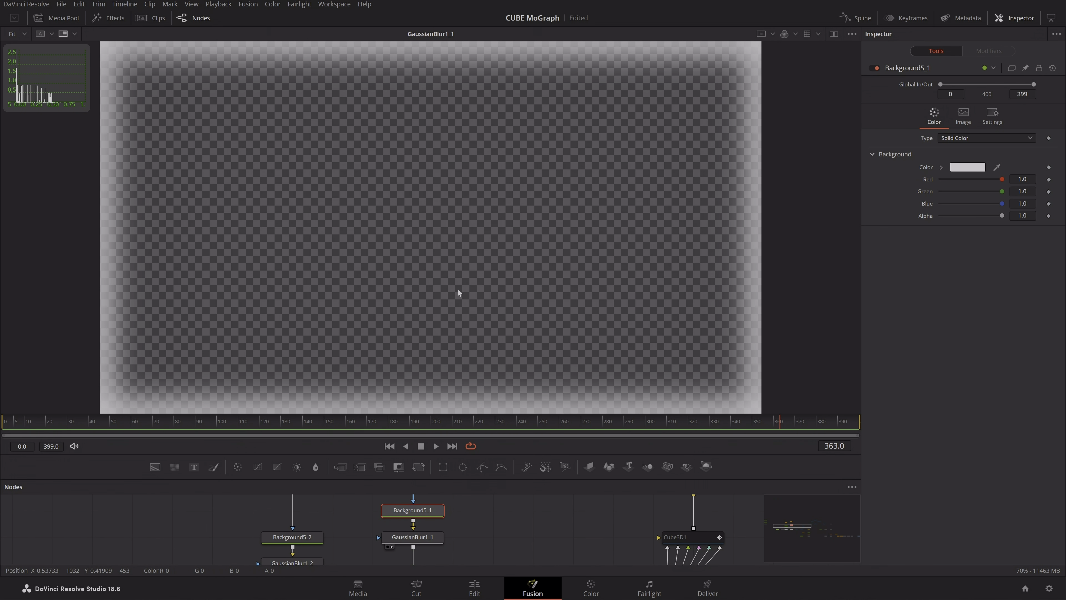
left_click(434, 537)
left_click_drag(466, 525, 469, 432)
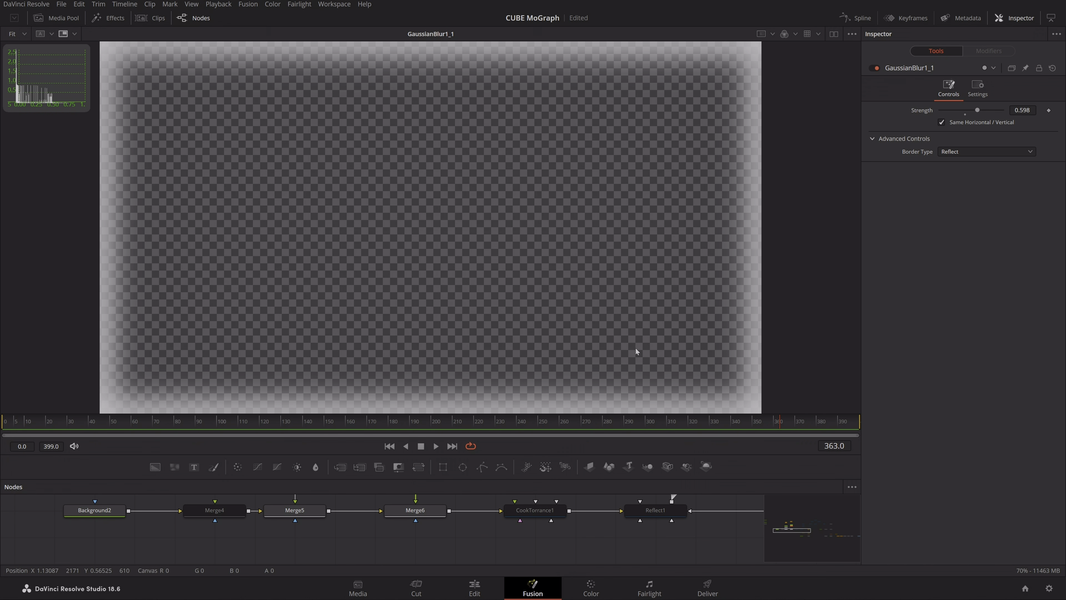
left_click_drag(474, 514, 463, 523)
left_click_drag(415, 518, 469, 389)
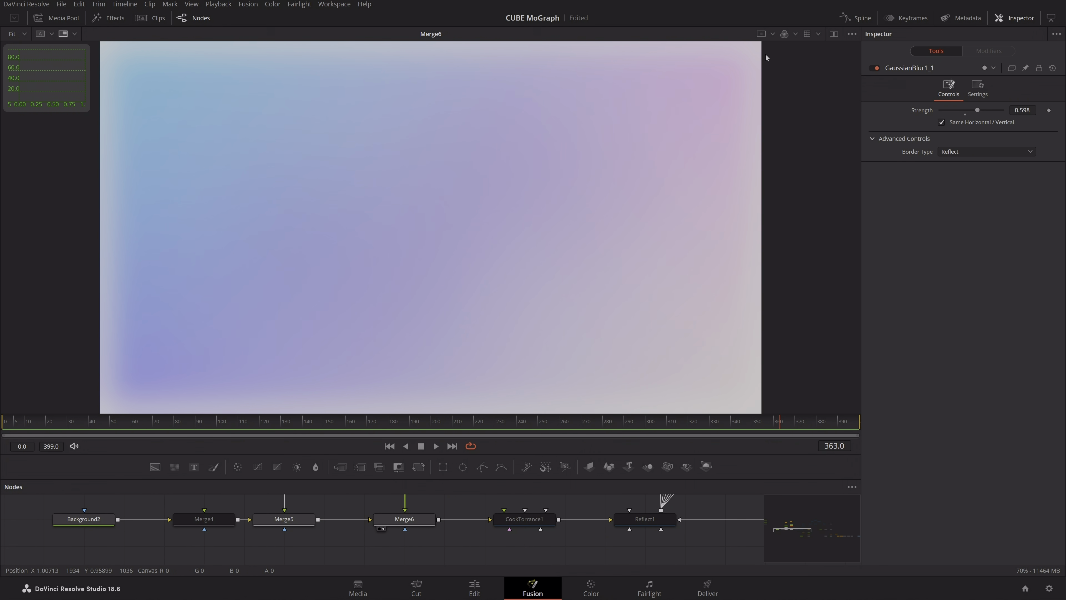
Enable the CookTorrance1 material after Merge6 and display it in the viewer, rotating the preview cube to examine it
left_click(423, 525)
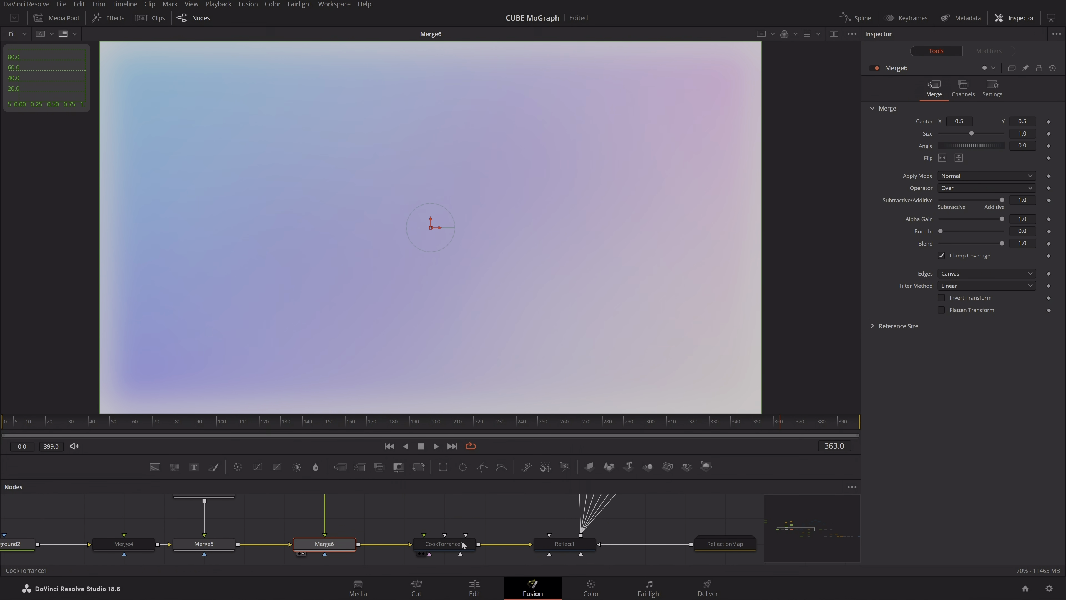
left_click(466, 532)
left_click_drag(468, 535, 528, 200)
left_click_drag(445, 236, 535, 281)
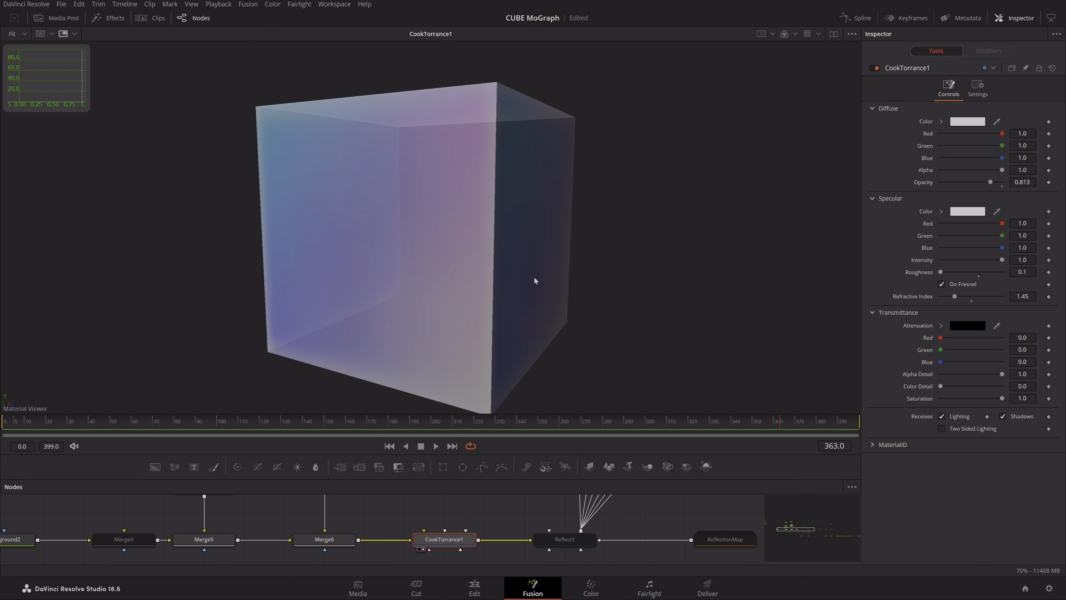
Change the material preview shape to a plane and look at the CookTorrance1 texture from several angles
right_click(22, 413)
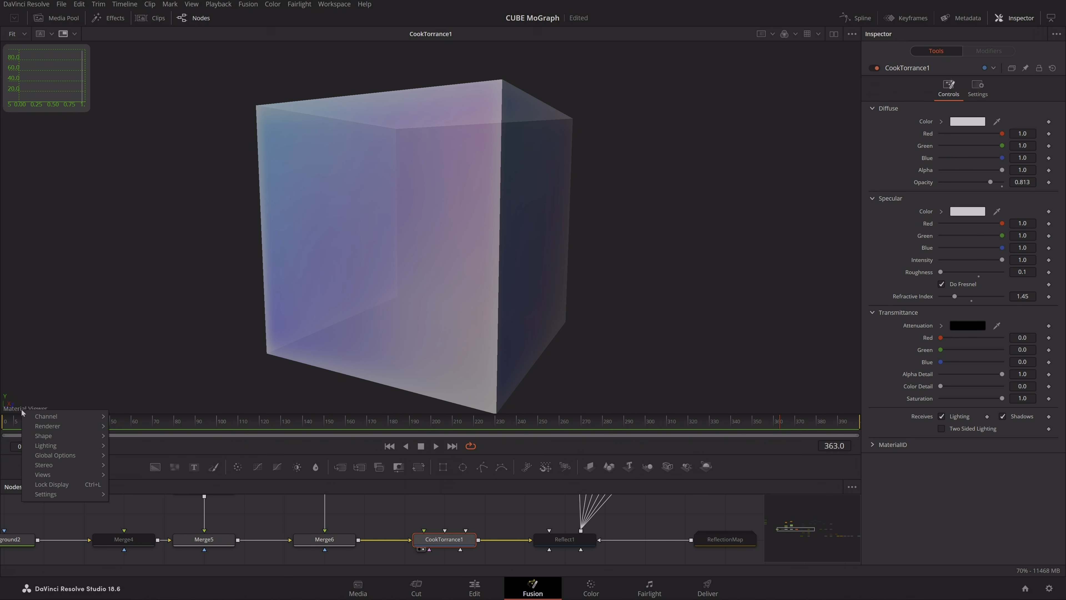
right_click(1, 404)
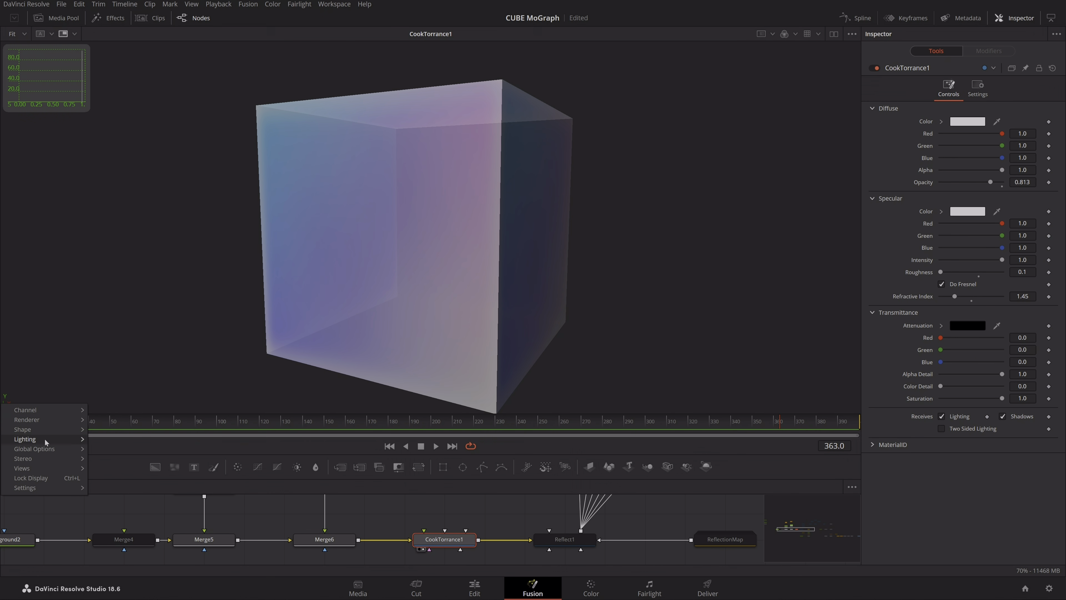
mouse_move(49, 429)
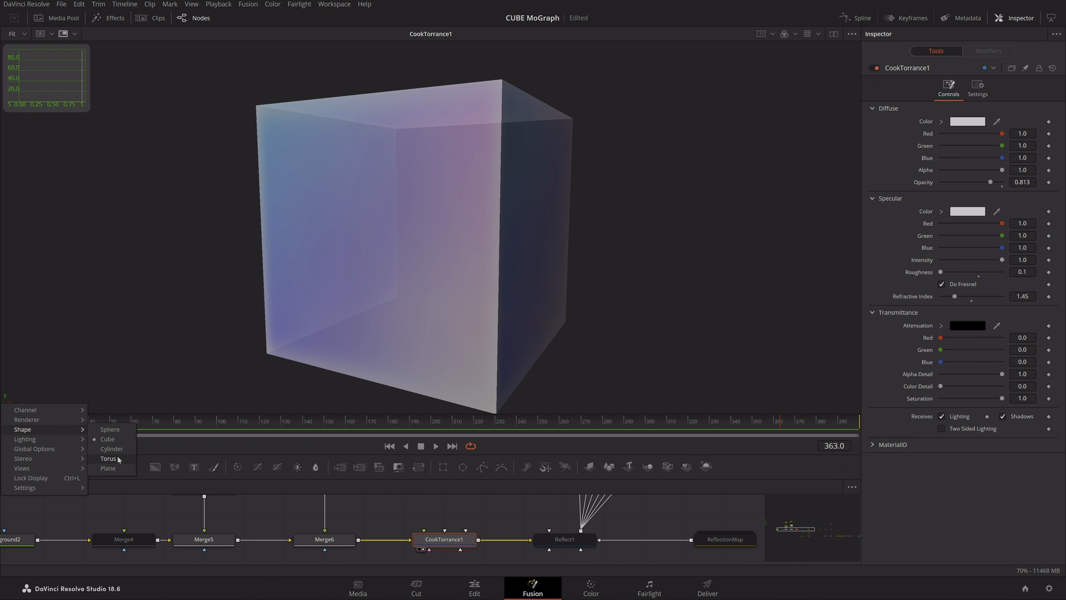
left_click(108, 458)
left_click_drag(461, 251, 220, 390)
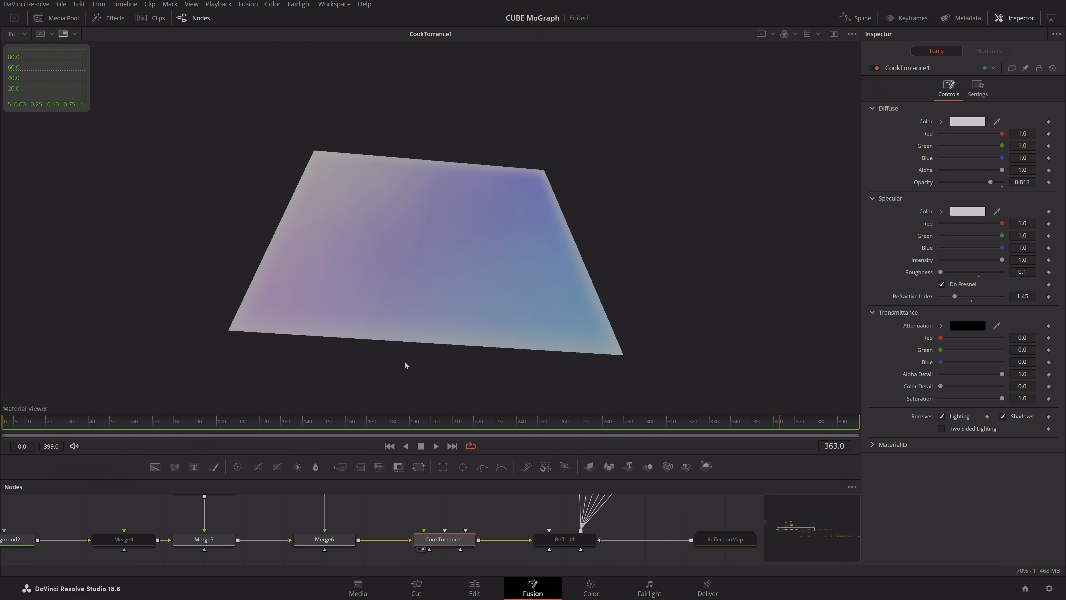
left_click_drag(405, 361, 457, 252)
Set the material preview shape to a sphere and examine the CookTorrance1 shading on it
right_click(22, 404)
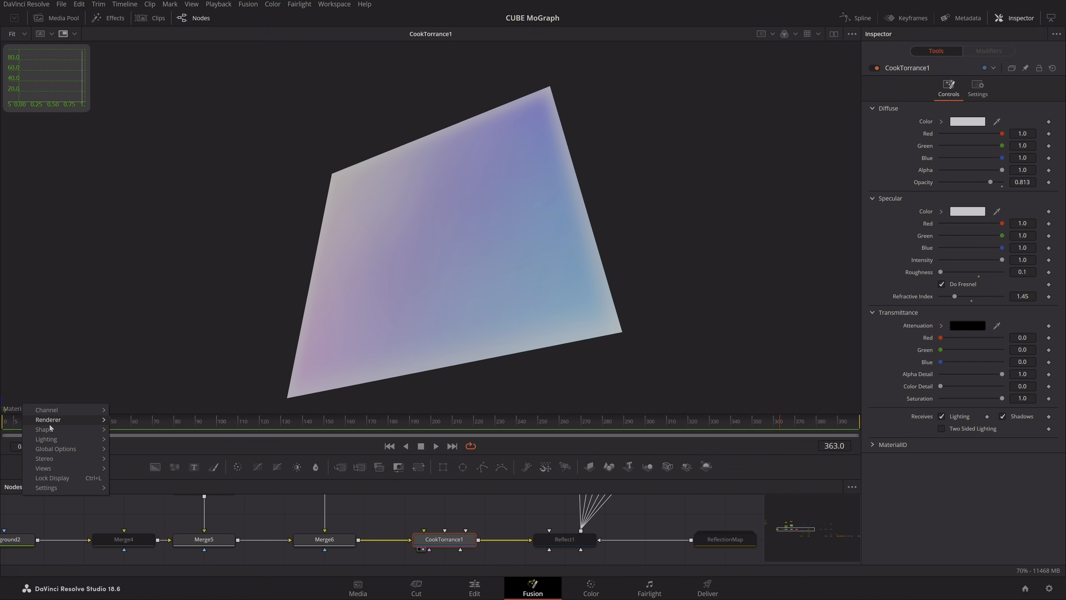
mouse_move(58, 431)
left_click(131, 430)
left_click_drag(502, 248, 423, 214)
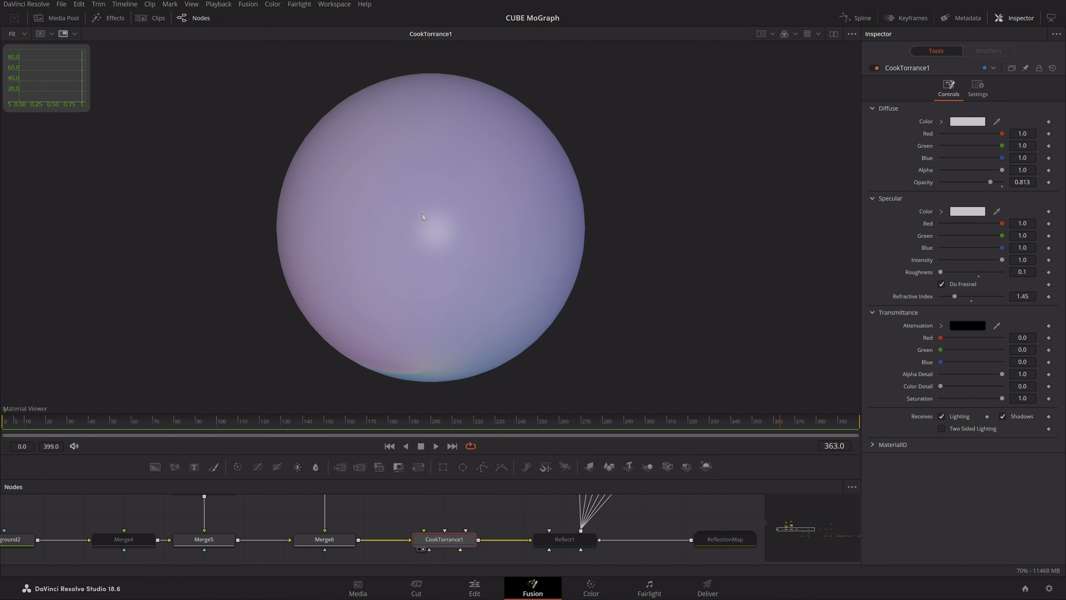
Enable Reflect1 and display it in the viewer, and enable ReflectionMap to examine its reflections on the preview sphere
left_click(575, 540)
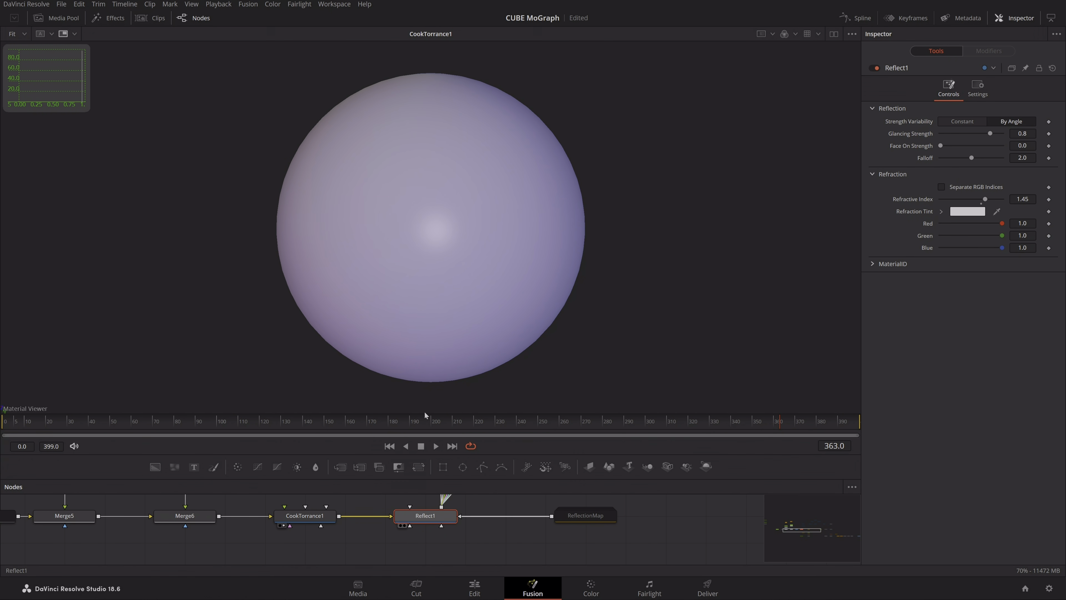
key("1")
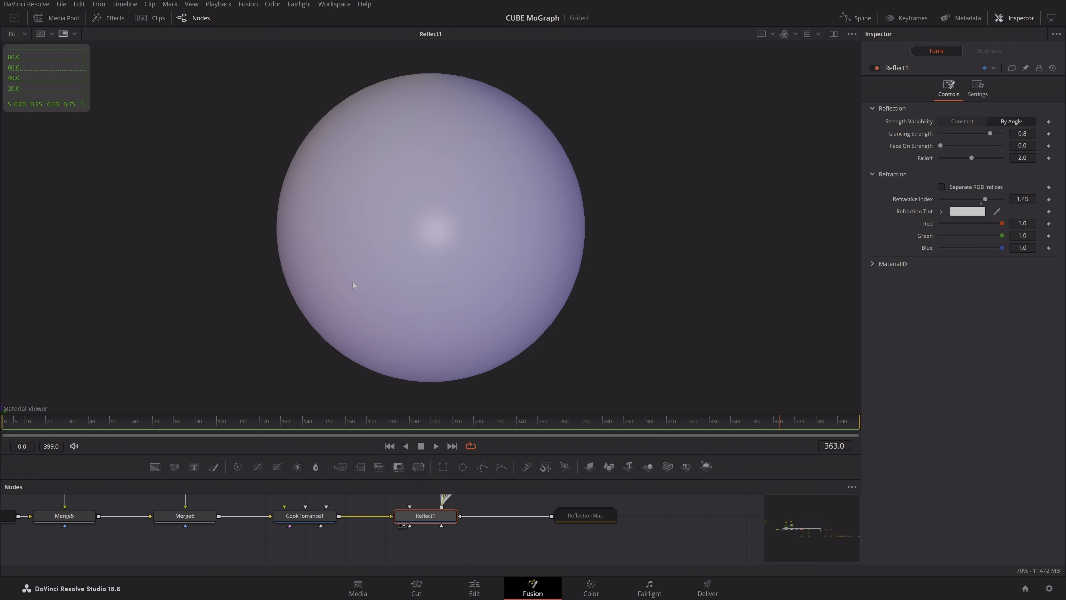
left_click(583, 518)
key("ctrl+p")
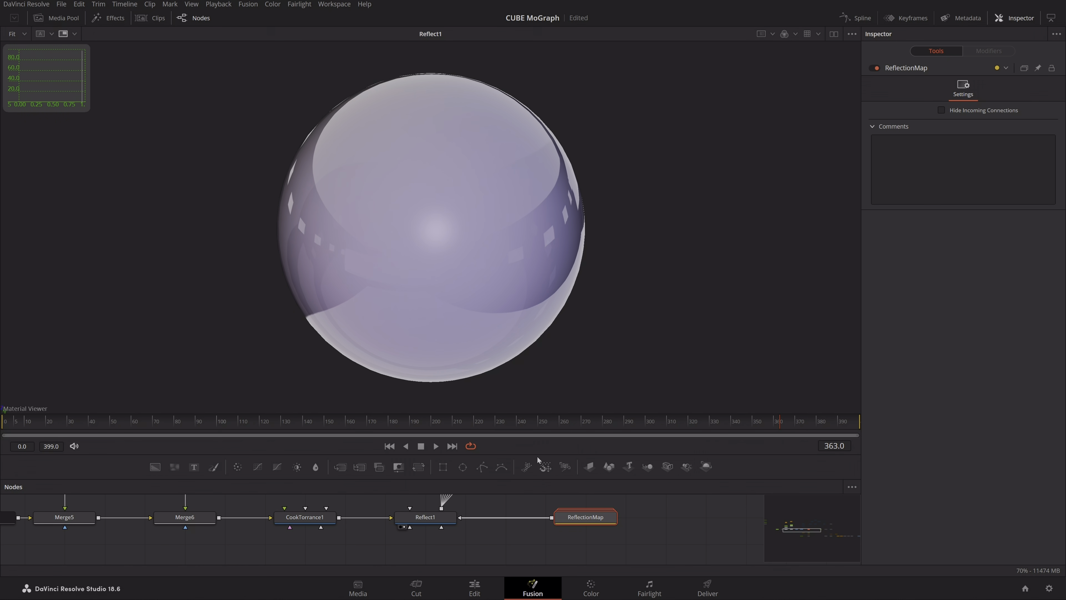
left_click(412, 516)
left_click_drag(362, 176, 407, 217)
Display Cube3D1 in the viewer, look at the textured cube from several angles, and check the available viewer shading modes
left_click_drag(477, 519, 465, 574)
left_click(412, 530)
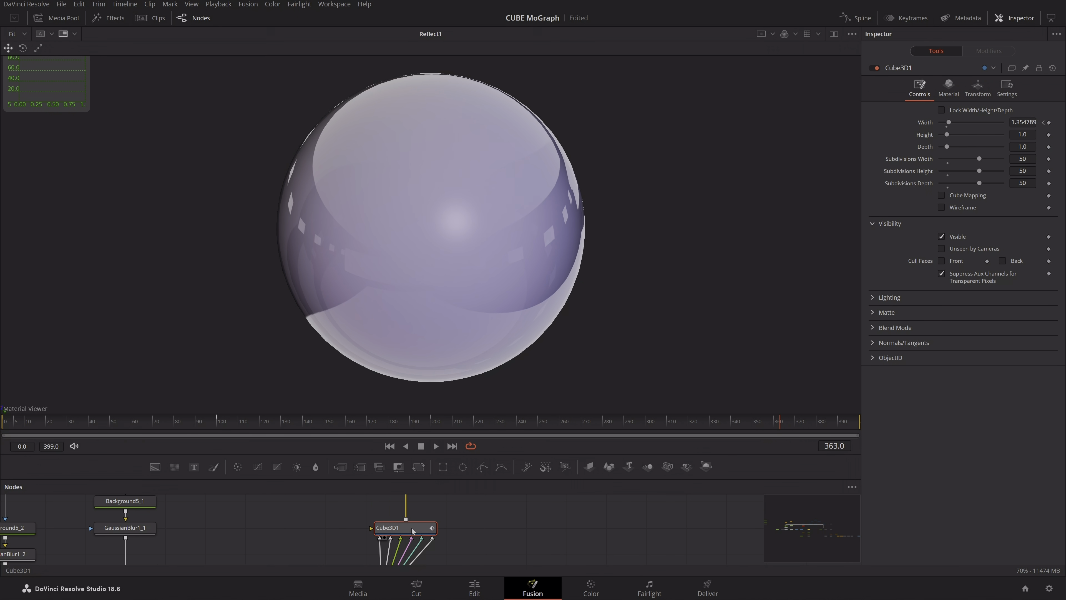
key("1")
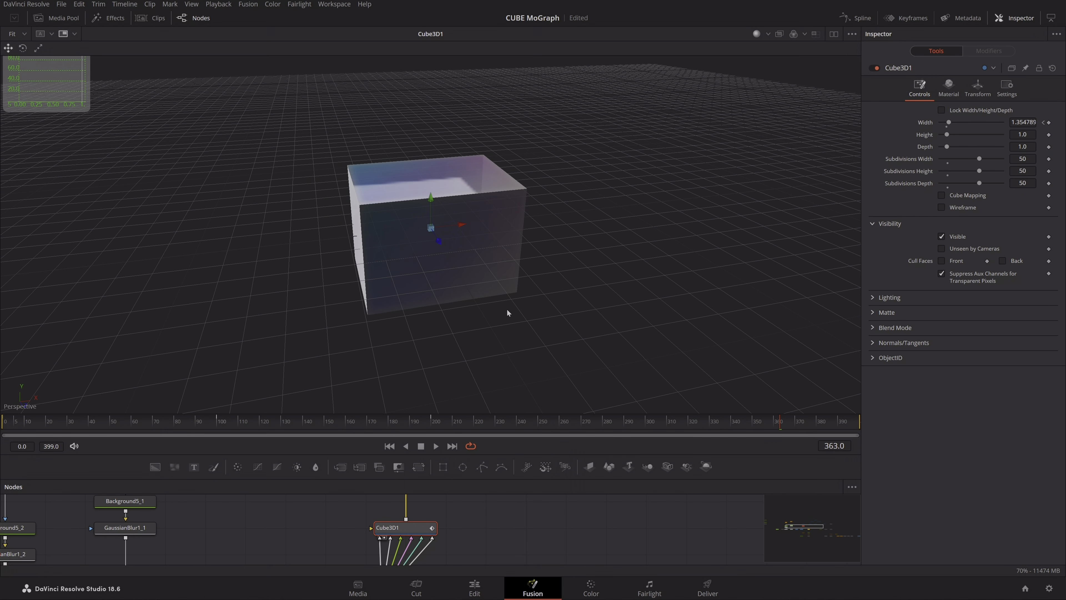
left_click_drag(507, 313, 588, 236)
left_click(756, 34)
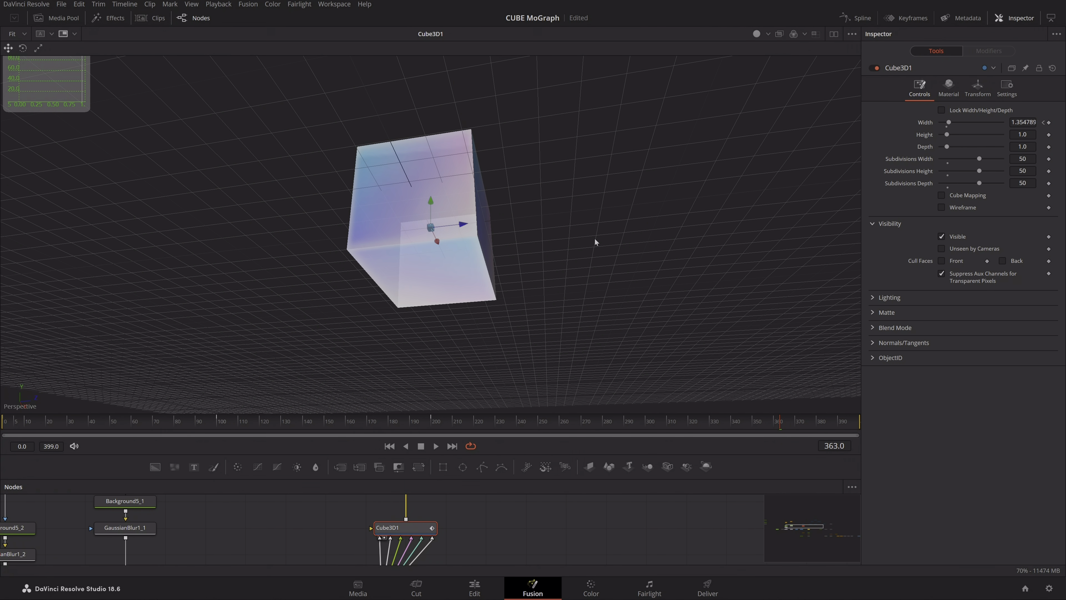
left_click(769, 34)
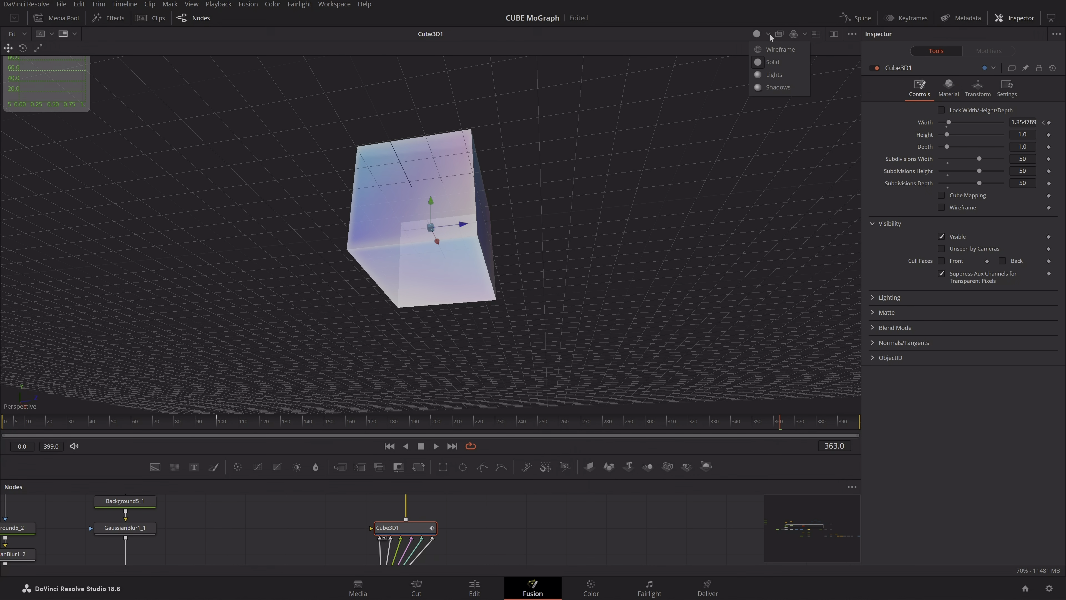
left_click(556, 246)
mouse_move(556, 245)
left_mouse_down()
mouse_move(451, 294)
mouse_move(391, 270)
mouse_move(398, 261)
mouse_move(524, 332)
left_mouse_up()
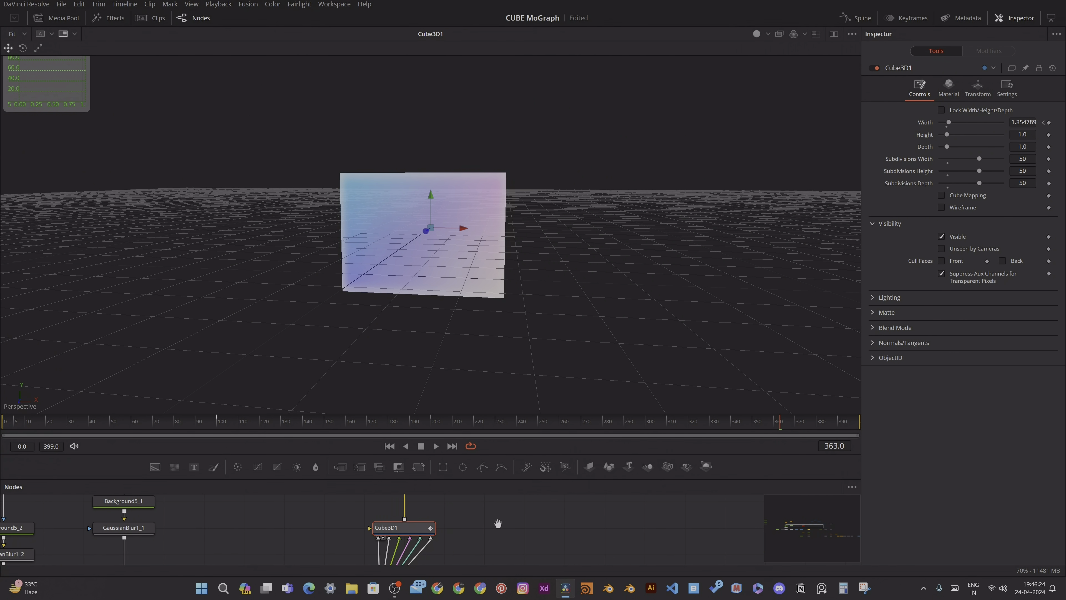
Select Transform3D1 above the cube to view its rotation settings
left_click_drag(497, 524, 446, 539)
left_click(338, 521)
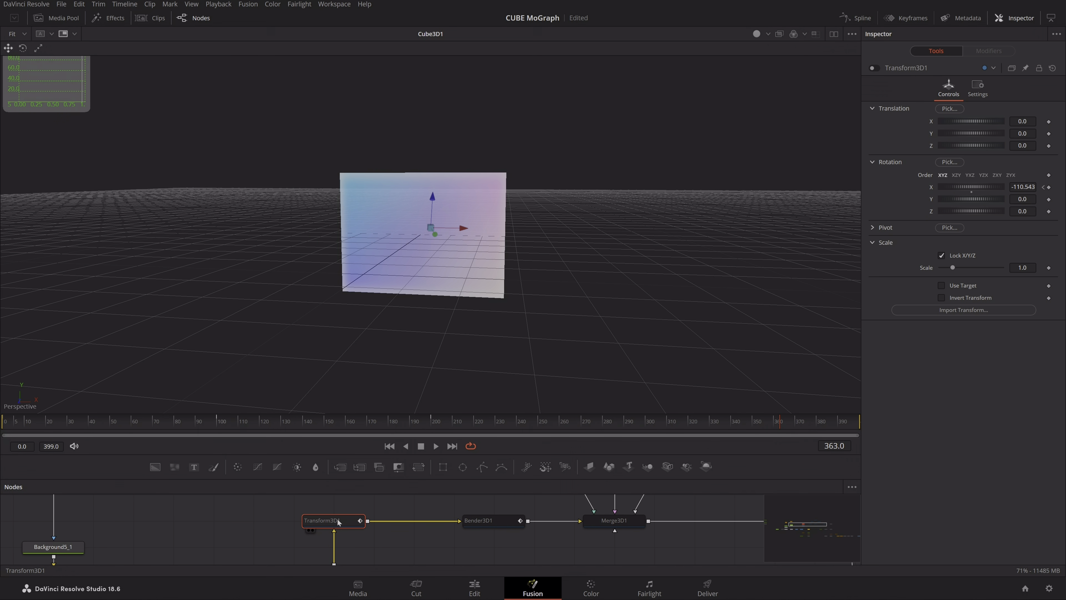
scroll(338, 522, "down", 3)
left_click_drag(366, 521, 376, 535)
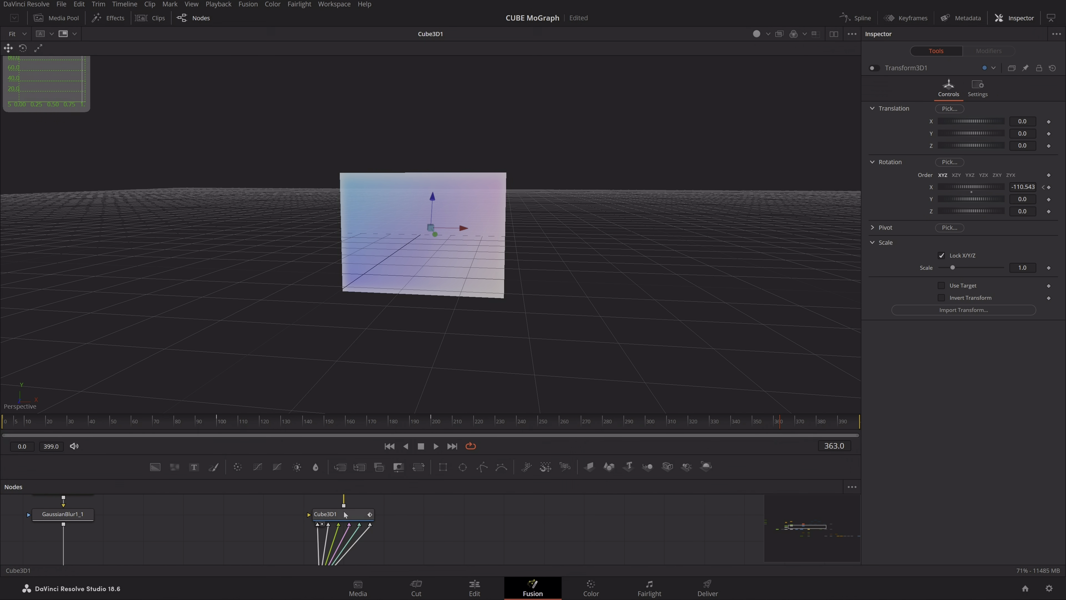
Select Cube3D1 and scrub the timeline from frame 0 to frame 101 to examine its width animation
left_click(344, 515)
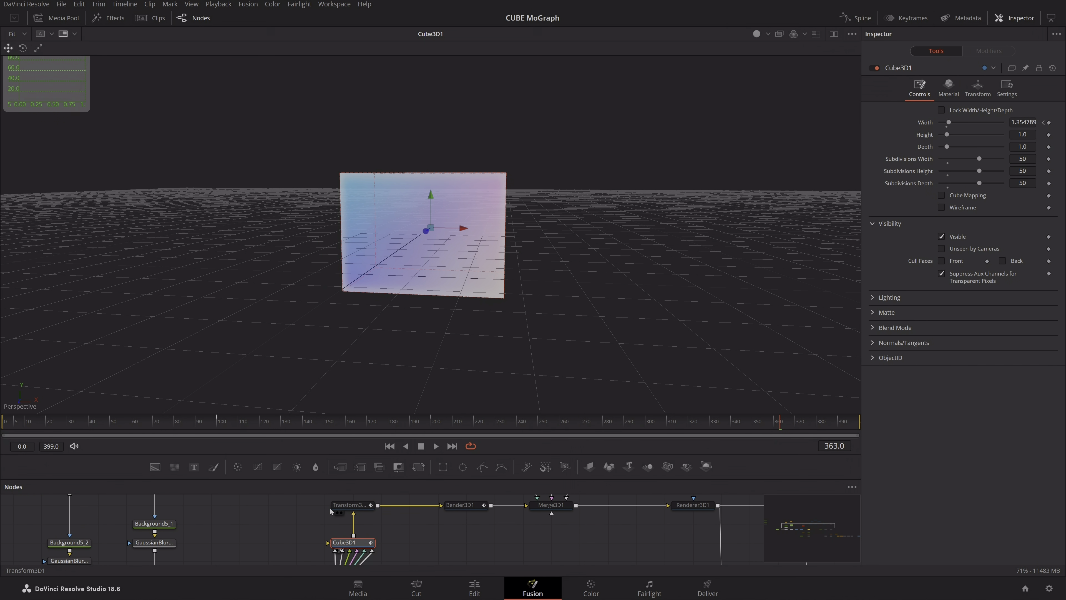
left_click_drag(445, 533, 423, 548)
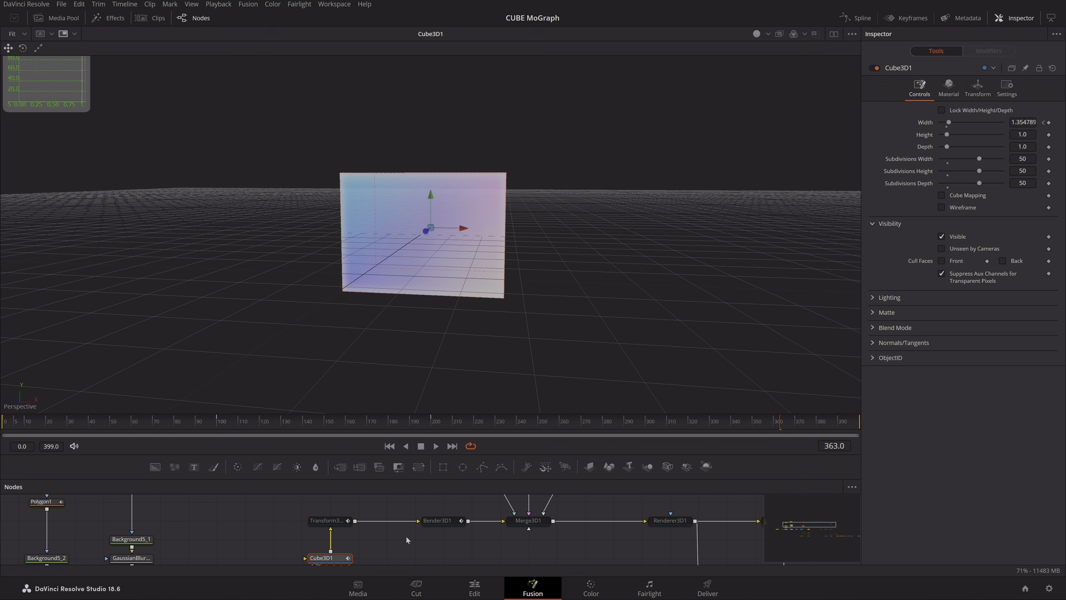
scroll(406, 540, "down", 2)
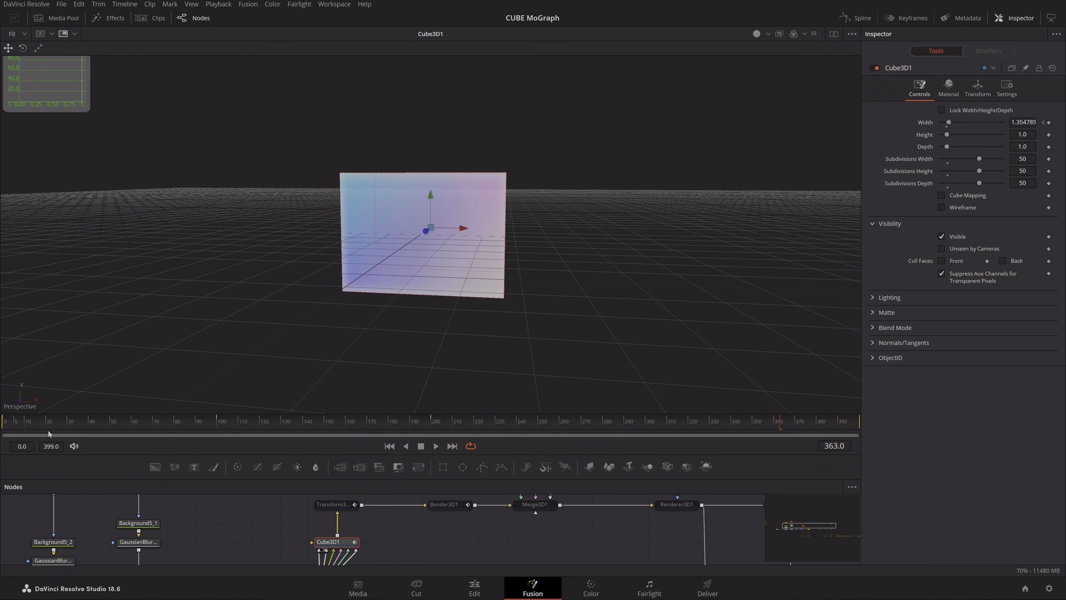
left_click_drag(50, 428, 3, 433)
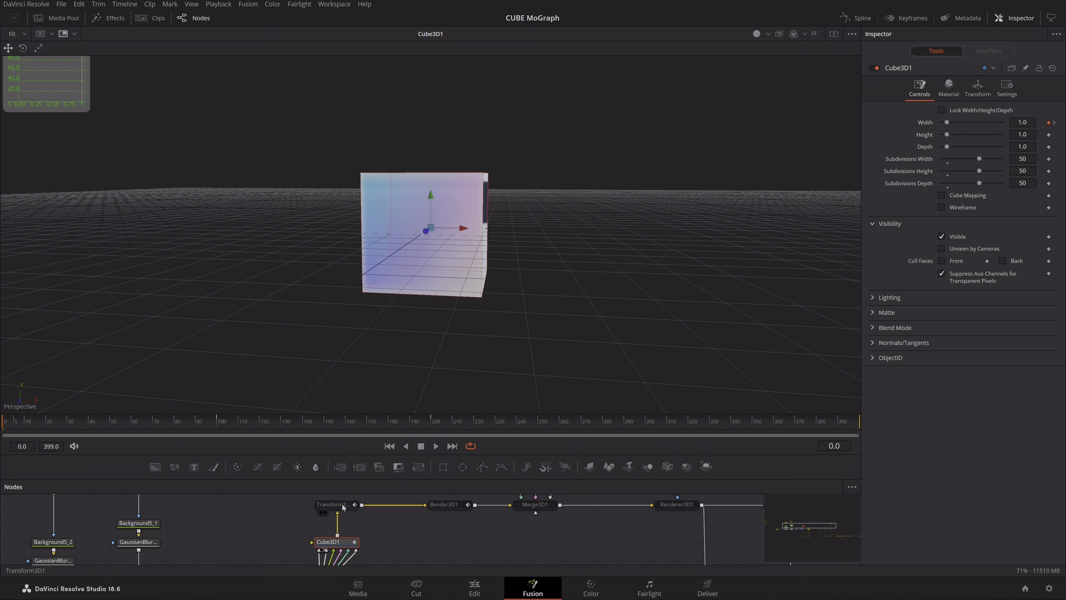
left_click(221, 422)
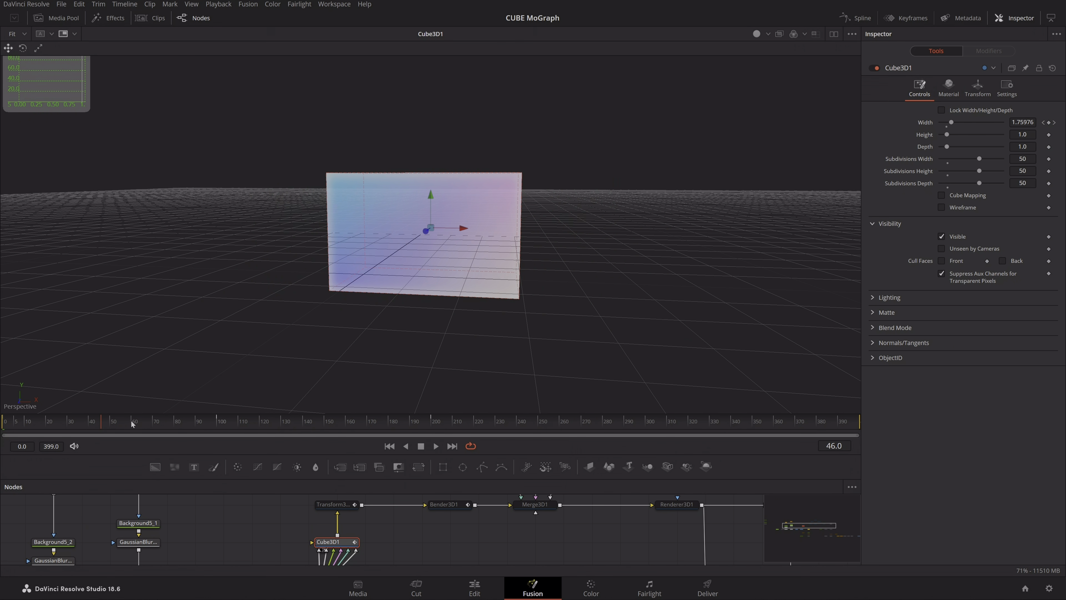
Show Cube3D1's Size curve in the spline editor, fit and enlarge it to examine the easing, and close the editor
left_click(870, 17)
left_click(56, 525)
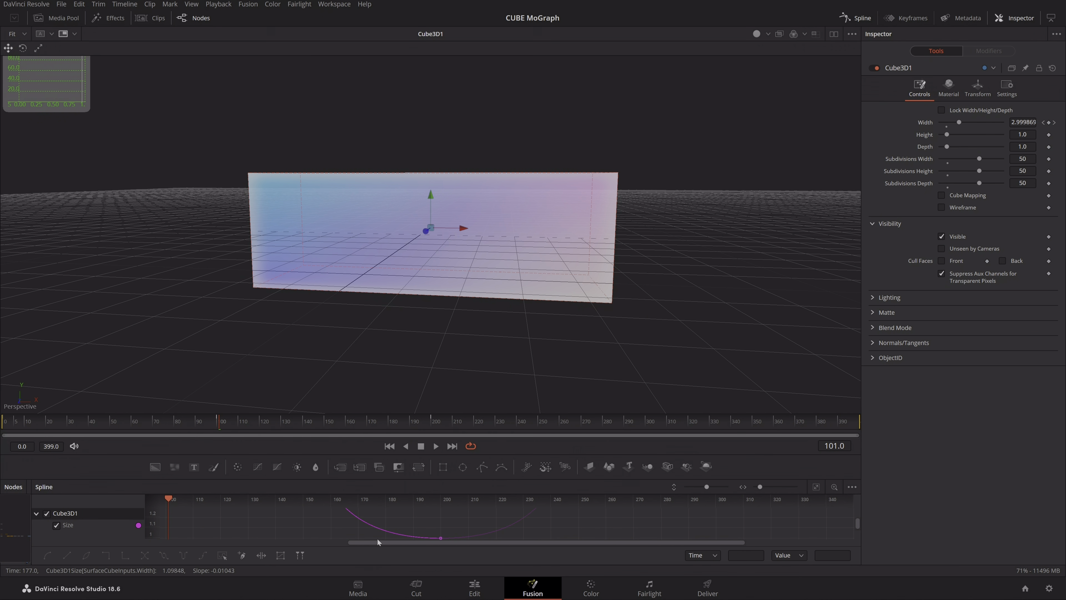
left_click(815, 487)
left_click_drag(753, 478, 753, 382)
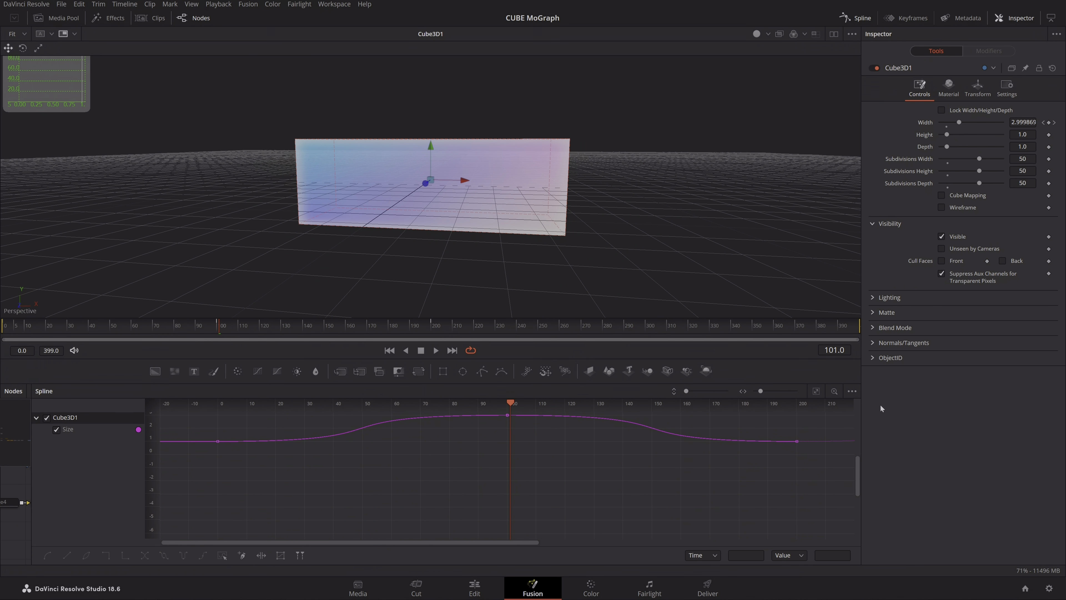
left_click(819, 391)
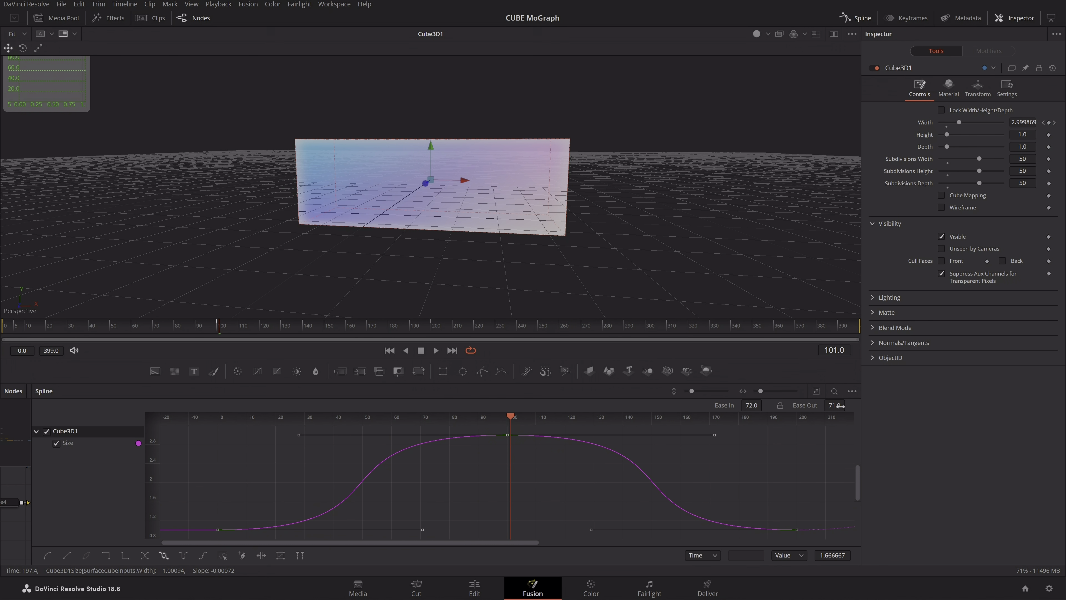
left_click(857, 18)
Enable Transform3D1, display it in the viewer, and move the playhead to frame 61 to see the rotation
left_click_drag(411, 444, 430, 481)
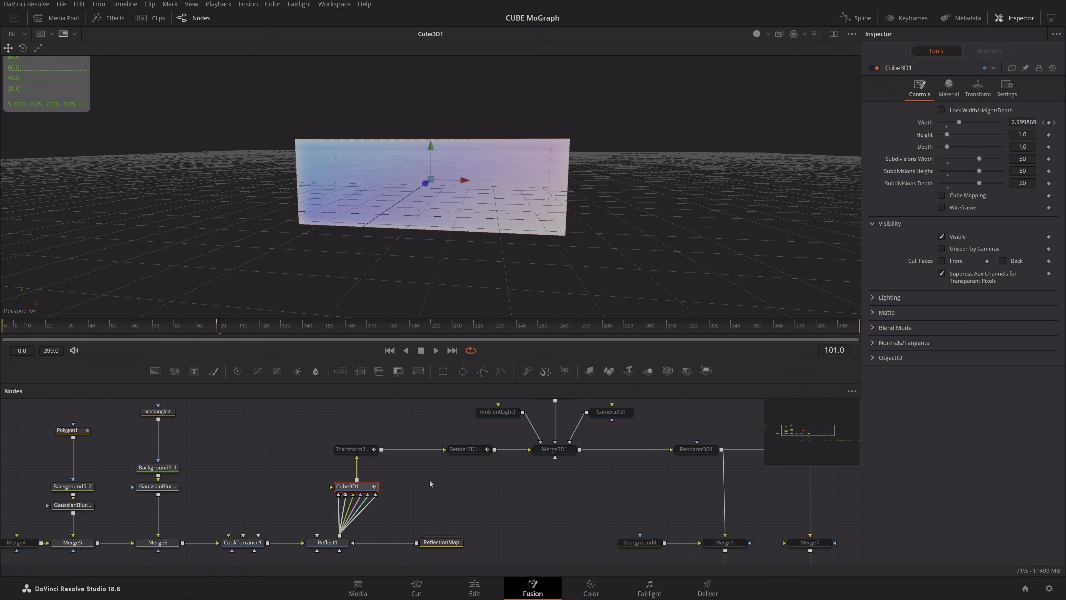
left_click(361, 450)
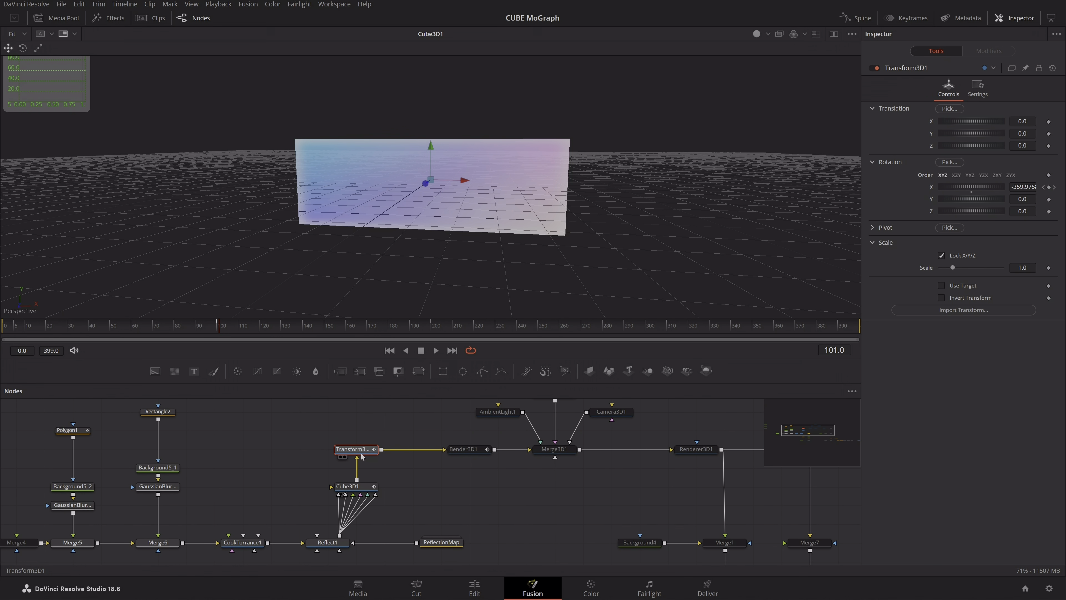
left_click_drag(114, 329, 134, 346)
Try rotating Cube3D1 about X to about 56.7 using its own transform, and reset the rotation to 0
left_click(366, 488)
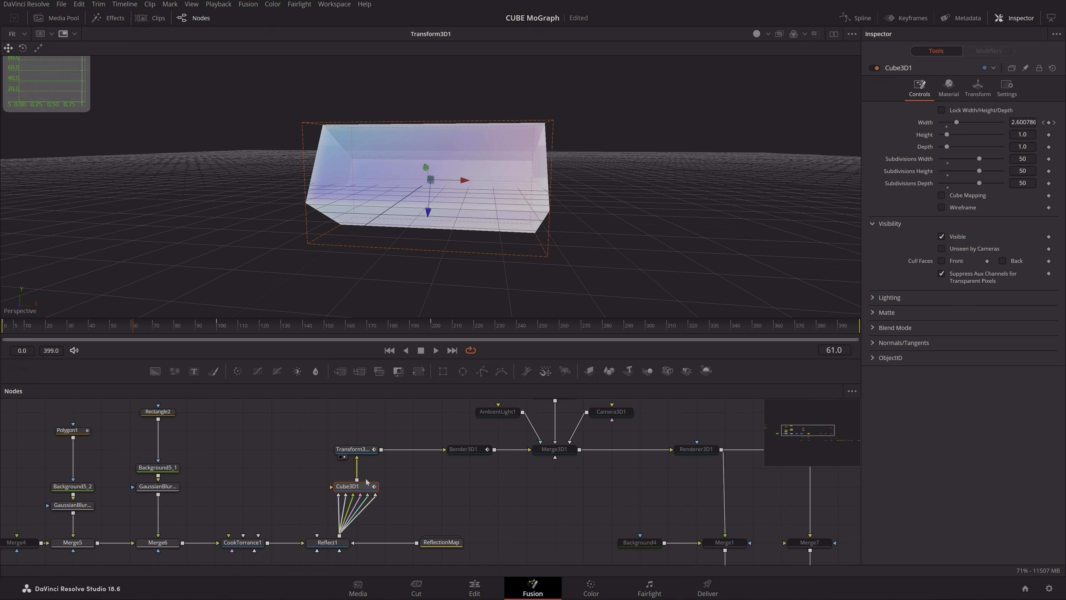
left_click(976, 86)
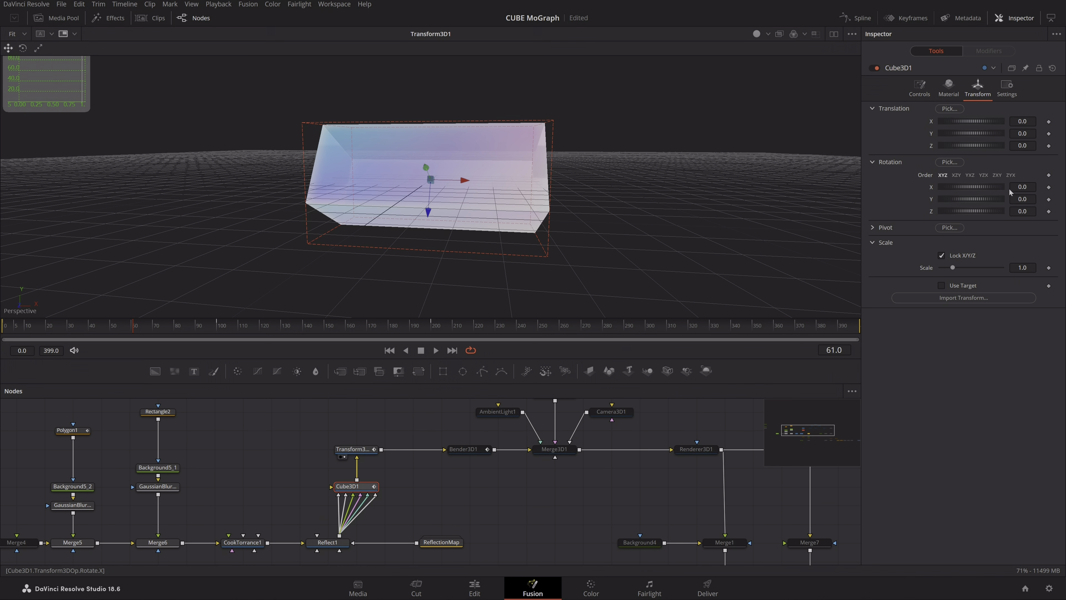
left_click_drag(971, 187, 994, 186)
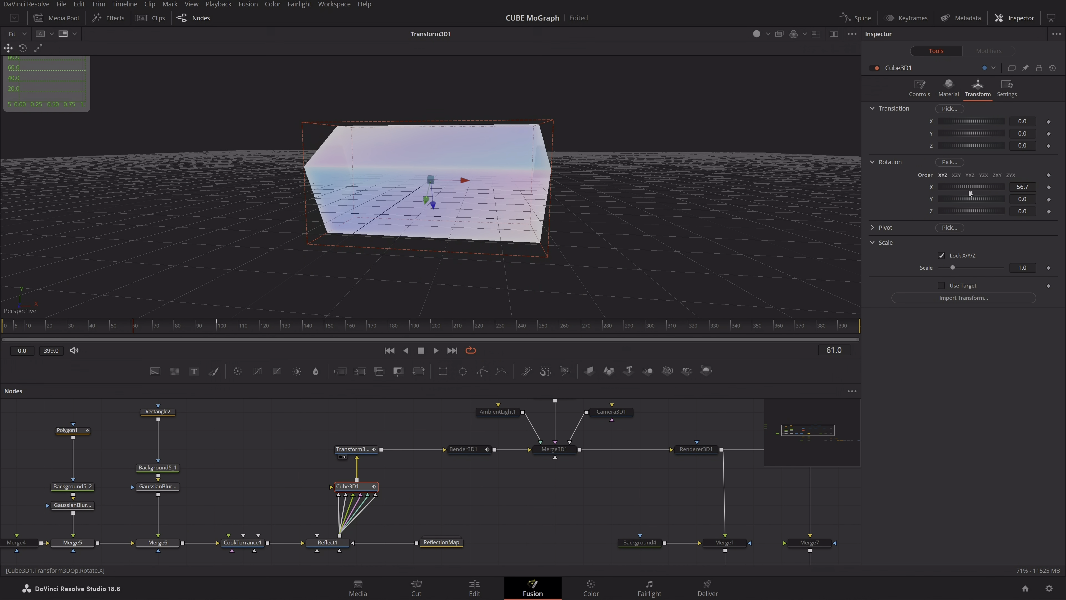
left_click(972, 193)
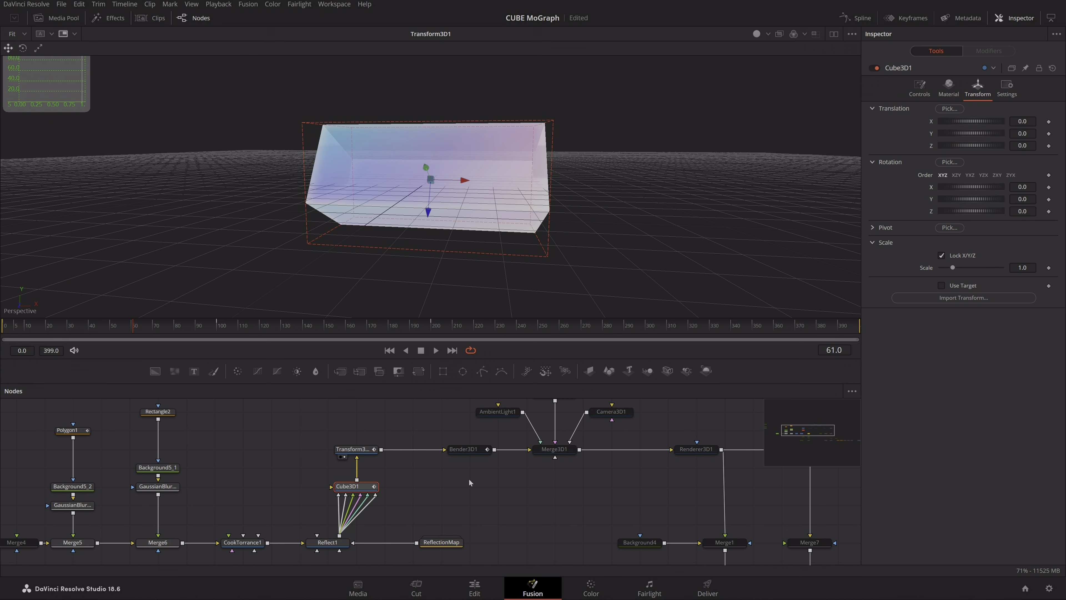
Recheck Transform3D1's rotation settings, and select and enable the Bender3D1 node that follows it
left_click(365, 451)
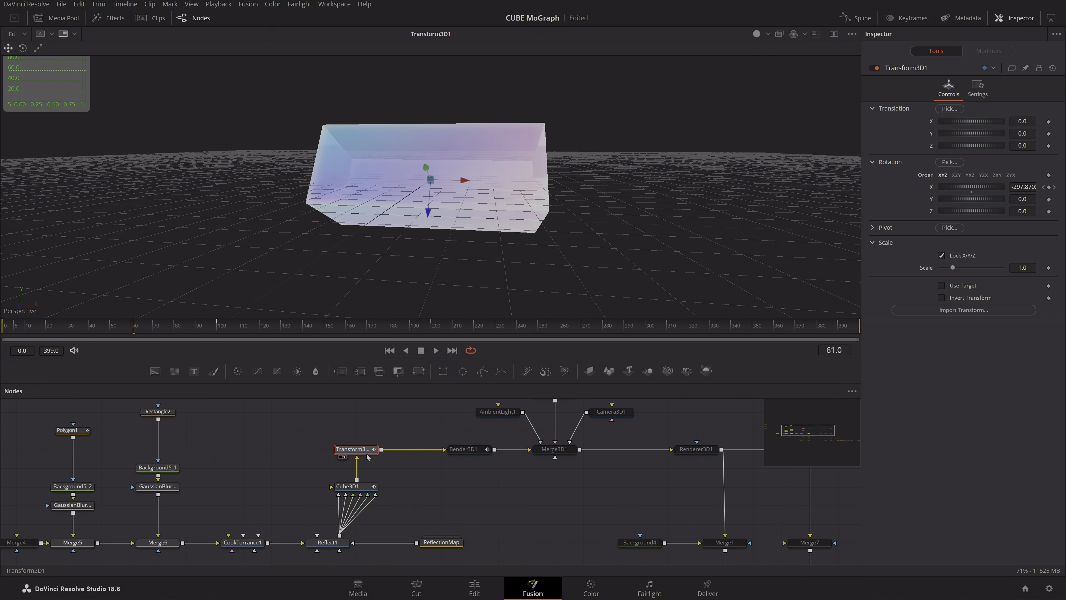
scroll(367, 495, "right", 2)
left_click(462, 463)
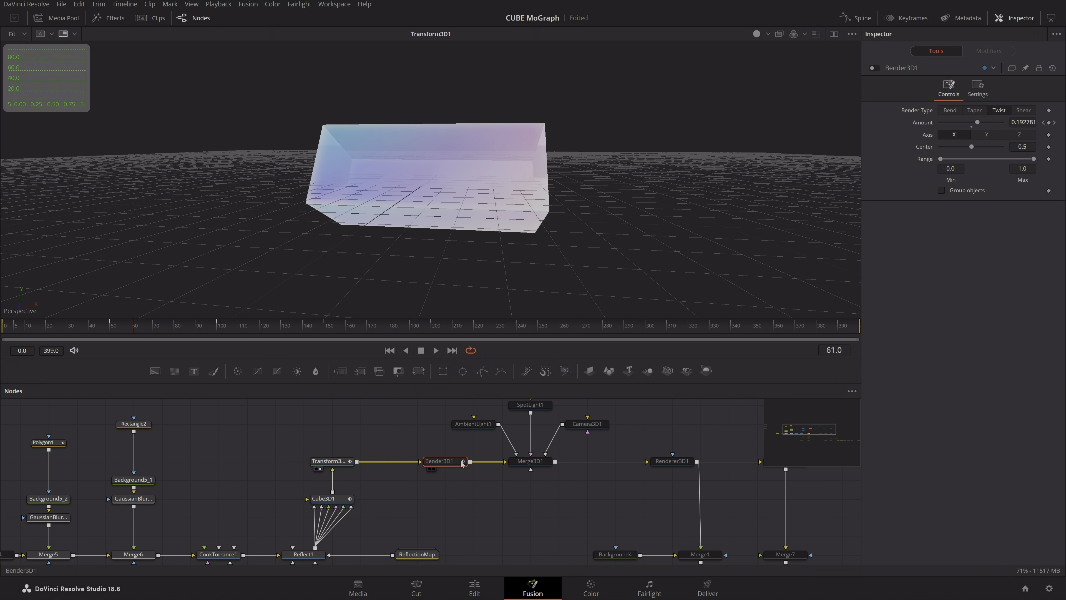
key("ctrl+p")
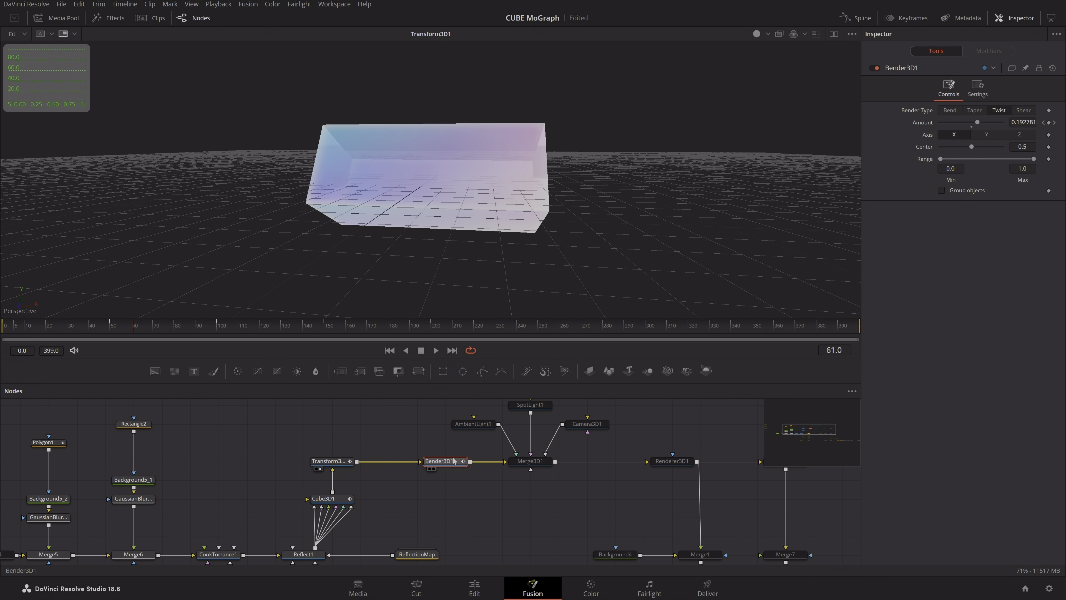
Display Bender3D1 in the viewer, scrub to frame 44 to examine its twist, and reopen Cube3D1's main controls
left_click_drag(126, 330, 111, 364)
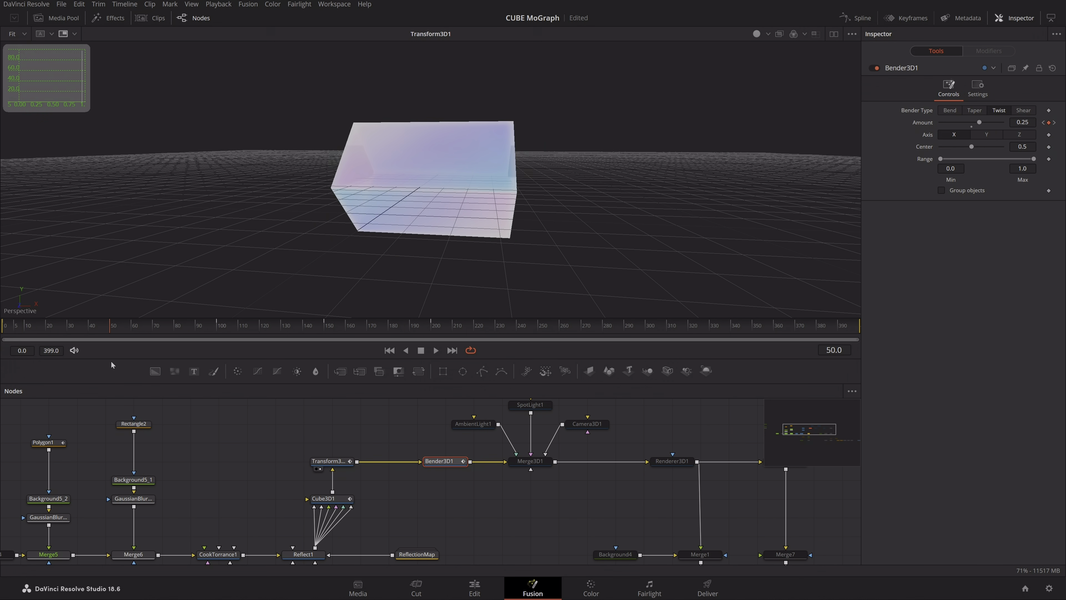
left_click_drag(452, 462, 430, 252)
left_click_drag(45, 329, 97, 368)
scroll(416, 462, "down", 2)
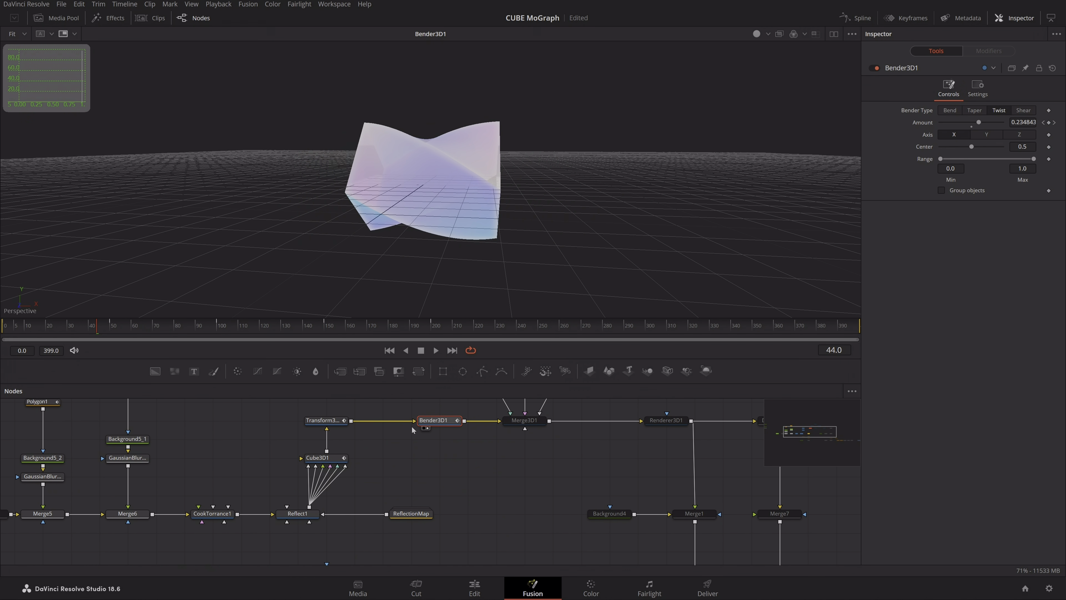
left_click(459, 259)
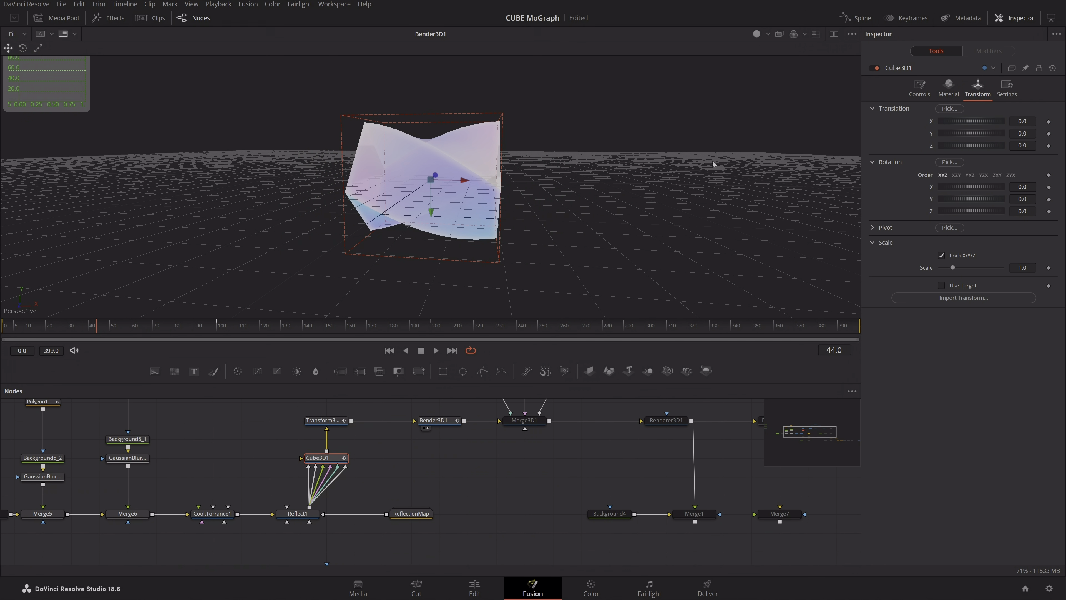
left_click(920, 88)
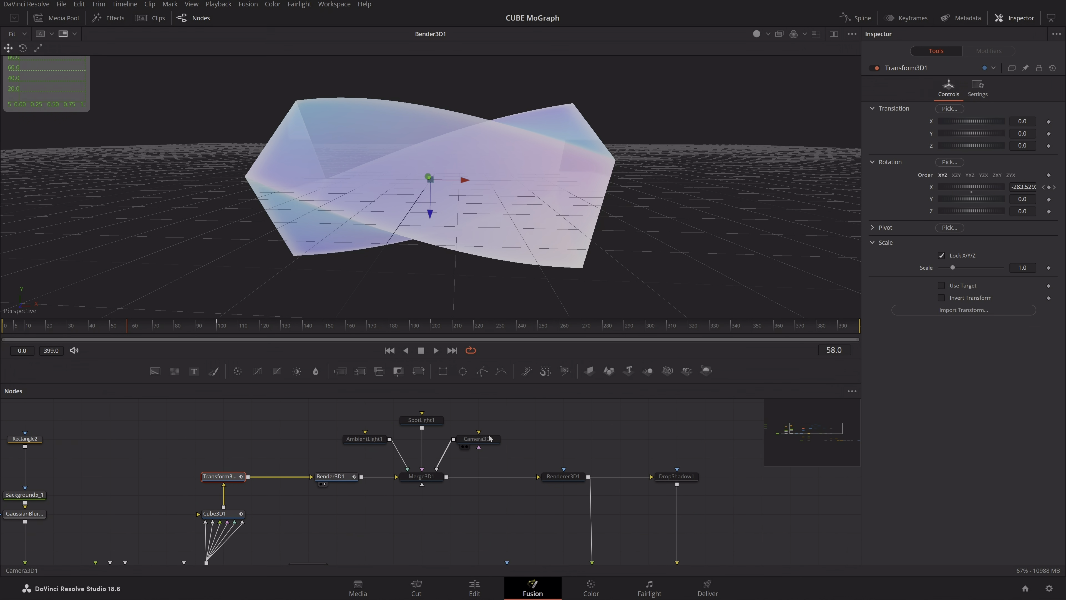
Enable Camera3D1 and Merge3D1 together and display Merge3D1 in the viewer
left_click(478, 438)
left_click(428, 477, "ctrl")
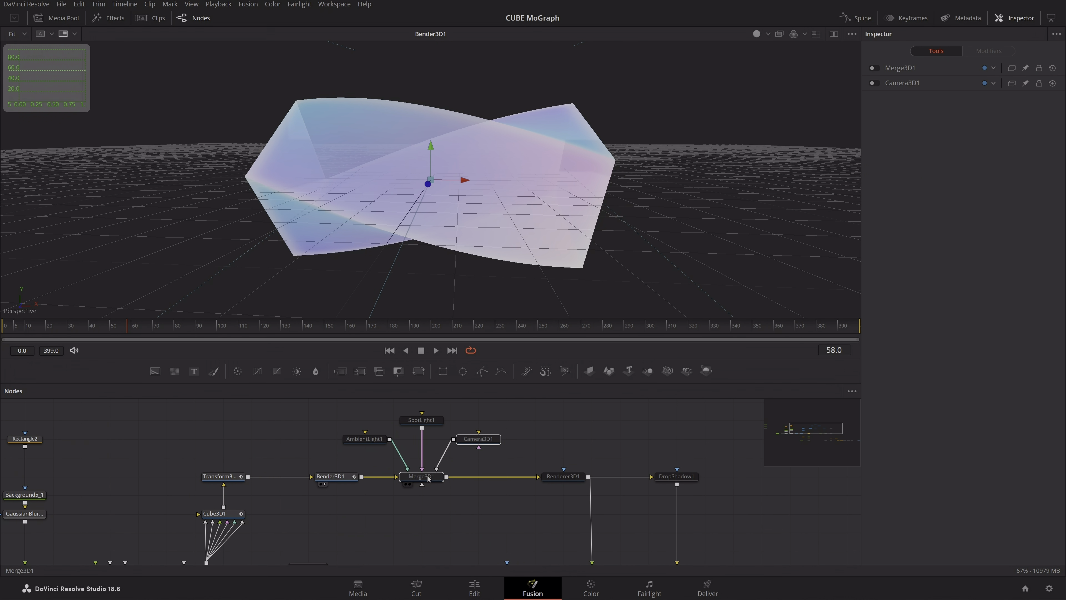
key("2")
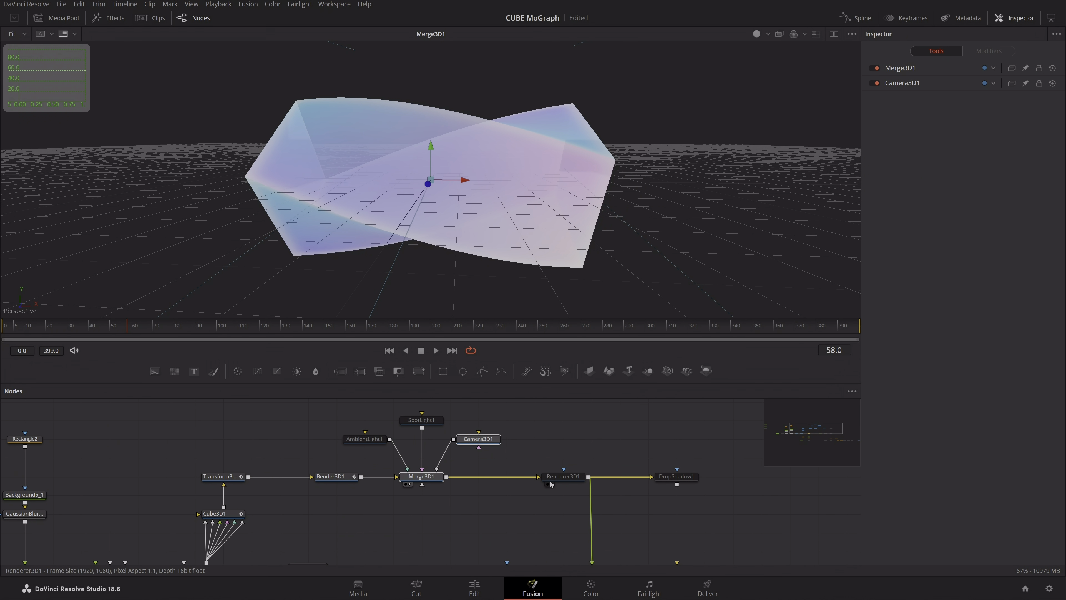
Examine Camera3D1's Orthographic projection settings and its view of the twisted cube in the Merge3D1 scene
left_click(490, 439)
scroll(524, 248, "down", 4)
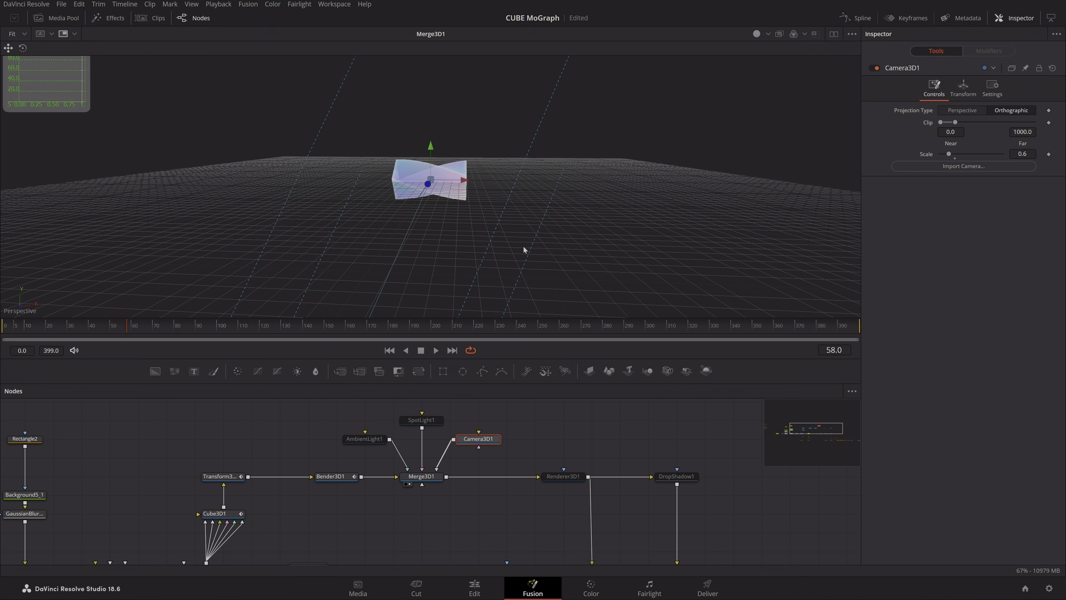
left_click_drag(504, 231, 454, 241)
scroll(569, 246, "down", 4)
scroll(478, 187, "up", 4)
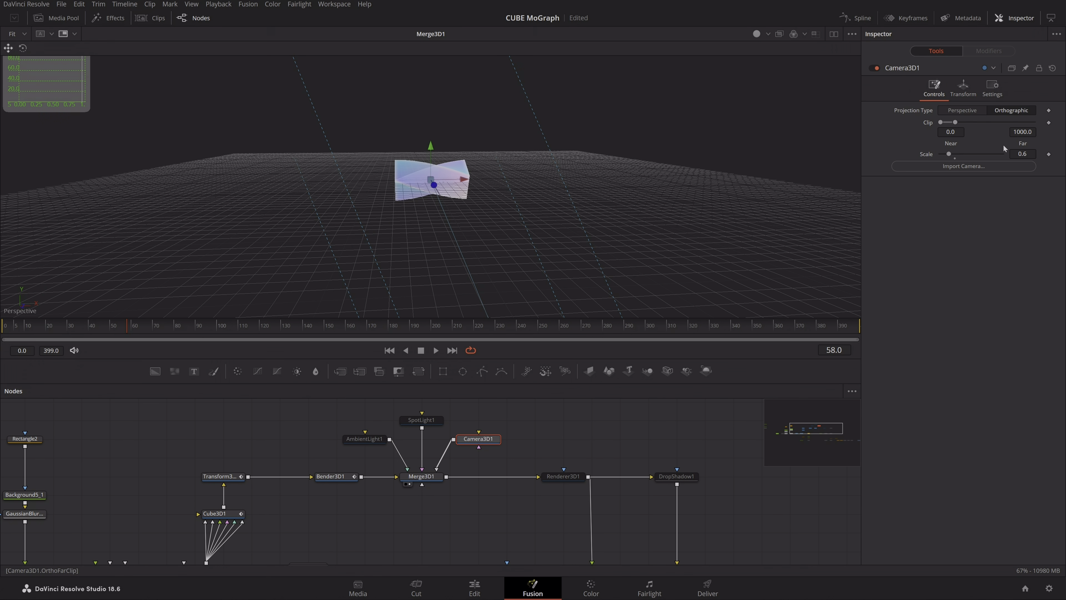
left_click(960, 112)
left_click(421, 479)
Enable Renderer3D1, display its output in the viewer, and scrub to frame 91
left_click(570, 476)
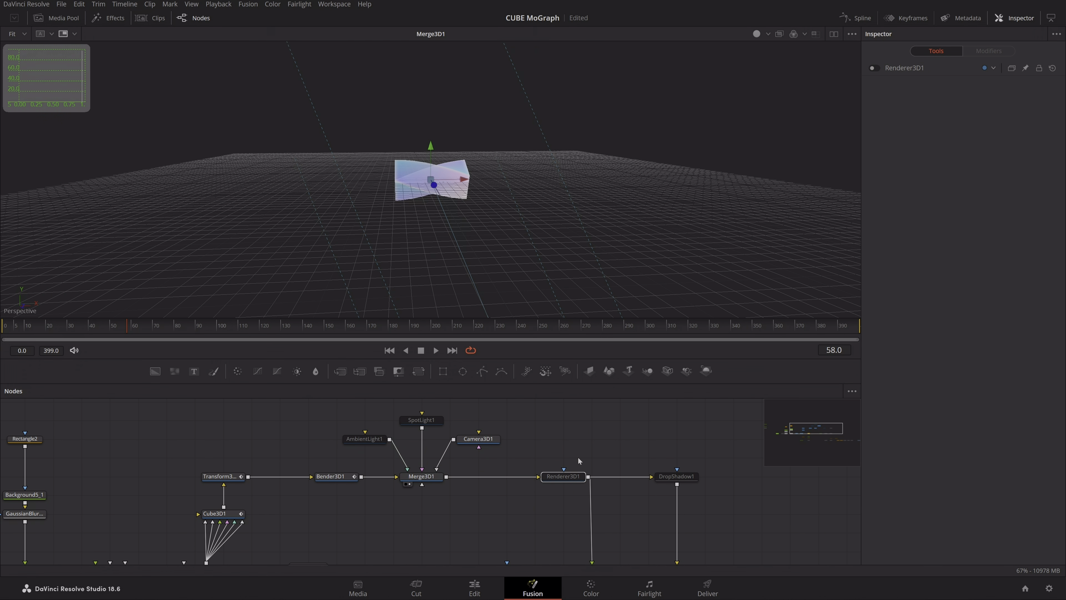
left_click(572, 478)
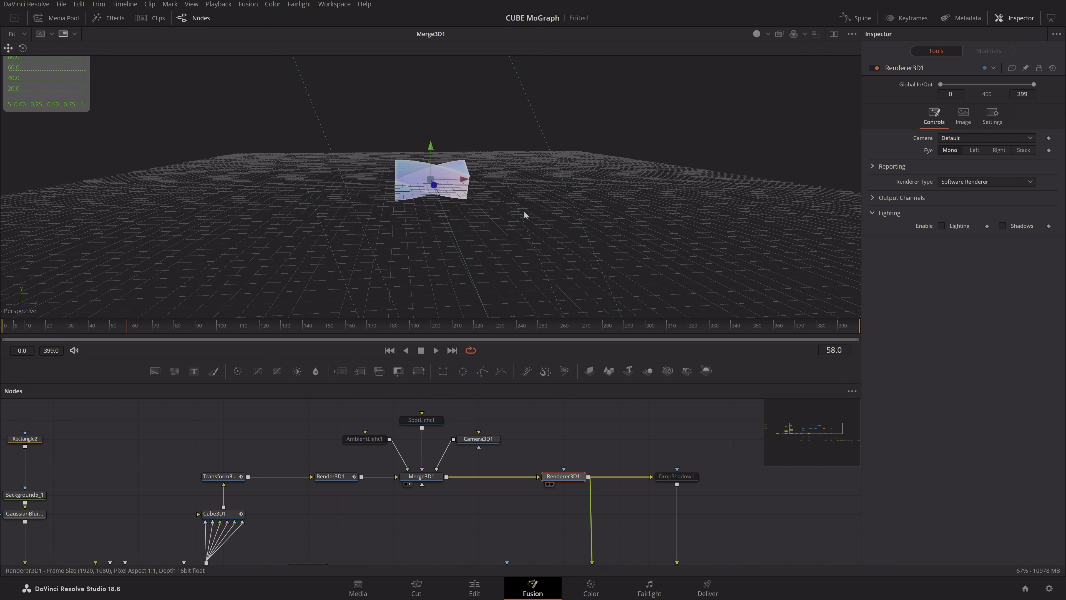
key("1")
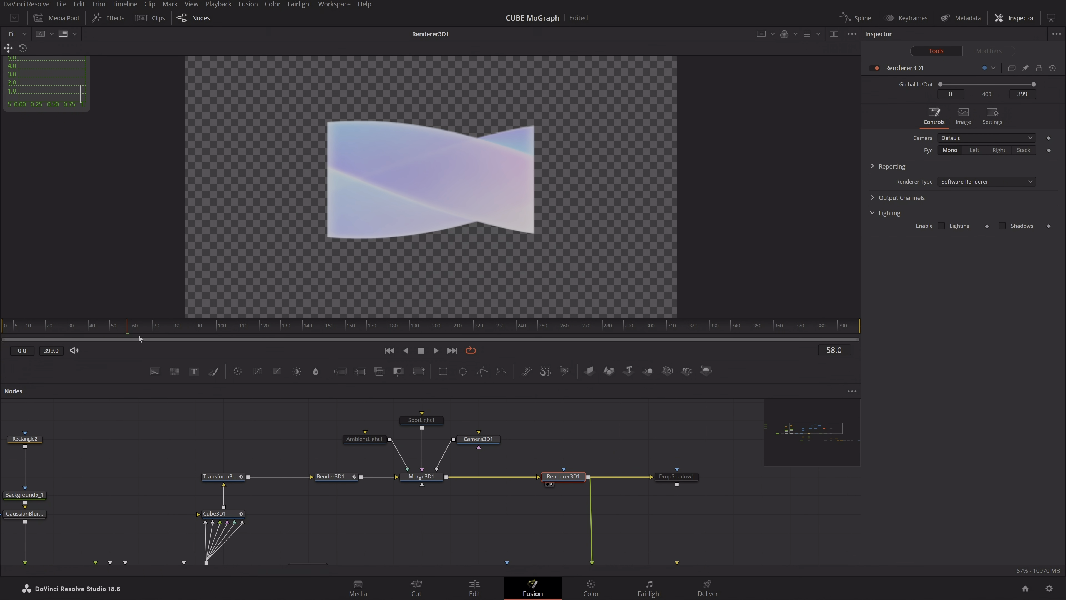
left_click_drag(135, 331, 202, 348)
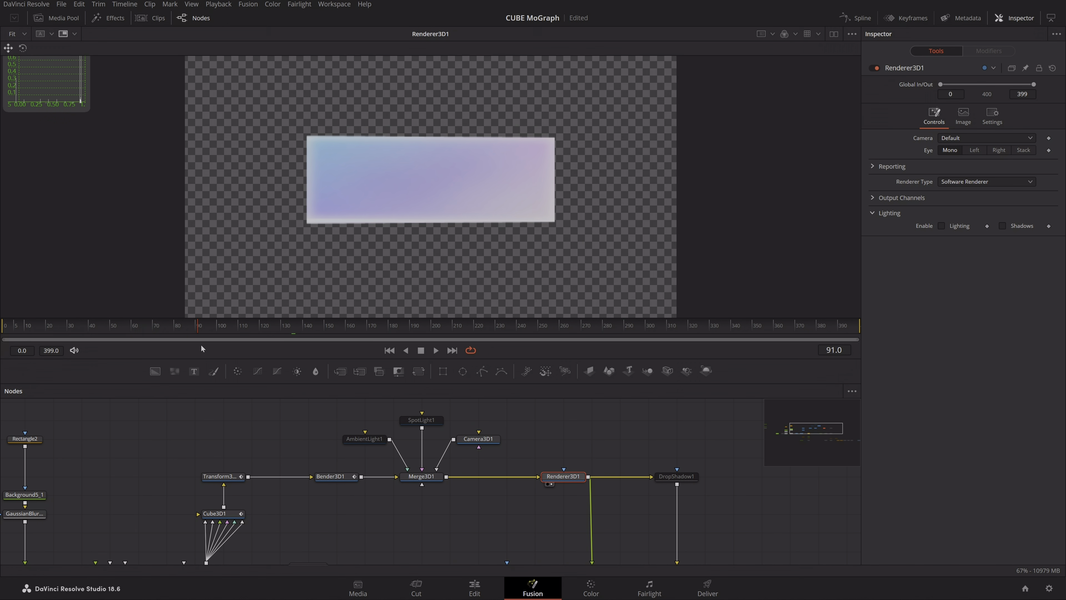
Enable the Background1 node at the start of the lower Merge2 branch and display it in the viewer
left_click_drag(552, 509, 492, 473)
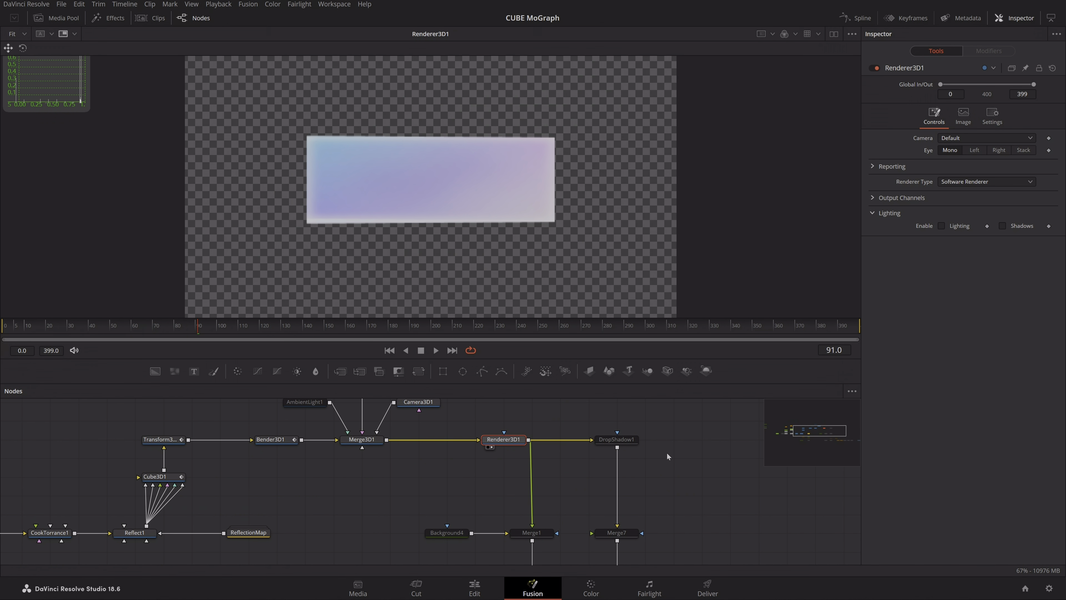
scroll(452, 487, "down", 4)
left_click_drag(364, 470, 441, 498)
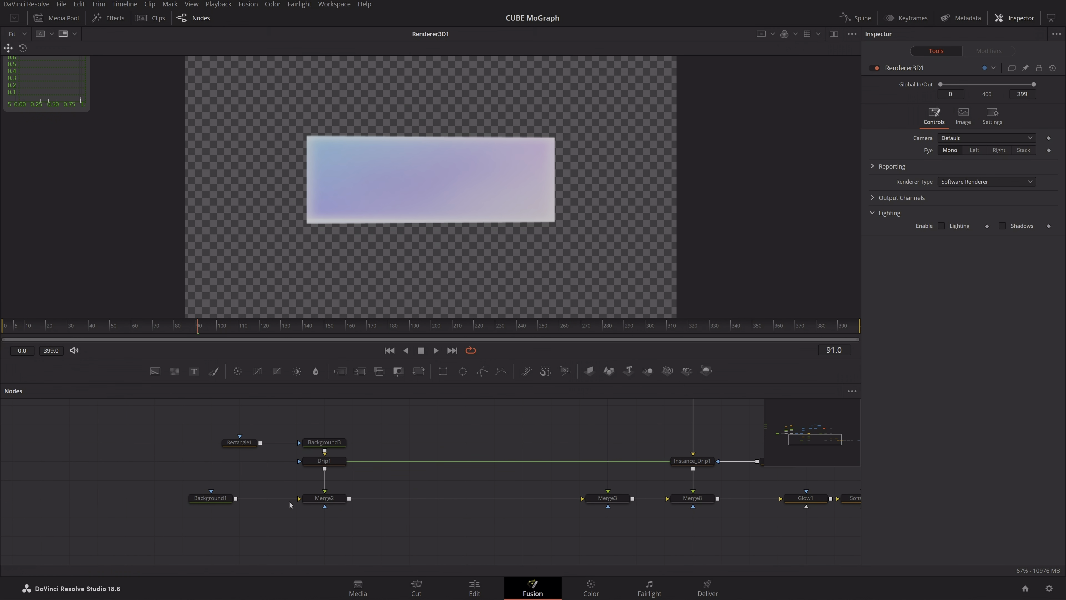
left_click_drag(154, 487, 197, 514)
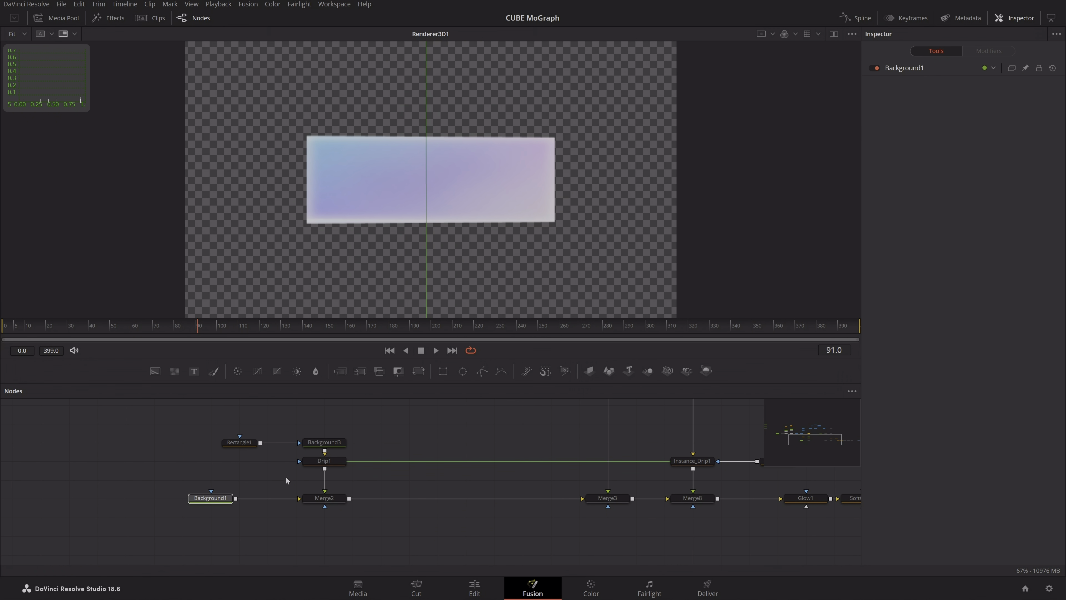
key("1")
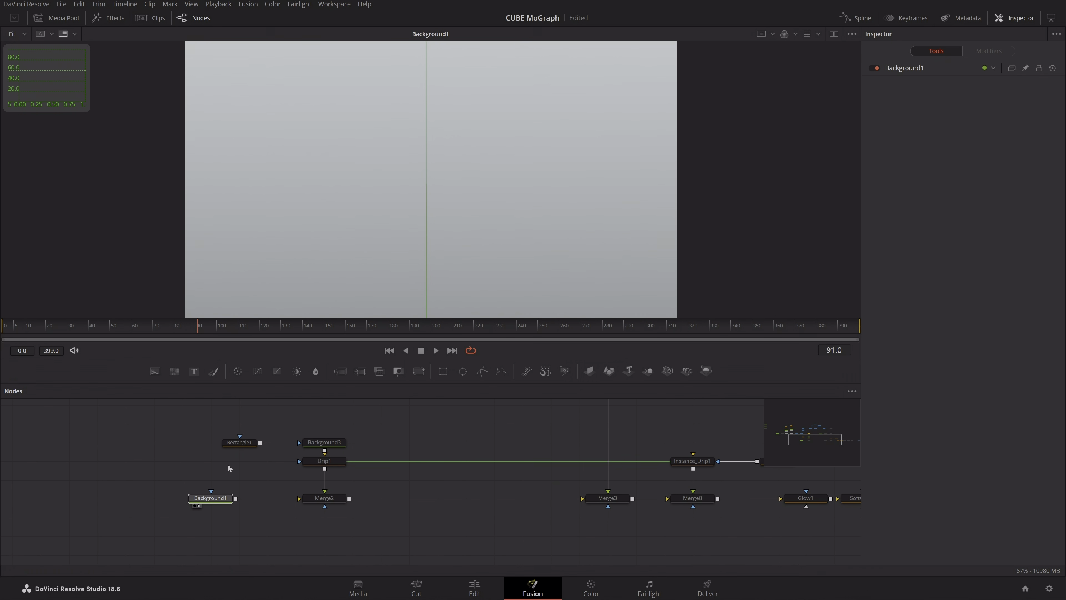
Examine Background1's linear gradient and the colour of its end stop, leaving the colour unchanged
left_click(221, 499)
scroll(670, 190, "down", 1)
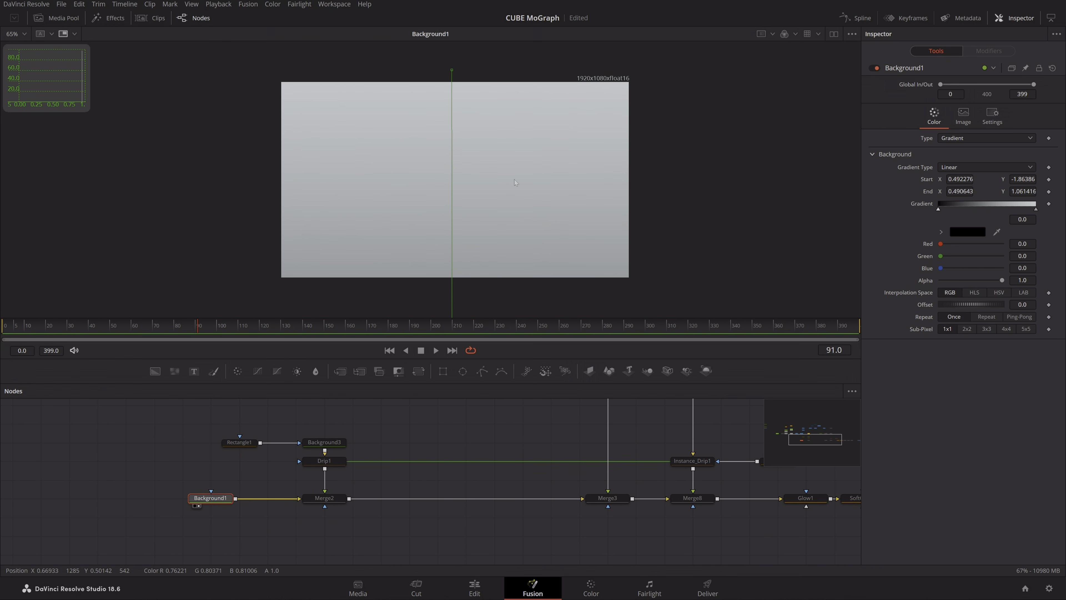
key("ctrl+f")
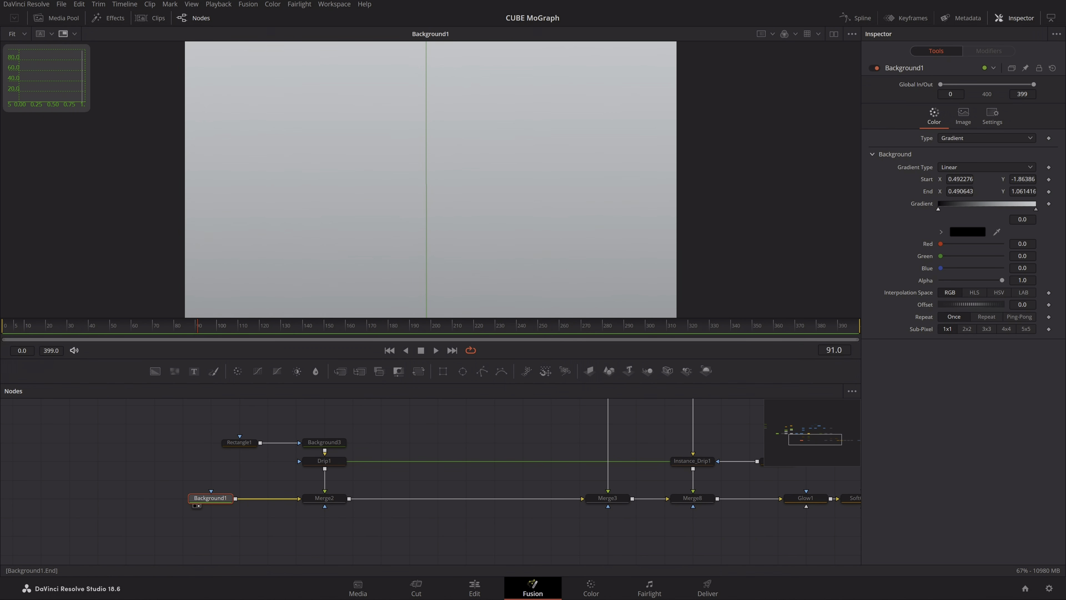
left_click(1035, 209)
left_click(963, 233)
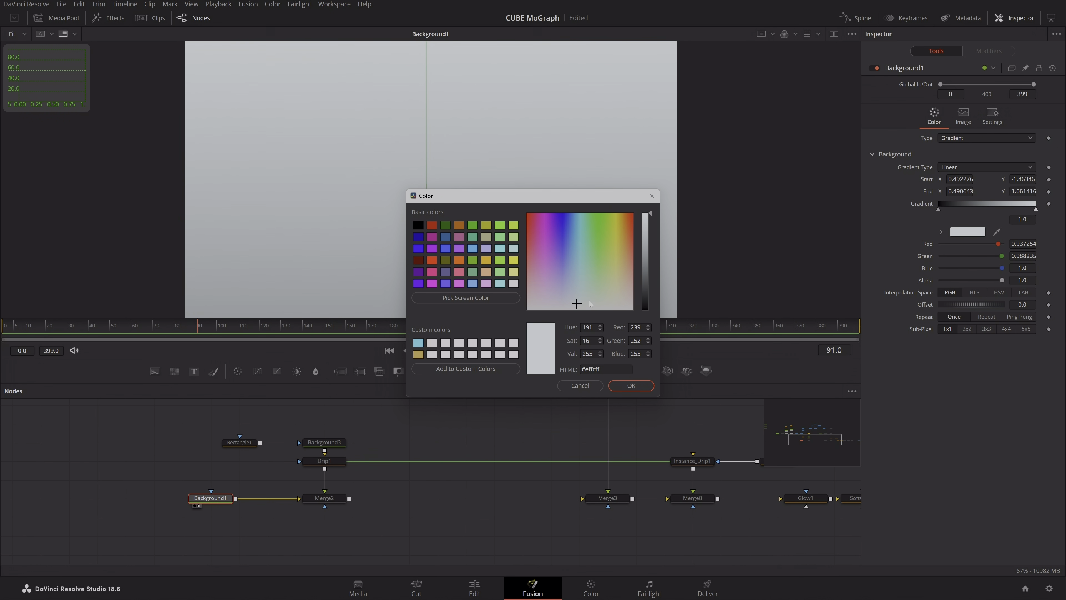
left_click(580, 385)
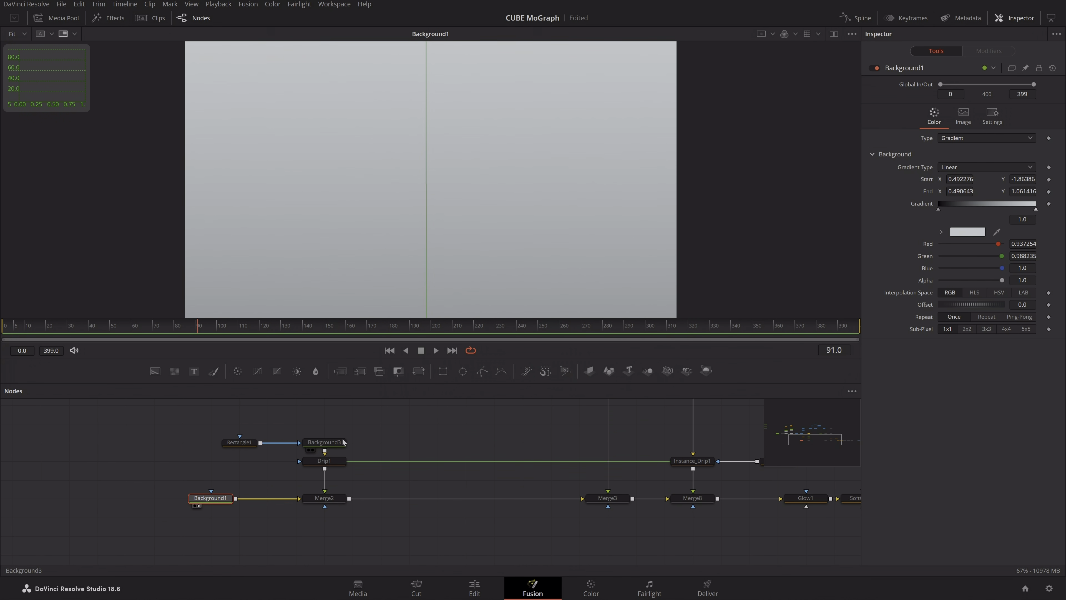
Enable Drip1 and Background3, and move Rectangle1 and Background3 farther above Drip1 in the node graph
left_click_drag(225, 428, 306, 420)
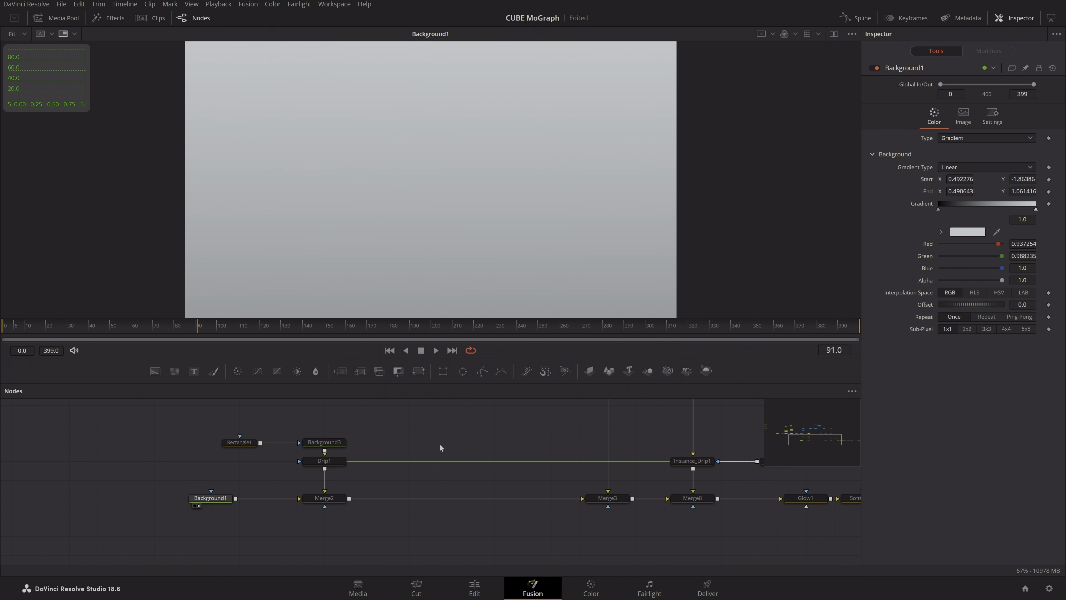
mouse_move(330, 464)
left_mouse_down()
mouse_move(310, 484)
mouse_move(330, 469)
left_mouse_up()
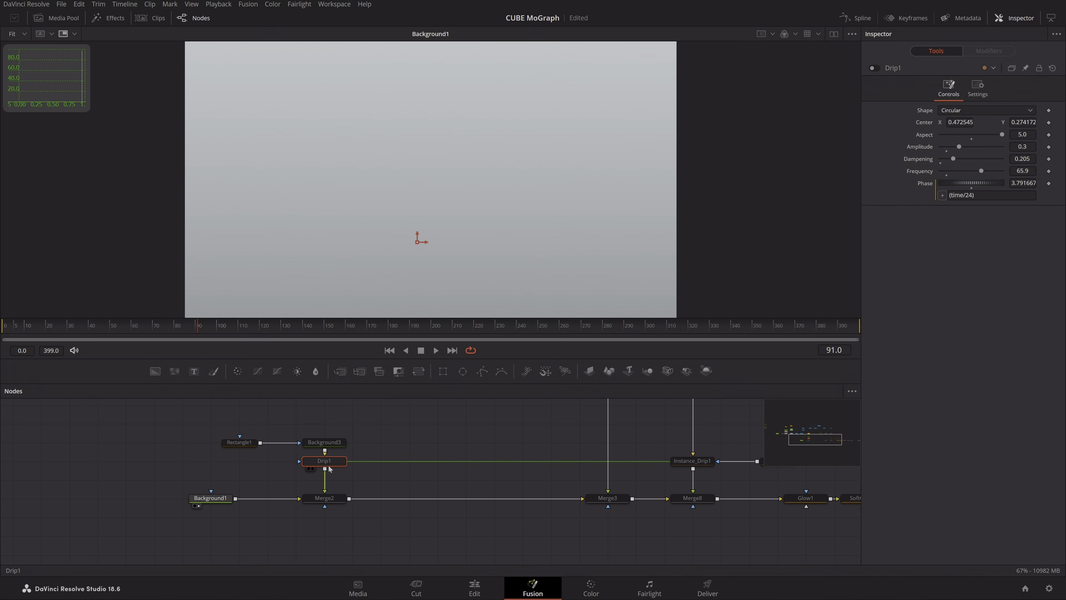
left_click_drag(189, 420, 361, 447)
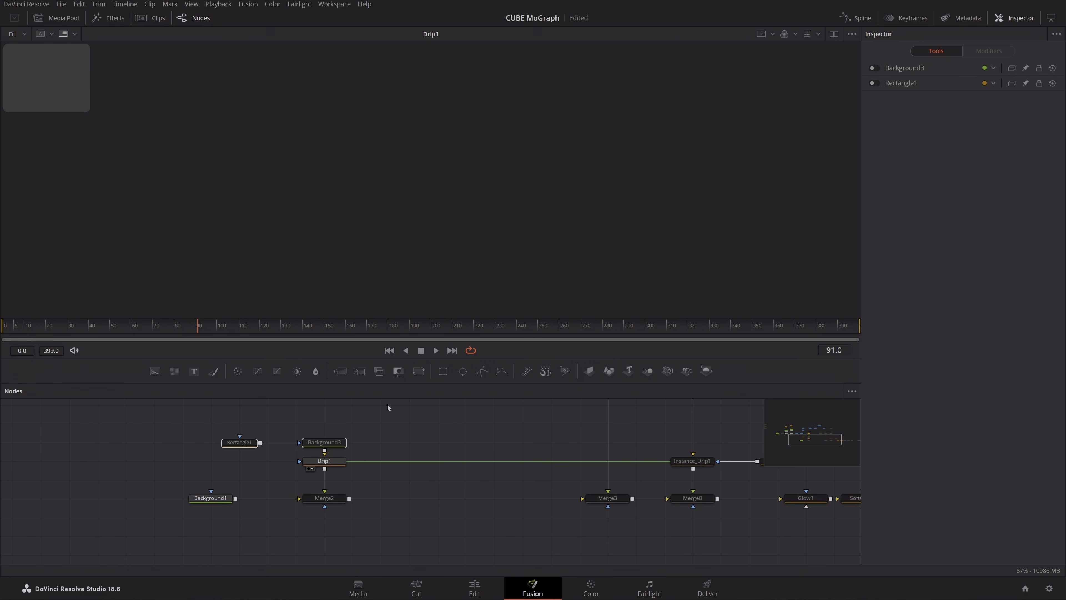
left_click(331, 463)
left_click_drag(369, 431, 233, 448)
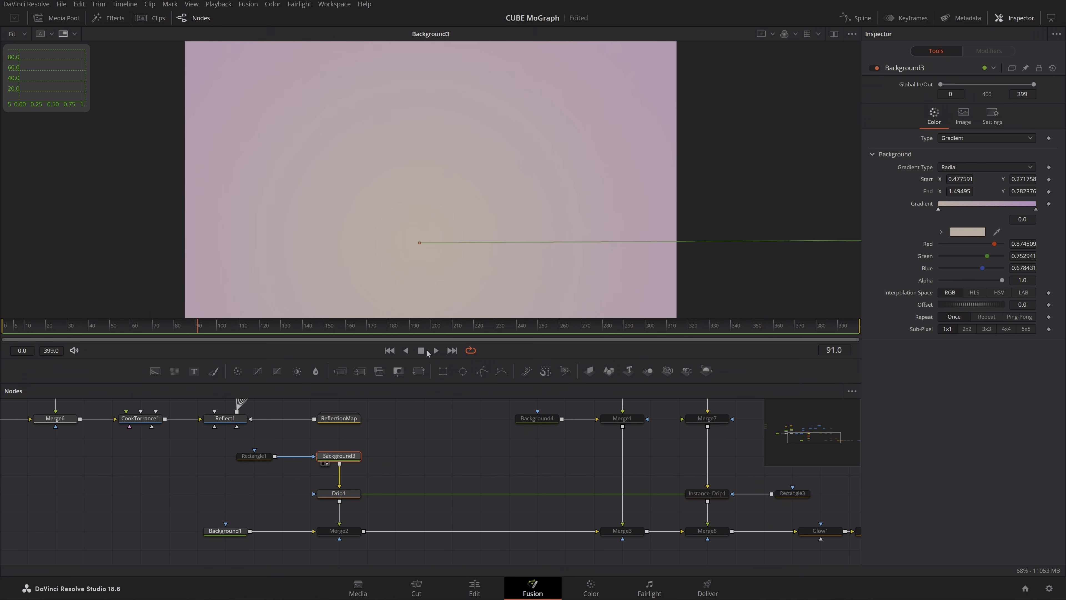
Check Background3's Radial gradient type, then enable its Rectangle1 mask and review the mask's soft edge
left_click(963, 168)
left_click(962, 167)
left_click(254, 456)
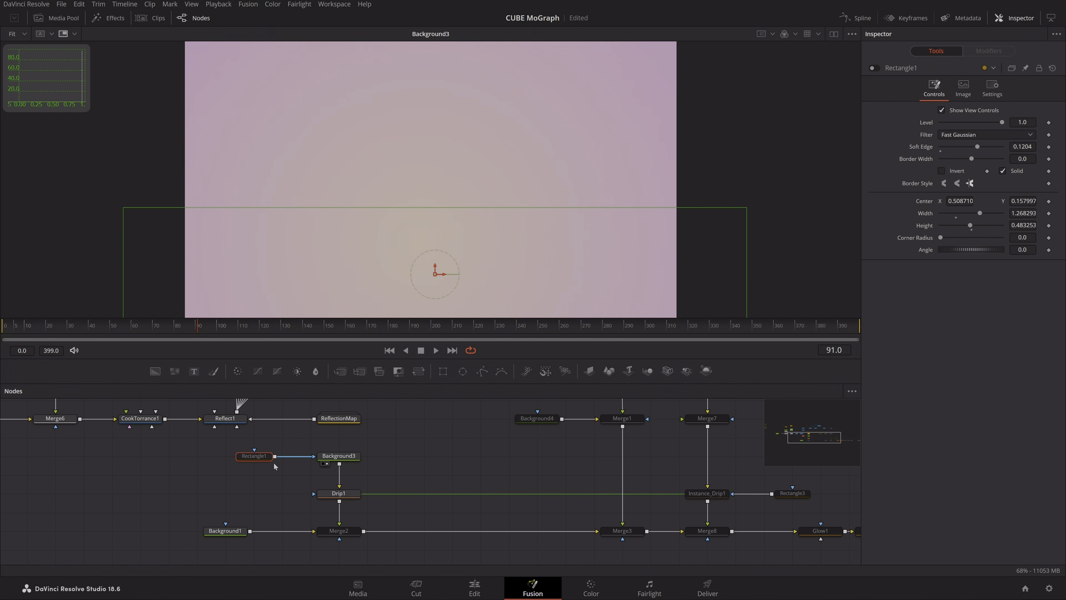
key("ctrl+p")
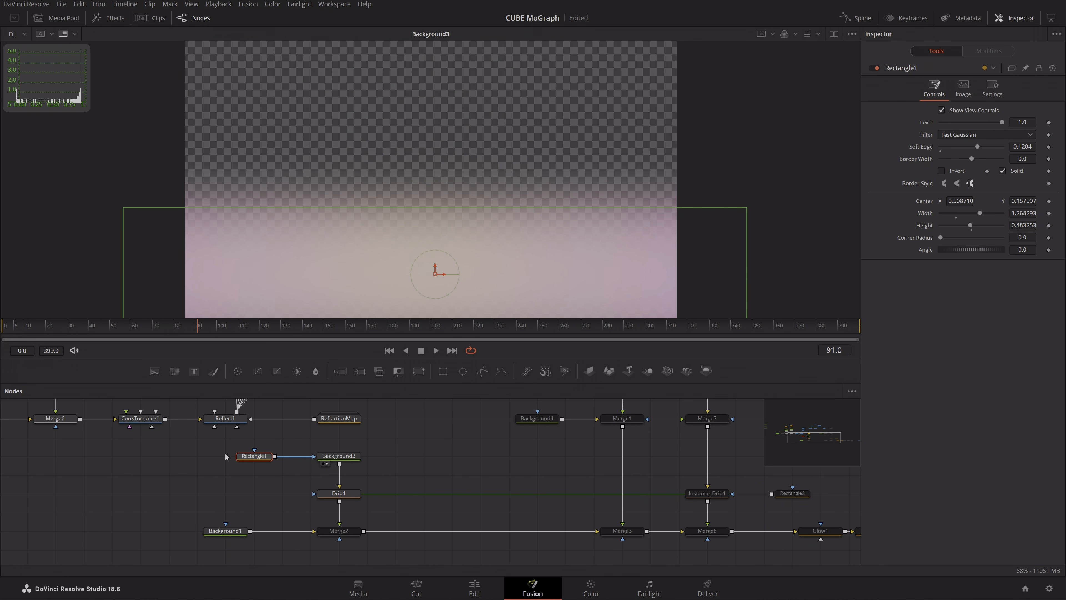
left_click(398, 448)
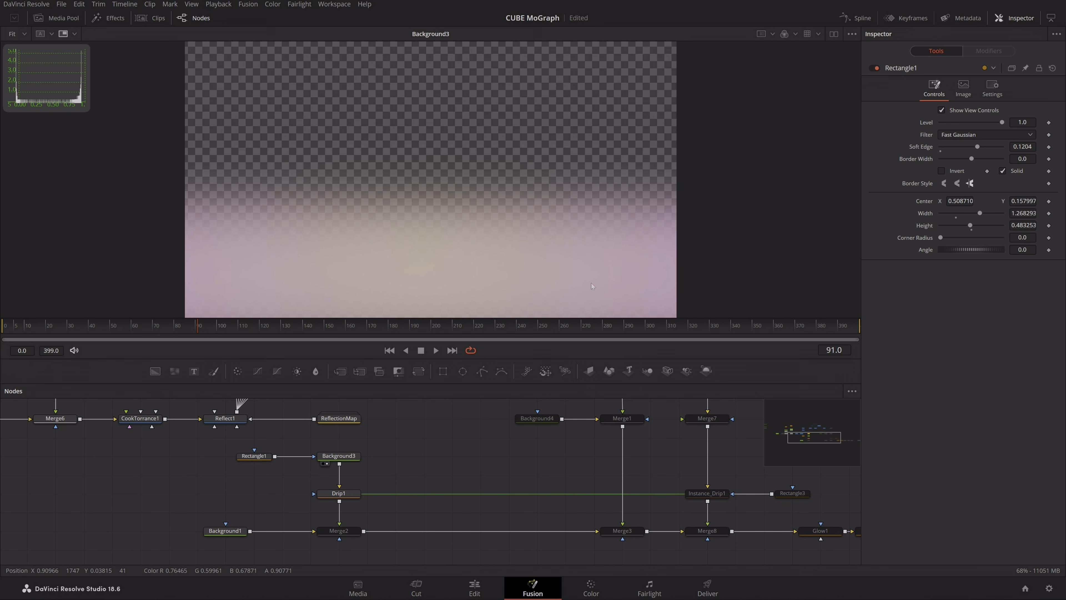
left_click(255, 457)
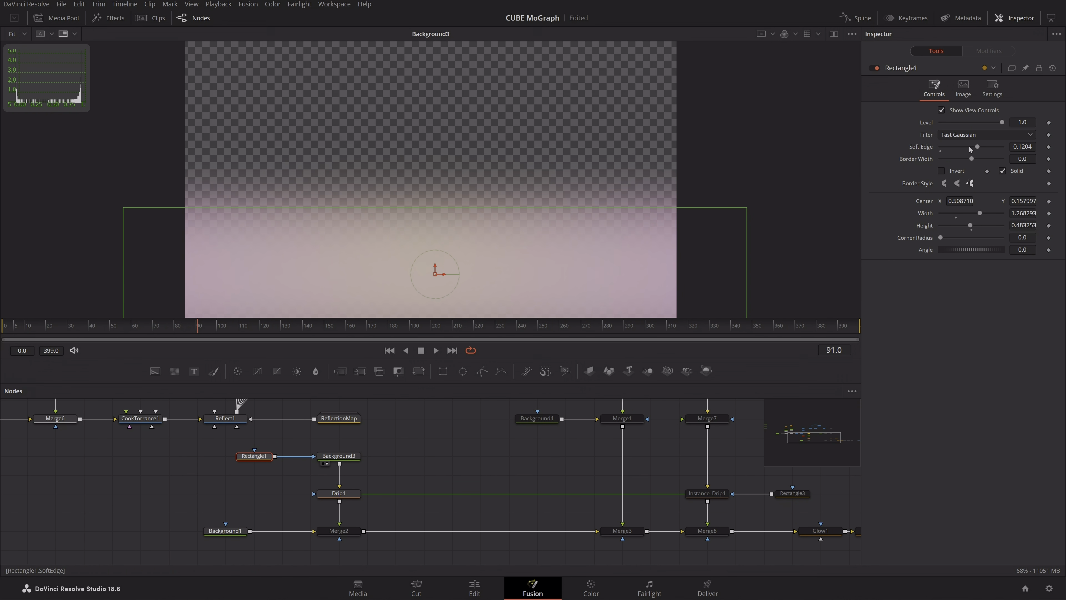
Display Drip1 in the viewer and scrub back to frame 0 to watch its ripples
left_click(343, 494)
key("1")
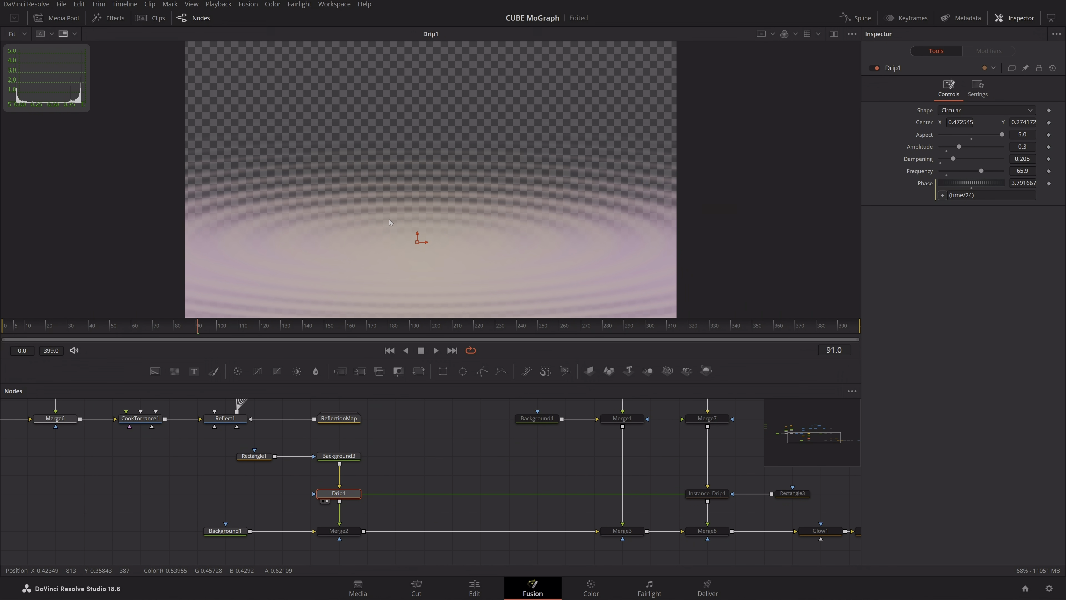
left_click_drag(198, 326, 11, 356)
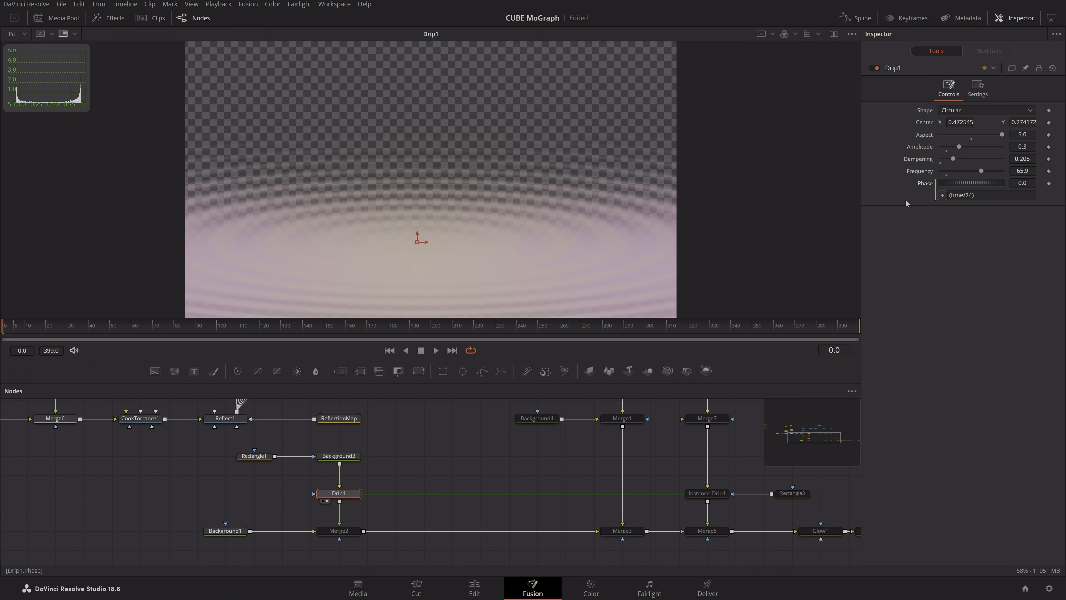
Show the Expression option for Drip1's Frequency and try adding an expression to its Dampening
right_click(919, 173)
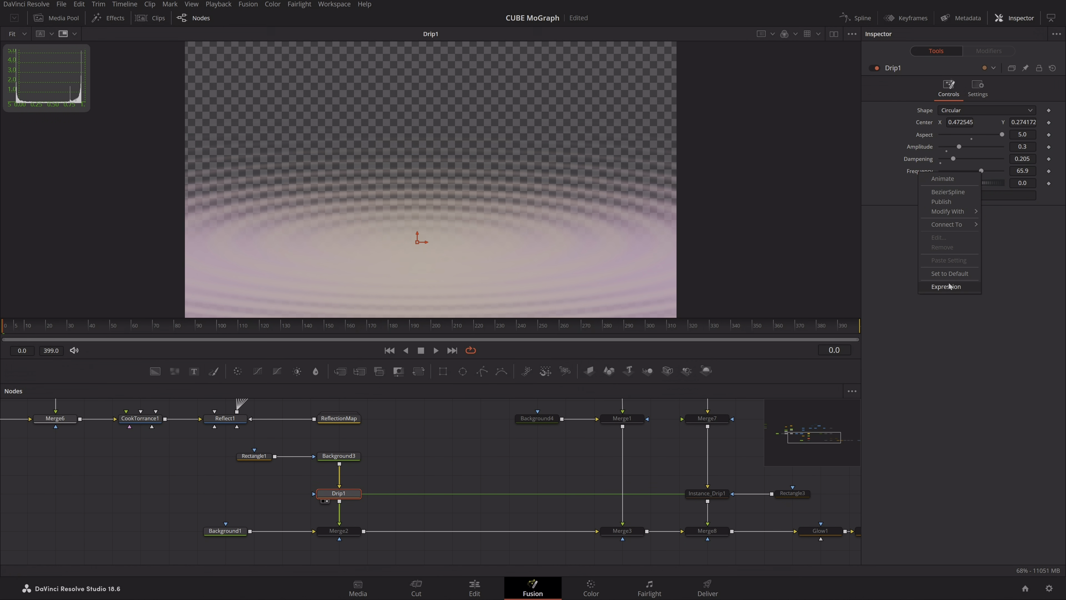
left_click(881, 267)
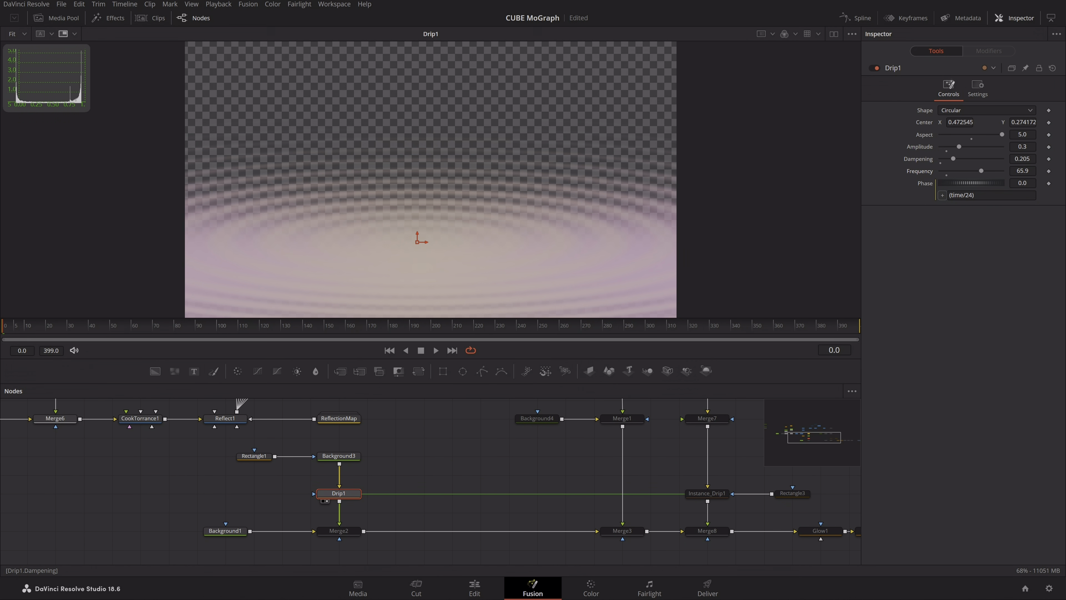
double_click(1022, 158)
type("=")
key("Tab")
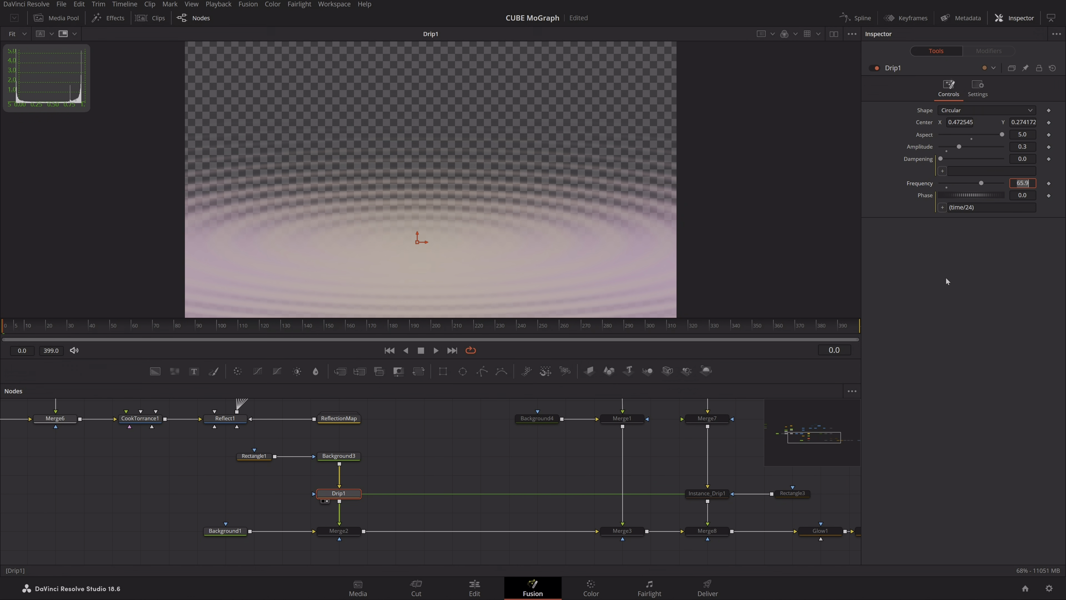
Open Drip1's Phase expression for editing
middle_click(496, 449)
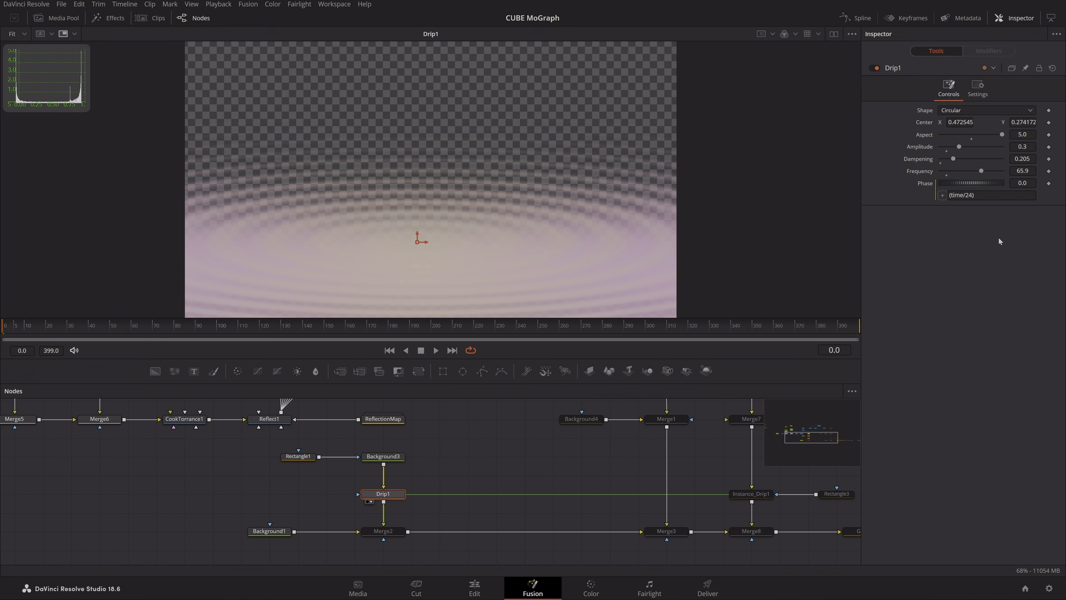
left_click(970, 195)
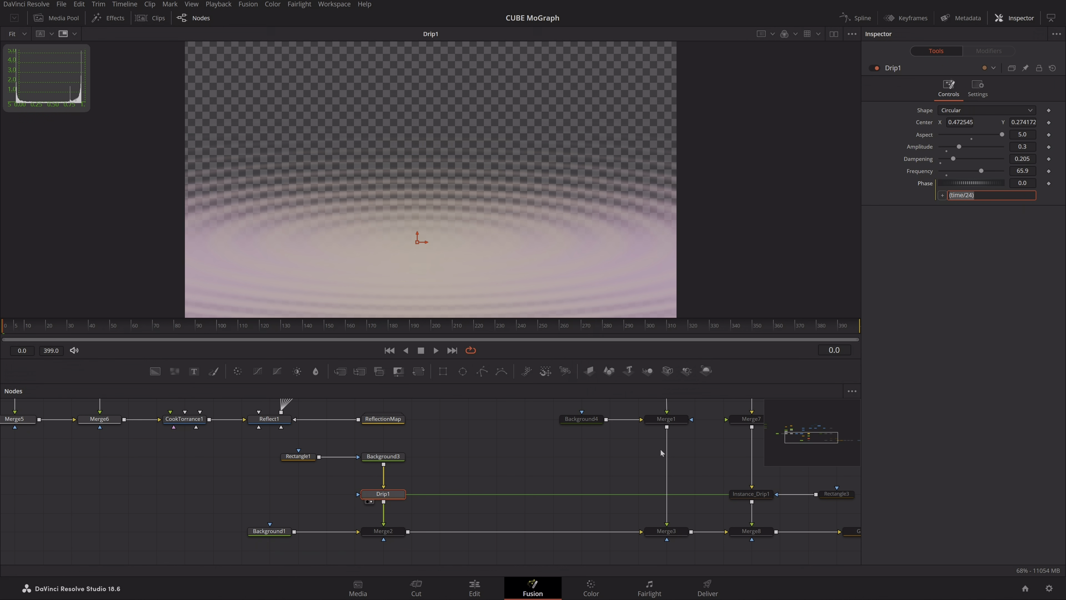
Play Drip1's ripple animation from frame 0 to watch the Phase expression drive it
left_click_drag(81, 330, 2, 329)
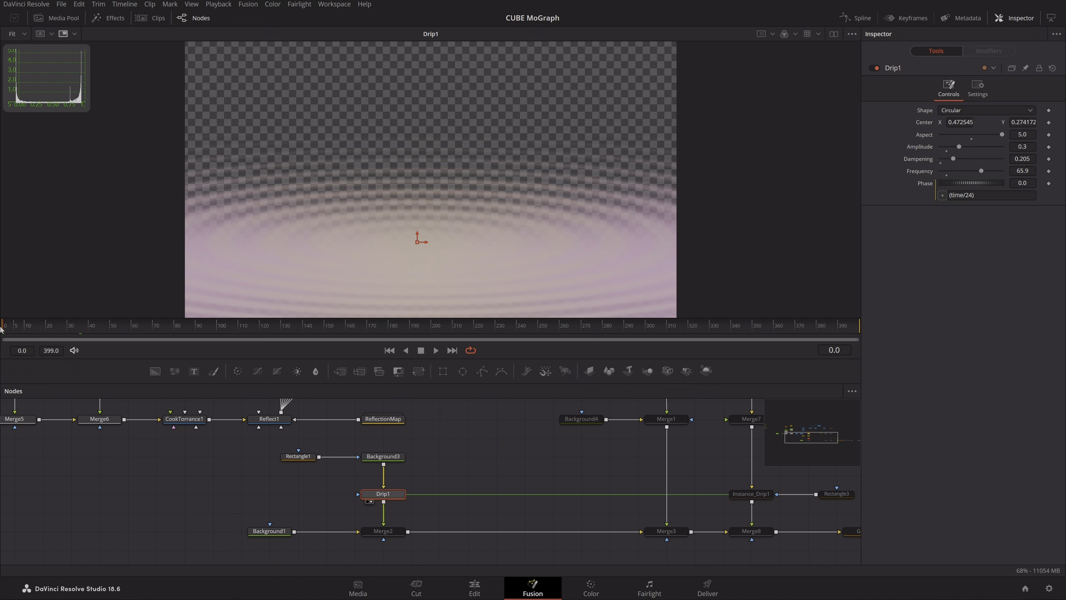
key("space")
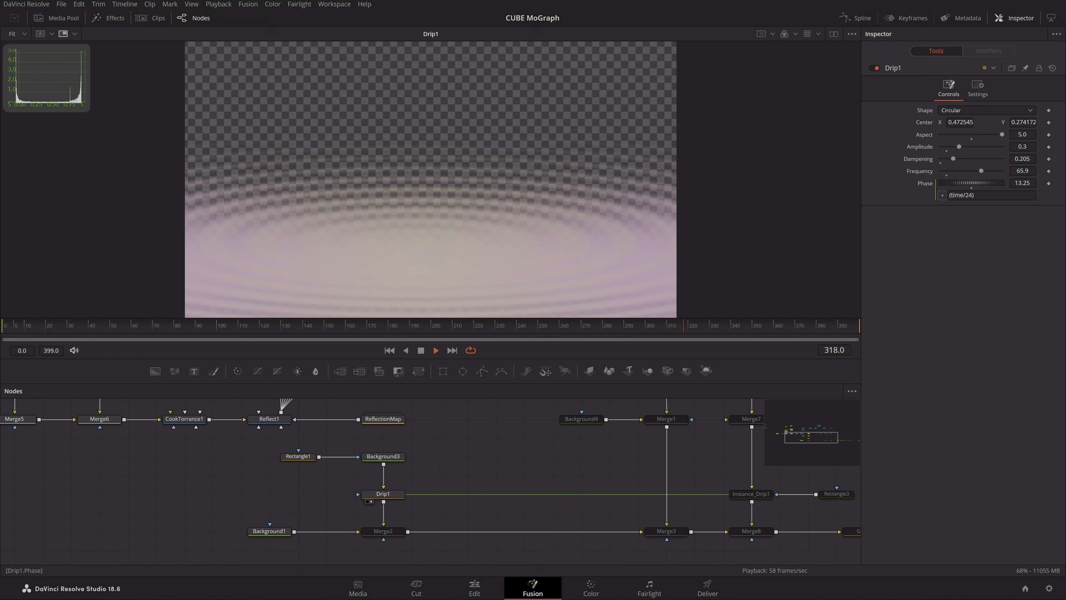
key("space")
Check how Drip1's Phase value follows the time expression by moving to frame 24 and frame 48
left_click_drag(701, 330, 81, 402)
key("Left")
key("Left")
key("Left")
key("Left")
key("Left")
key("Left")
left_click(834, 349)
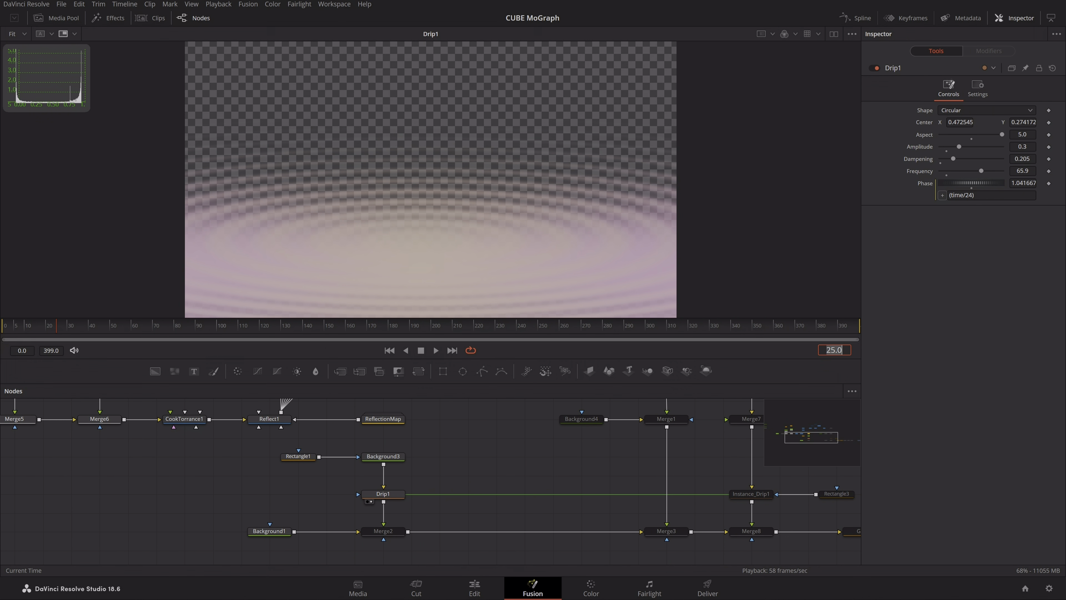
type("24")
key("Return")
type("48")
key("Return")
Enable Merge2 and display it in the viewer to check the rippling floor over Background1
left_click_drag(419, 468, 392, 435)
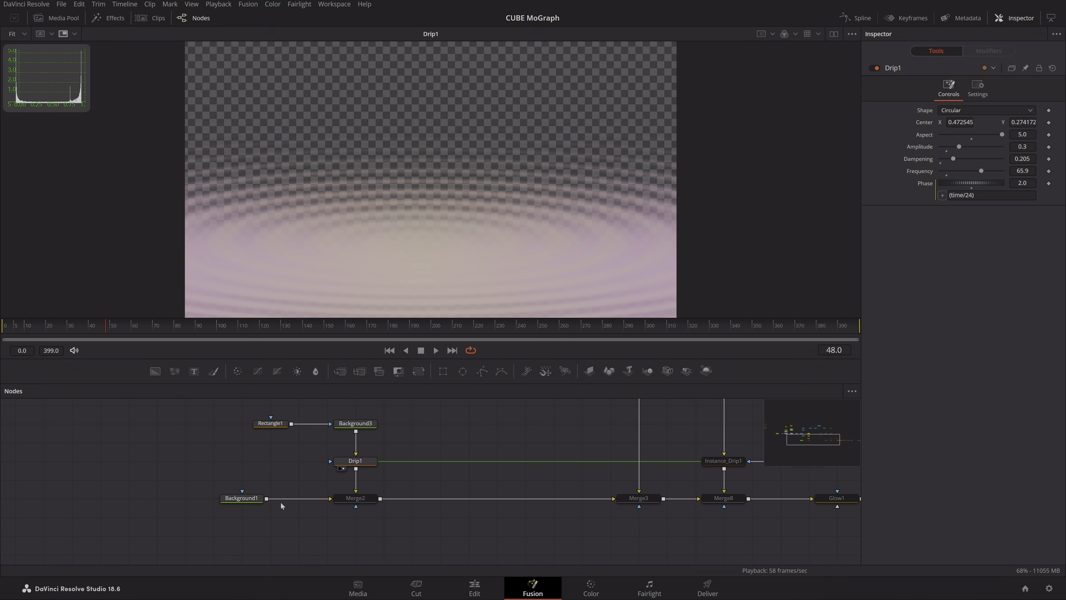
left_click(353, 500)
key("ctrl+p")
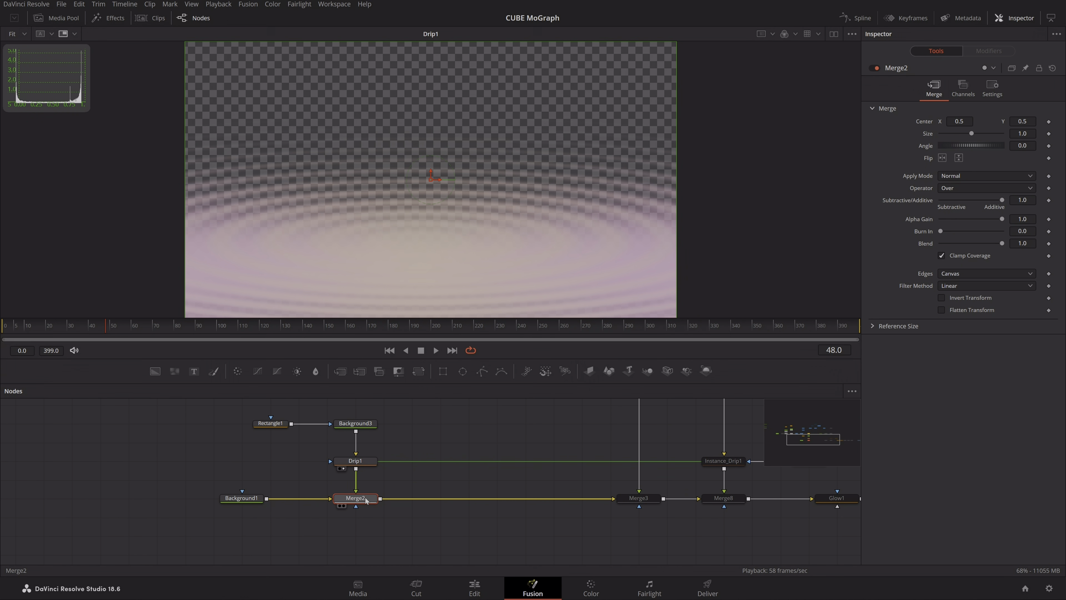
key("2")
left_click_drag(450, 421, 467, 413)
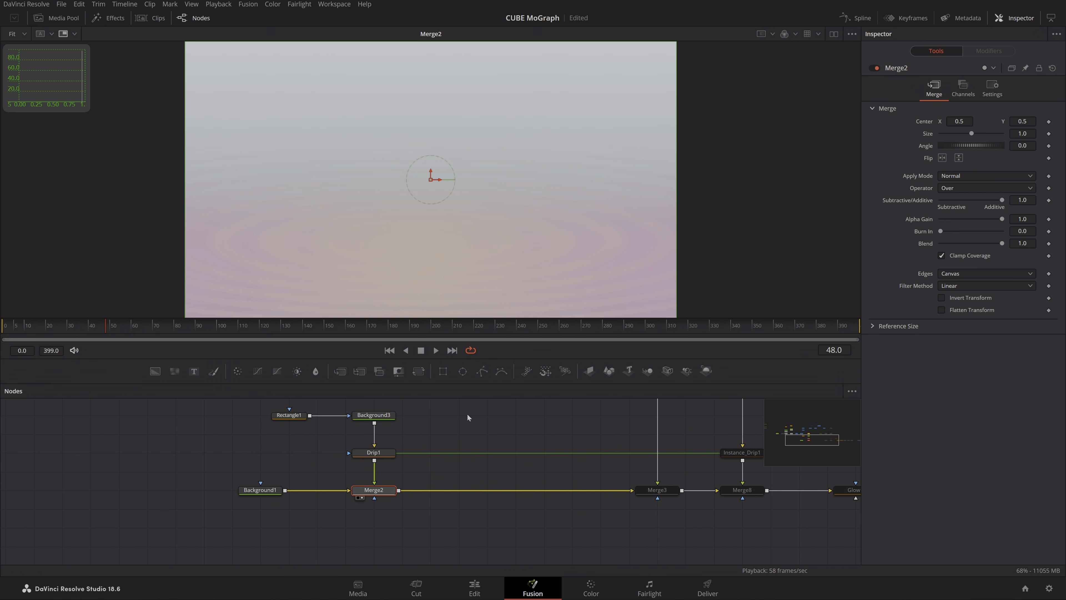
left_click(468, 413)
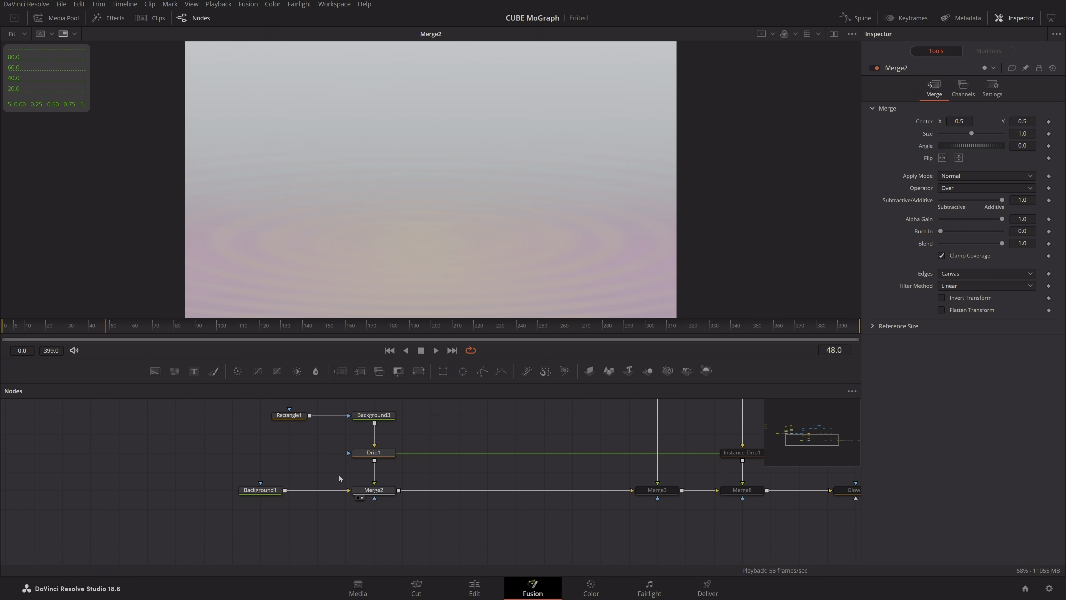
left_click(248, 498)
left_click(362, 497)
left_click_drag(552, 435, 394, 442)
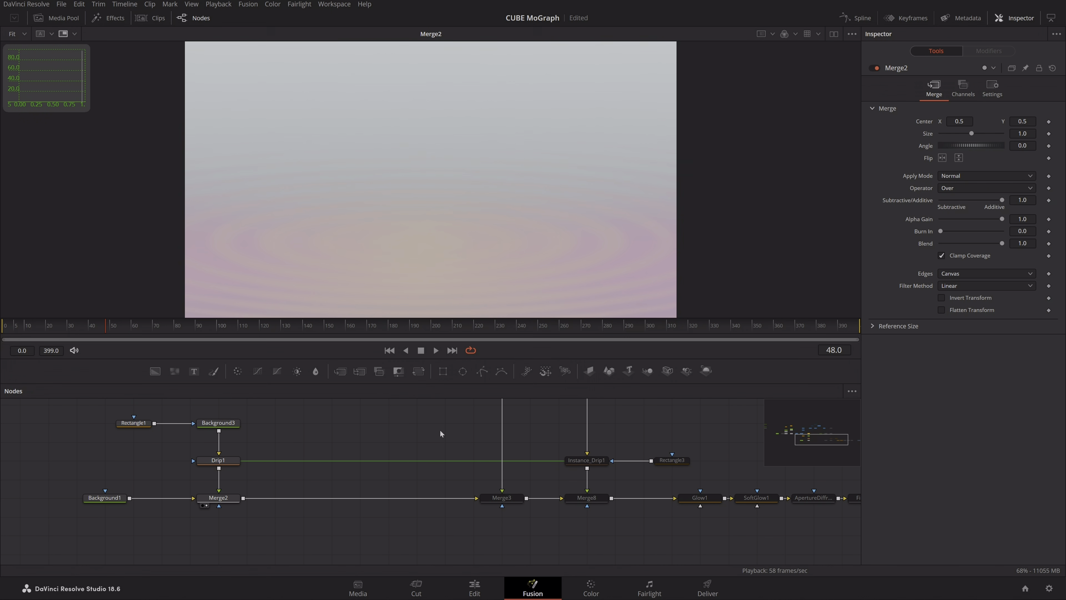
Enable Merge1 and its transparent Background4 node, displaying Merge1 in the viewer
left_click_drag(440, 430, 412, 585)
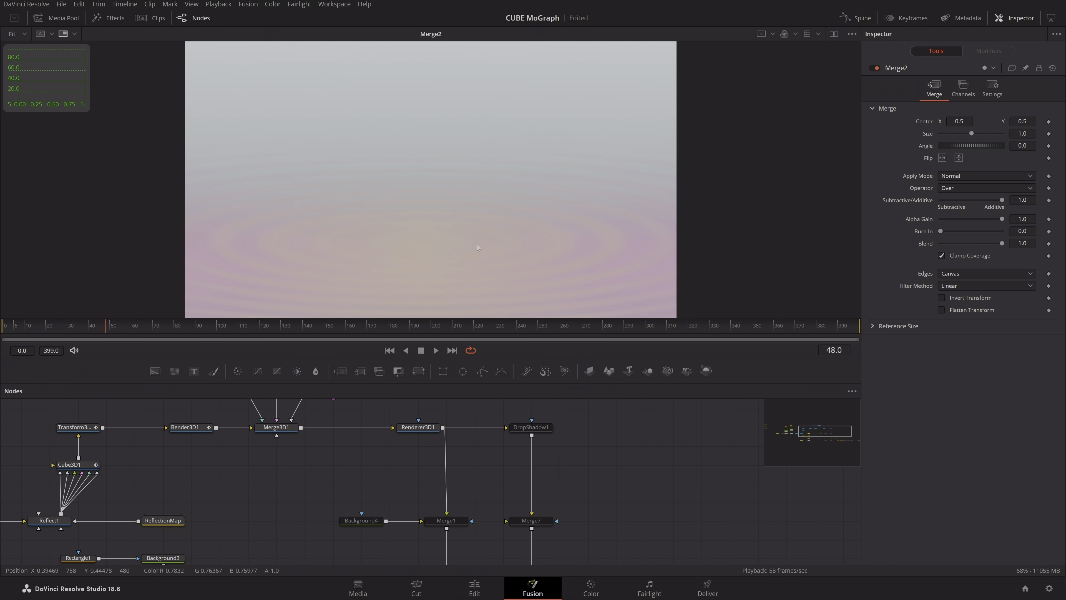
left_click_drag(401, 478, 393, 423)
left_click(454, 470)
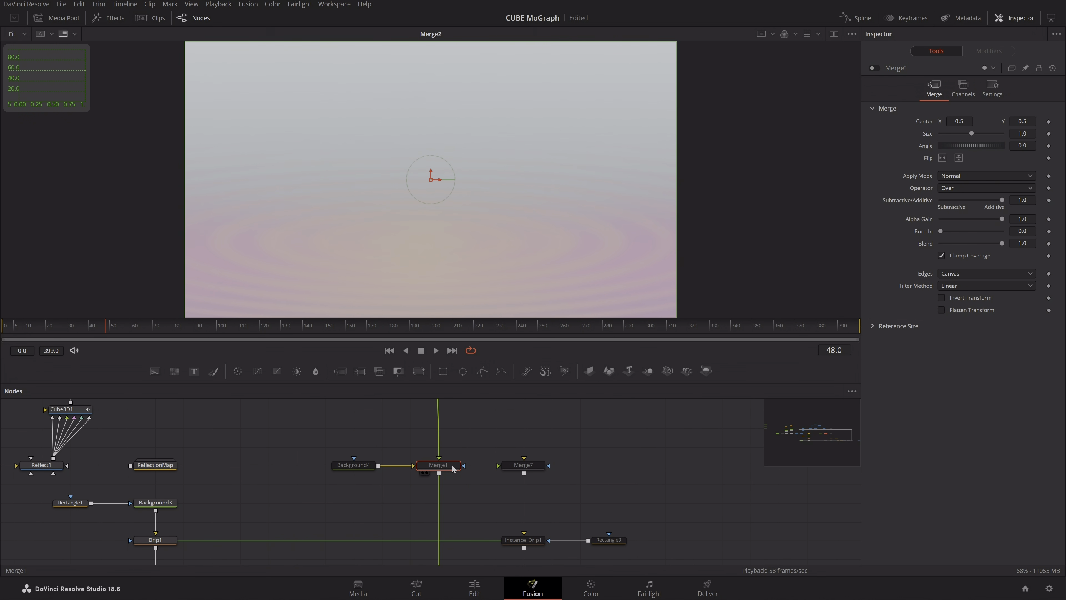
left_click(353, 464)
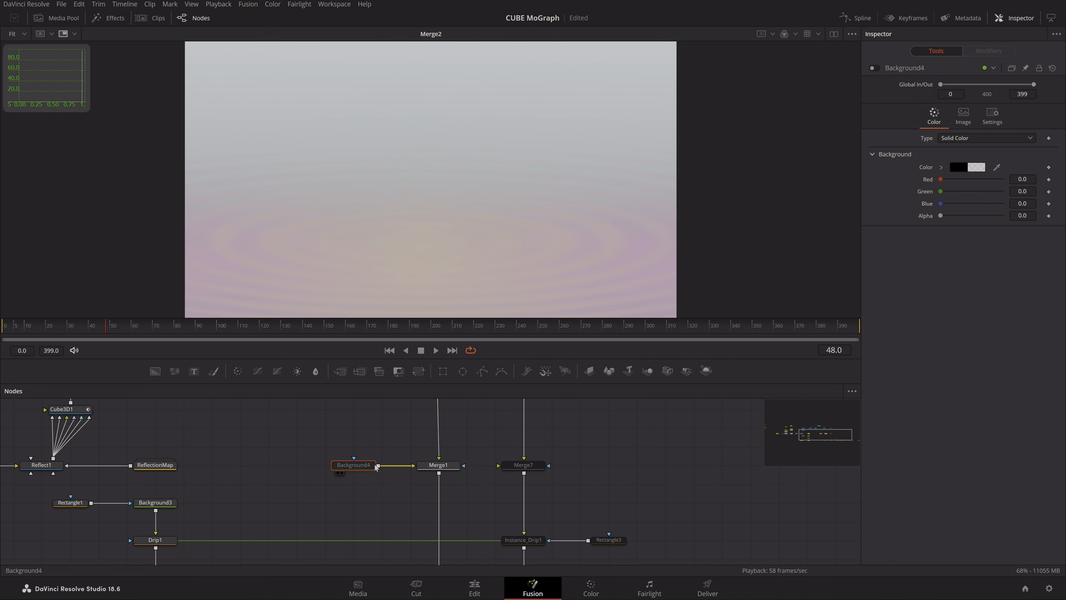
scroll(446, 447, "up", 4)
left_click(423, 557)
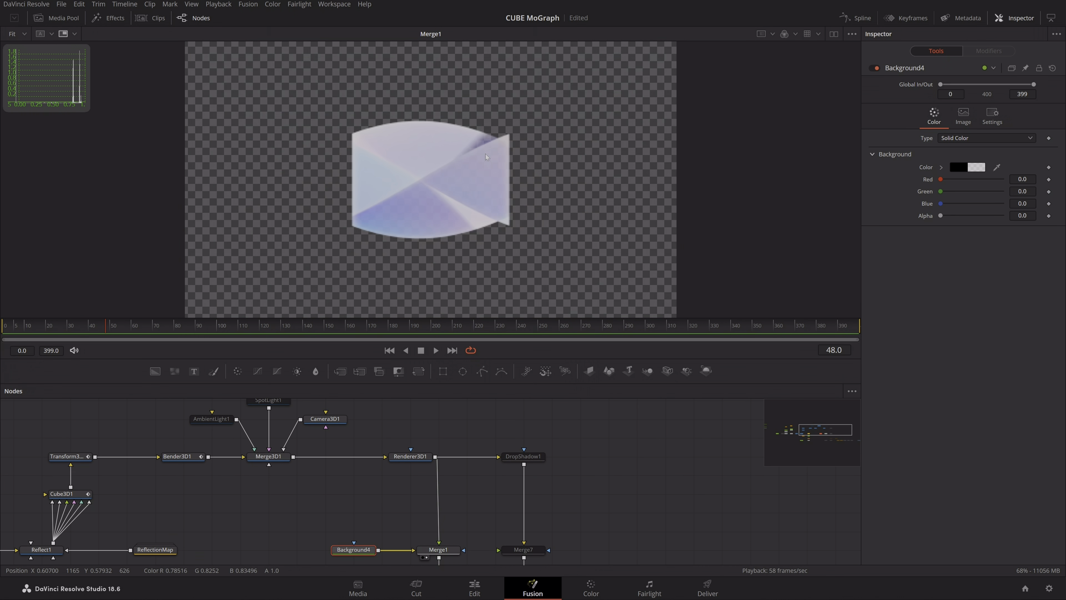
Enable Merge3, display the cube composited over the background, and scrub to frame 21
scroll(440, 495, "down", 2)
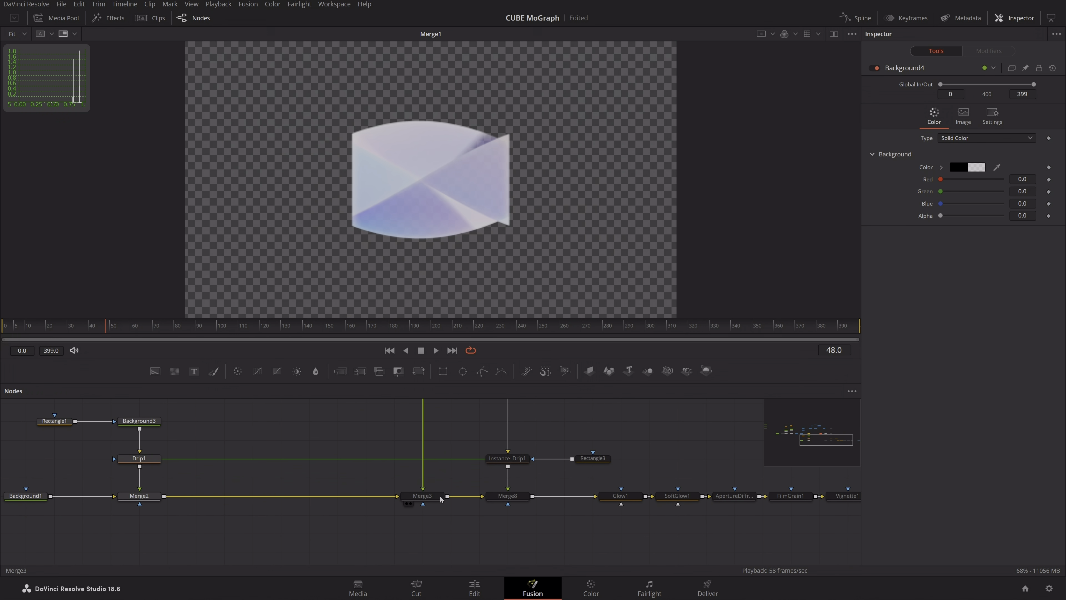
left_click(439, 496)
left_click_drag(435, 502, 476, 196)
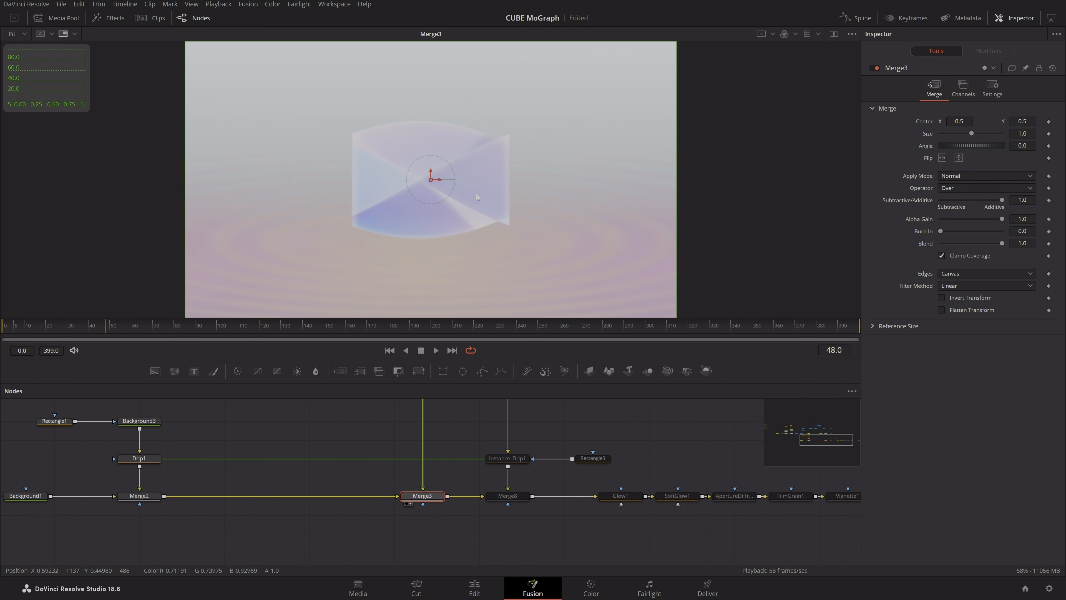
left_click_drag(107, 332, 48, 445)
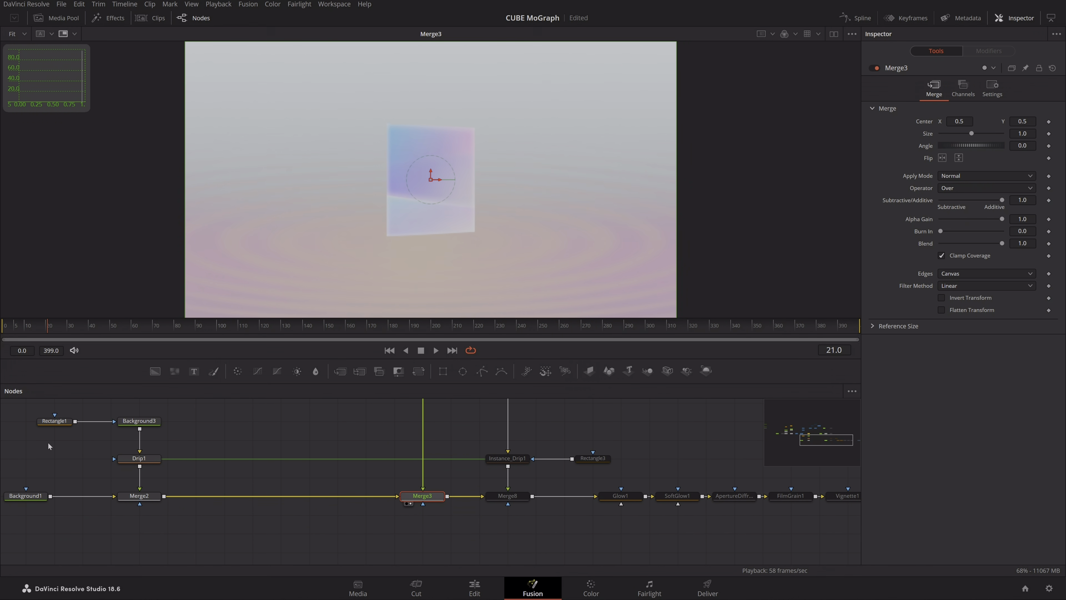
Enable DropShadow1 and compare the Renderer3D1, Merge1 and DropShadow1 outputs in the viewer
left_click_drag(463, 474, 440, 504)
left_click_drag(477, 402, 483, 511)
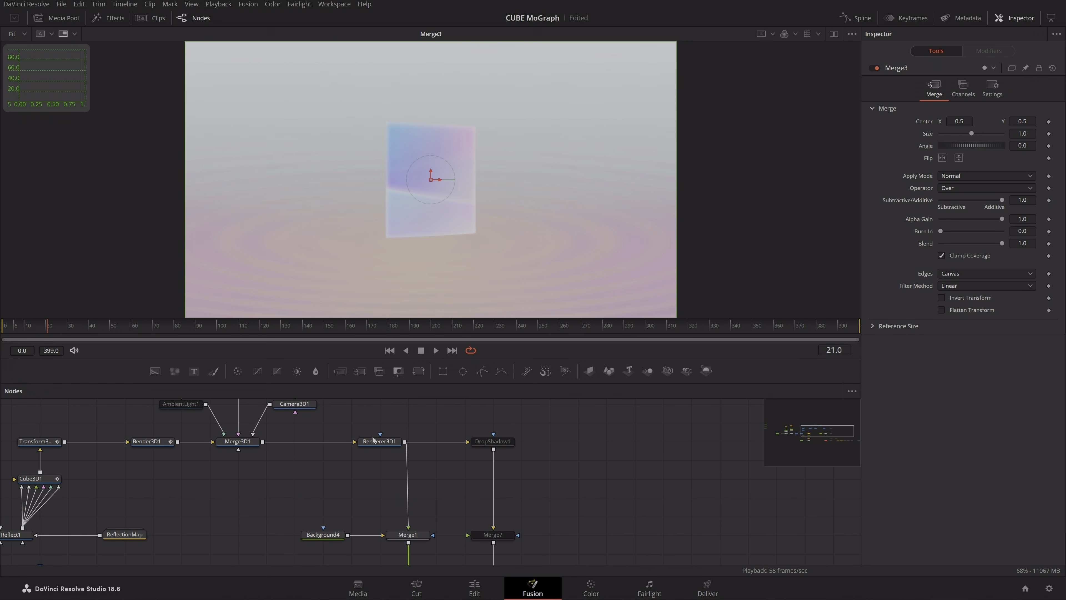
key("2")
left_click_drag(561, 419, 448, 467)
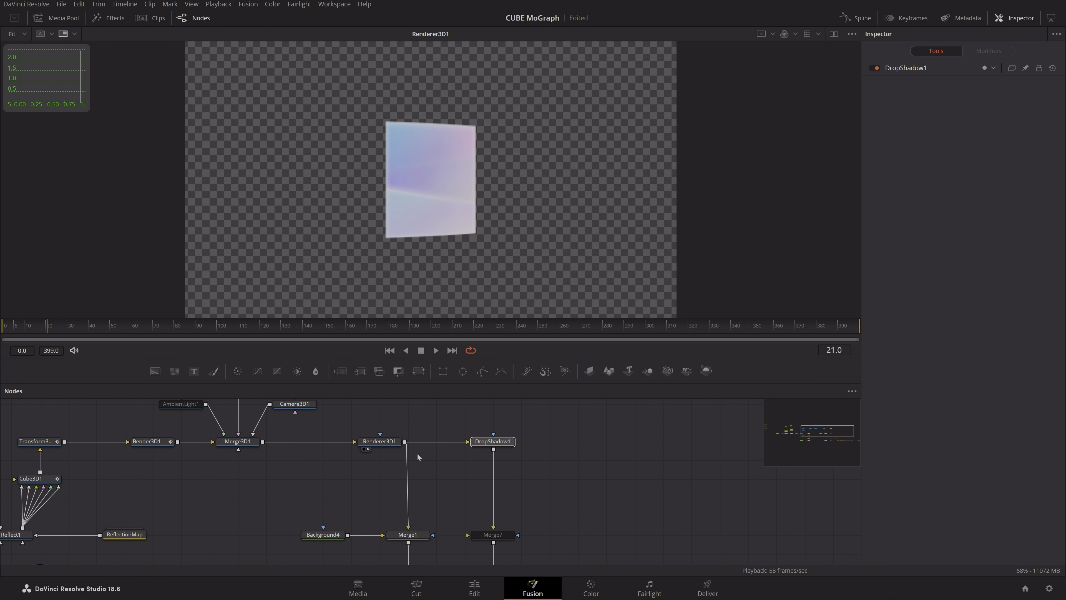
key("2")
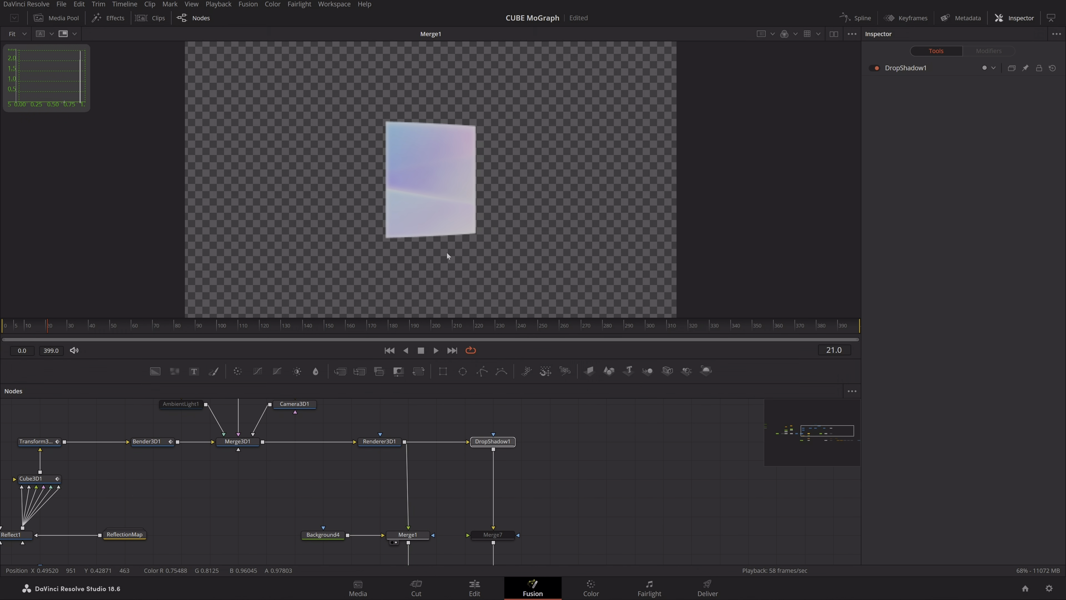
left_click(481, 448)
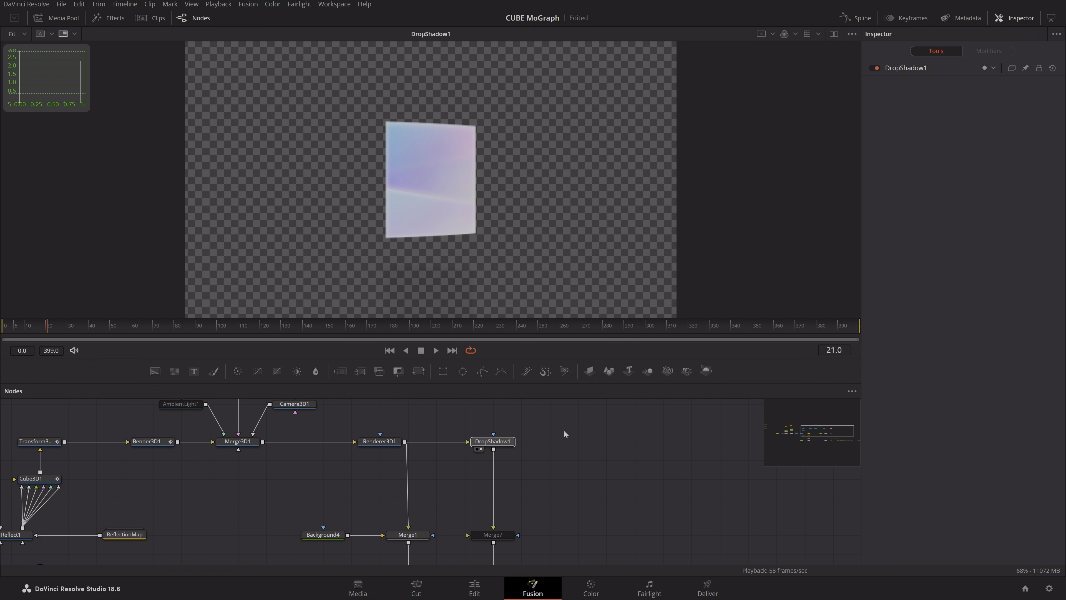
Review DropShadow1's settings and inspect its shadow in the alpha channel at frame 212, then restore the colour view
left_click(505, 440)
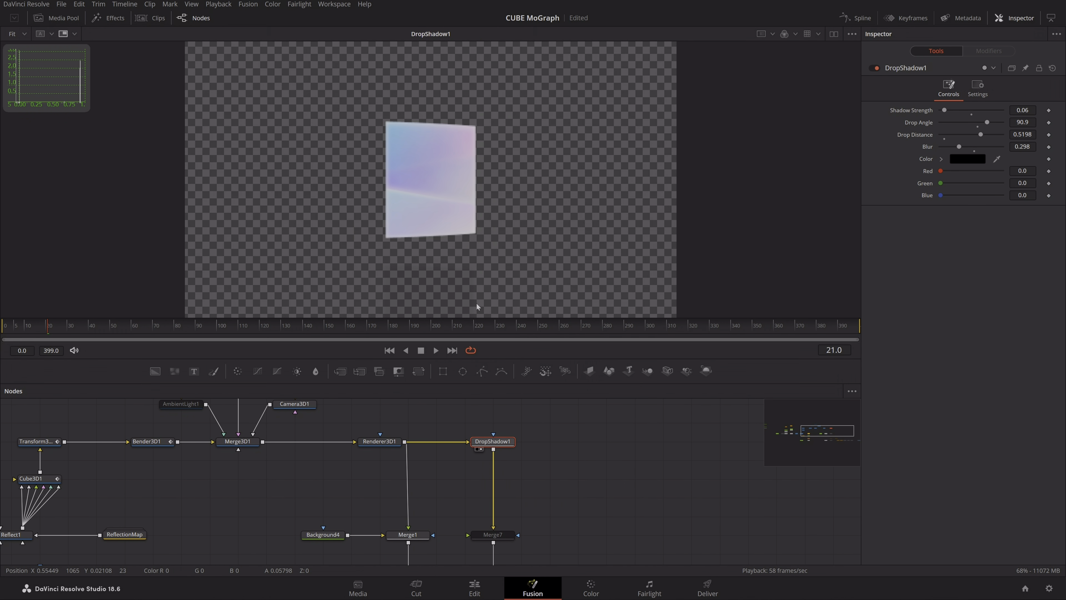
left_click(783, 34)
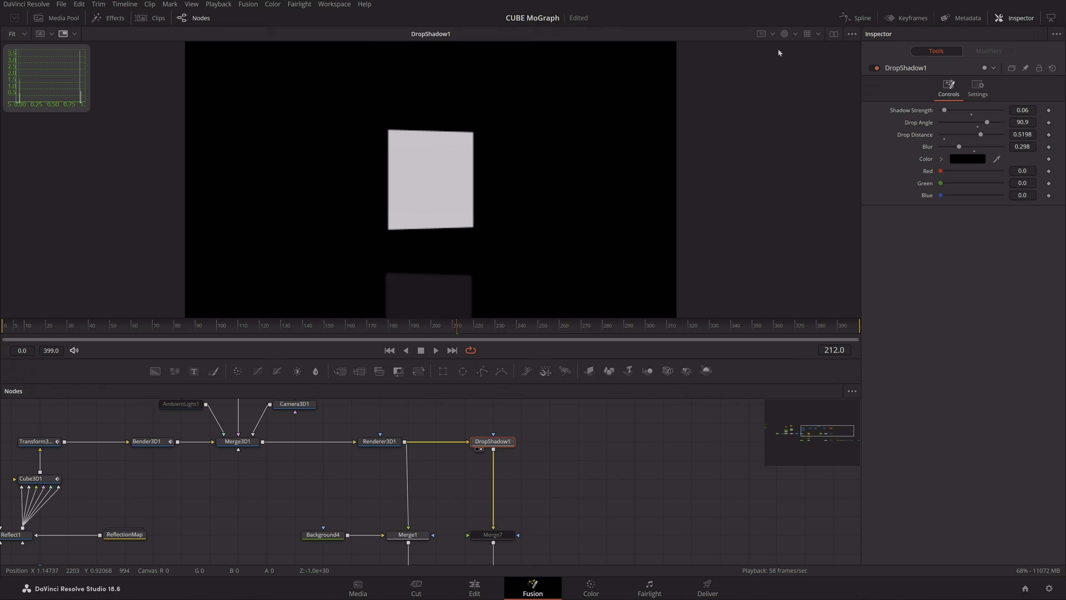
left_click(784, 34)
scroll(517, 462, "down", 2)
scroll(489, 477, "up", 3)
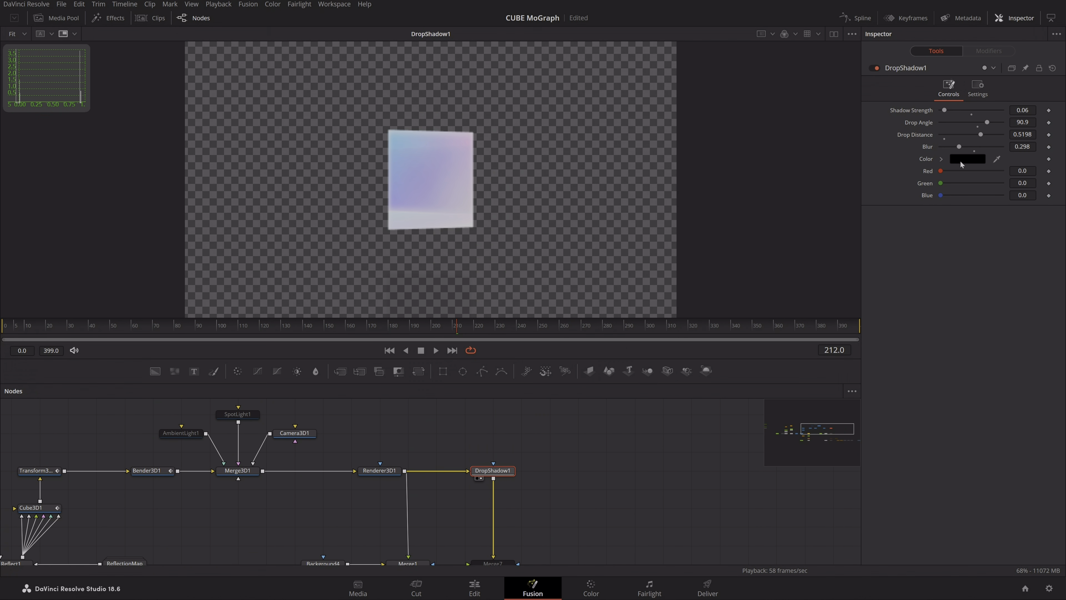
Enable Merge7 and show the settings of the Instance_Drip1 node below it
scroll(581, 439, "down", 2)
left_click(511, 477)
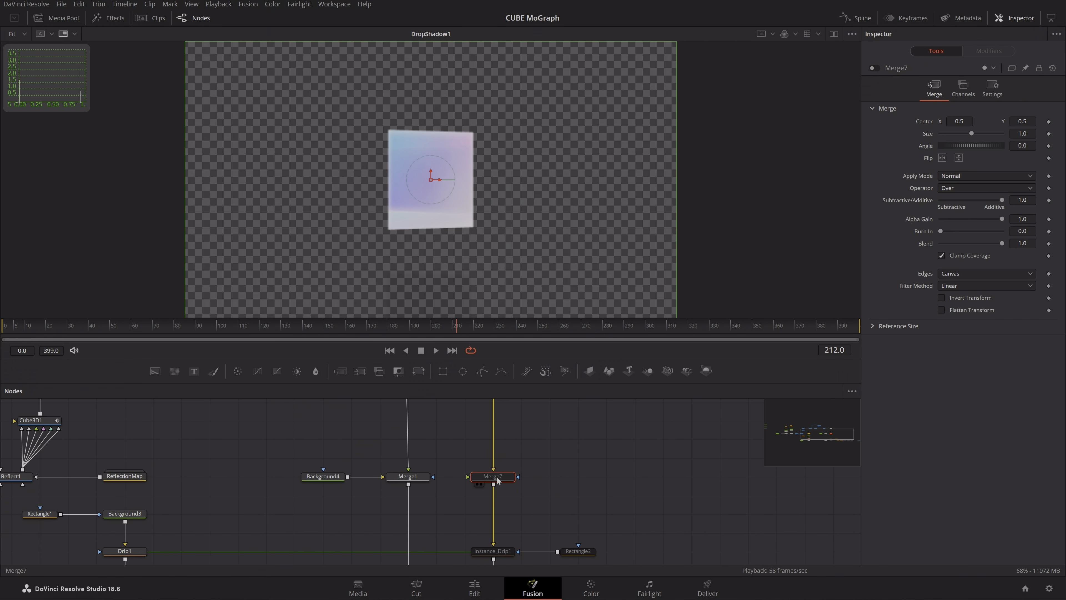
scroll(501, 474, "down", 1)
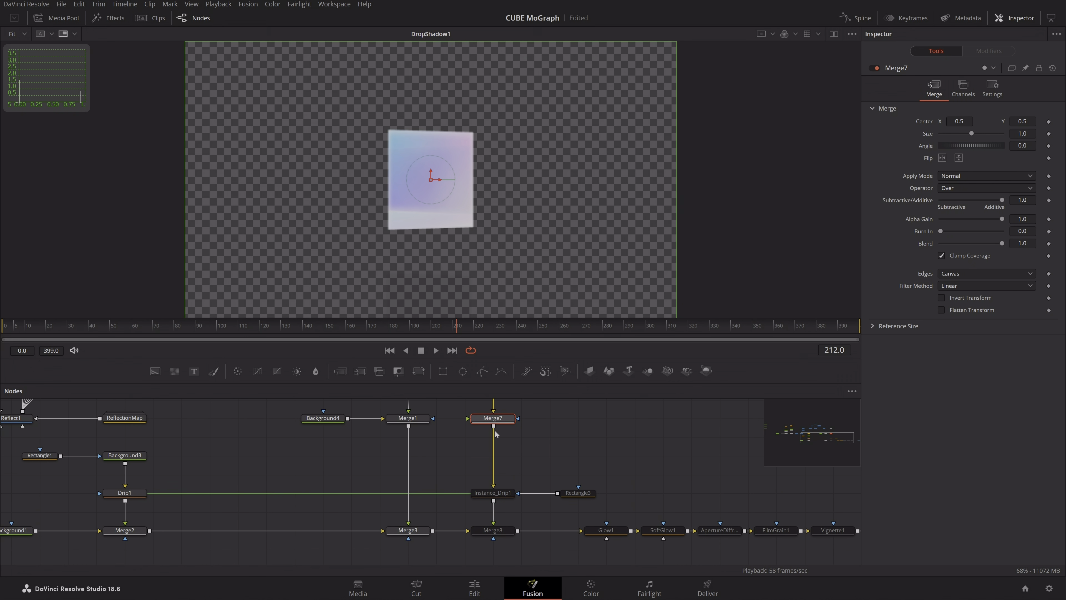
mouse_move(494, 493)
left_mouse_down()
mouse_move(436, 477)
mouse_move(492, 479)
mouse_move(494, 492)
left_mouse_up()
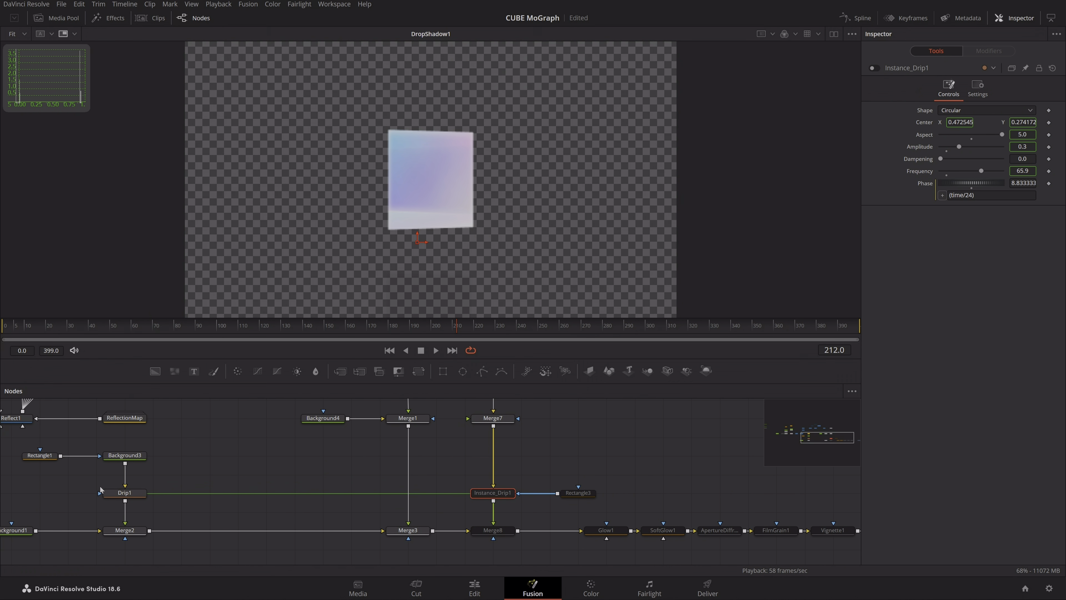
Paste an instance of Drip1 into the empty area beside Merge7
left_click(135, 497)
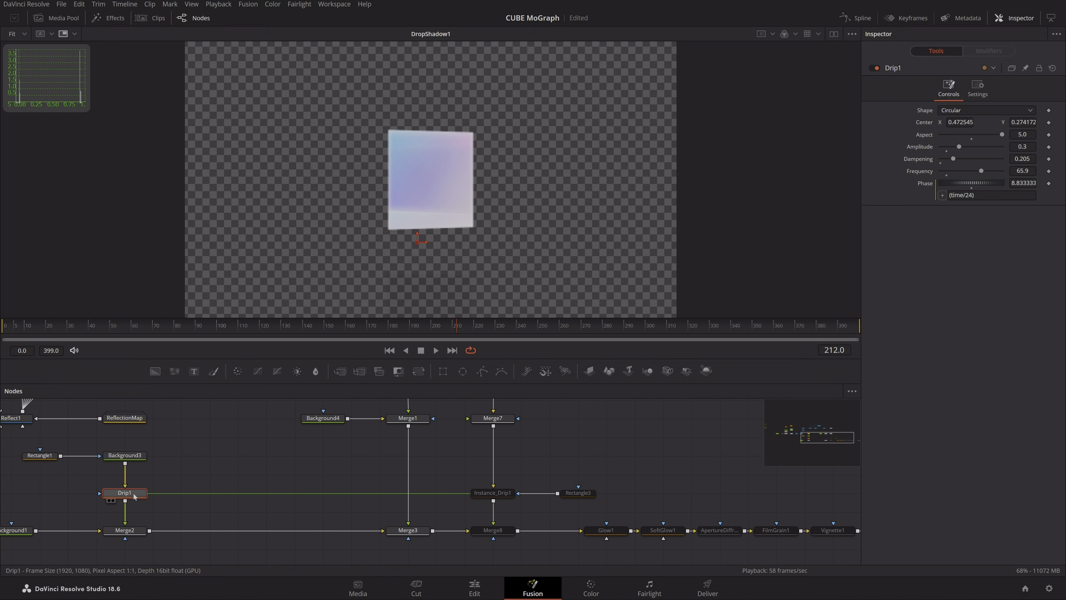
left_click_drag(446, 446, 403, 465)
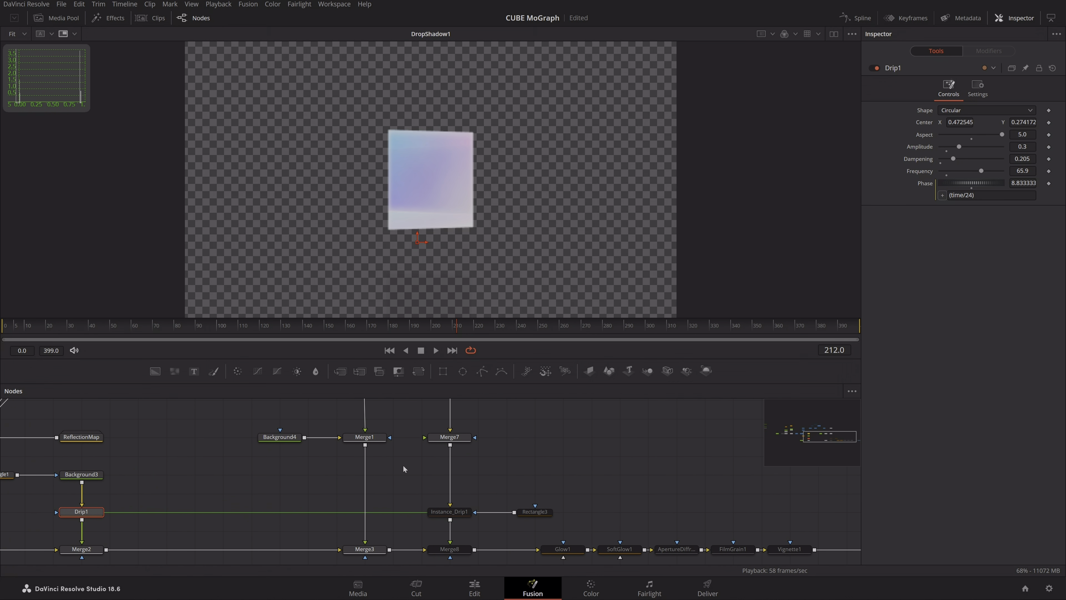
left_click(608, 432)
key("ctrl+shift+v")
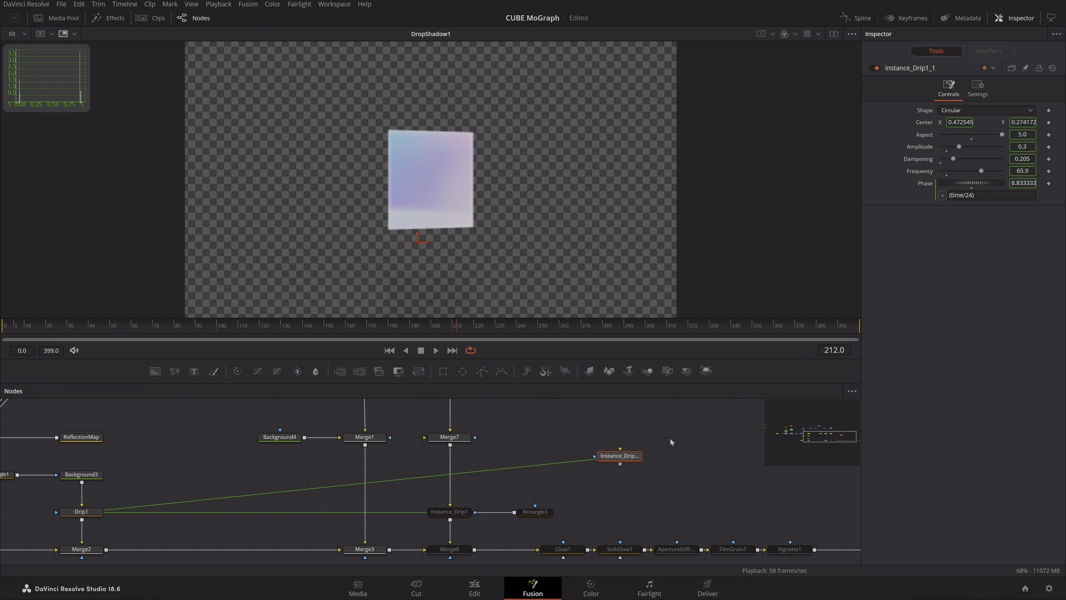
Set Drip1's Dampening to 0
left_click(89, 516)
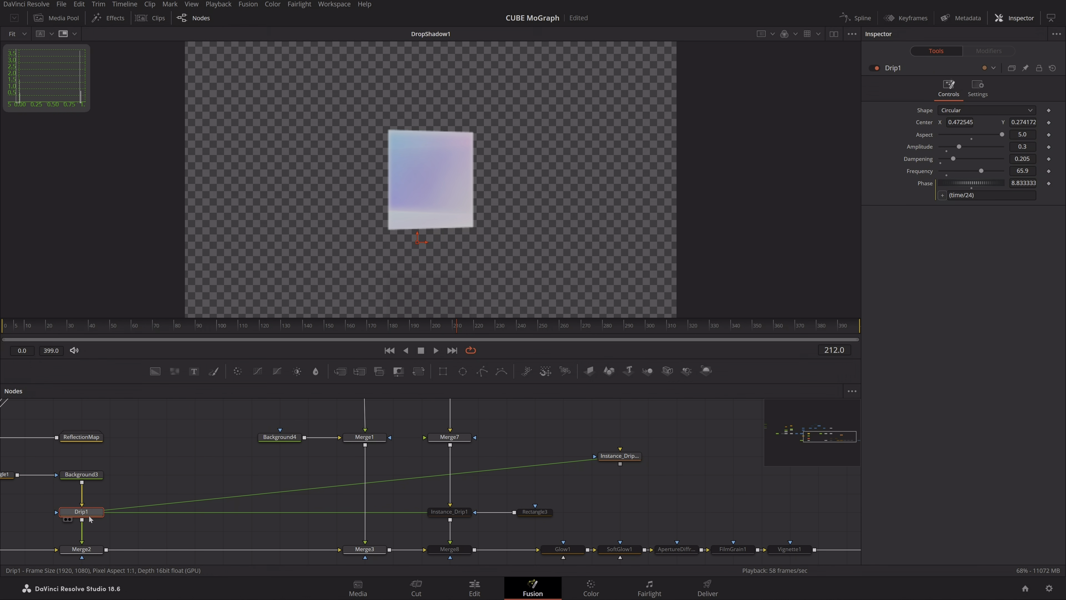
type("0")
key("Return")
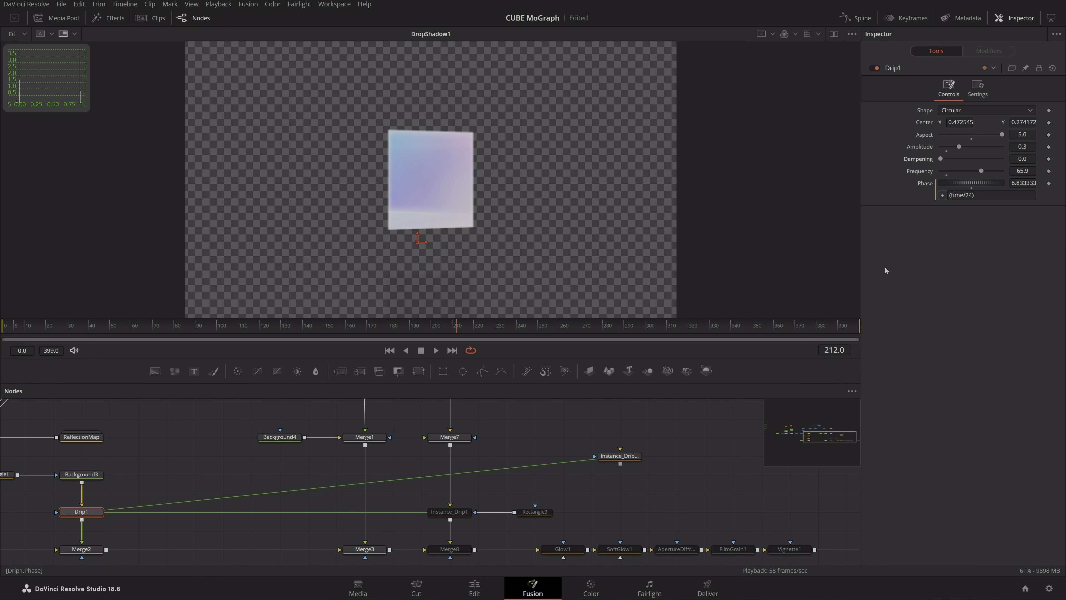
Display the newly pasted Drip1 instance, then delete it from the node graph
left_click(608, 463)
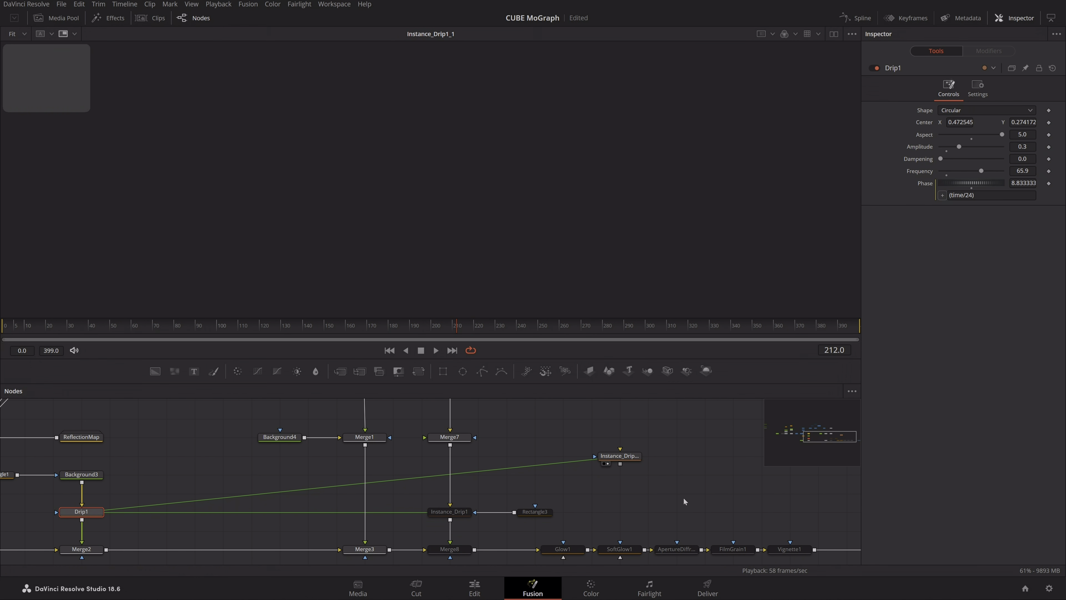
left_click_drag(654, 500, 617, 422)
key("Delete")
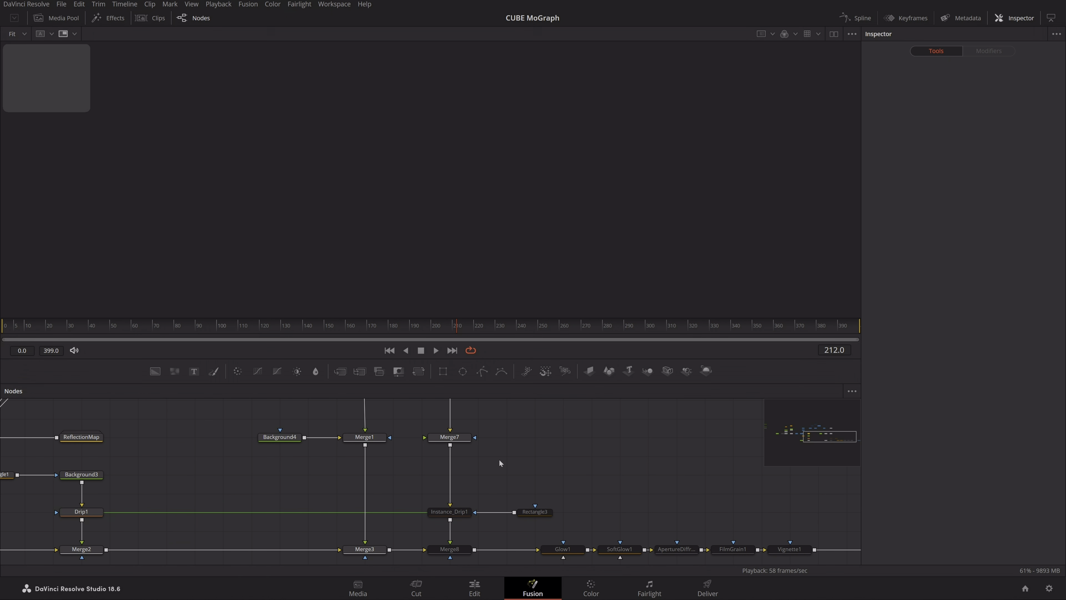
Compare the outputs of Merge7, DropShadow1 and Instance_Drip1 by displaying each in the viewer
left_click(462, 516)
left_click_drag(456, 436, 490, 214)
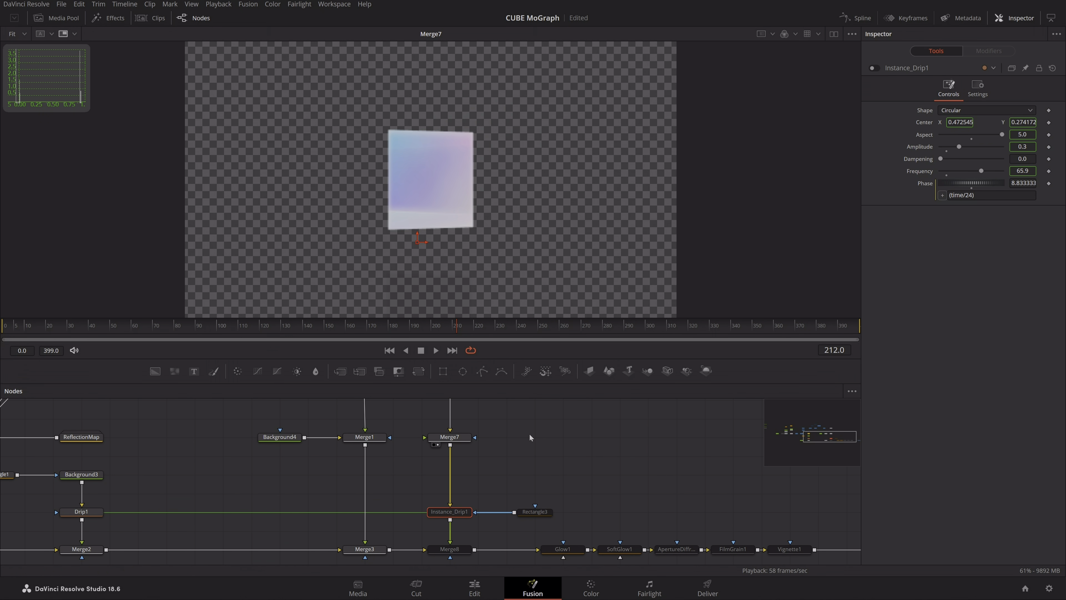
left_click_drag(492, 401, 475, 474)
left_click(422, 441)
scroll(511, 493, "down", 3)
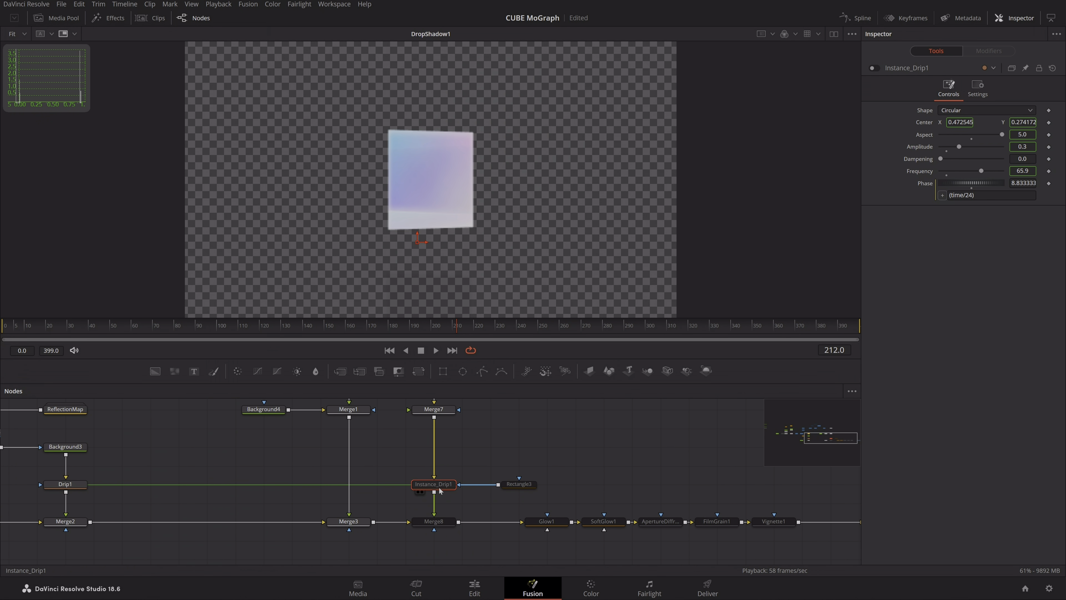
left_click(422, 491)
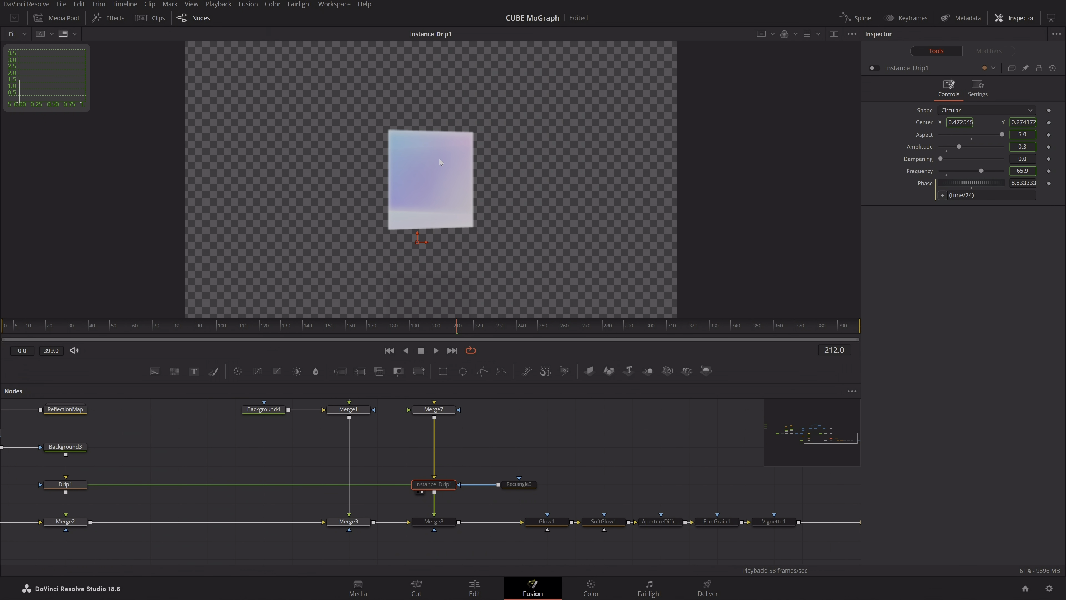
Enable Instance_Drip1 and its Rectangle3 mask, previewing the distortion at frame 137
left_click(874, 68)
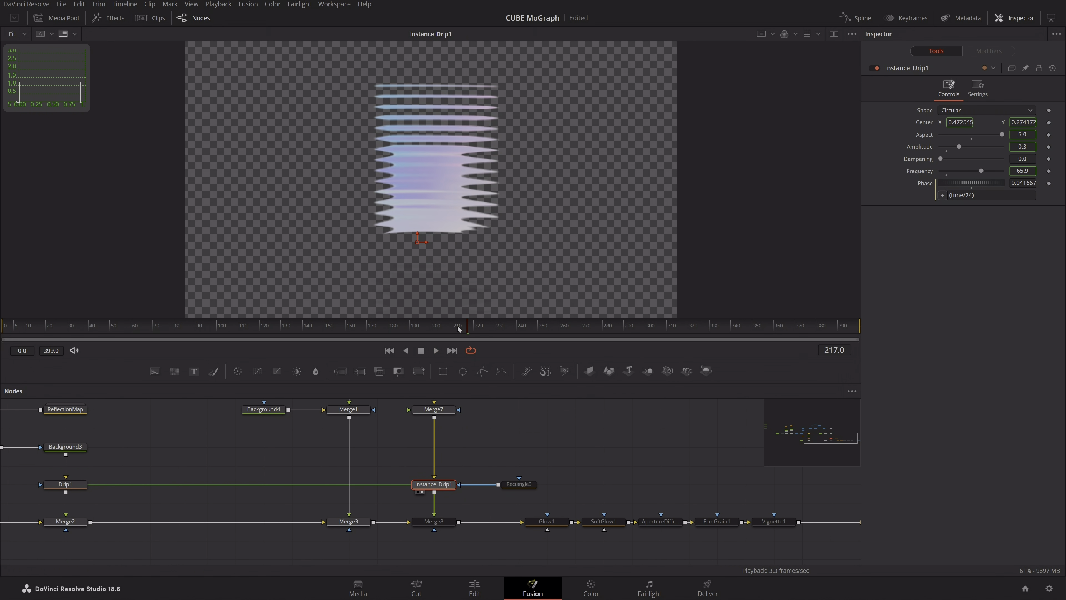
left_click_drag(458, 328, 296, 327)
left_click(527, 488)
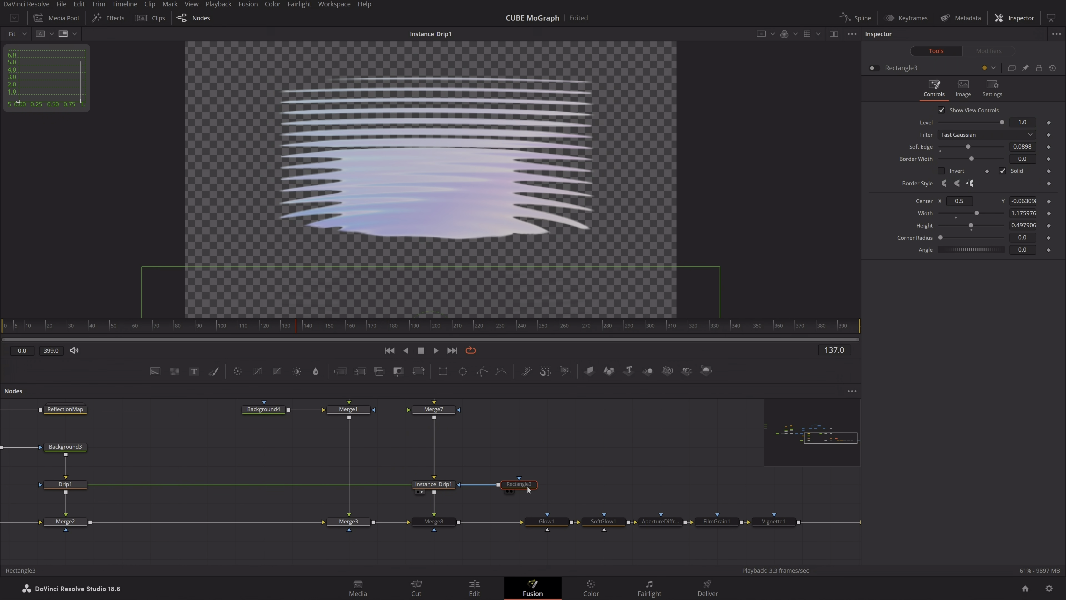
left_click(874, 68)
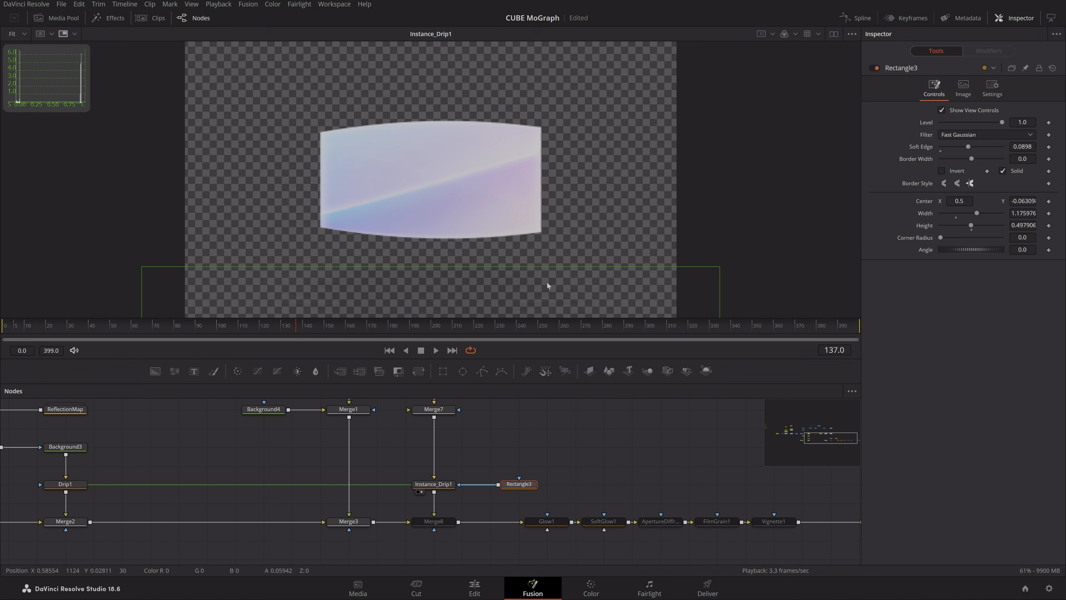
Compare the outputs of Merge7, Renderer3D1 and DropShadow1 in the viewer, and inspect DropShadow1's alpha channel
left_click_drag(436, 410, 466, 226)
scroll(503, 441, "up", 5)
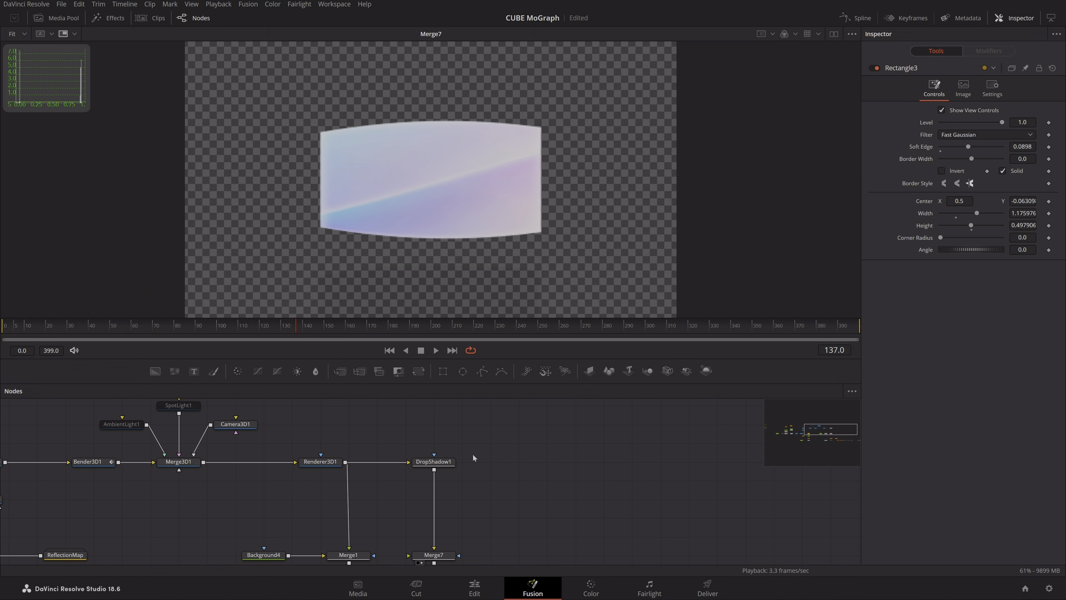
left_click_drag(323, 464, 407, 296)
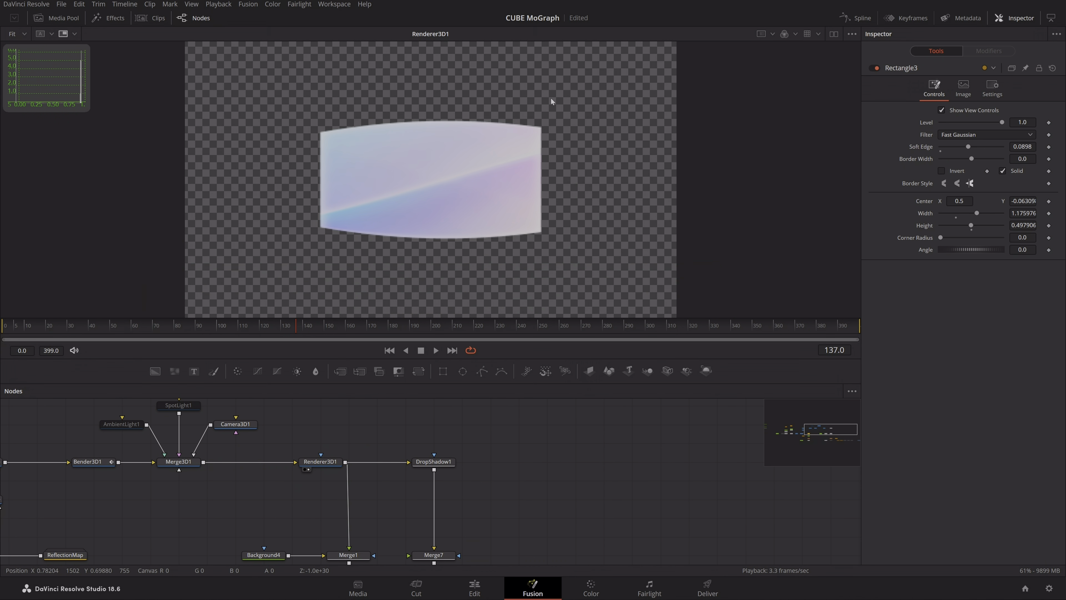
left_click_drag(434, 462, 481, 145)
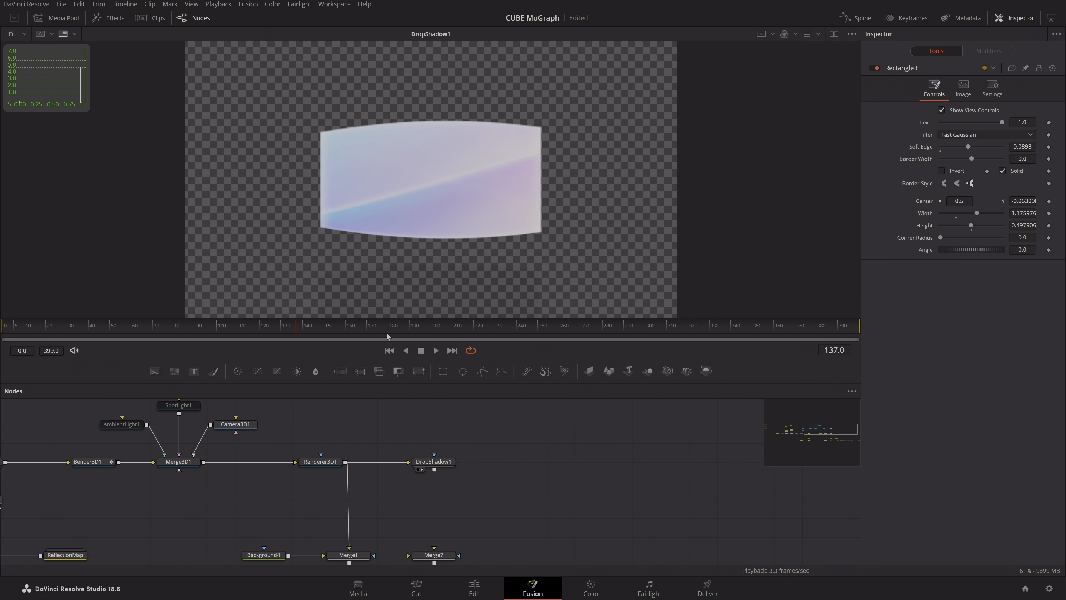
left_click(784, 34)
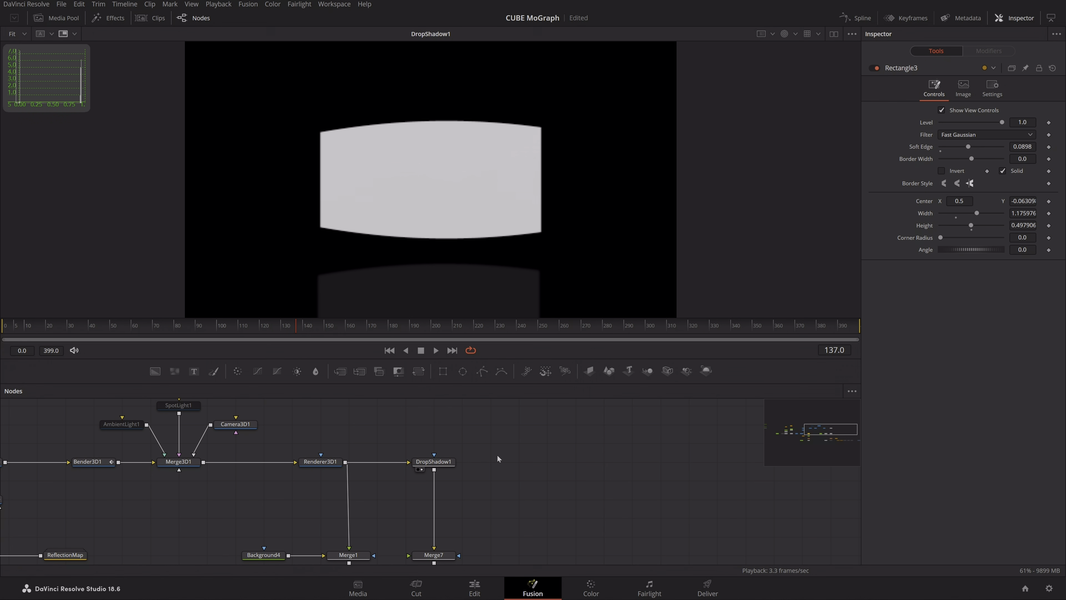
scroll(497, 454, "down", 2)
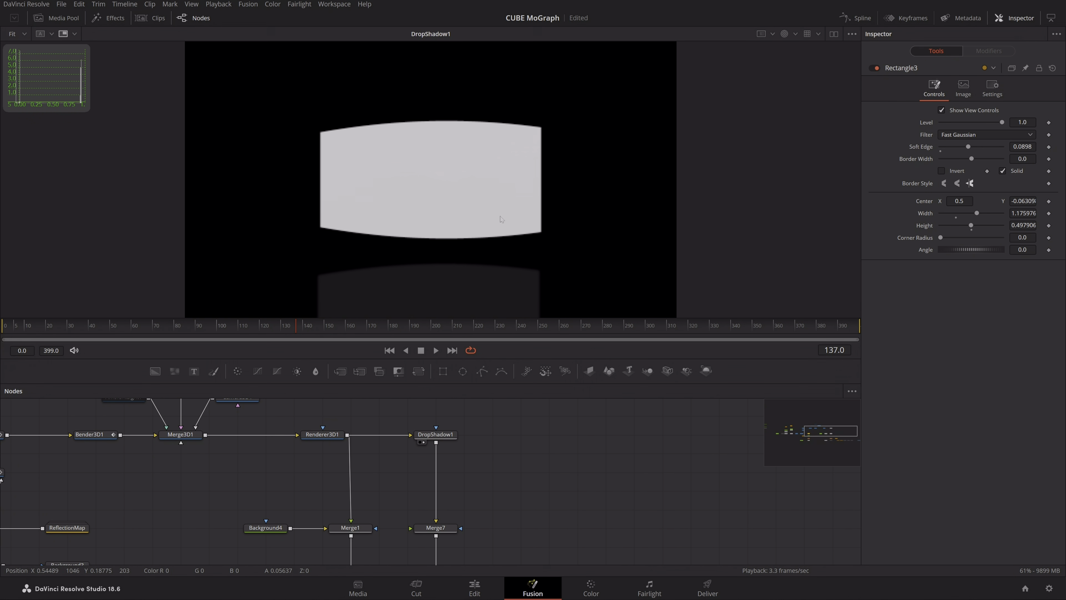
scroll(495, 450, "down", 6)
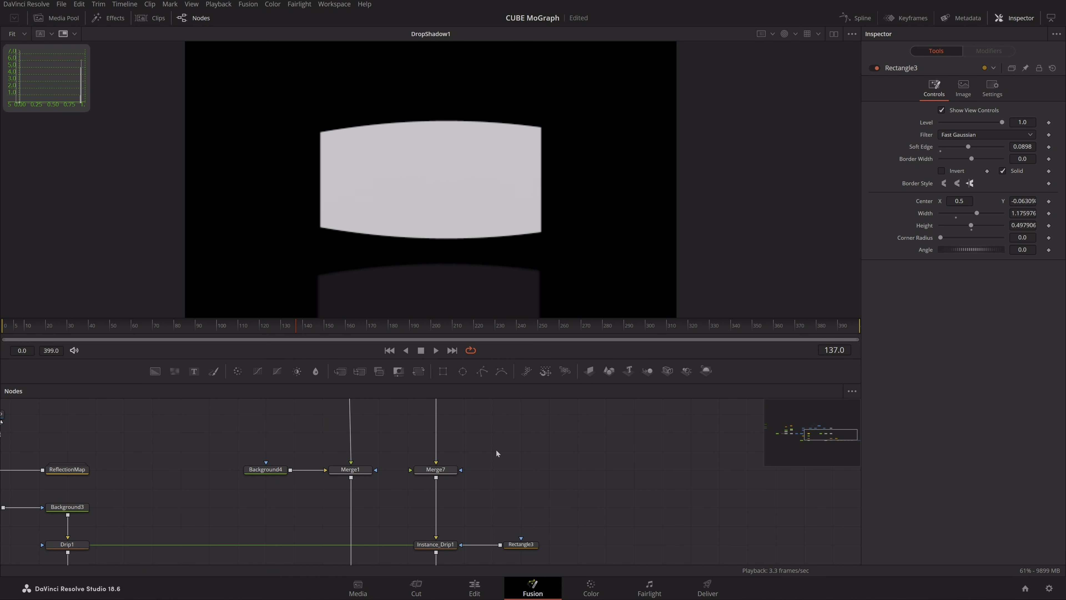
Select Instance_Drip1 and display Merge3's composite in full colour
left_click(439, 515)
scroll(475, 466, "down", 3)
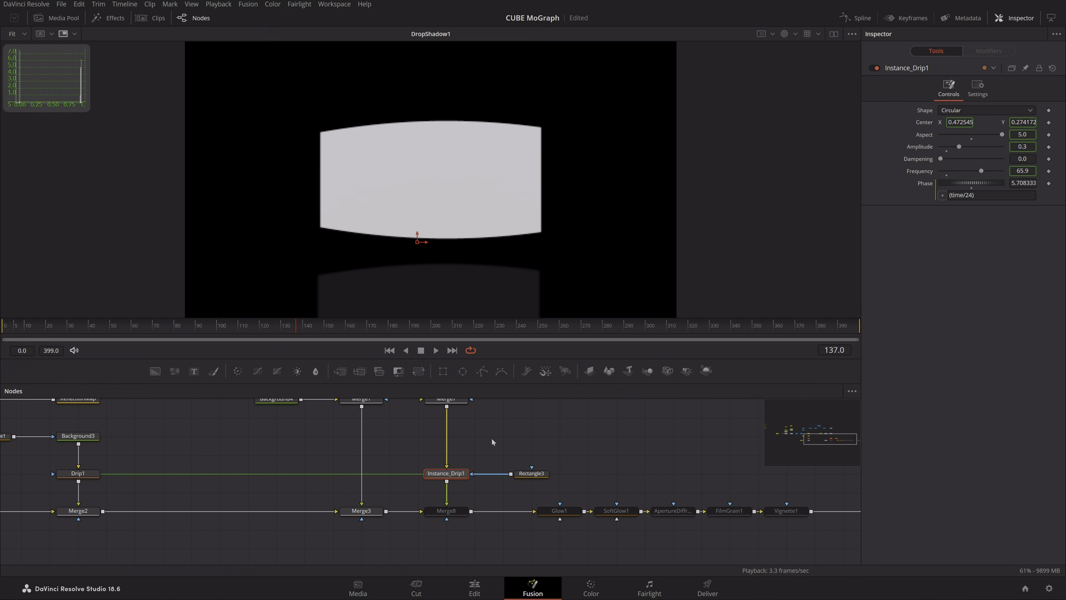
left_click(345, 518)
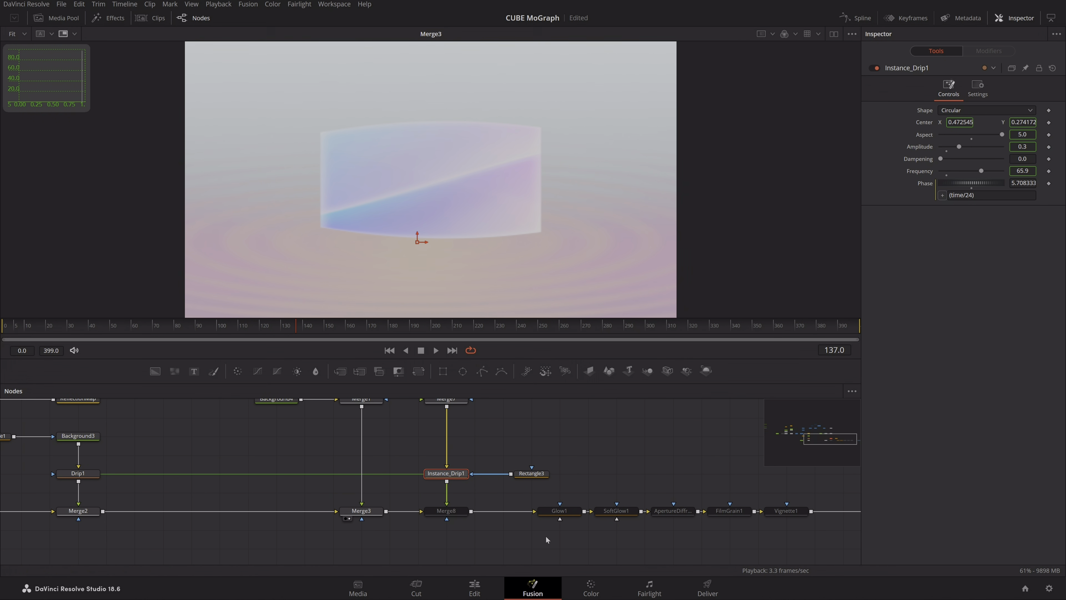
Bypass Instance_Drip1 with its mask, then enable Merge8 and display its plain reflection at frame 48
left_click_drag(588, 458, 425, 480)
left_click(429, 489)
left_click(457, 509)
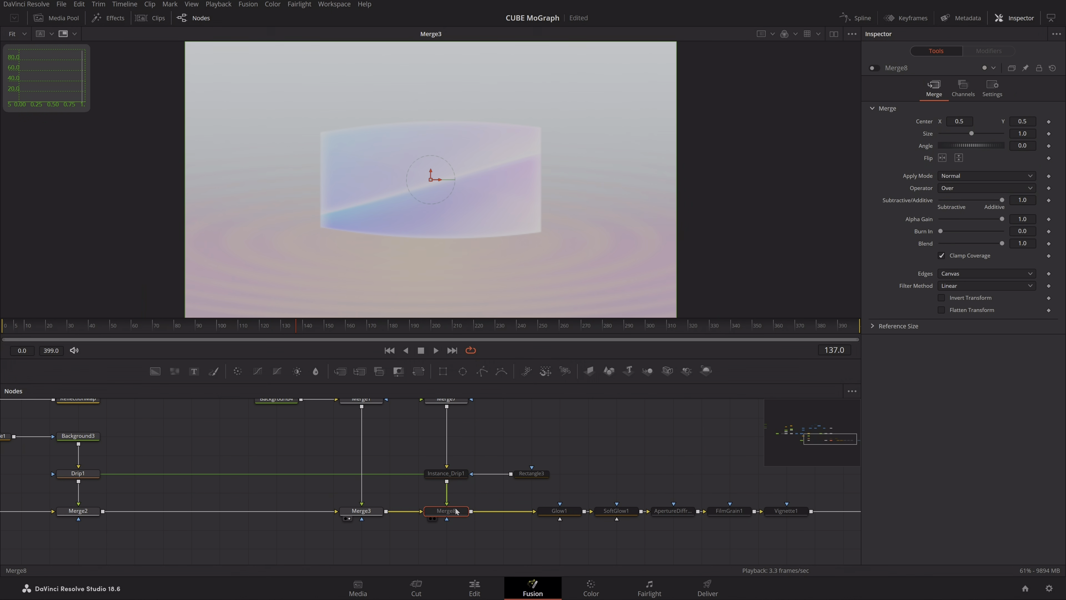
key("ctrl+p")
left_click_drag(455, 509, 470, 197)
left_click_drag(296, 326, 62, 351)
key("space")
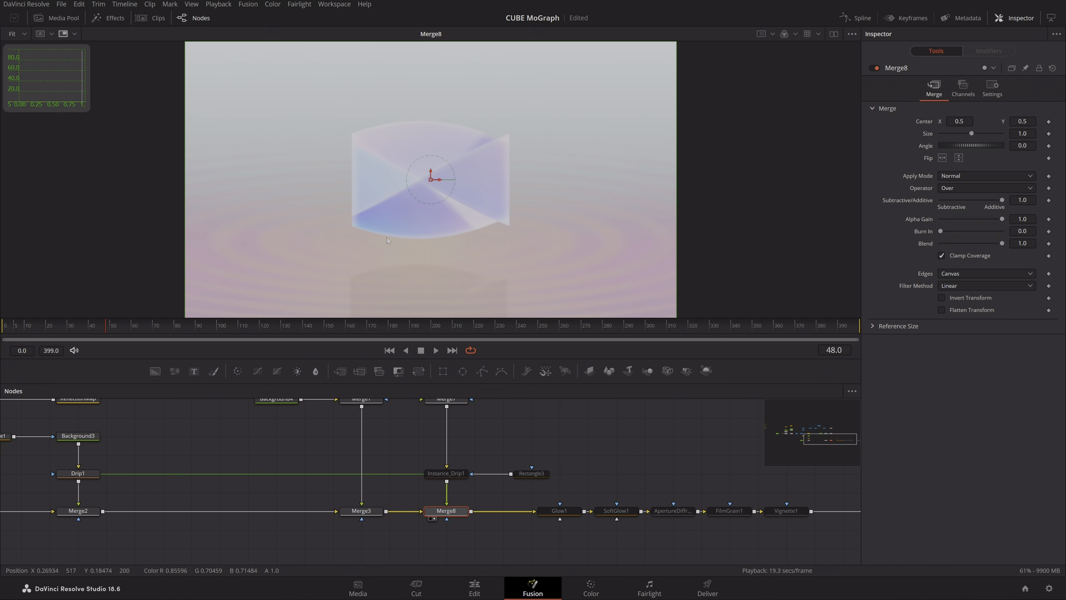
Re-enable Instance_Drip1 and Rectangle3, and examine the rippled reflection up close at frame 43
left_click_drag(559, 493, 415, 480)
key("ctrl+p")
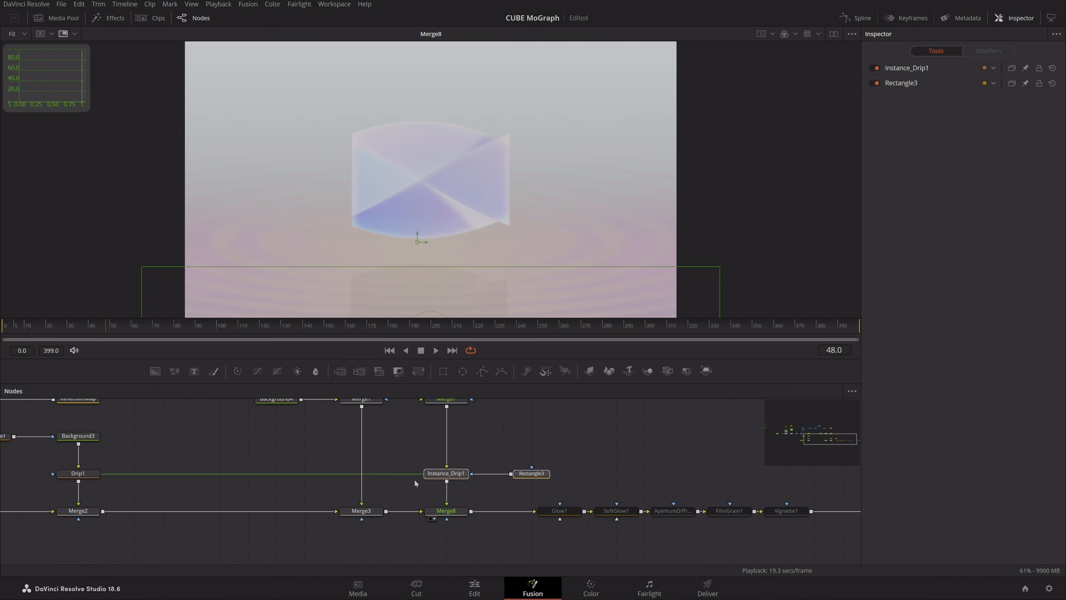
left_click_drag(305, 328, 94, 364)
scroll(492, 250, "up", 3)
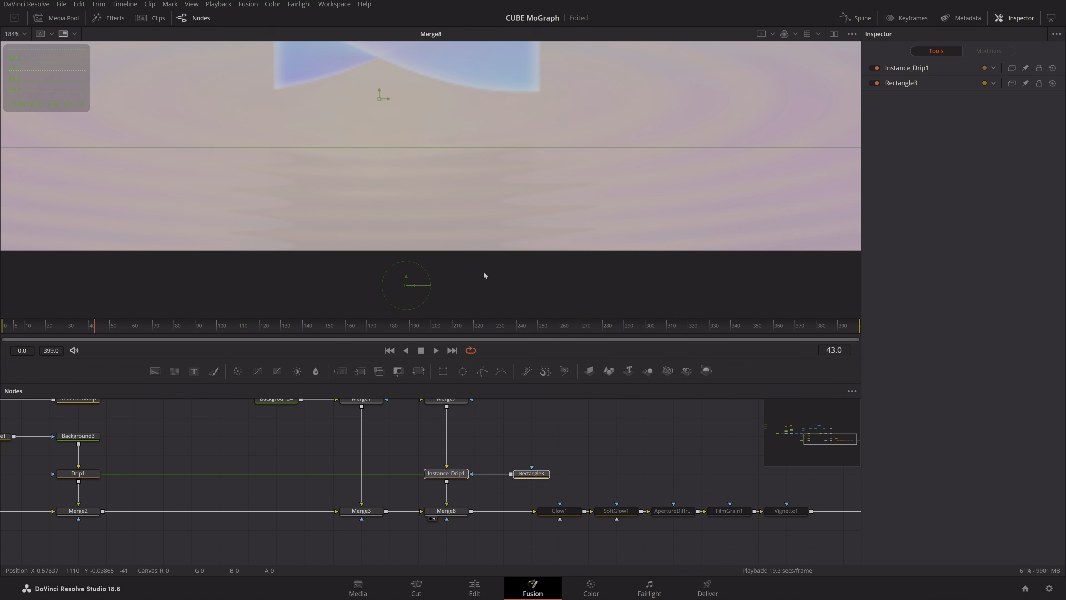
Toggle Instance_Drip1 and Rectangle3 off and on, then compare the outputs of Instance_Drip1 and Merge8
left_click_drag(557, 455, 428, 485)
key("ctrl+p")
key("ctrl+p")
key("ctrl+f")
left_click(531, 474)
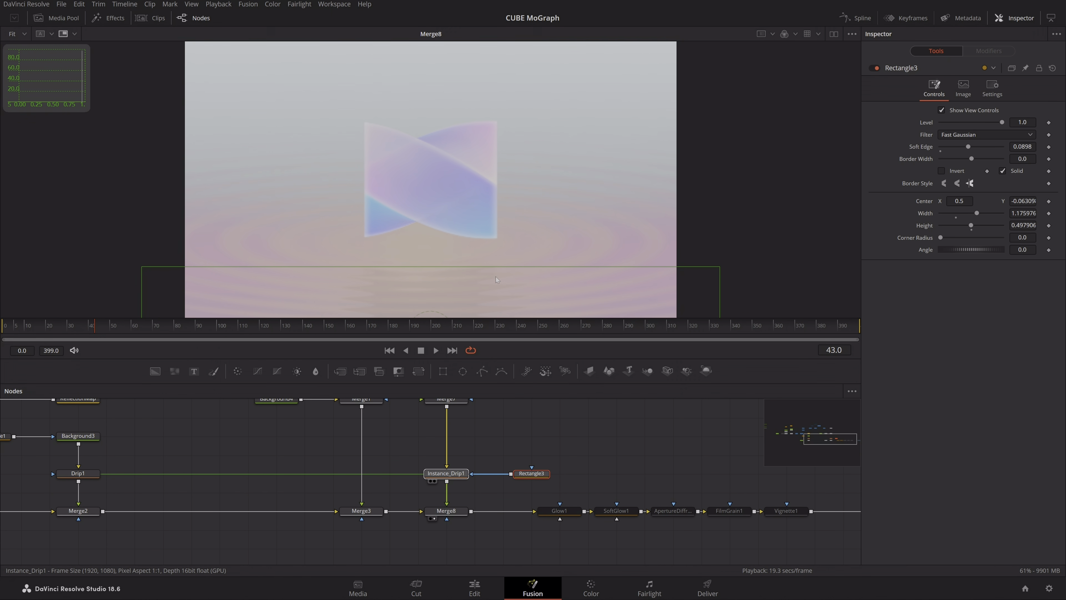
left_click(435, 481)
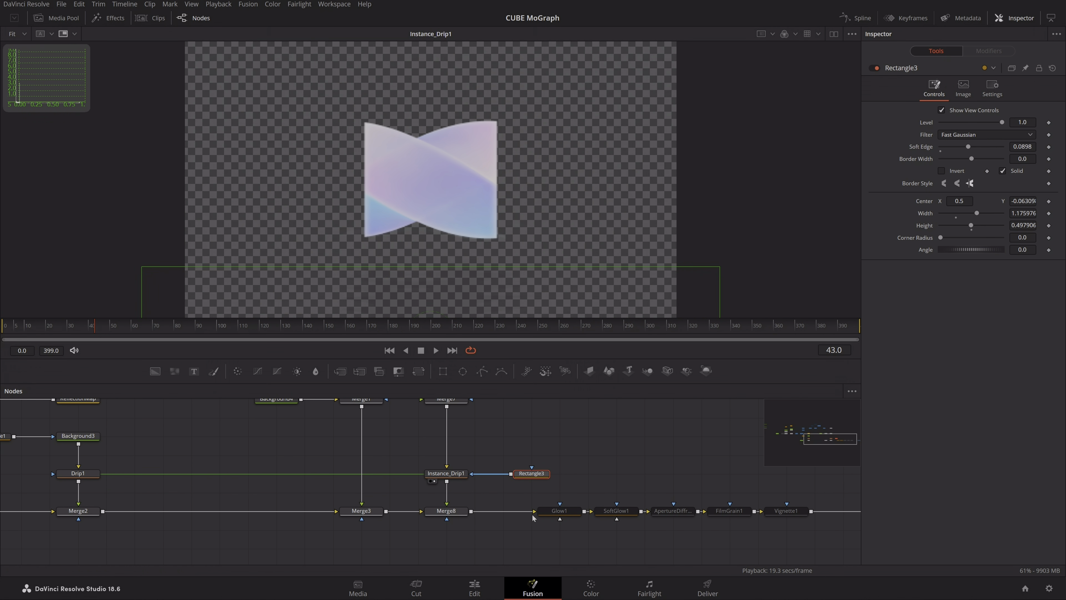
left_click_drag(458, 511, 482, 290)
left_click_drag(549, 454, 536, 443)
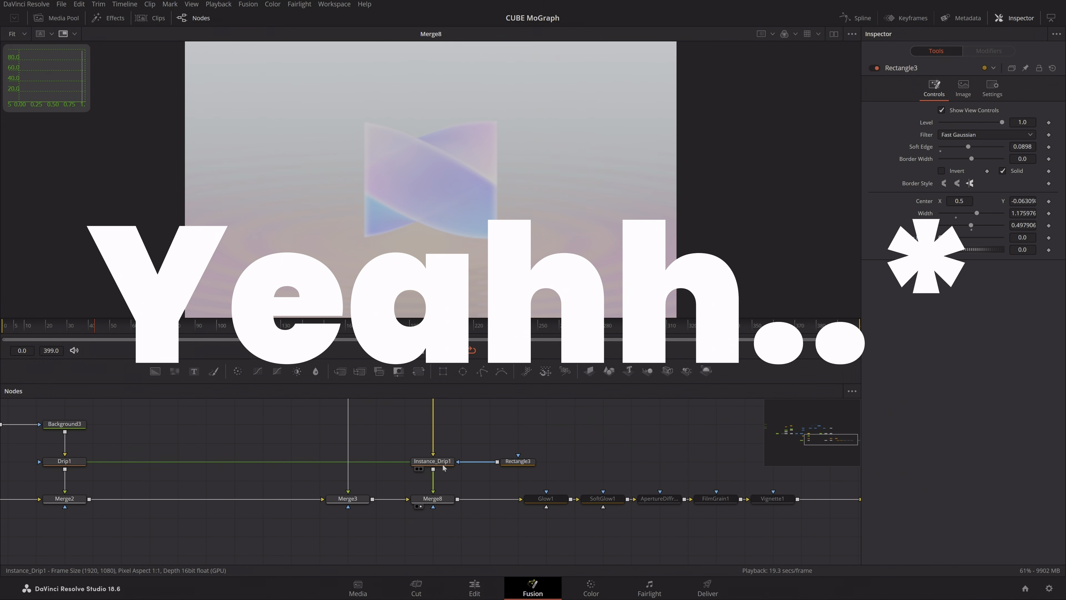
Enable Glow1 after Merge8, display its output and return to frame 0
left_click(441, 462)
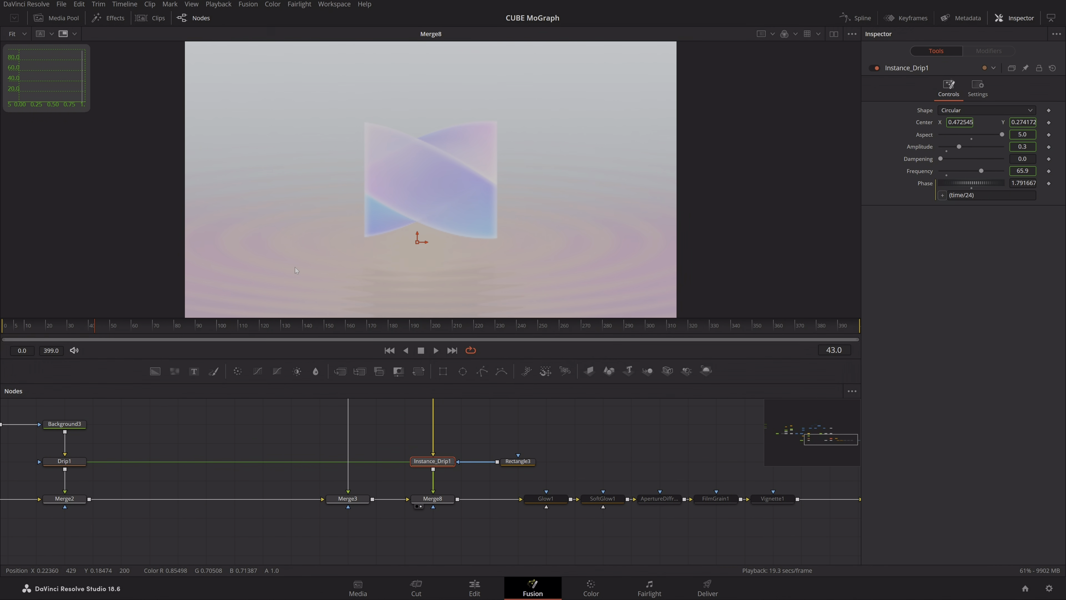
left_click_drag(562, 509, 421, 505)
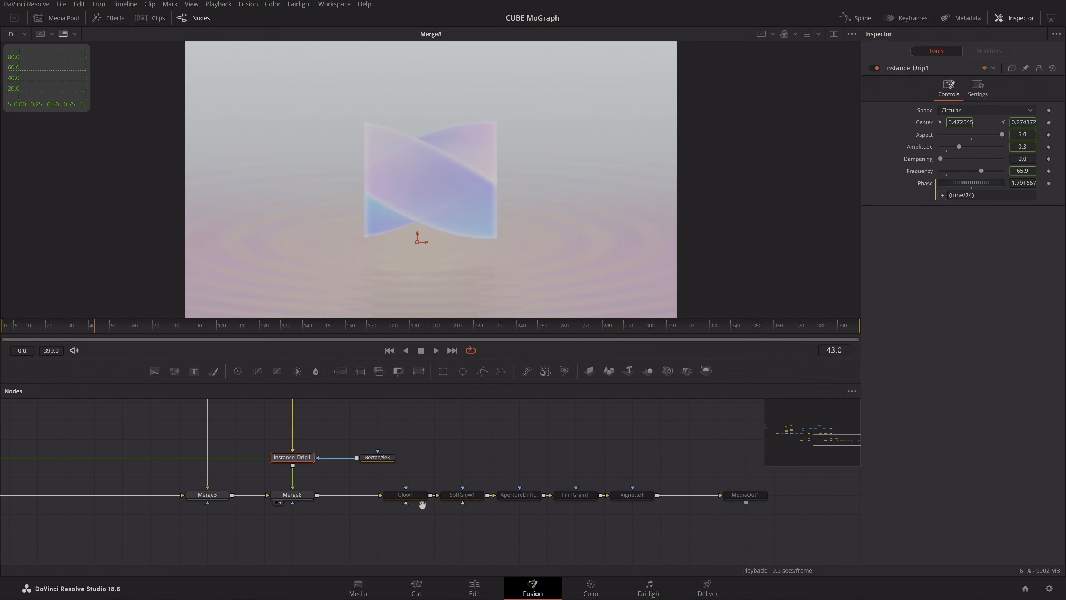
left_click(447, 448)
left_click_drag(548, 443, 555, 422)
key("1")
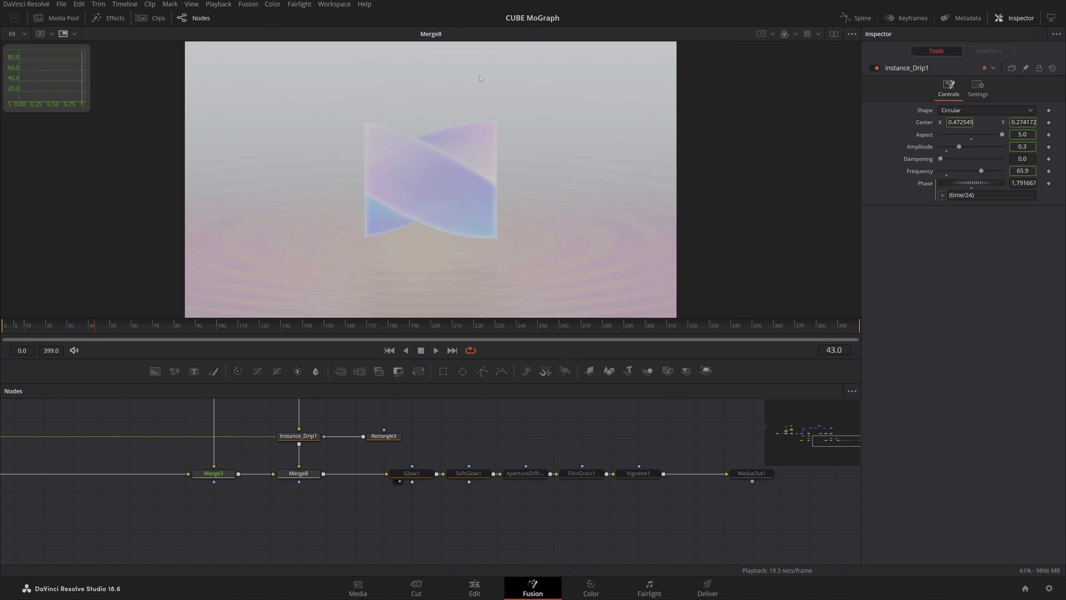
left_click(413, 473)
key("Home")
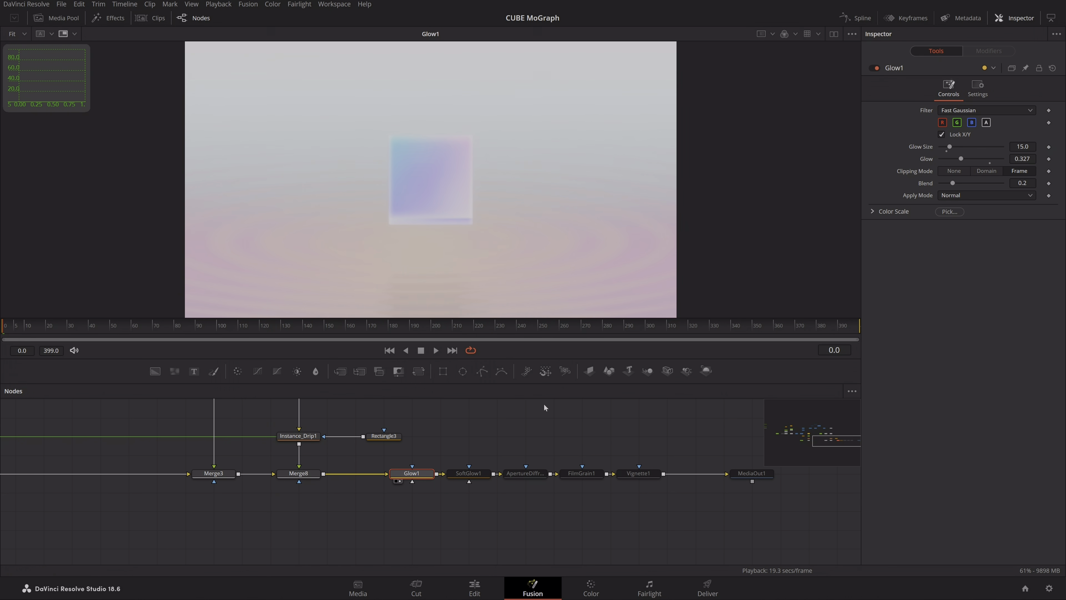
Enable SoftGlow1 and ApertureDiffraction1, displaying each output in the viewer
left_click(470, 472)
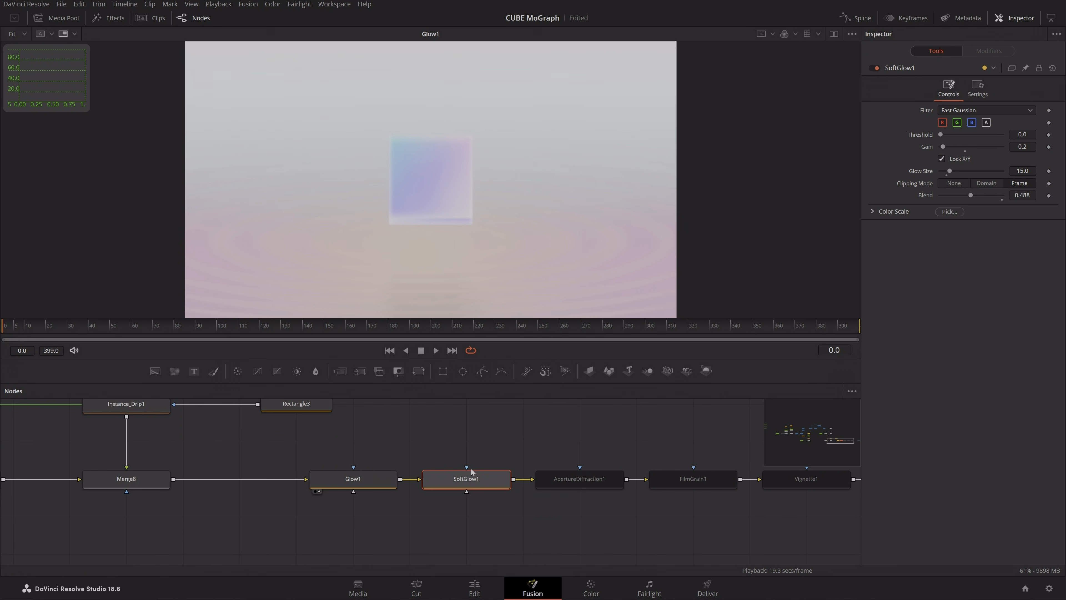
scroll(380, 447, "up", 5)
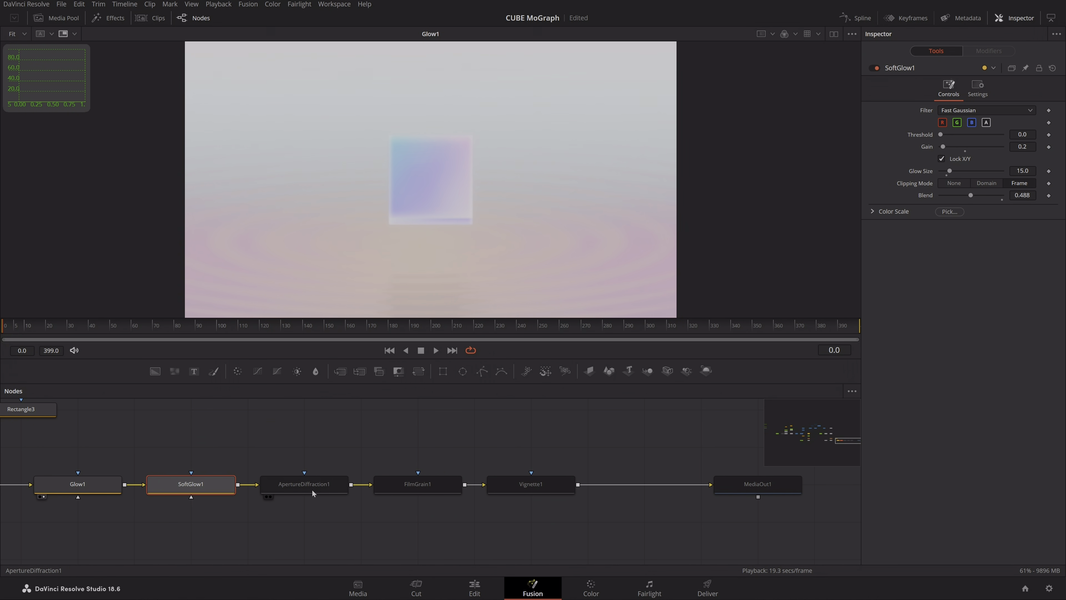
left_click(309, 482)
key("ctrl+p")
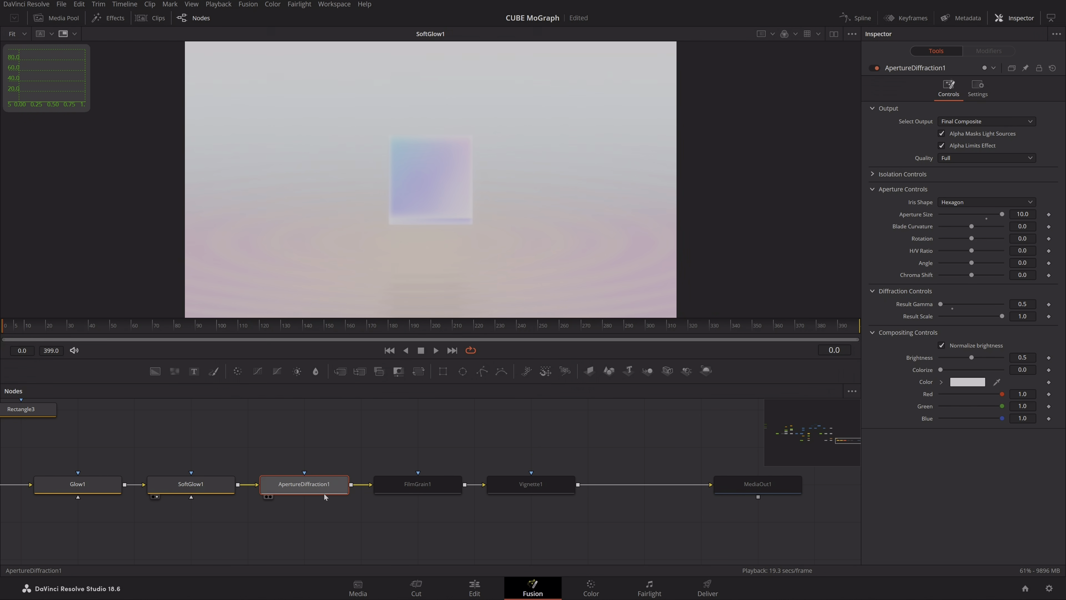
key("1")
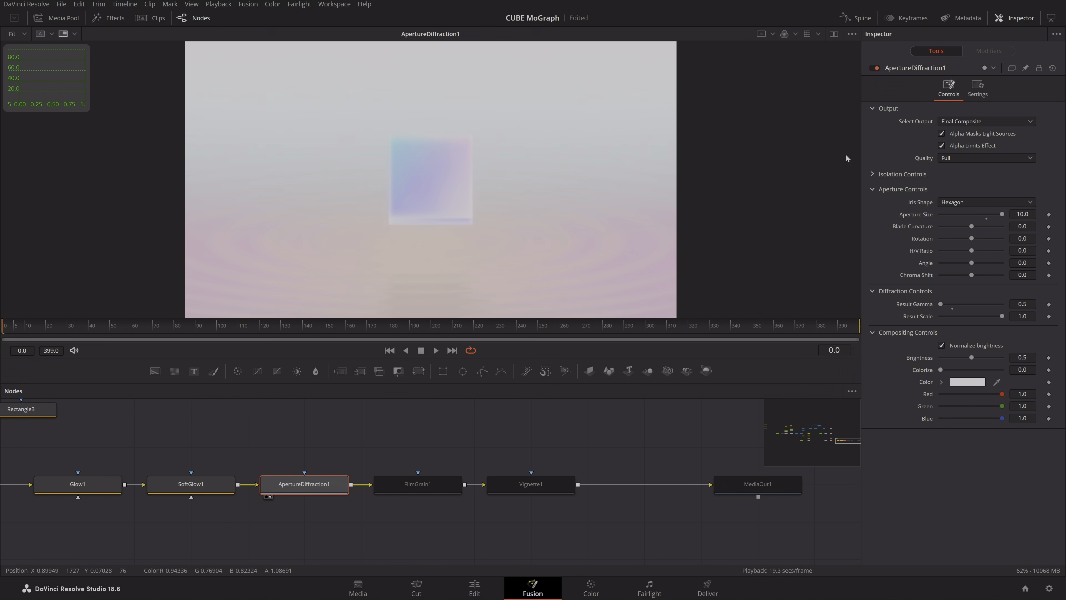
Enable FilmGrain1 and display its grain effect up close
left_click(441, 492)
key("1")
scroll(426, 410, "up", 2)
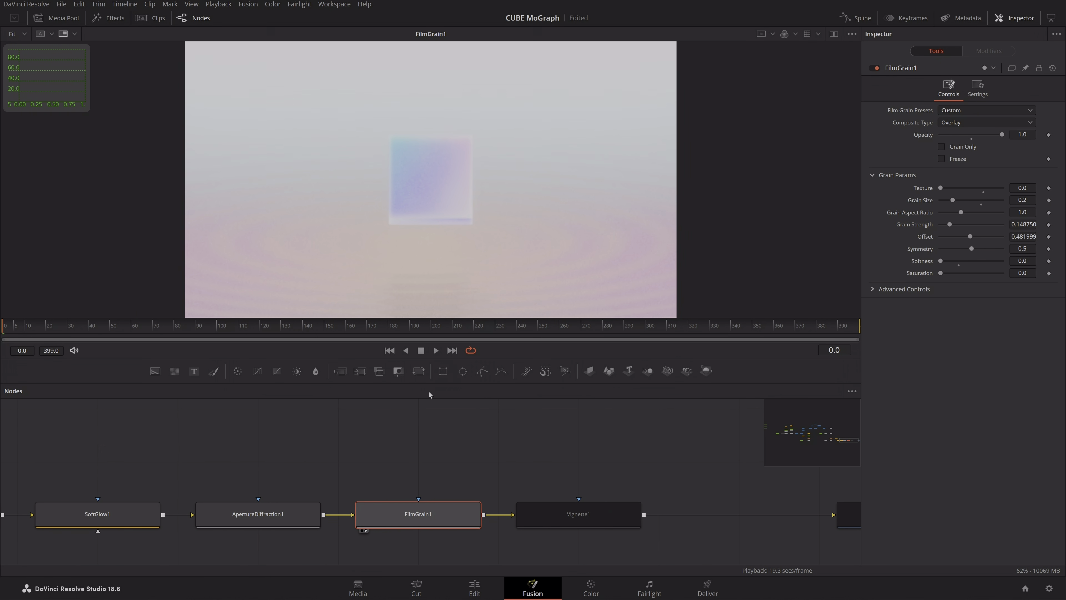
scroll(432, 188, "up", 4)
scroll(433, 191, "down", 2)
Change the timeline proxy resolution and check the grain around the cube
left_click(219, 4)
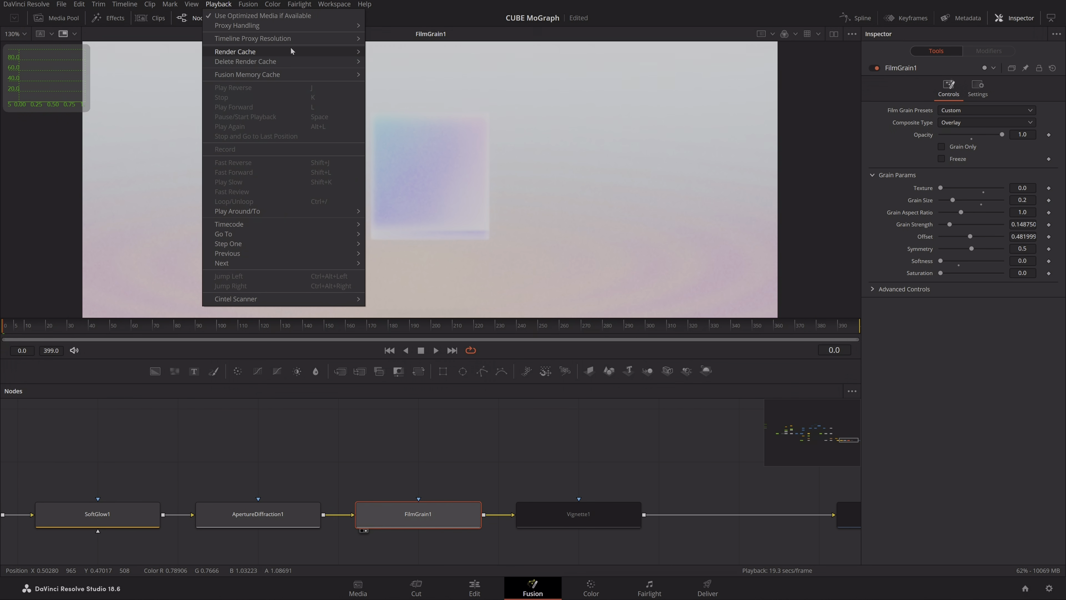
mouse_move(328, 39)
left_click(370, 39)
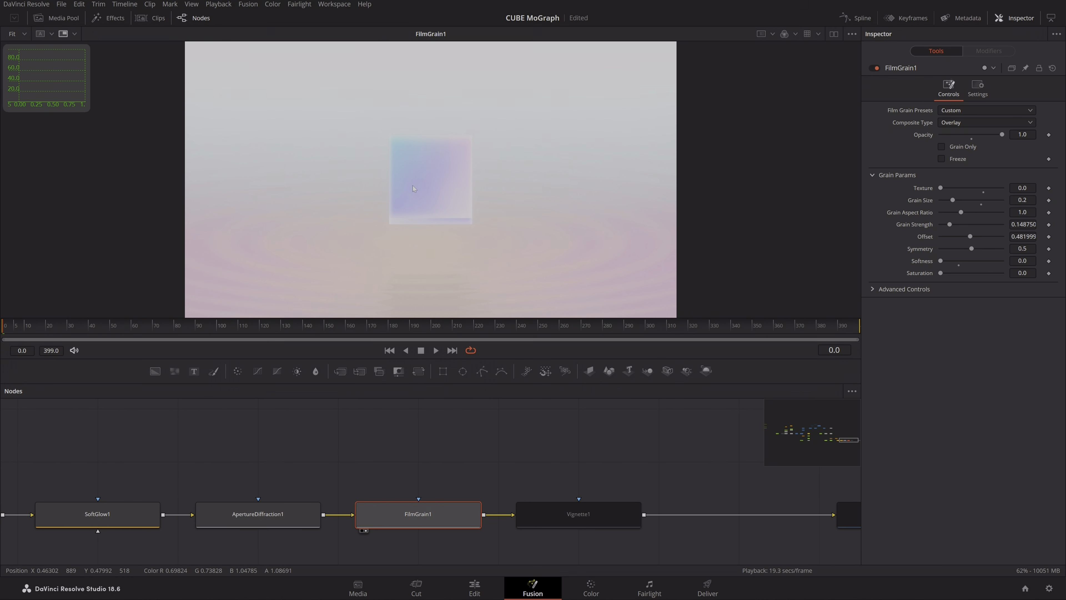
scroll(440, 208, "up", 3)
key("ctrl+f")
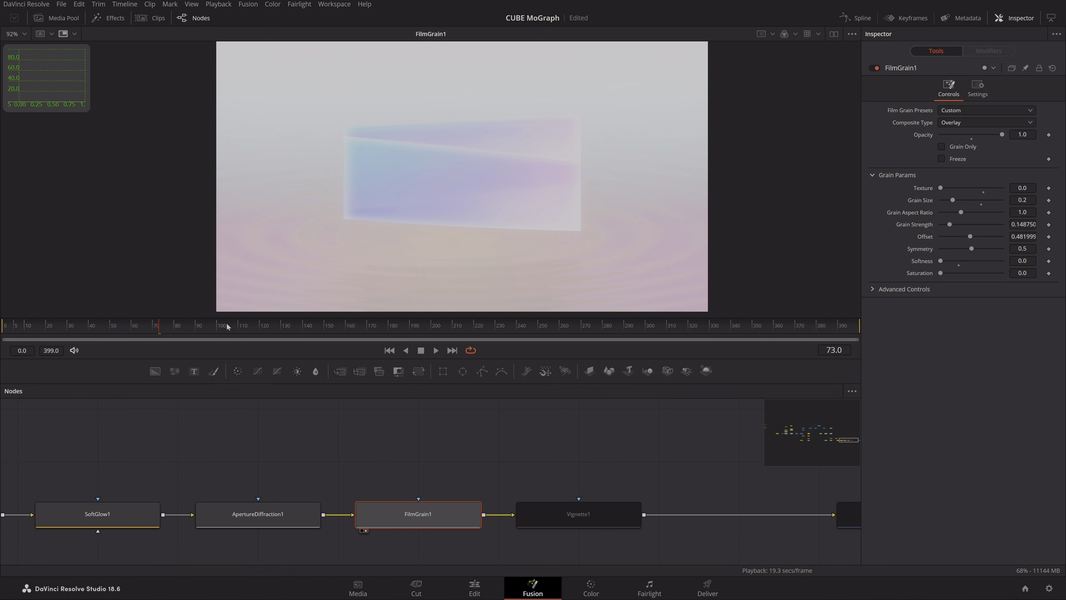
Examine the film grain at frame 57 in an enlarged viewer, both up close and in the full image
left_click_drag(147, 335, 107, 329)
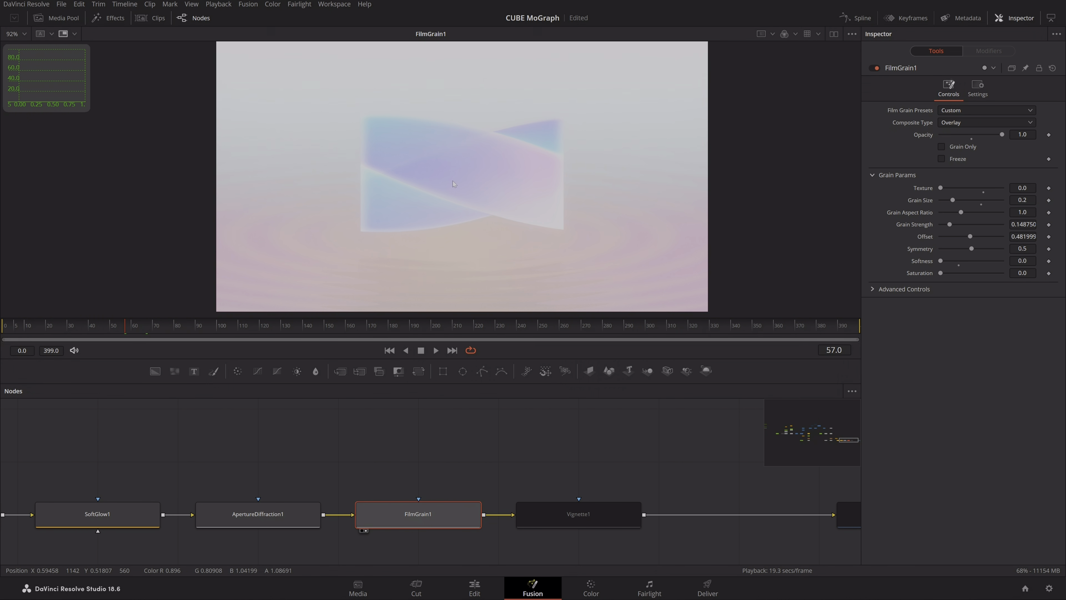
scroll(453, 228, "up", 2)
left_click_drag(579, 144, 470, 277)
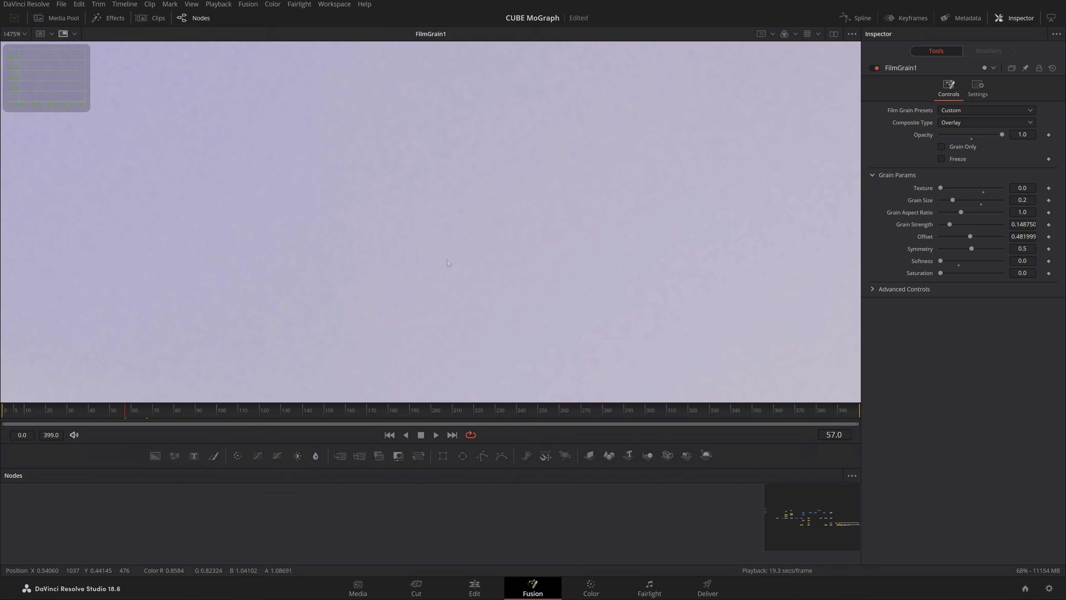
scroll(505, 217, "down", 3)
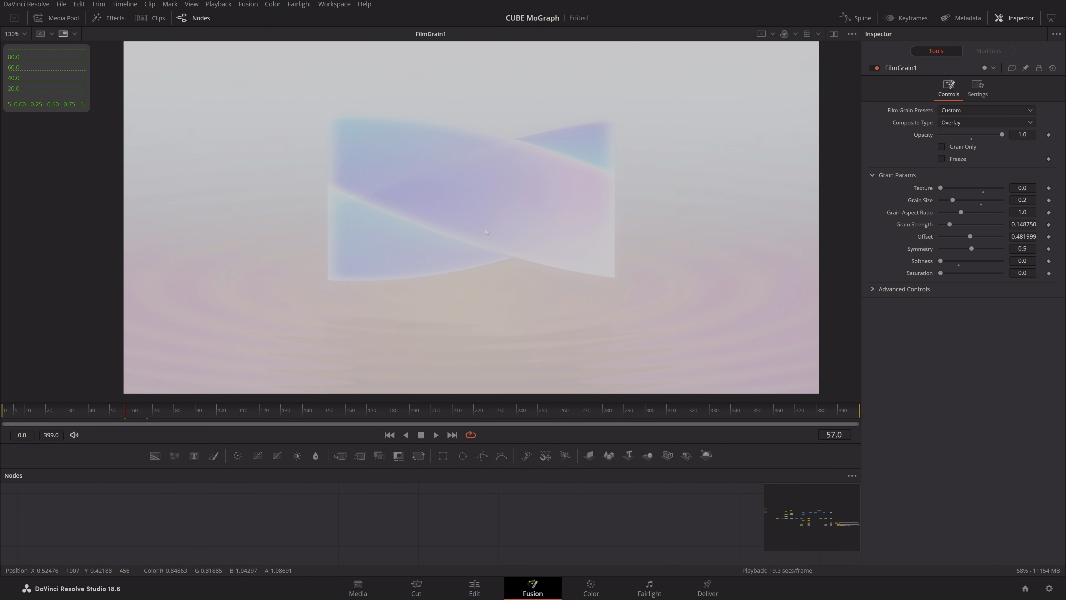
key("ctrl+f")
Enable Vignette1 and MediaOut1, display the final output and bring the complete node graph into view
left_click(218, 4)
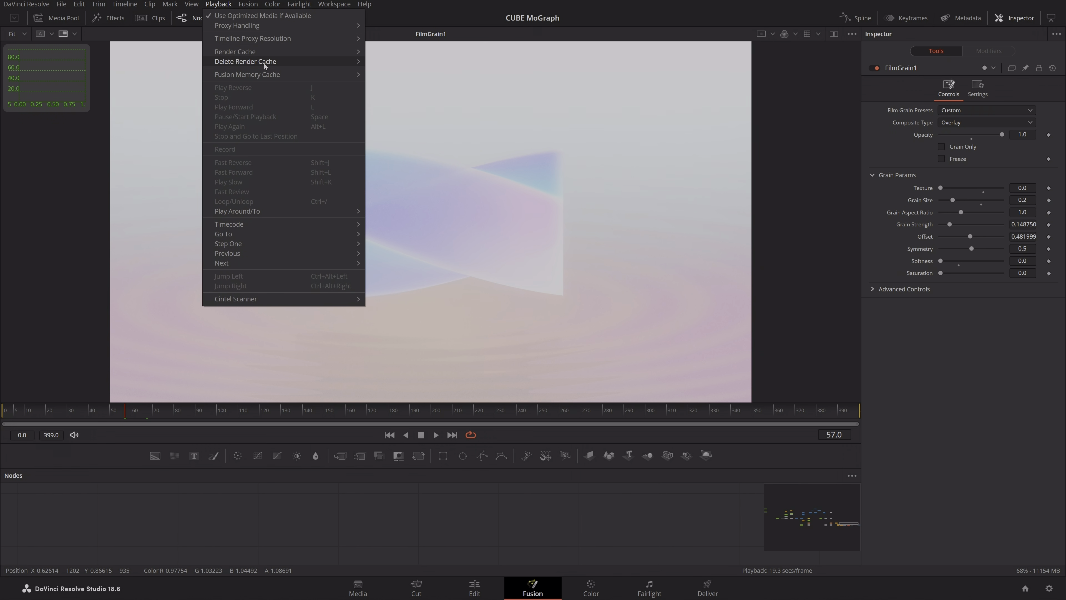
left_click(541, 518)
key("ctrl+p")
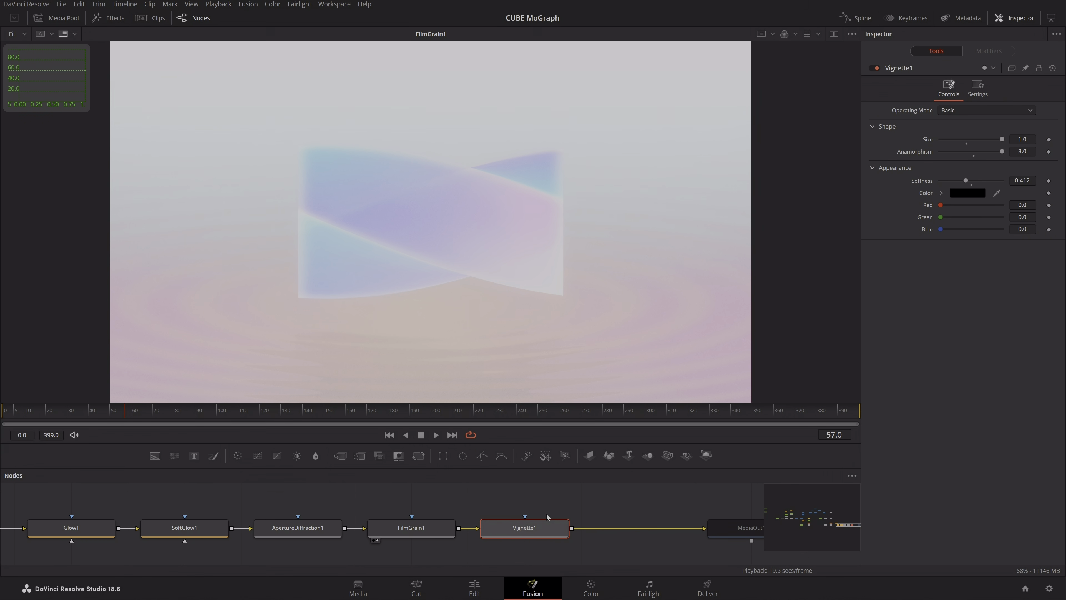
key("2")
left_click_drag(608, 489, 482, 502)
left_click(604, 542)
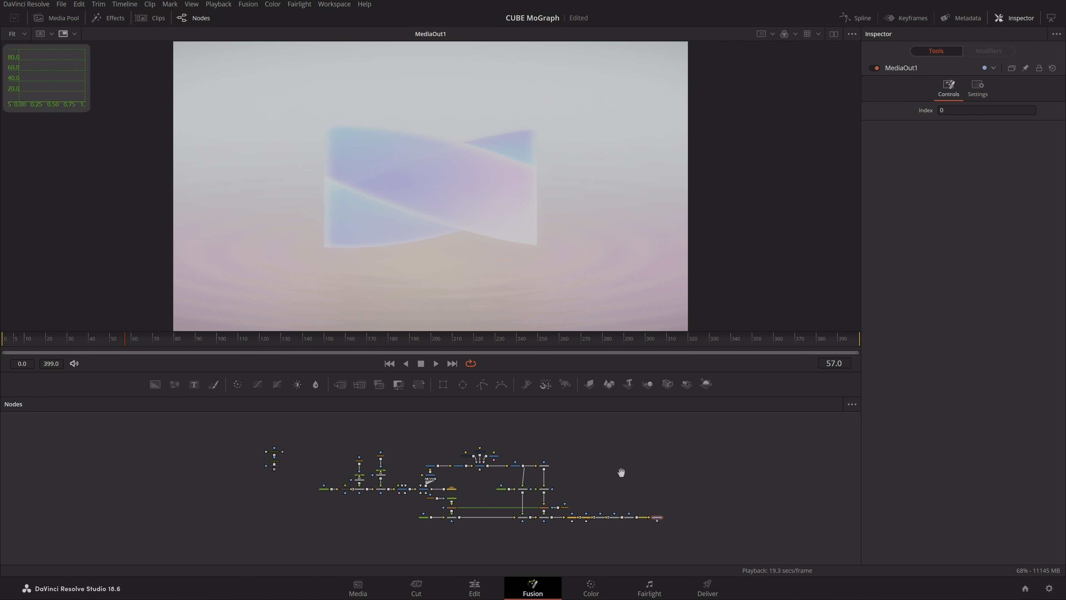
scroll(649, 469, "up", 3)
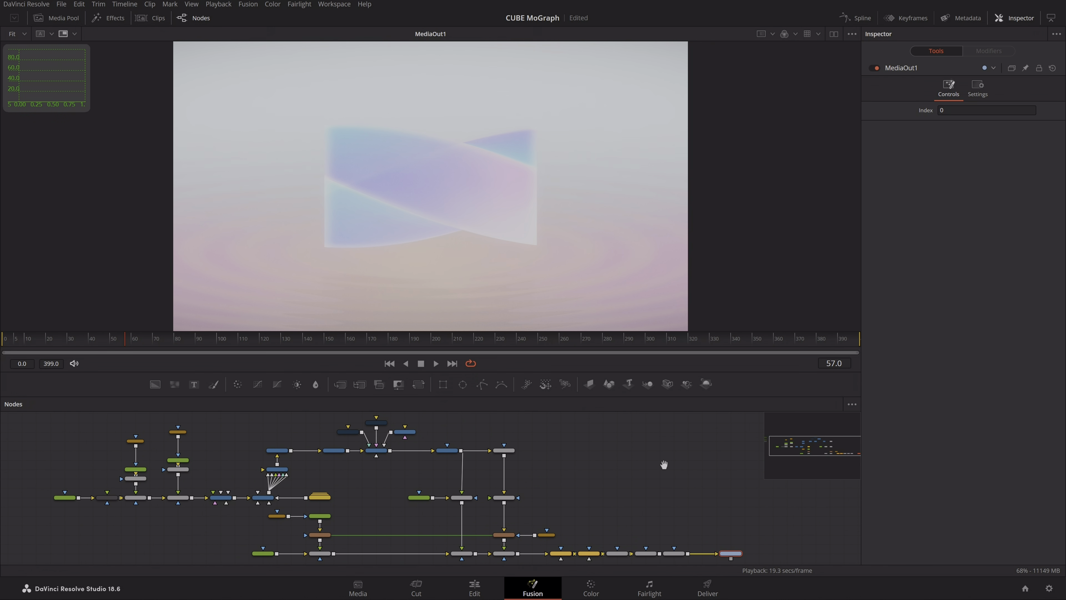
left_click_drag(668, 488, 656, 479)
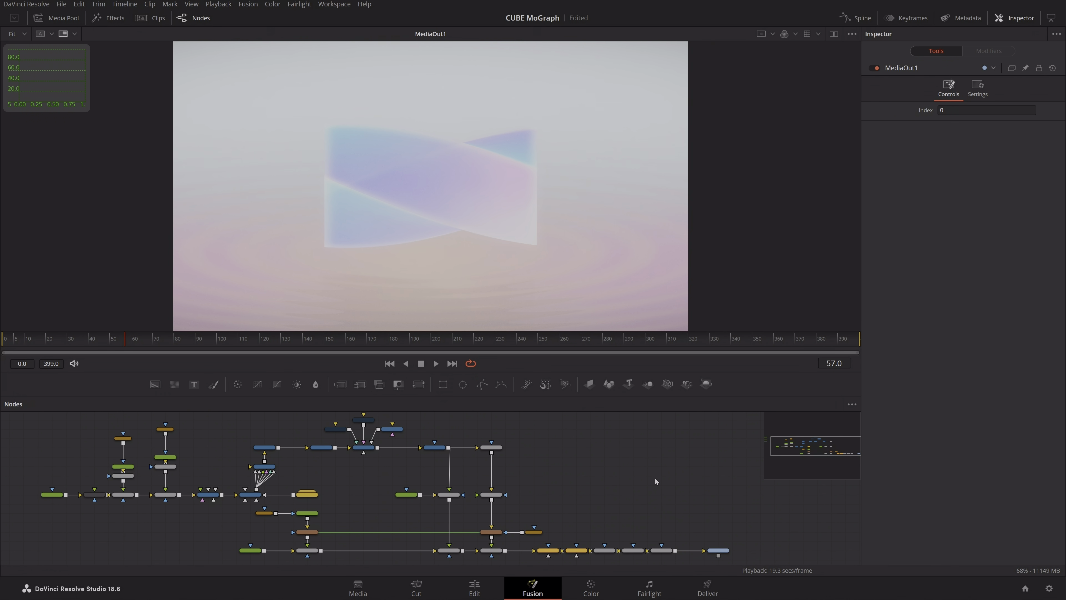